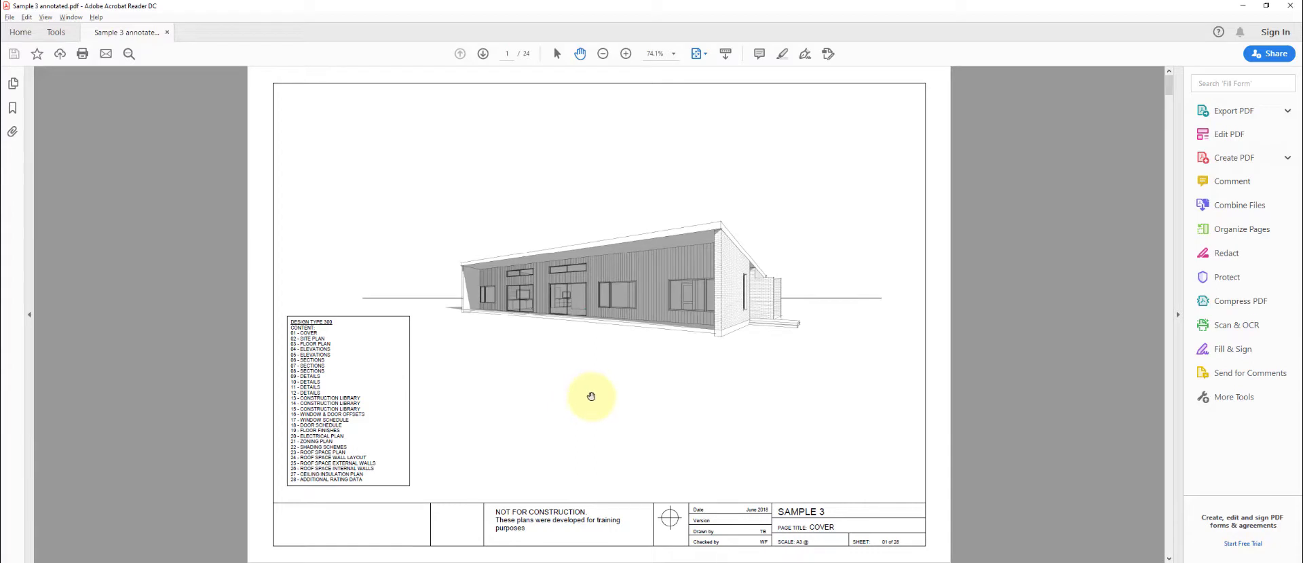
# Review the cover sheet and the site plan's boundary setbacks and building position in the Sample 3 drawing set.
pyautogui.click(591, 398)
pyautogui.click(746, 403)
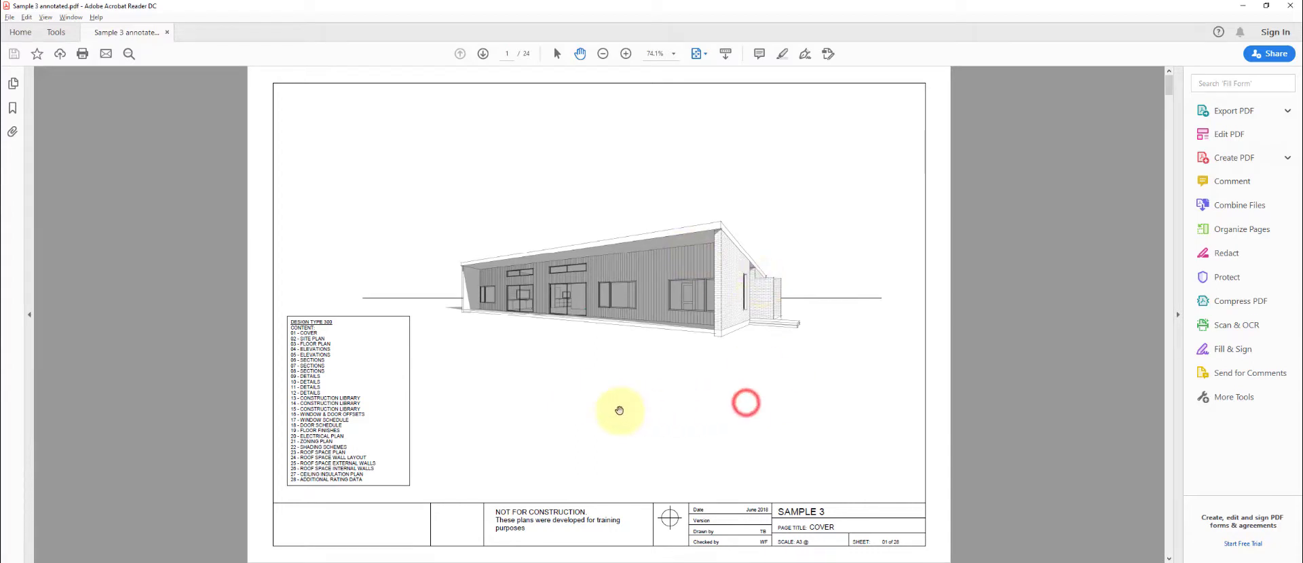
pyautogui.scroll(-1, 704, 421)
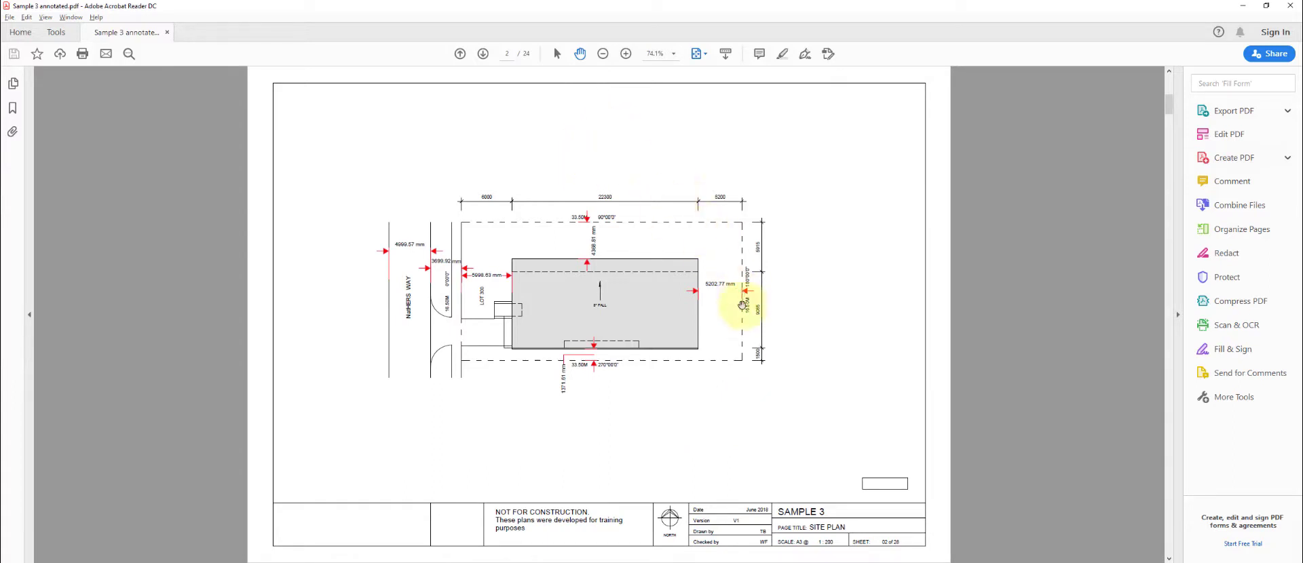
pyautogui.click(629, 402)
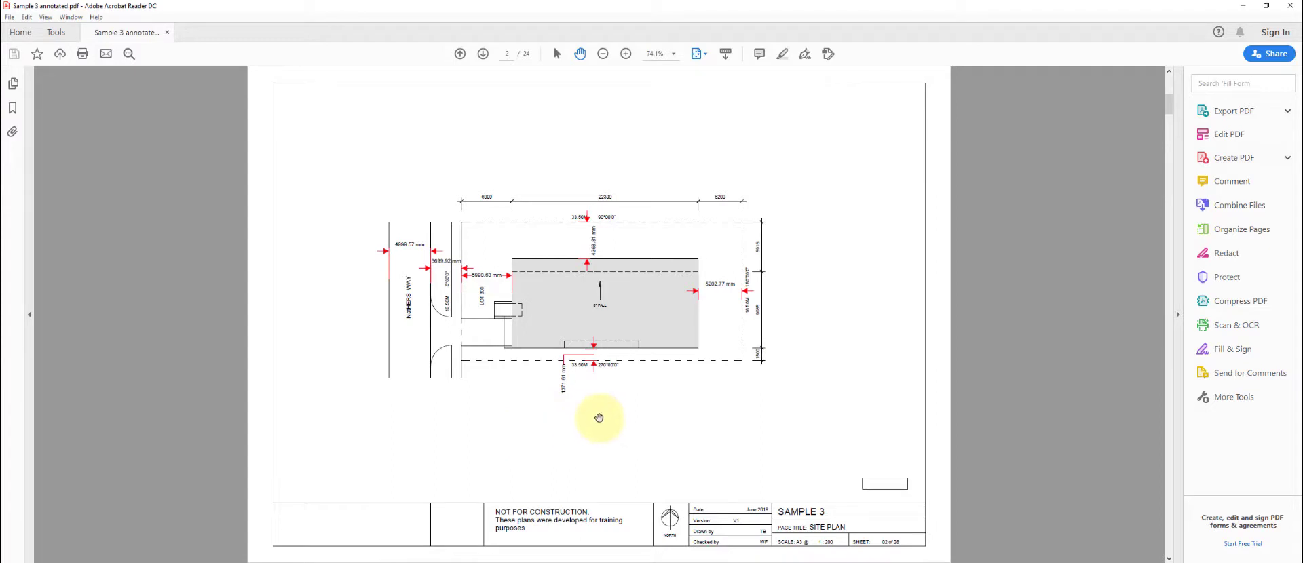
pyautogui.click(636, 447)
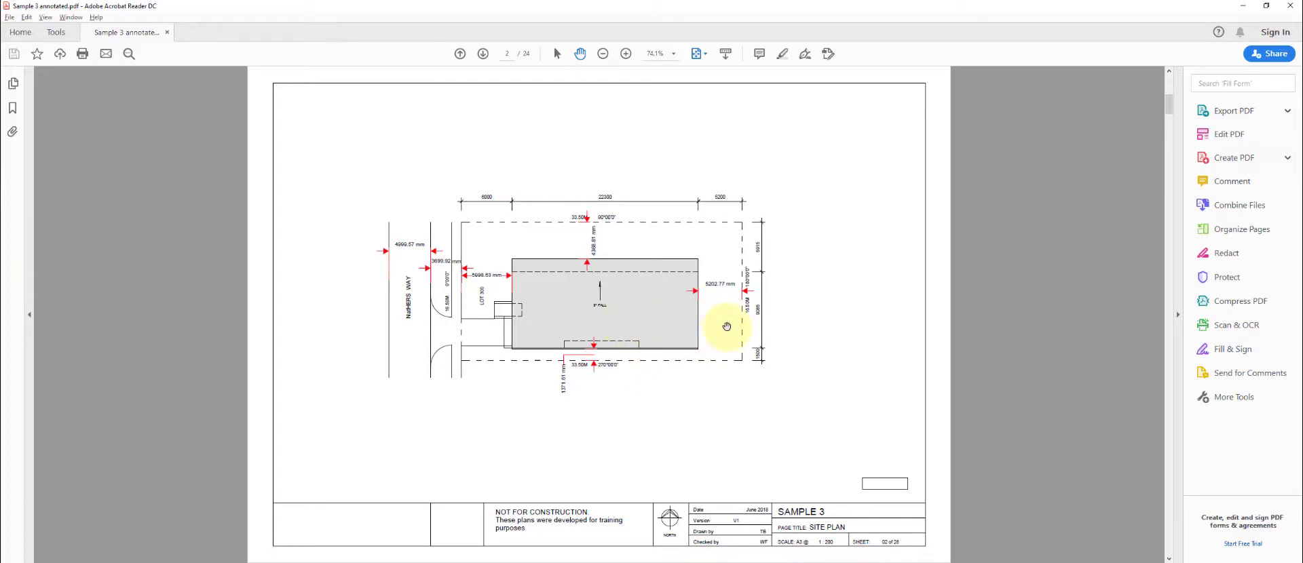
pyautogui.click(690, 335)
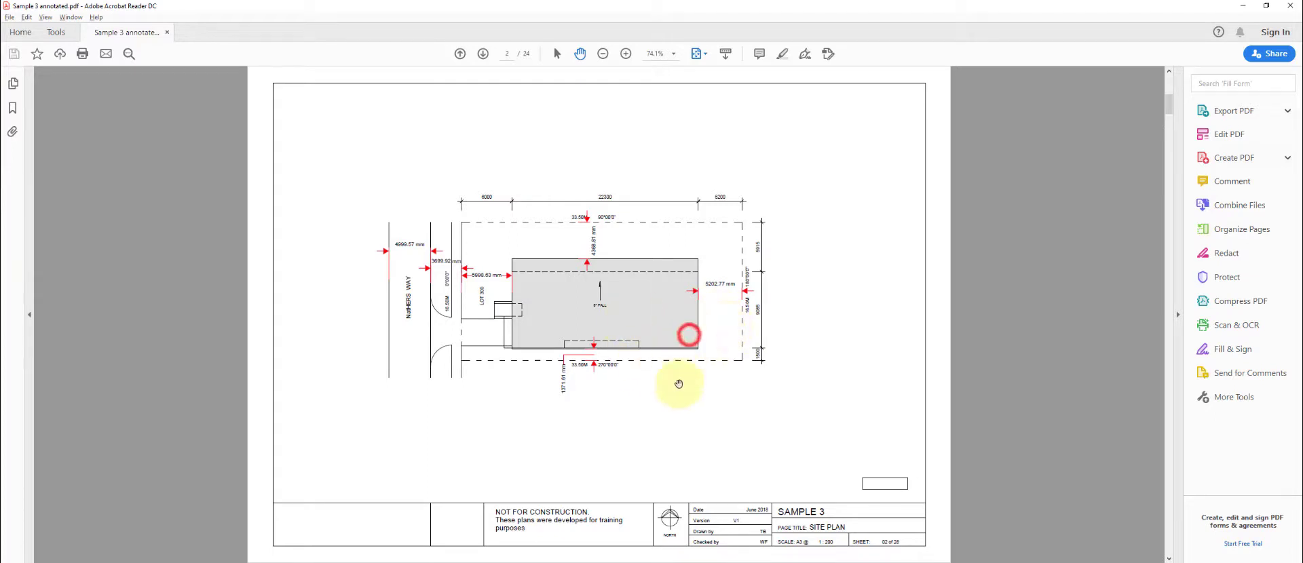
pyautogui.click(679, 385)
# Examine the floor plan sheet up close, including the room layout, section markers, openings and dimension strings.
pyautogui.scroll(-1, 658, 405)
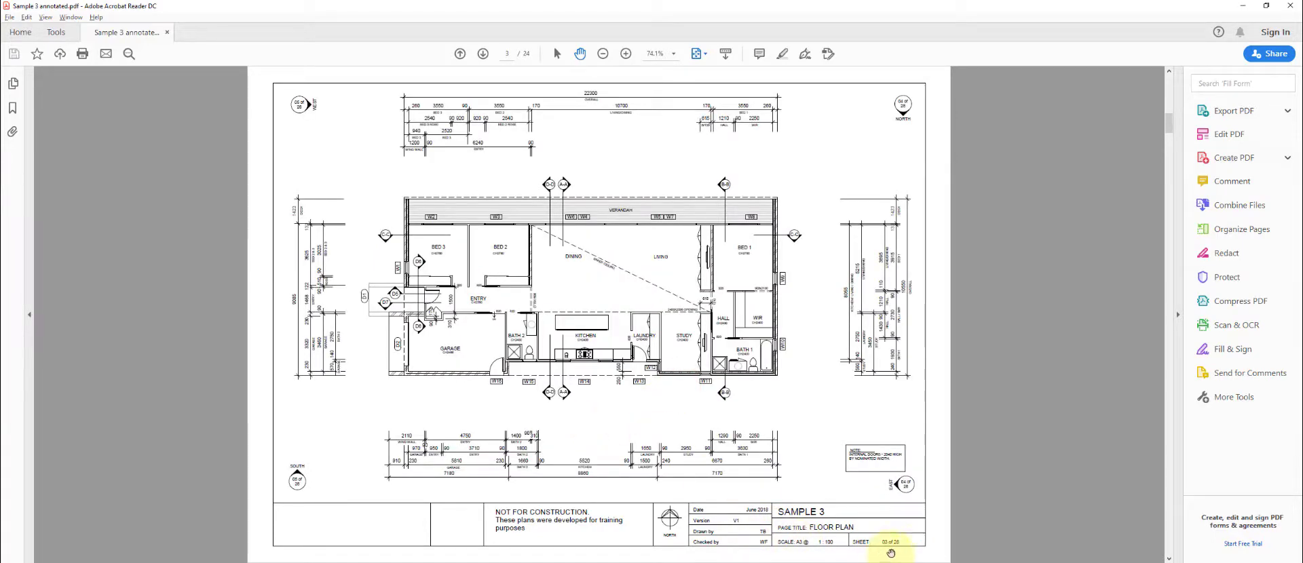
pyautogui.scroll(1, 891, 554)
pyautogui.scroll(-1, 891, 553)
pyautogui.keyDown('ctrl'); pyautogui.scroll(3, 604, 234); pyautogui.keyUp('ctrl')
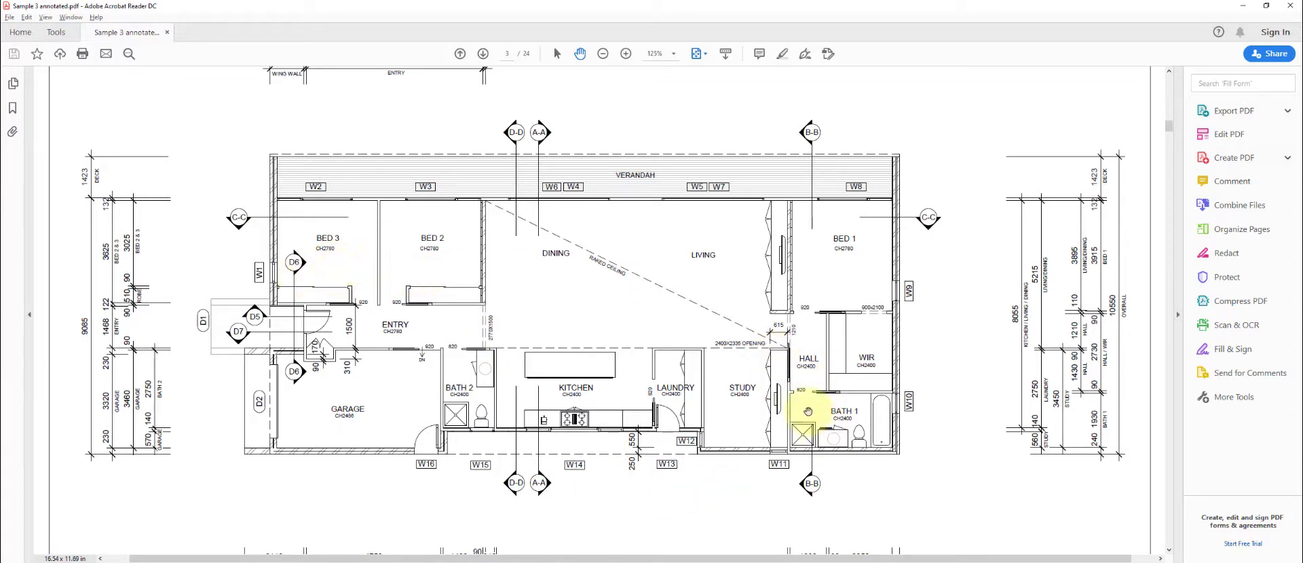
pyautogui.moveTo(385, 382)
pyautogui.mouseDown()
pyautogui.moveTo(381, 399)
pyautogui.moveTo(385, 368)
pyautogui.mouseUp()
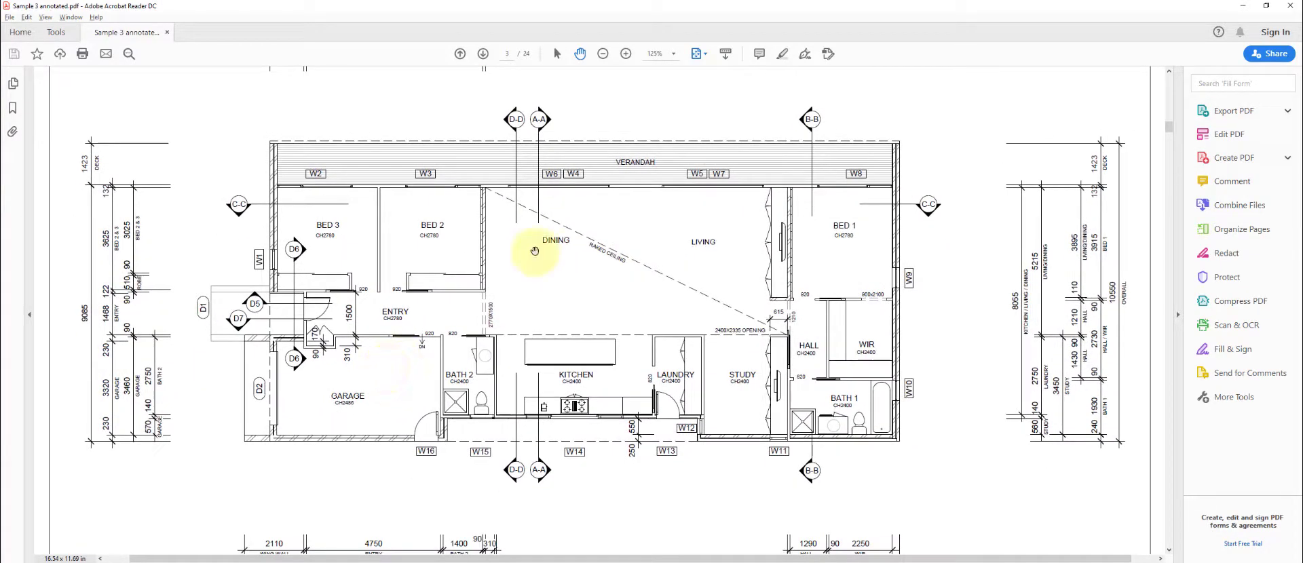
pyautogui.moveTo(537, 248); pyautogui.dragTo(480, 35)
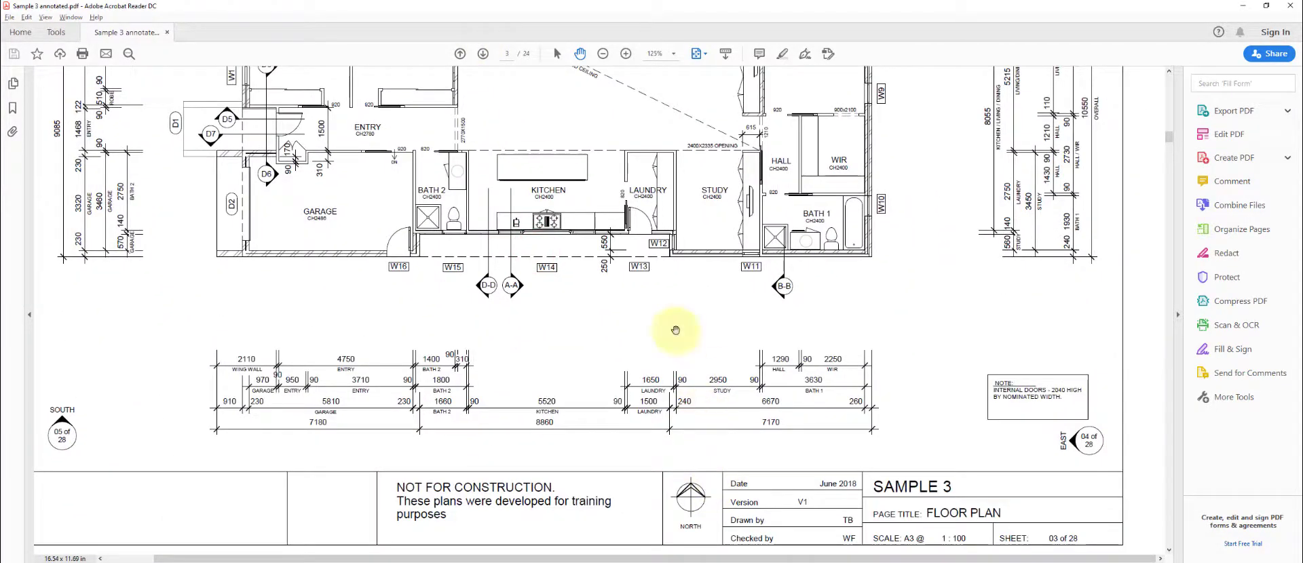
pyautogui.moveTo(635, 243); pyautogui.dragTo(667, 432)
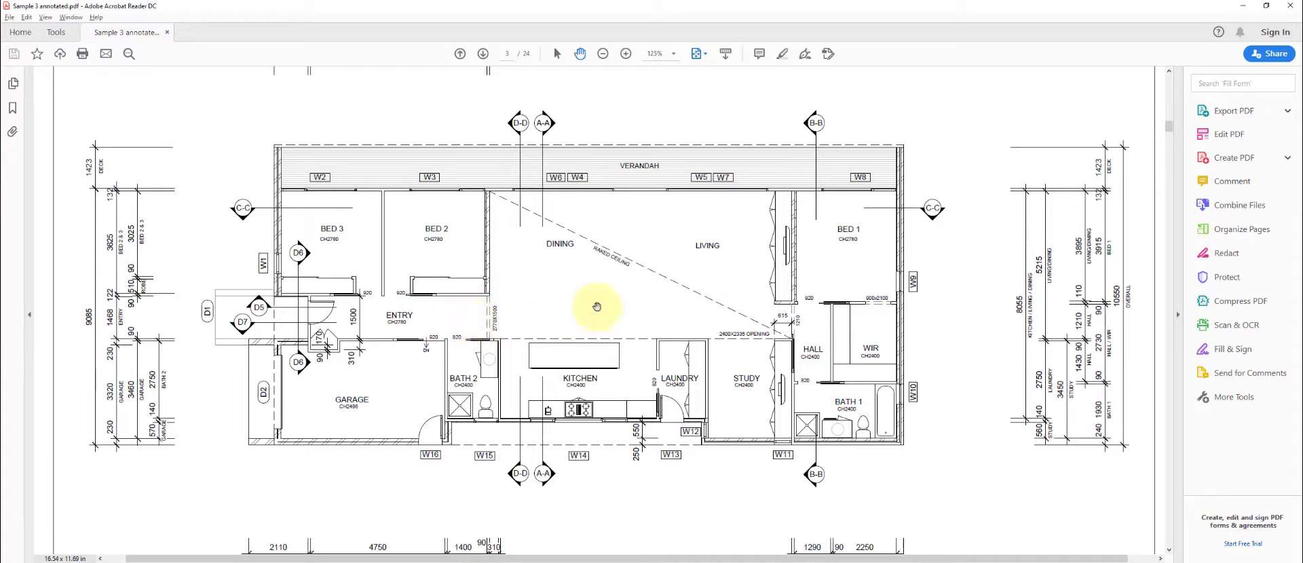
pyautogui.click(565, 295)
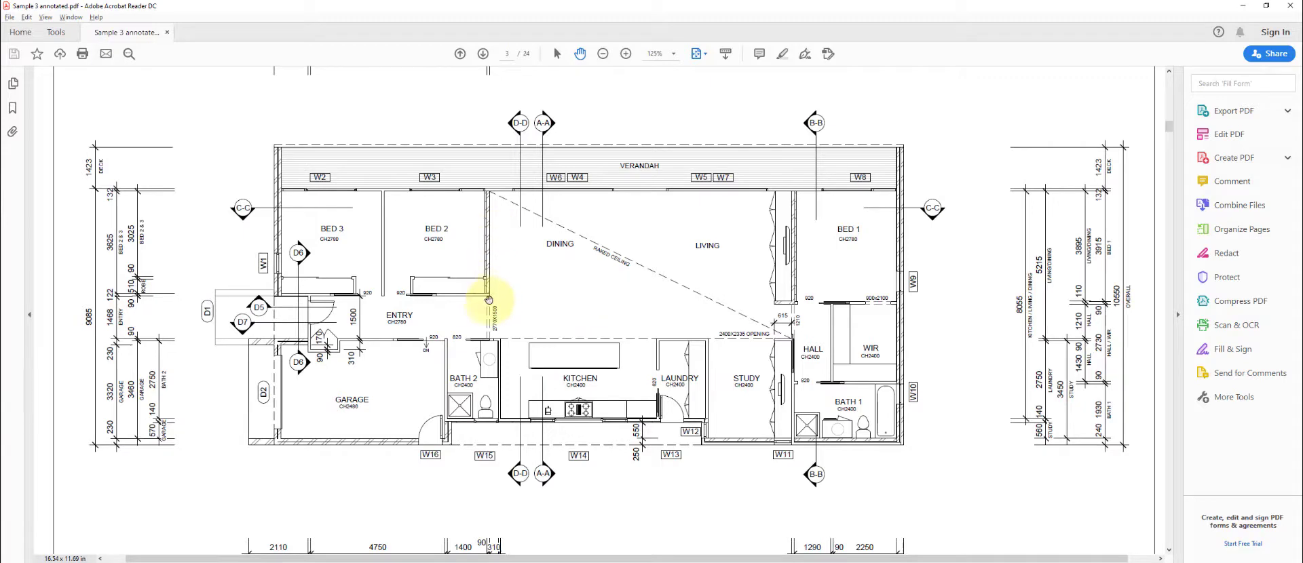
pyautogui.scroll(3, 734, 307)
pyautogui.moveTo(606, 367); pyautogui.dragTo(602, 255)
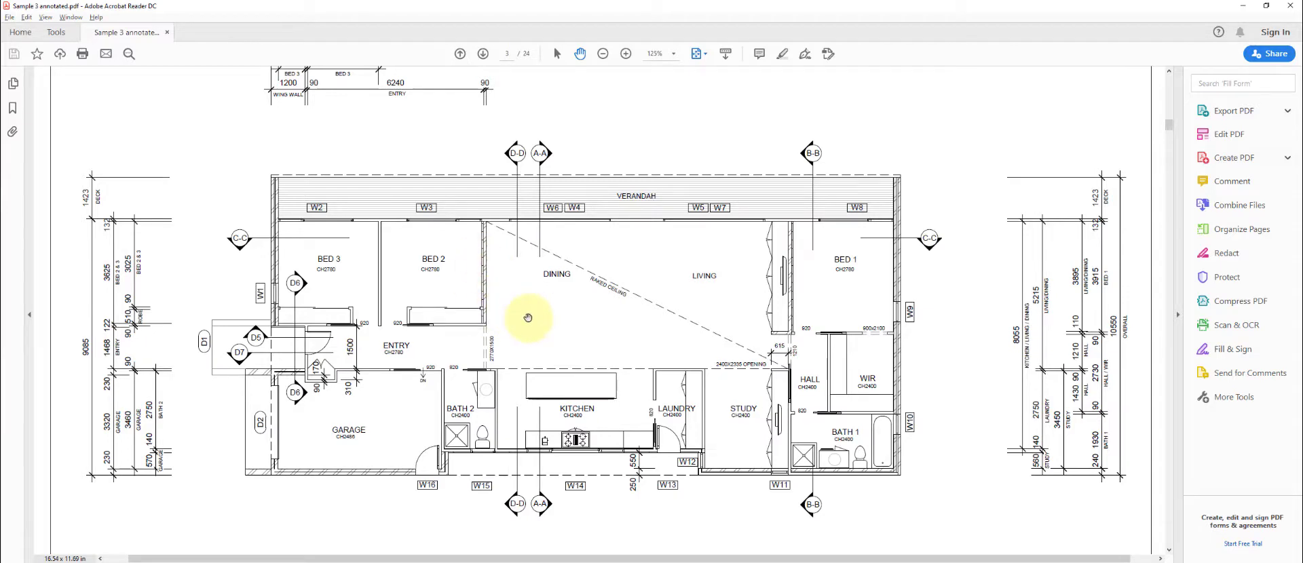
pyautogui.scroll(-3, 528, 318)
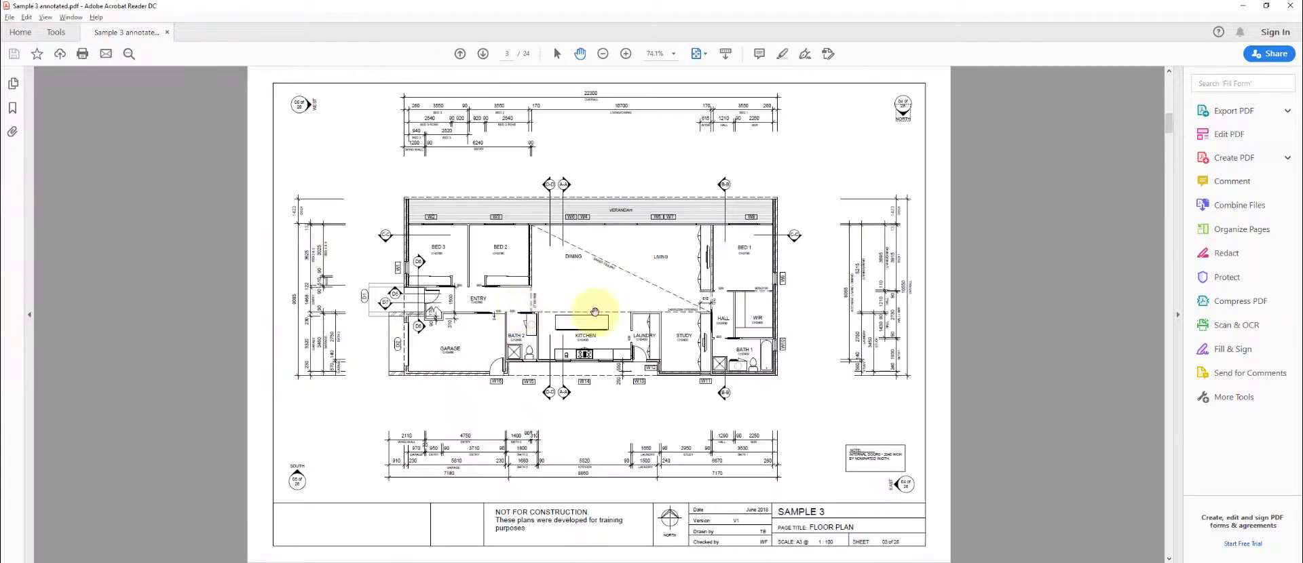
# Review the north, east, south and west elevations and the building section sheets A-A to D-D.
pyautogui.scroll(-1, 595, 312)
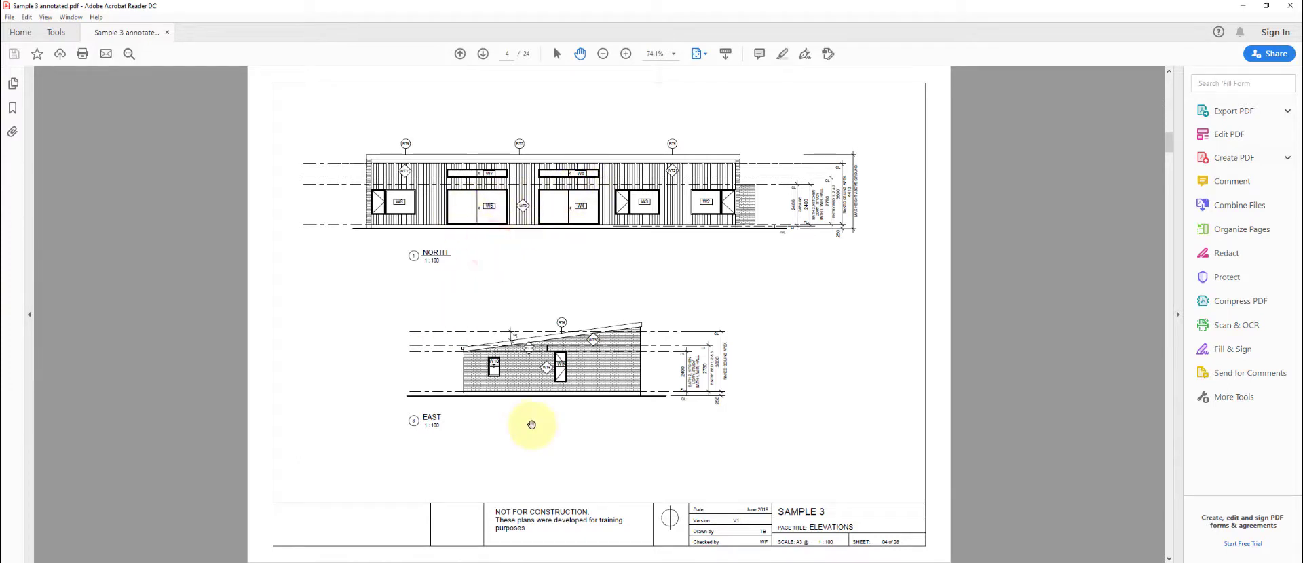
pyautogui.scroll(-1, 463, 270)
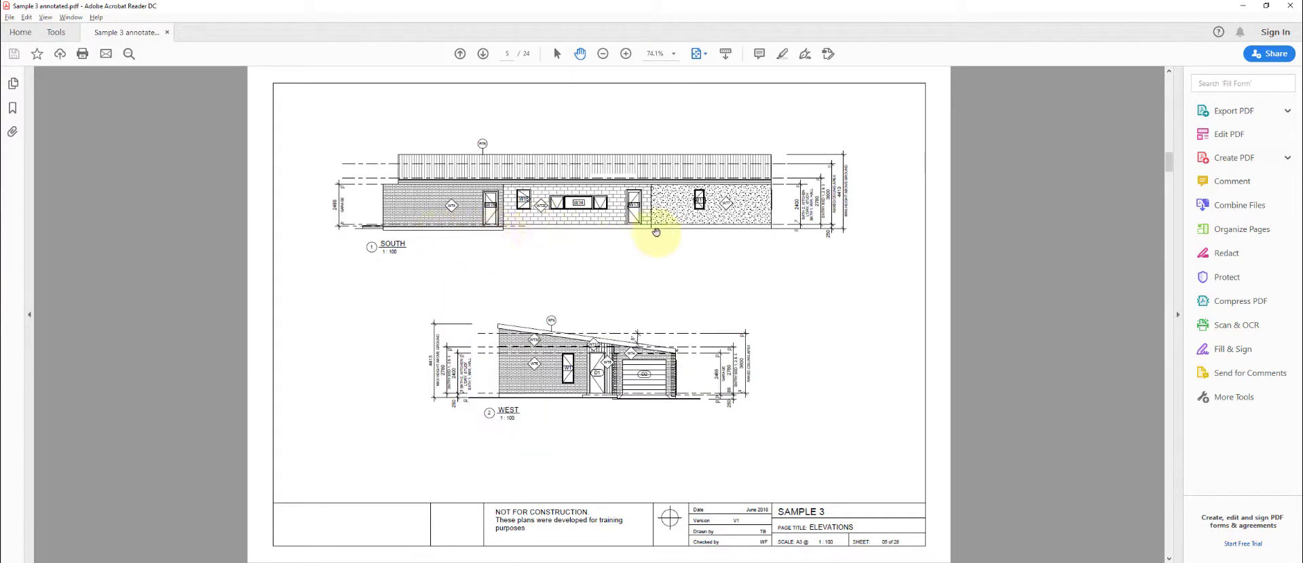
pyautogui.click(725, 271)
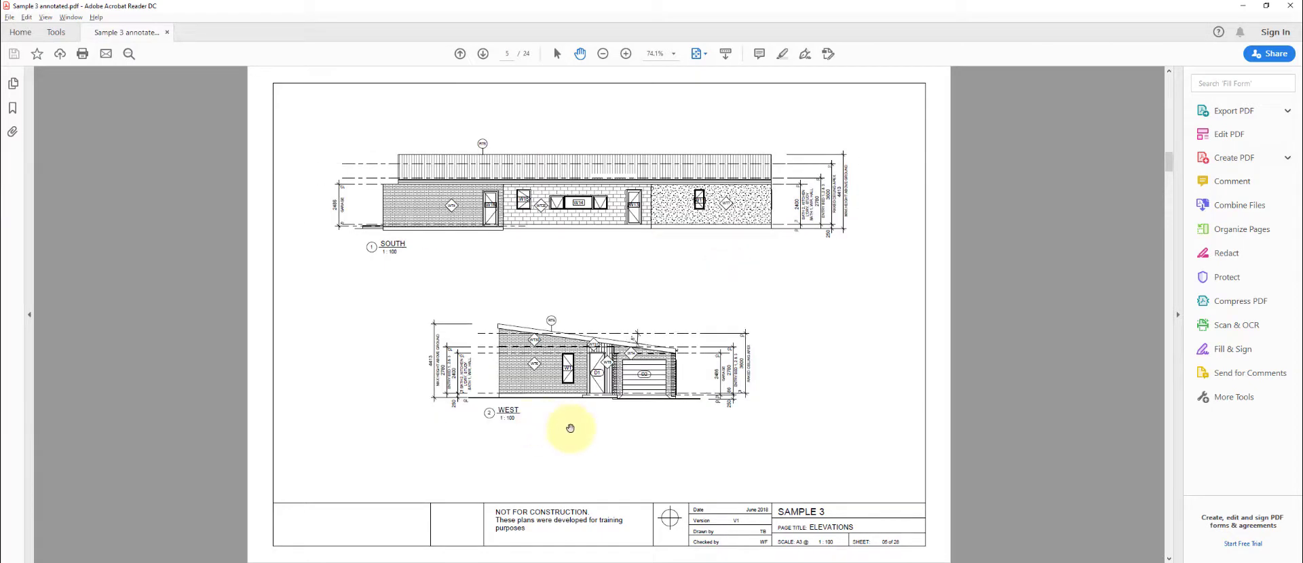
pyautogui.scroll(-3, 543, 374)
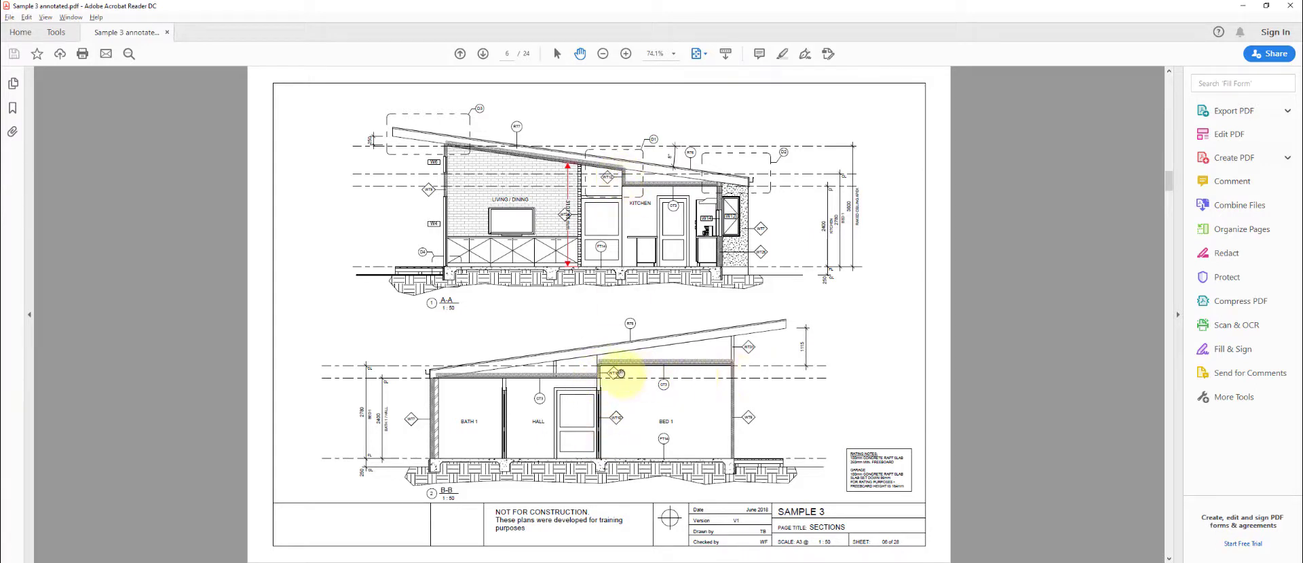
pyautogui.moveTo(625, 402); pyautogui.dragTo(624, 320)
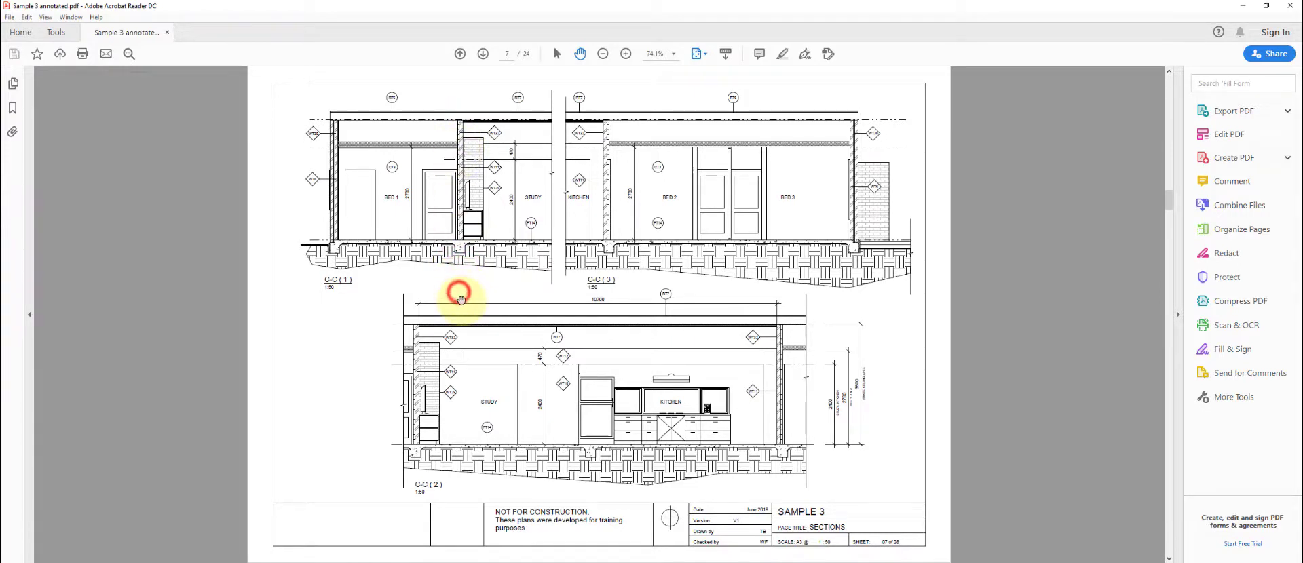
pyautogui.scroll(-2, 457, 283)
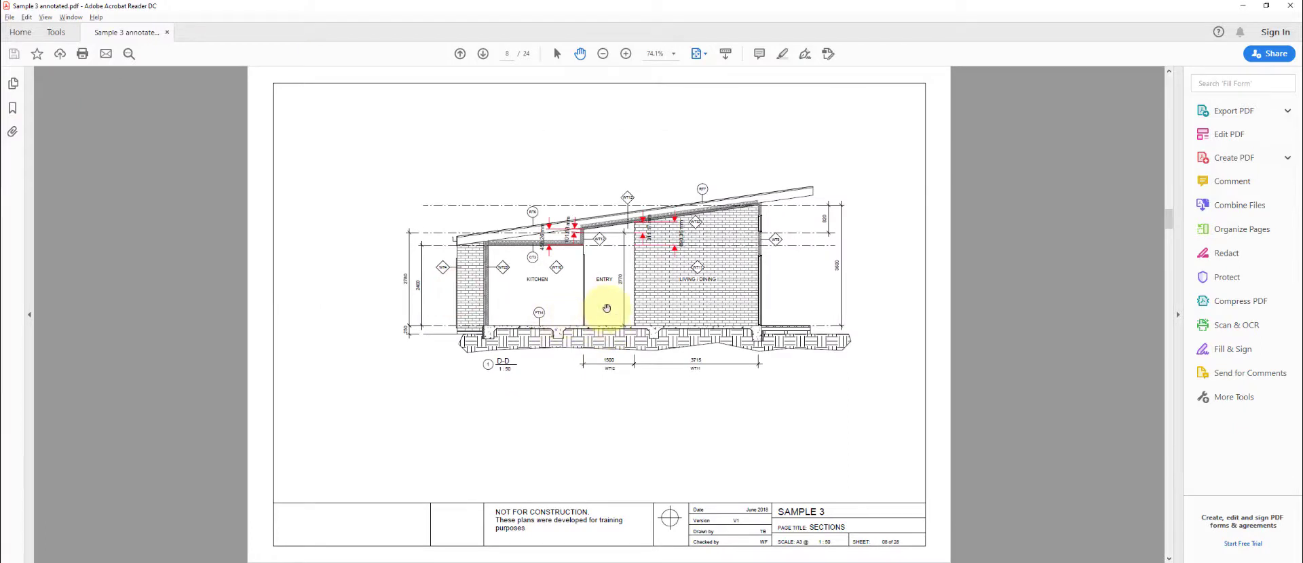
# Look through the detail sheets, the construction library's wall, floor, ceiling and roof types, and the window schedule.
pyautogui.scroll(-4, 607, 308)
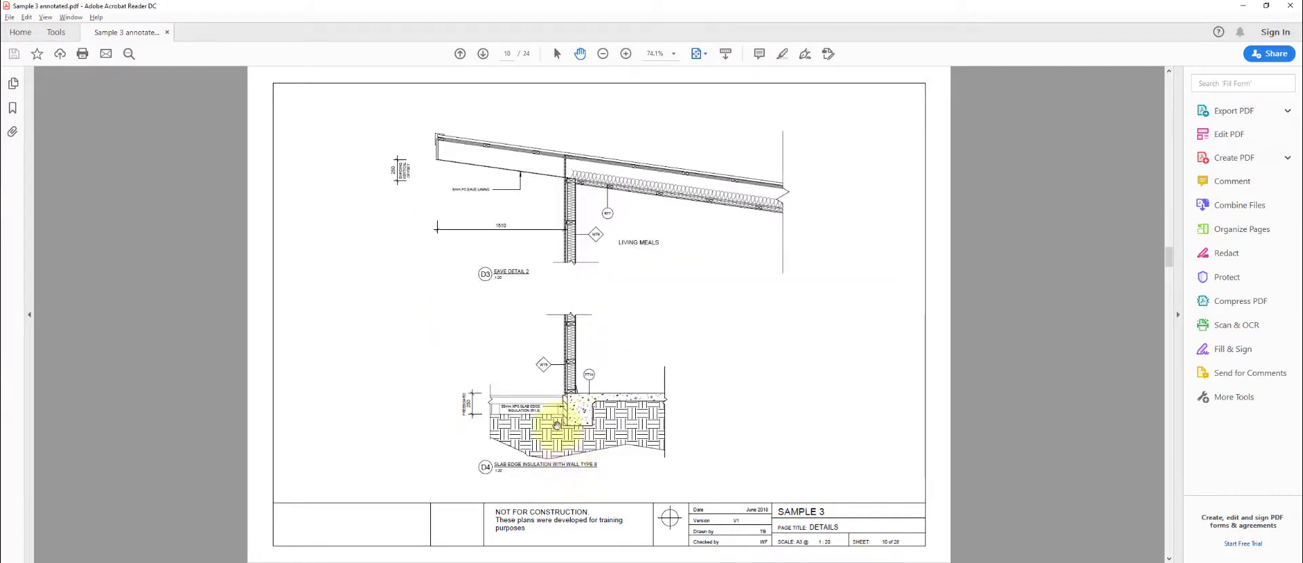
pyautogui.scroll(-2, 580, 438)
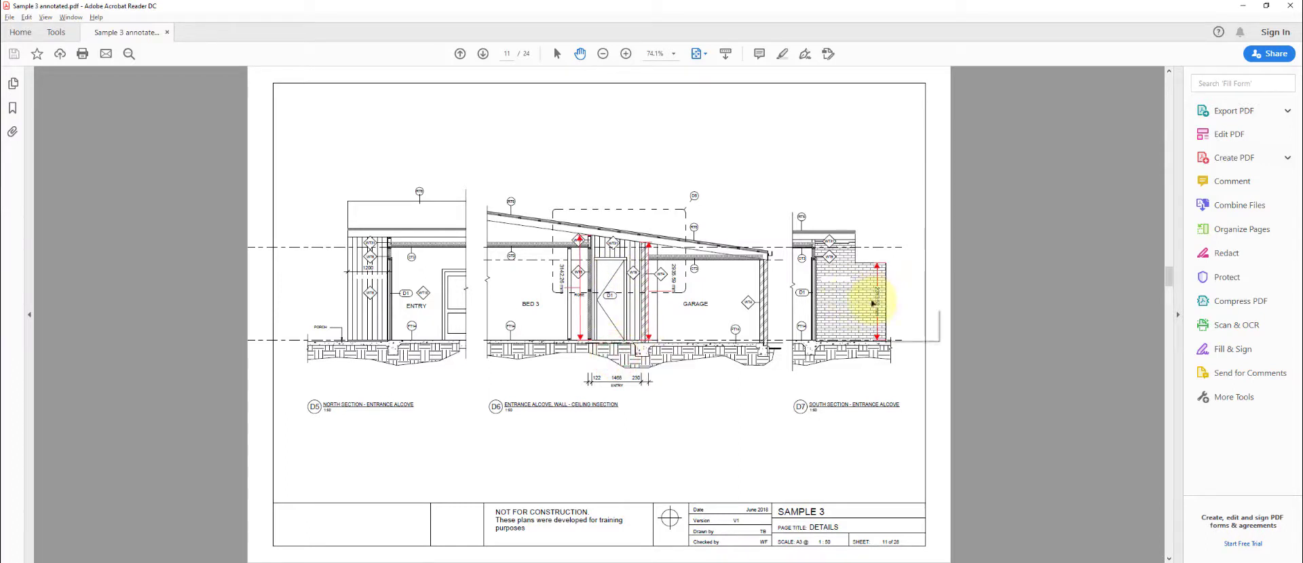
pyautogui.scroll(-2, 693, 382)
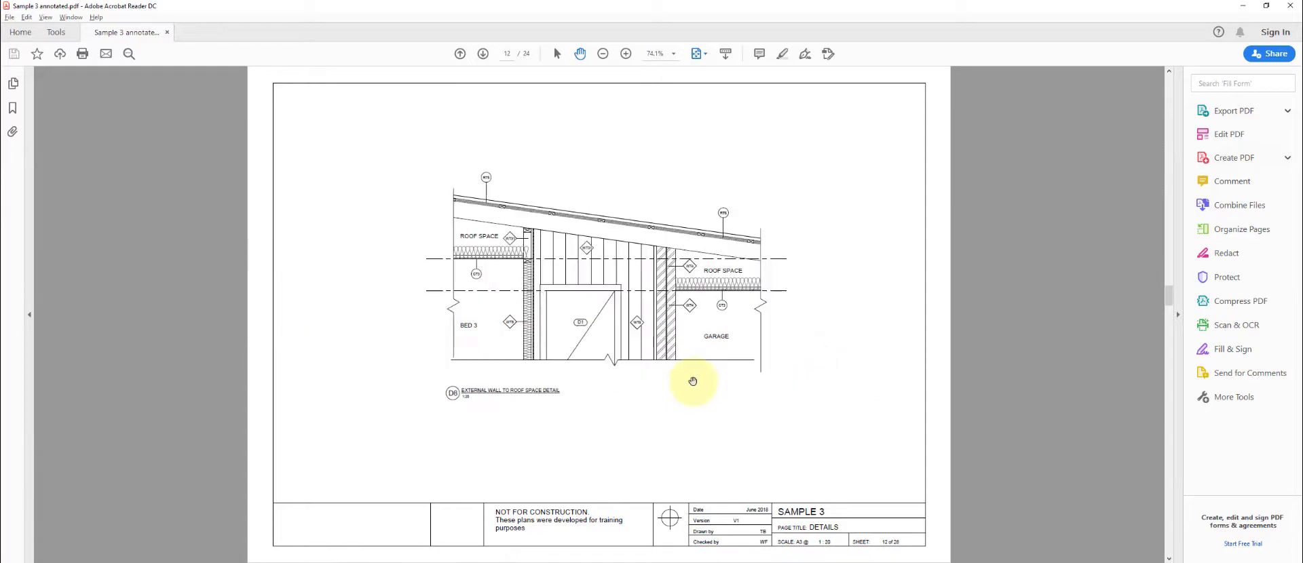
pyautogui.scroll(-2, 693, 381)
pyautogui.scroll(-2, 603, 355)
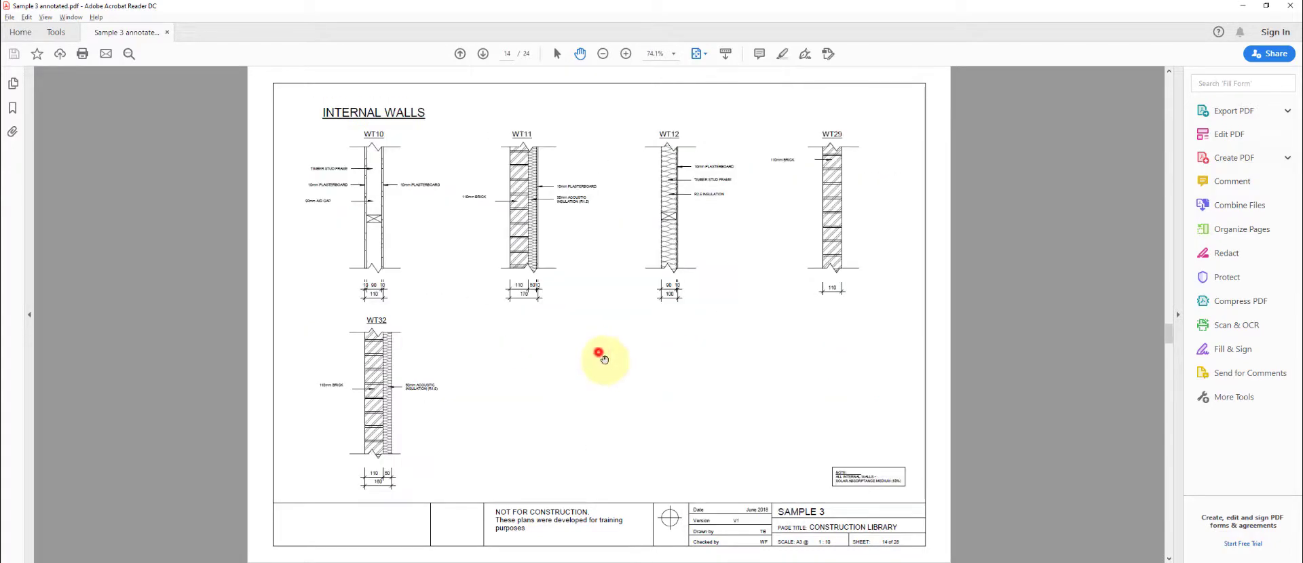
pyautogui.scroll(-2, 604, 350)
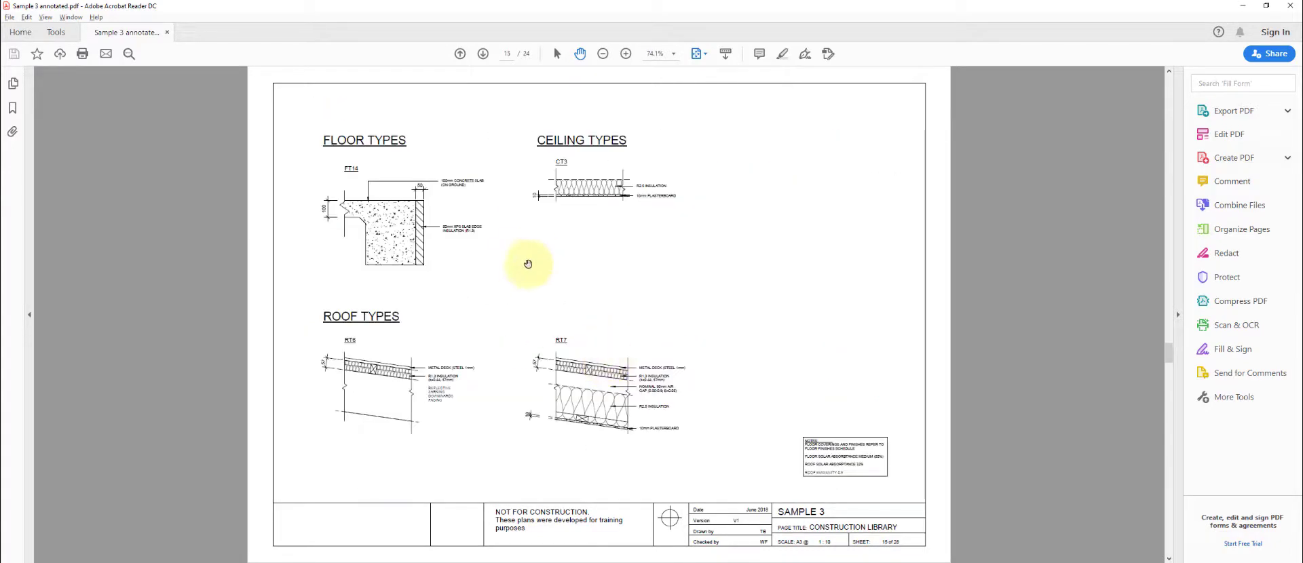
pyautogui.scroll(-2, 524, 272)
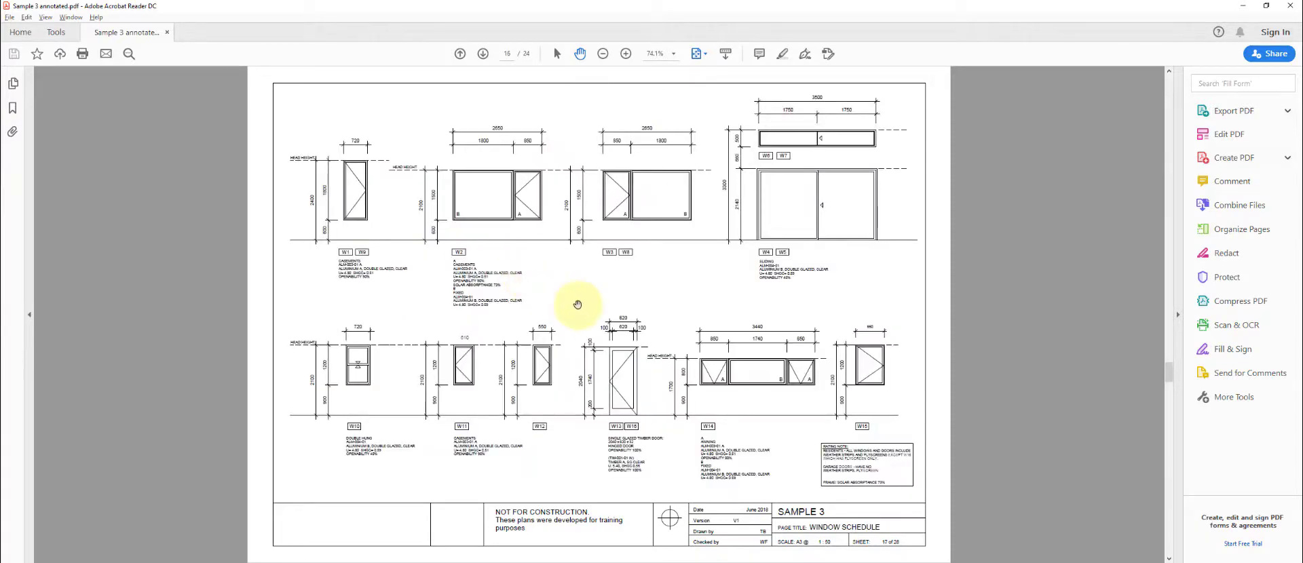
# Review the floor finishes plan and the electrical plan with its fixtures legend.
pyautogui.scroll(-4, 578, 304)
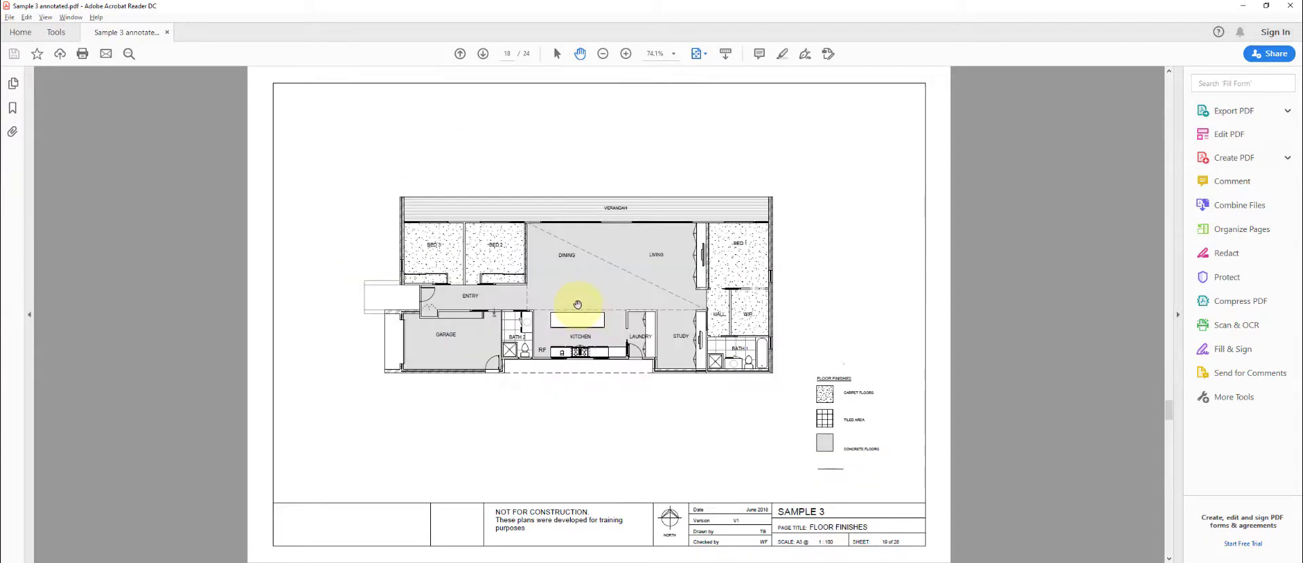
pyautogui.scroll(-2, 586, 290)
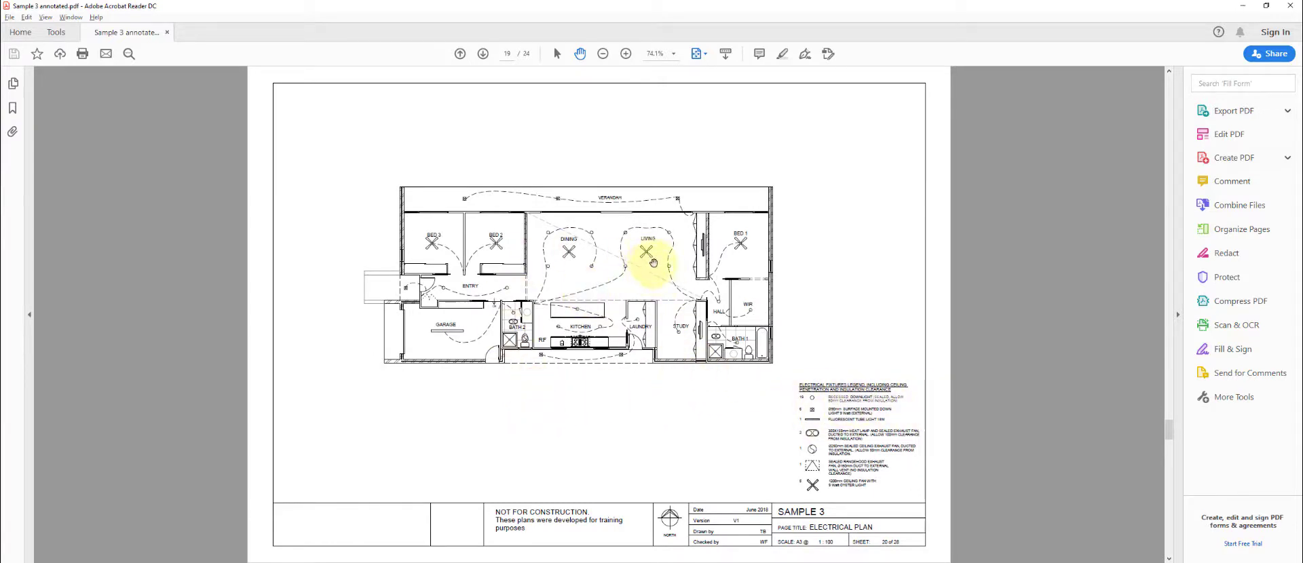
pyautogui.click(635, 365)
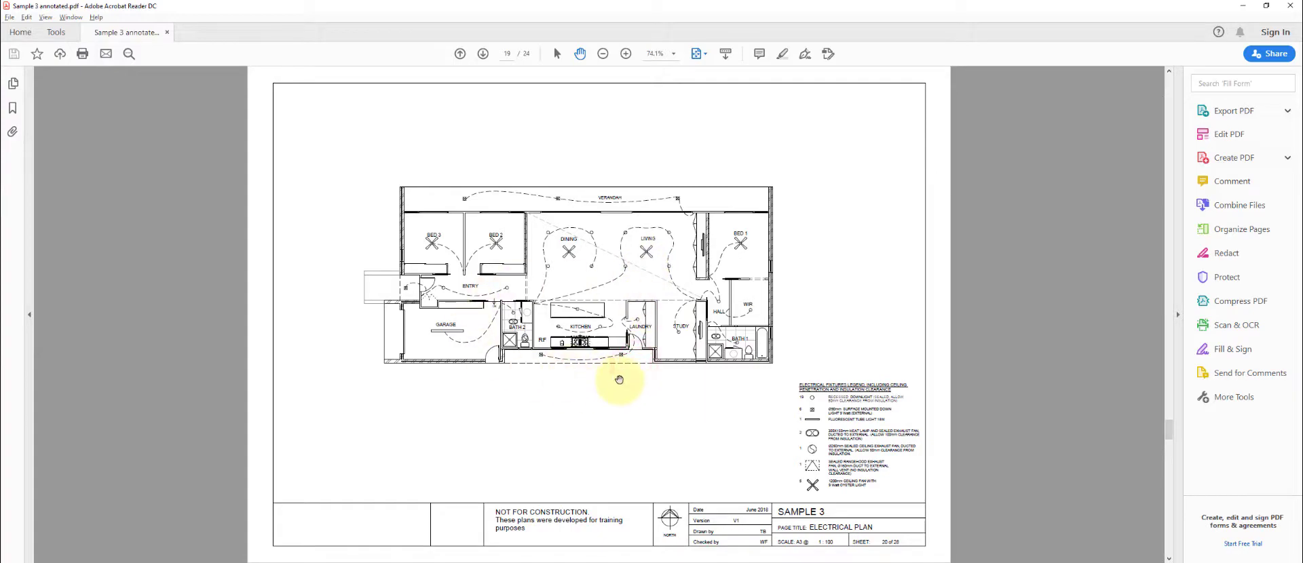
pyautogui.scroll(3, 573, 418)
pyautogui.scroll(3, 573, 417)
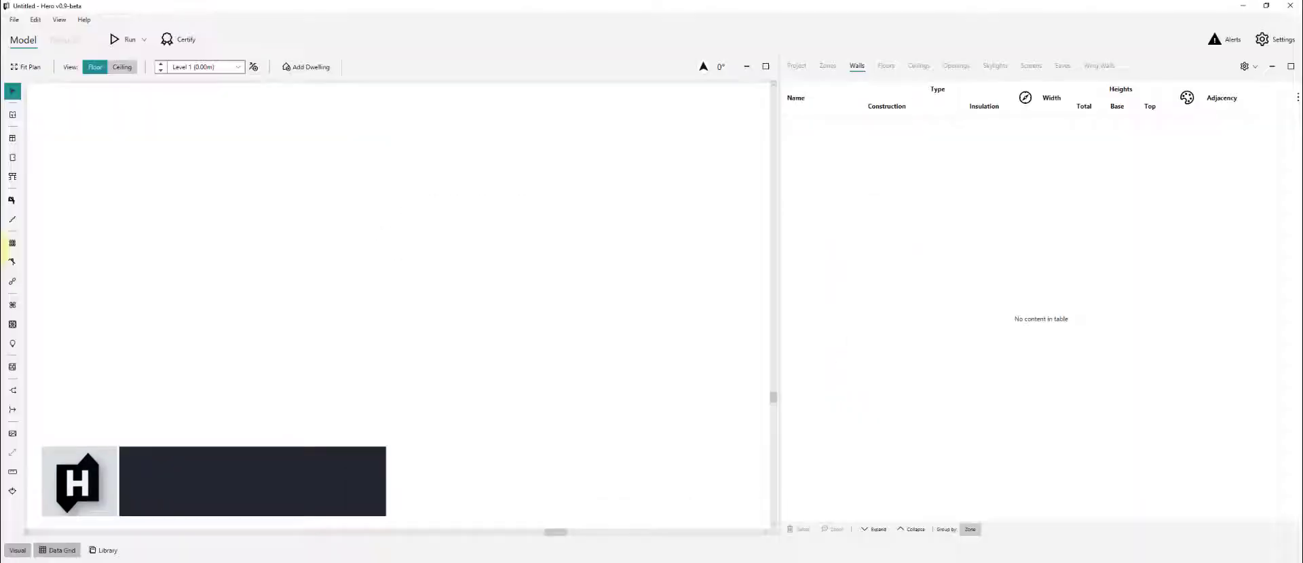
# In Hero, import page 3 of "Sample 3 annotated" as the background image, scaled for A3 paper at 1:100.
pyautogui.click(428, 257)
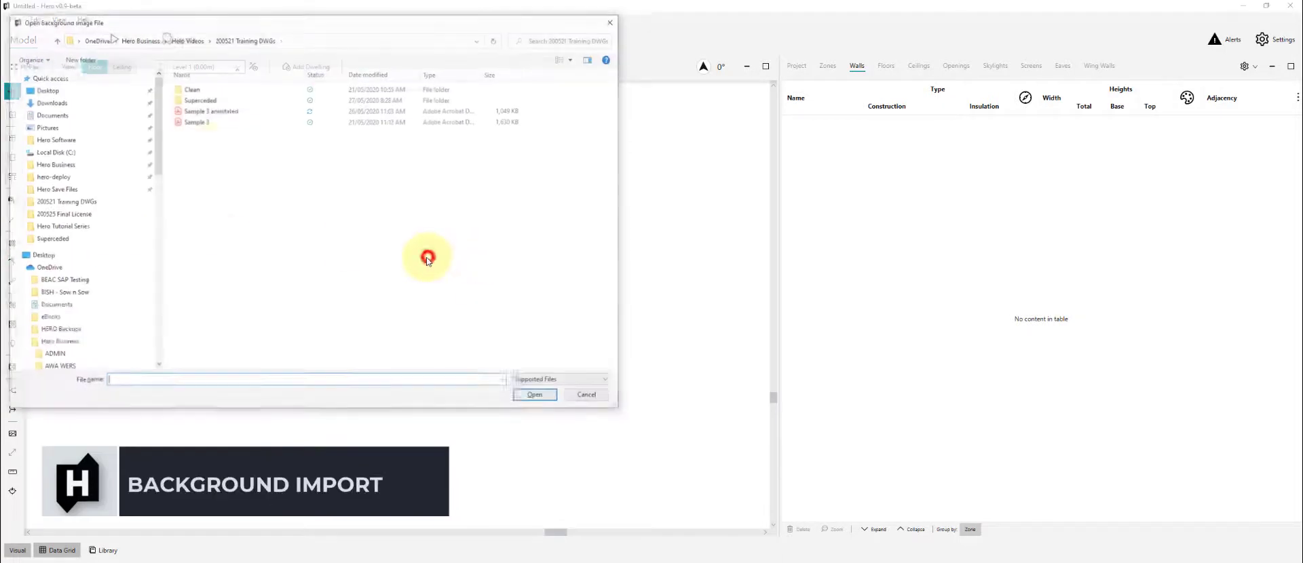
pyautogui.click(215, 110)
pyautogui.doubleClick(215, 111)
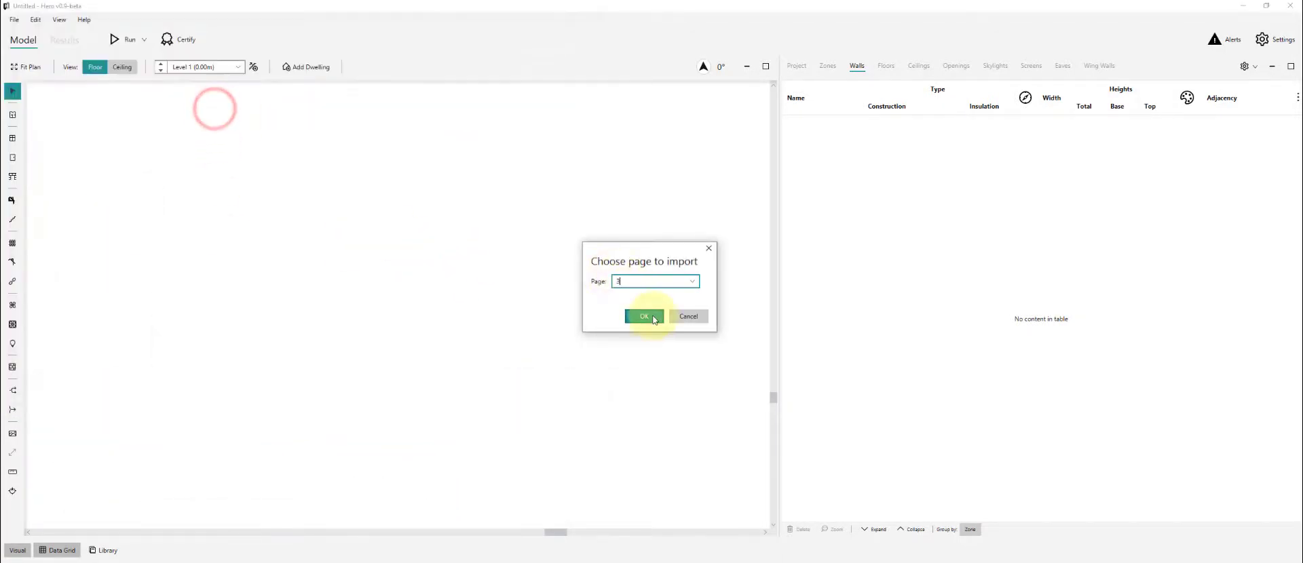
pyautogui.click(645, 312)
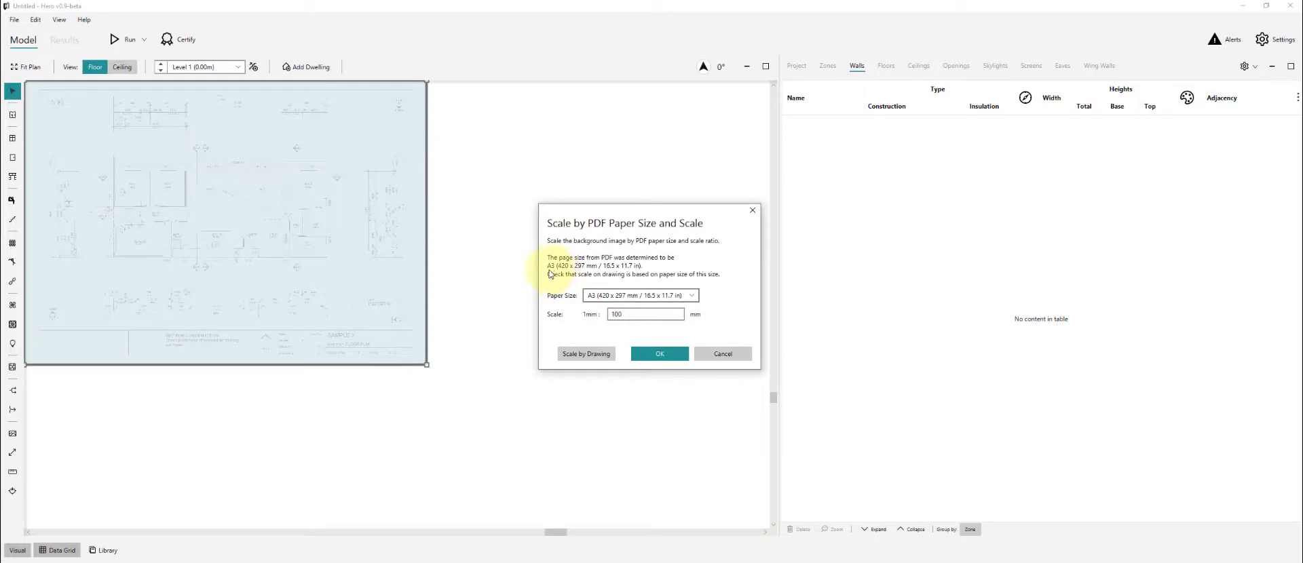
pyautogui.click(658, 354)
# Measure the Bed 3 width along its 3550 dimension line to check the background scale.
pyautogui.scroll(3, 408, 305)
pyautogui.press('q')
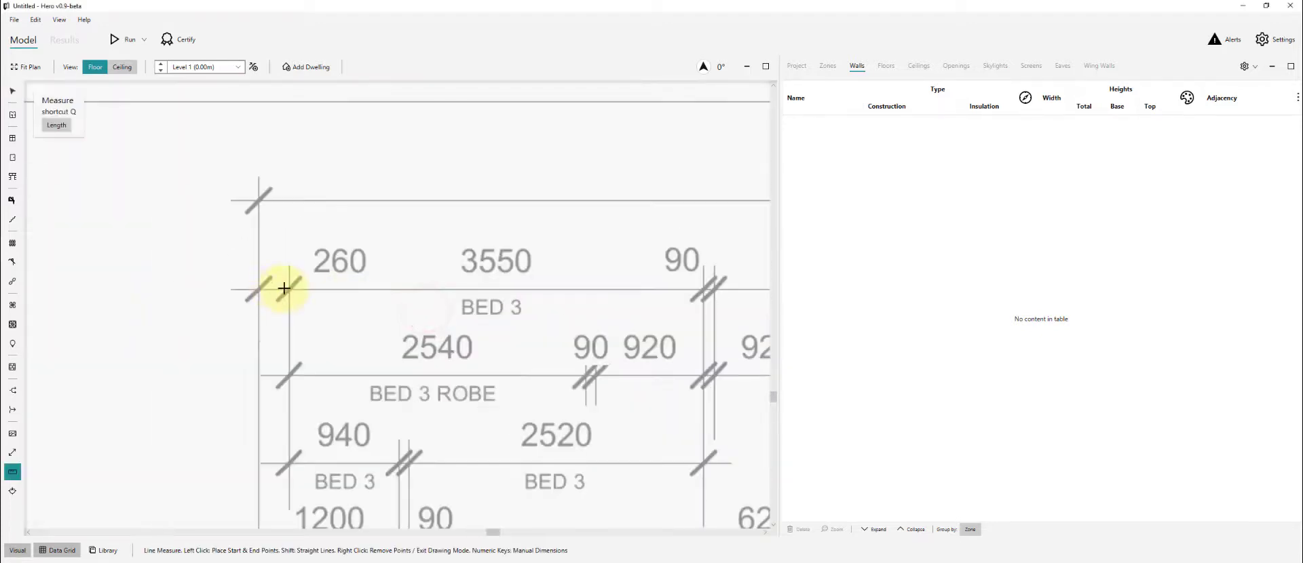
pyautogui.click(289, 288)
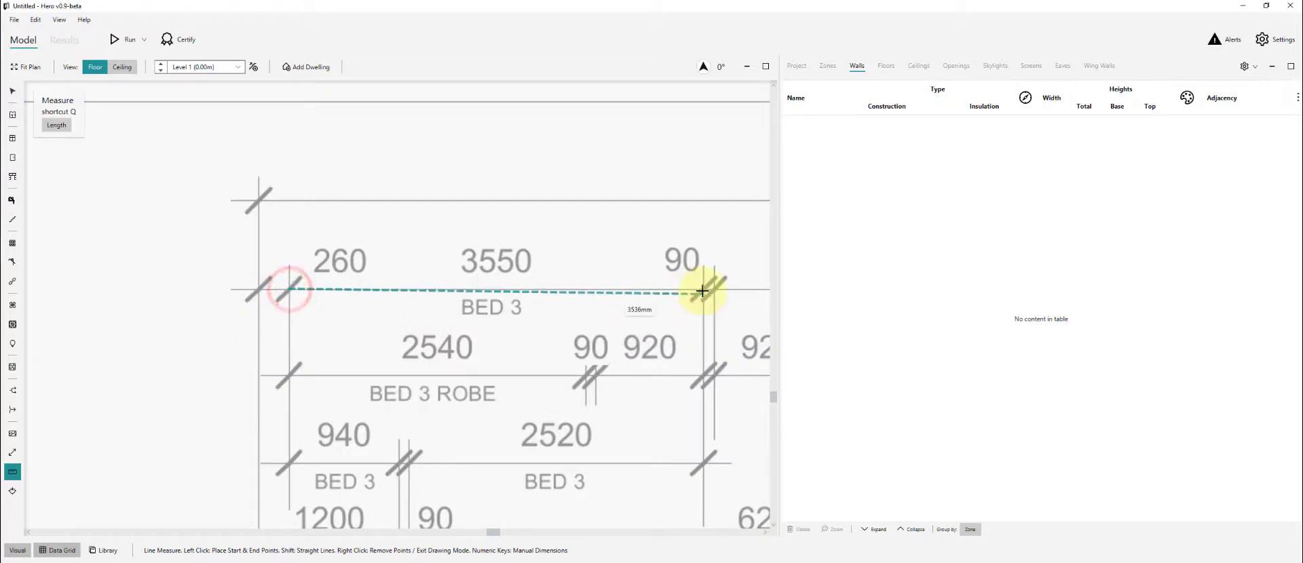
pyautogui.press('Escape')
pyautogui.scroll(-6, 259, 227)
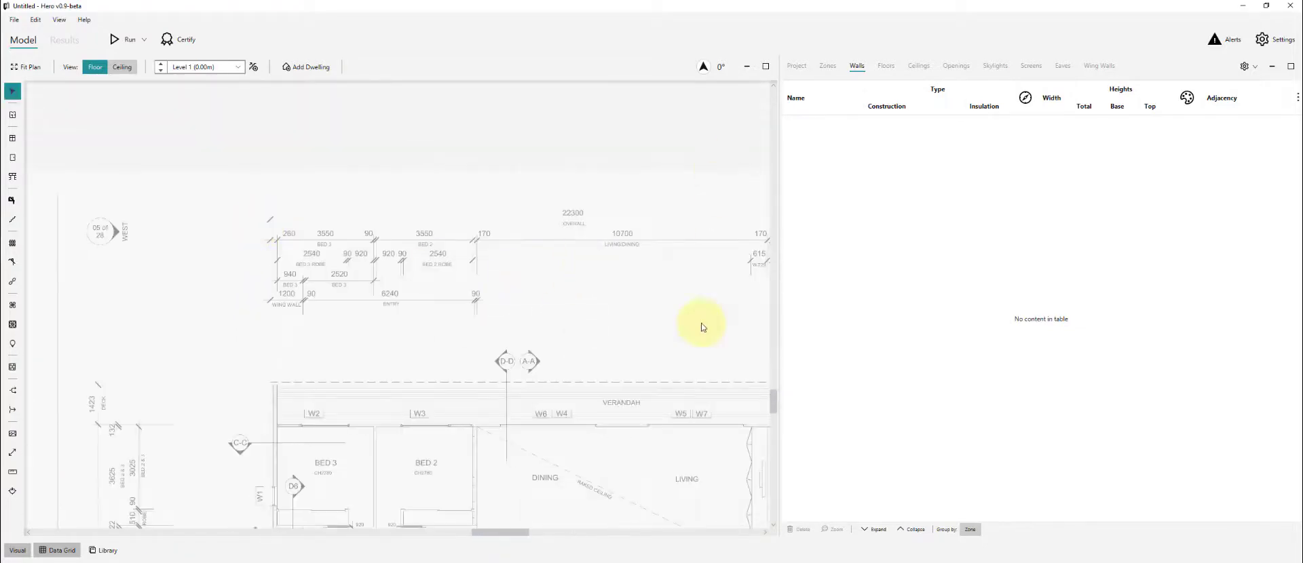
# Set the Level 1 floor height to 0.25 m in Hero and check it against the elevation in the Acrobat Reader plans.
pyautogui.press('space')
pyautogui.scroll(-2, 632, 185)
pyautogui.scroll(3, 633, 185)
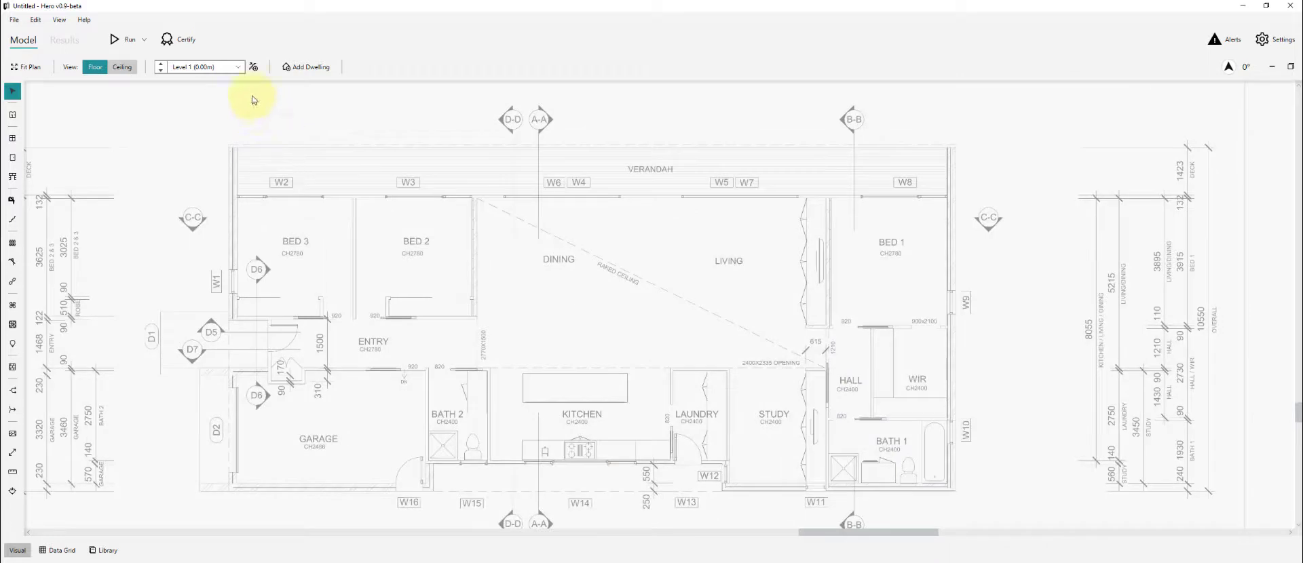
pyautogui.click(299, 99)
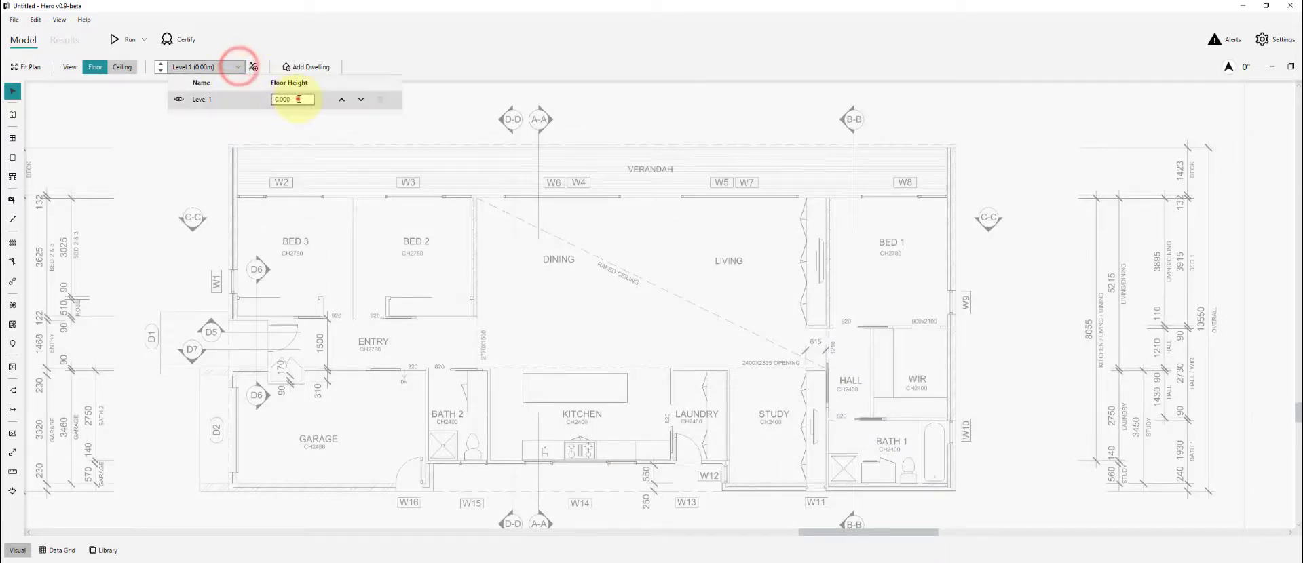
pyautogui.write('.25')
pyautogui.click(303, 124)
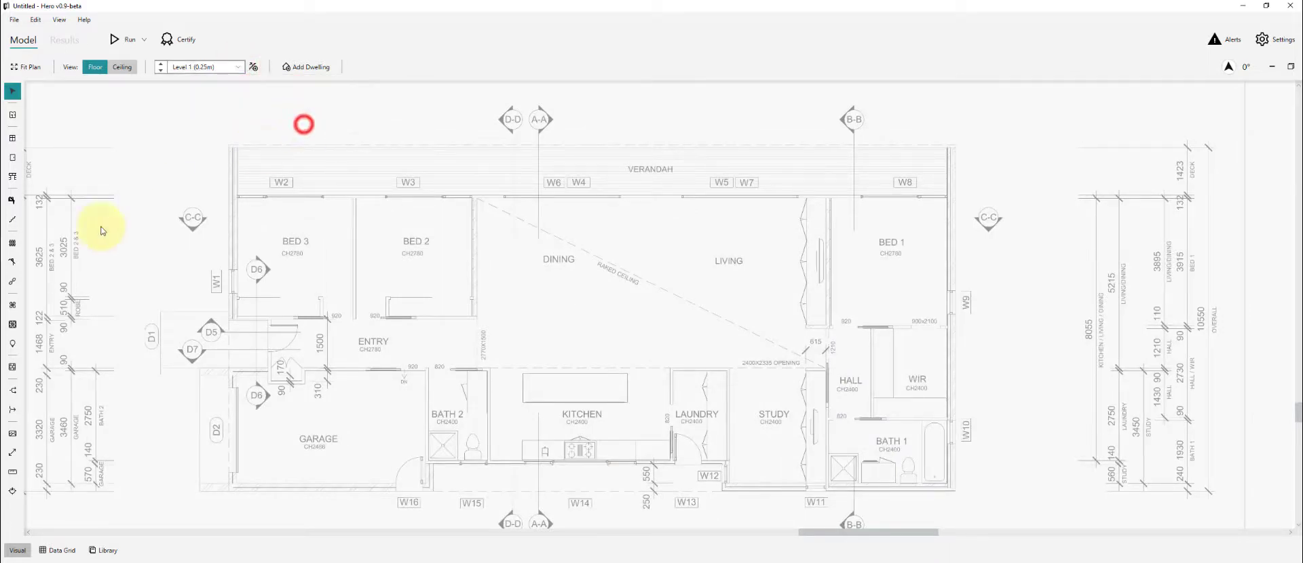
pyautogui.hotkey('alt', 'Tab')
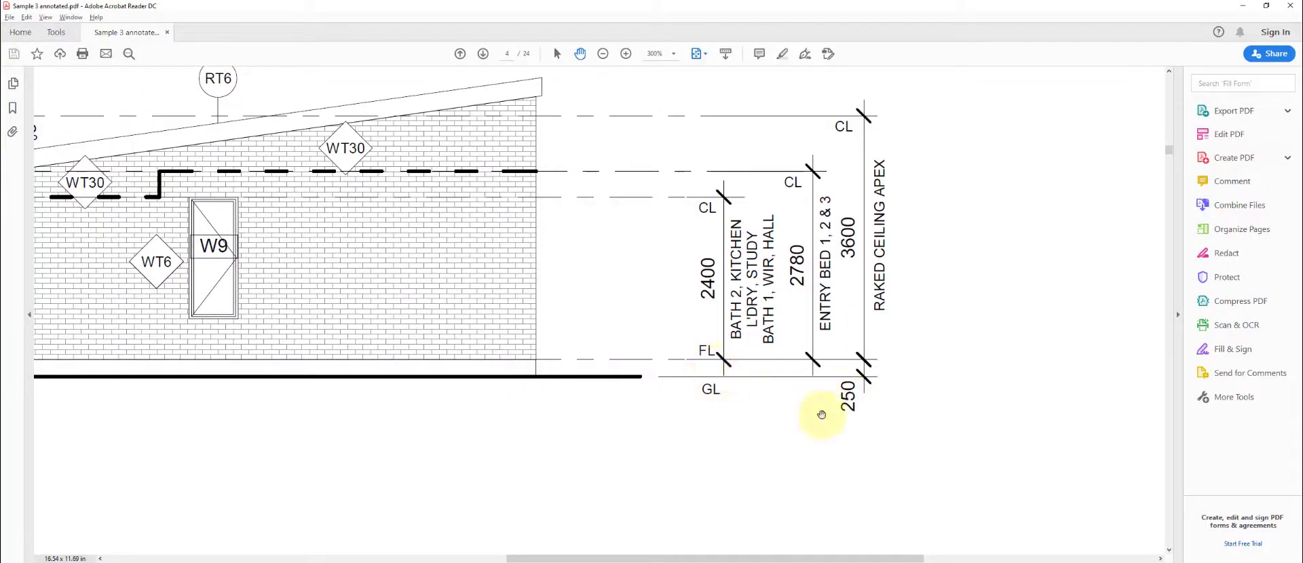
pyautogui.scroll(-3, 822, 409)
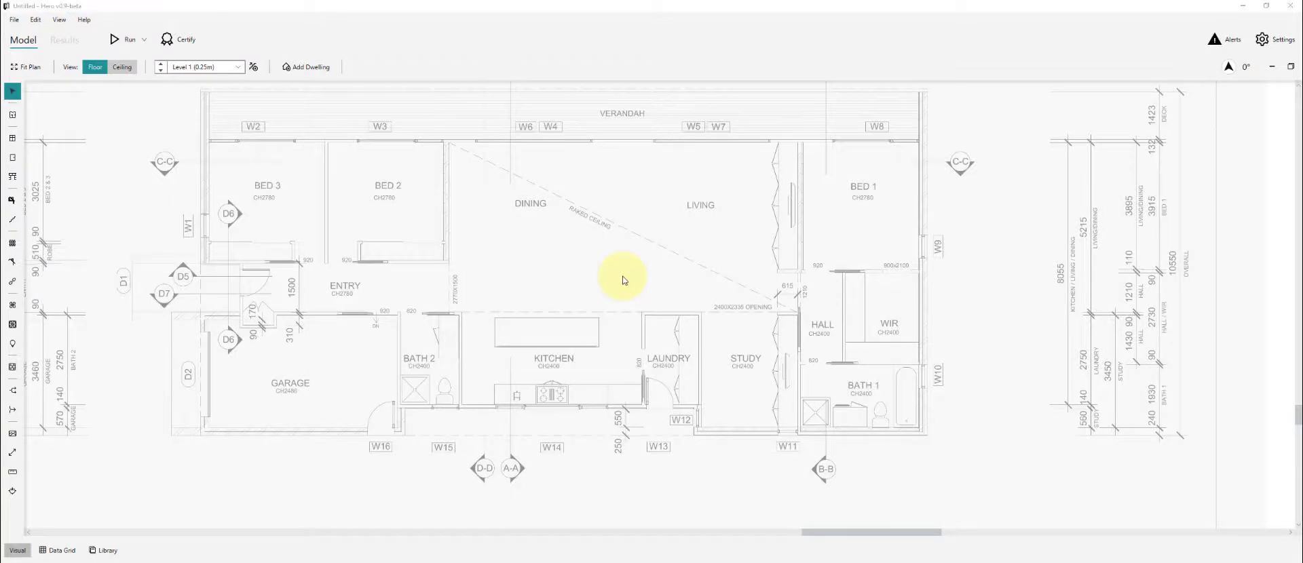
# In Hero, save the project as Sample A, overwriting the existing file in the Superceded folder.
pyautogui.hotkey('ctrl', 's')
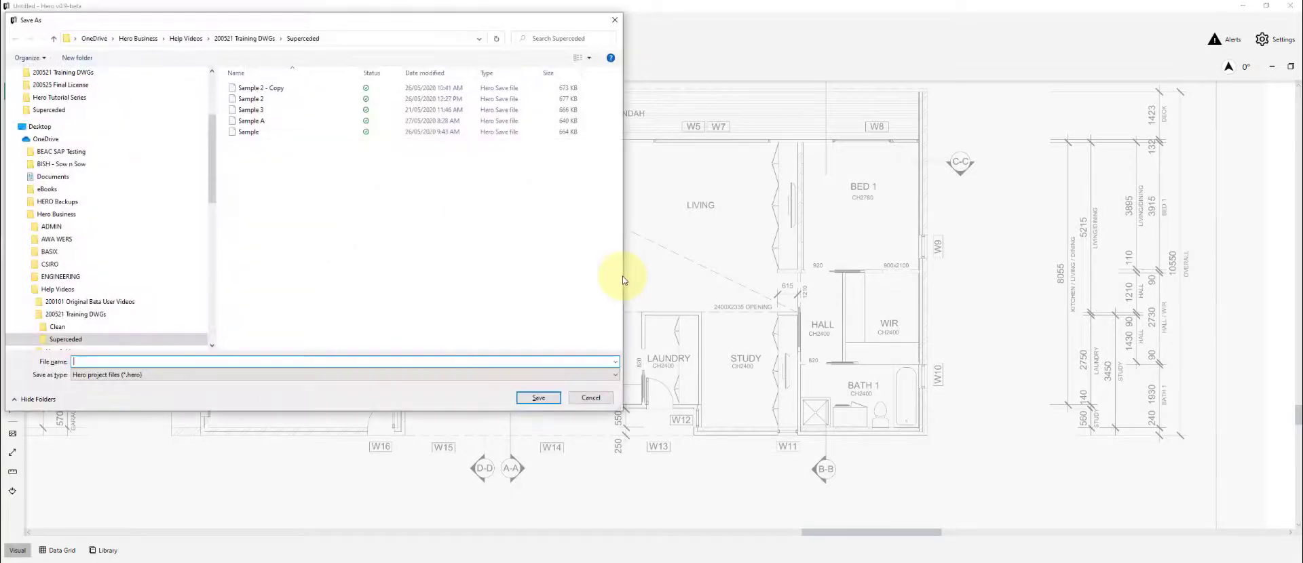
pyautogui.click(259, 120)
pyautogui.doubleClick(259, 121)
pyautogui.click(689, 290)
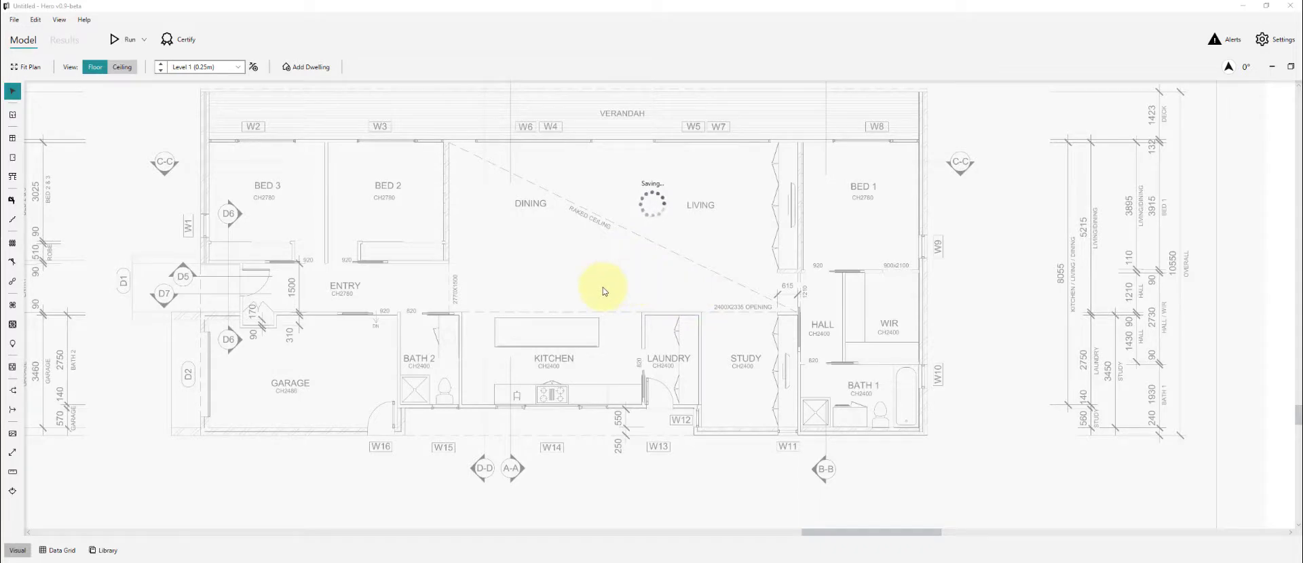
pyautogui.click(603, 287)
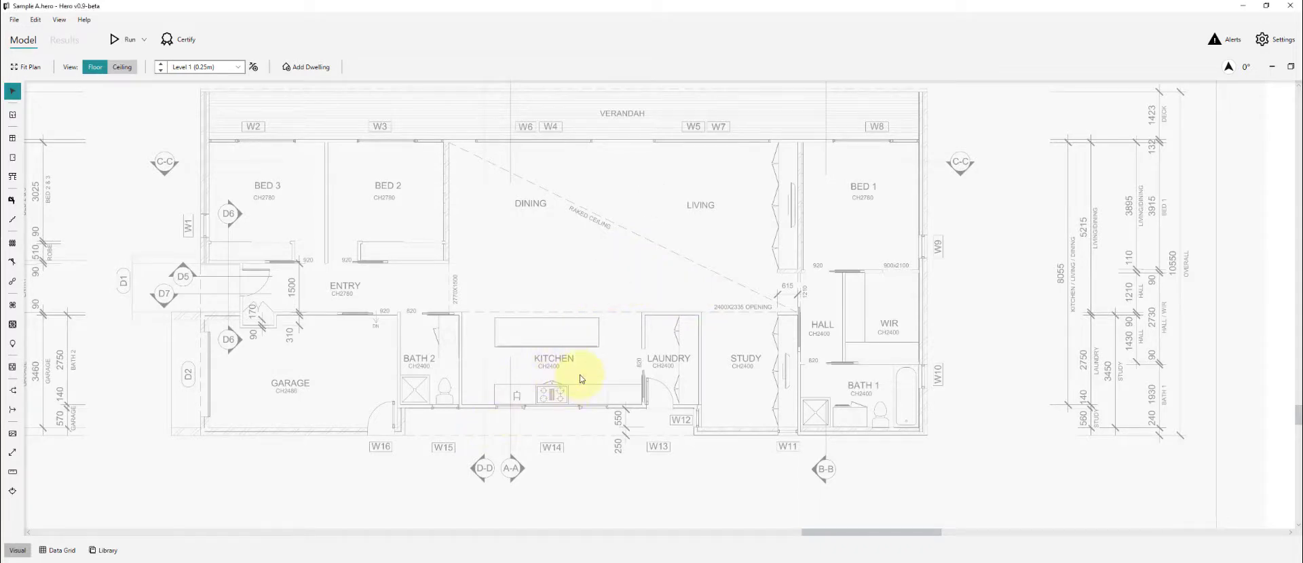
# Draw one combined zone around the Kitchen, Dining and Living areas in line mode, following the walls around the Laundry and Study.
pyautogui.scroll(1, 570, 387)
pyautogui.scroll(2, 569, 402)
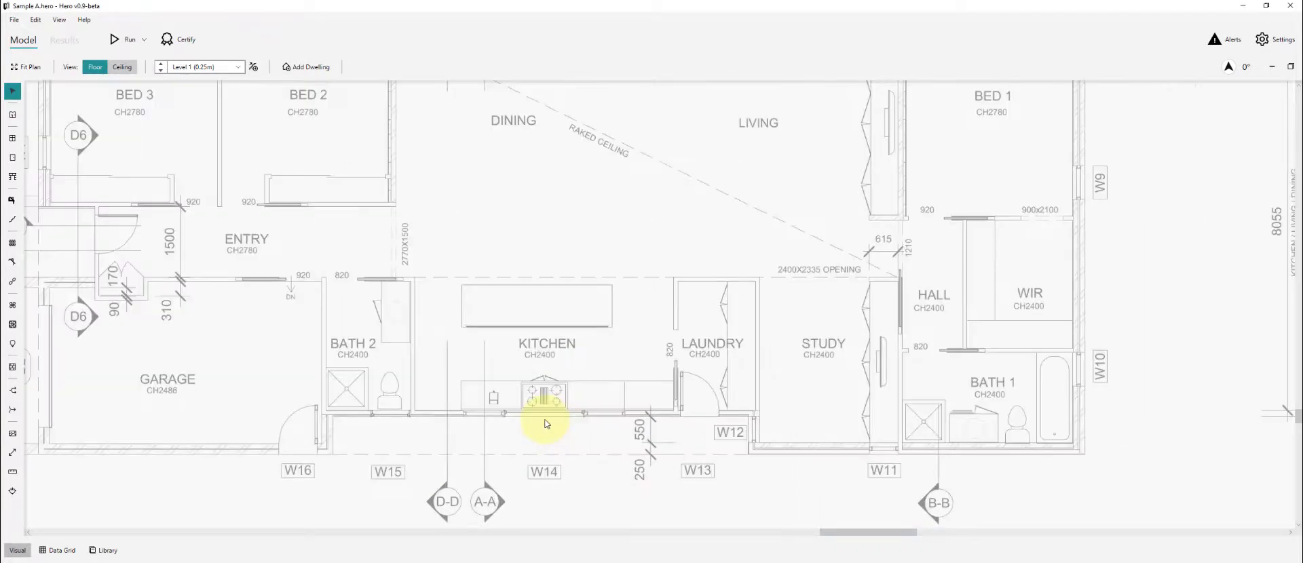
pyautogui.click(541, 422)
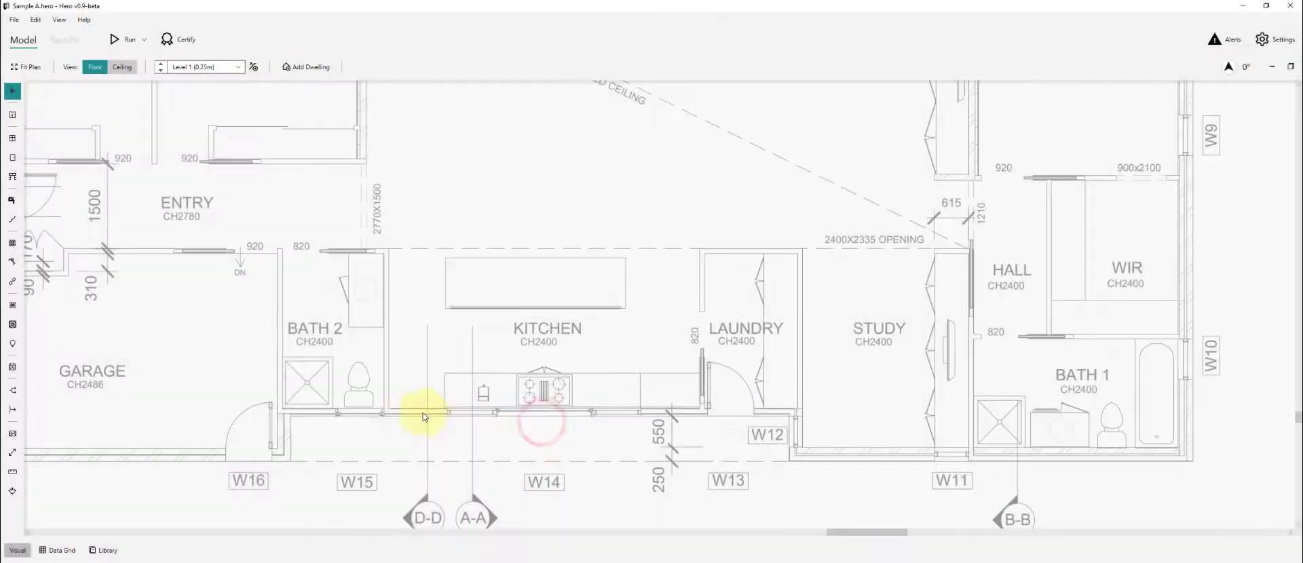
pyautogui.scroll(2, 422, 416)
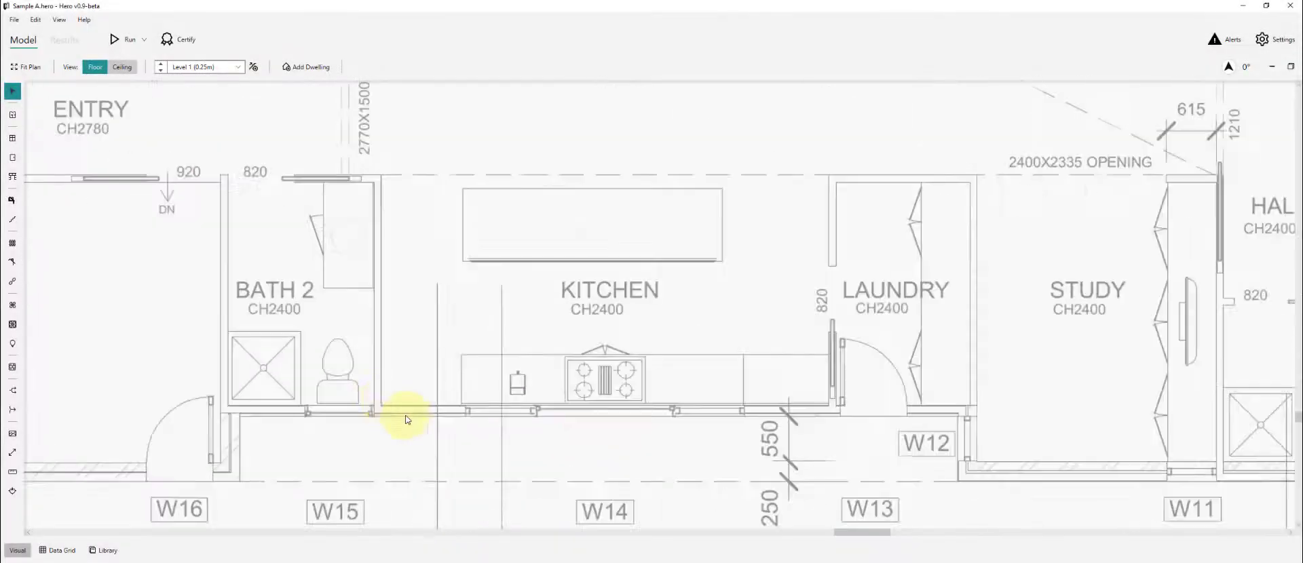
pyautogui.scroll(2, 378, 408)
pyautogui.press('z')
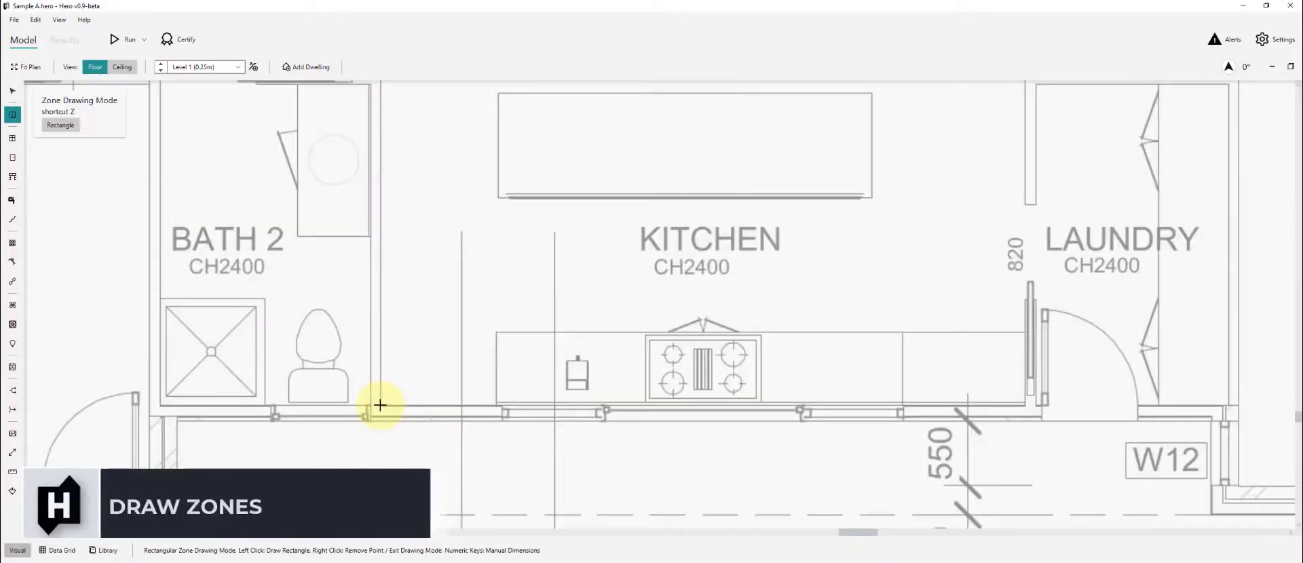
pyautogui.click(381, 405)
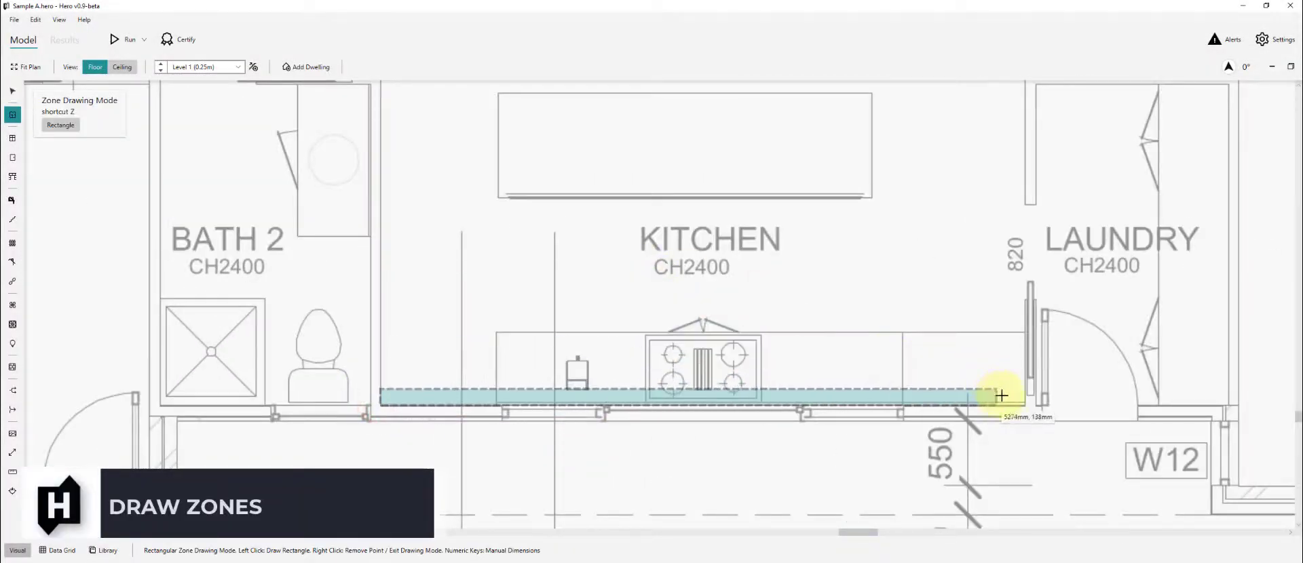
pyautogui.press('z')
pyautogui.click(1026, 405)
pyautogui.scroll(-1, 675, 442)
pyautogui.scroll(-2, 1129, 226)
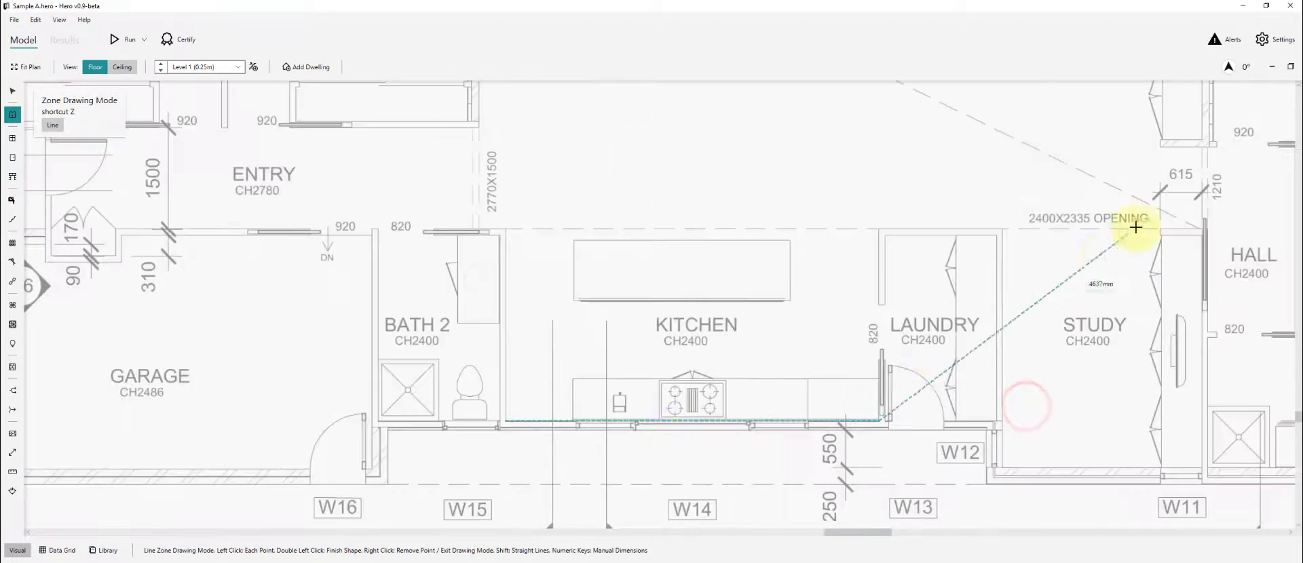
pyautogui.scroll(2, 187, 183)
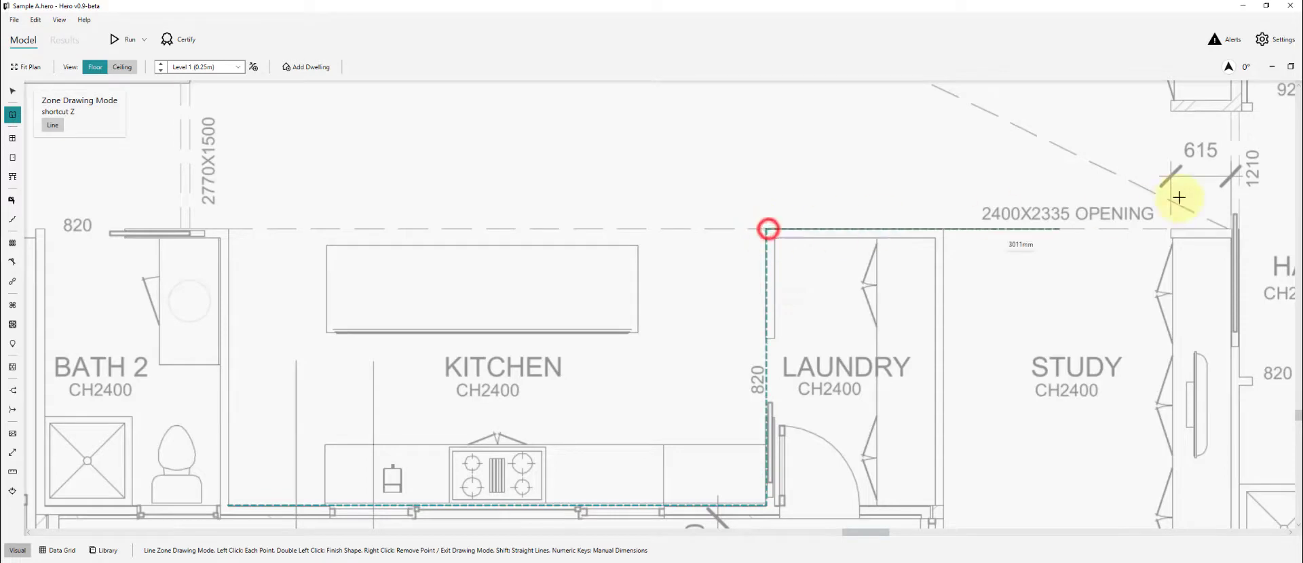
pyautogui.scroll(-3, 1020, 326)
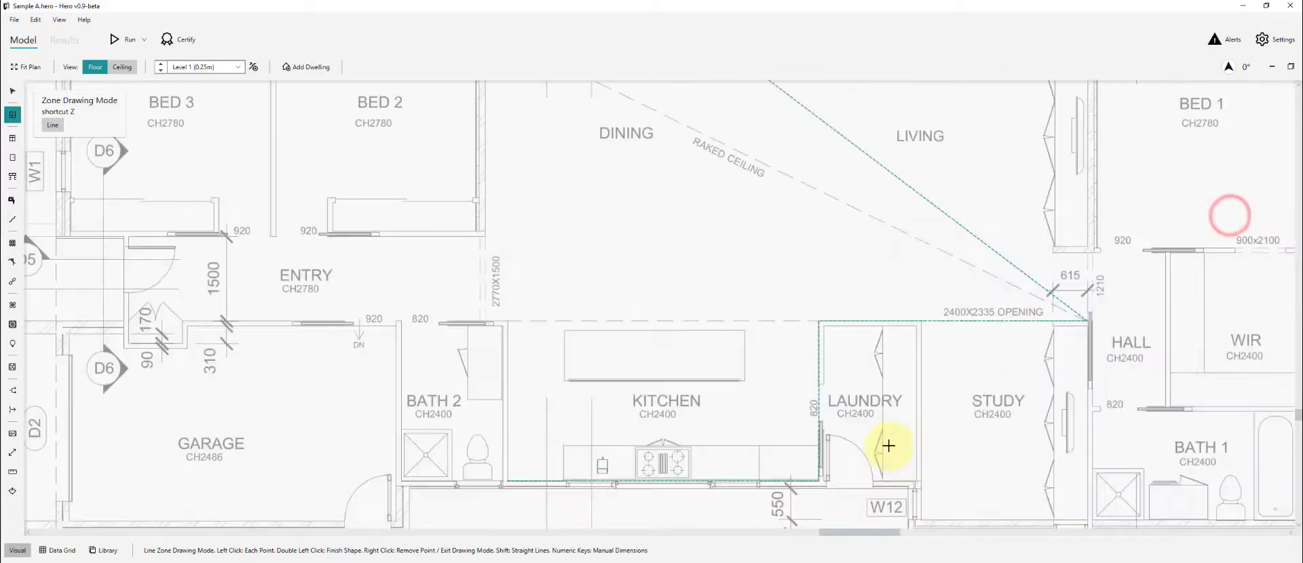
pyautogui.scroll(4, 1039, 87)
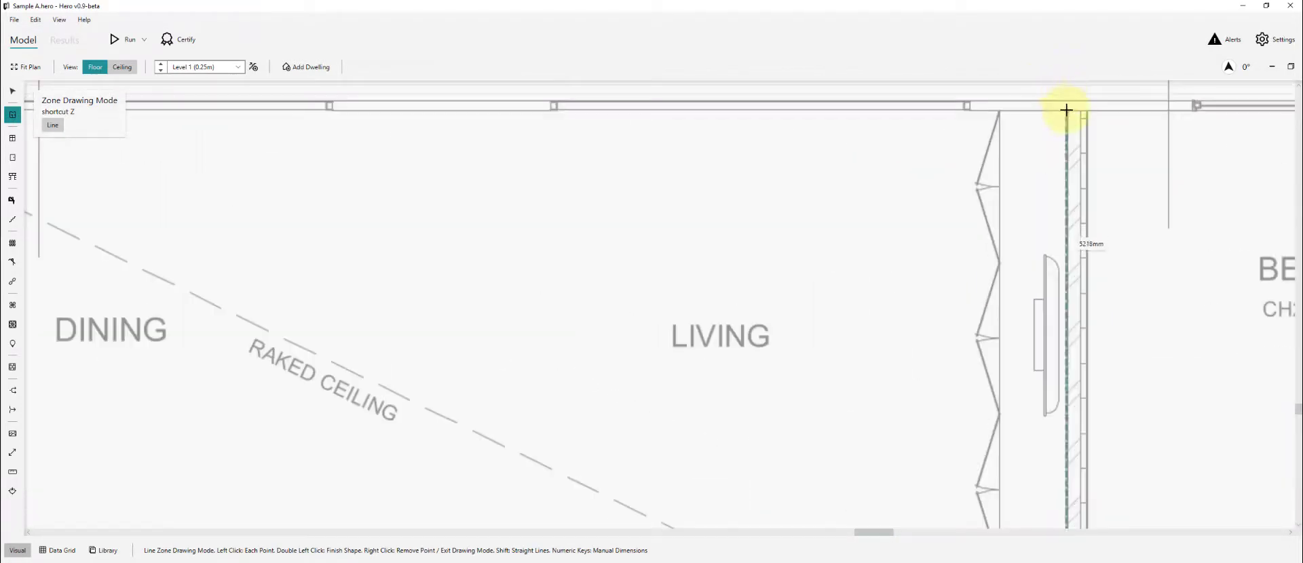
pyautogui.scroll(-3, 1135, 115)
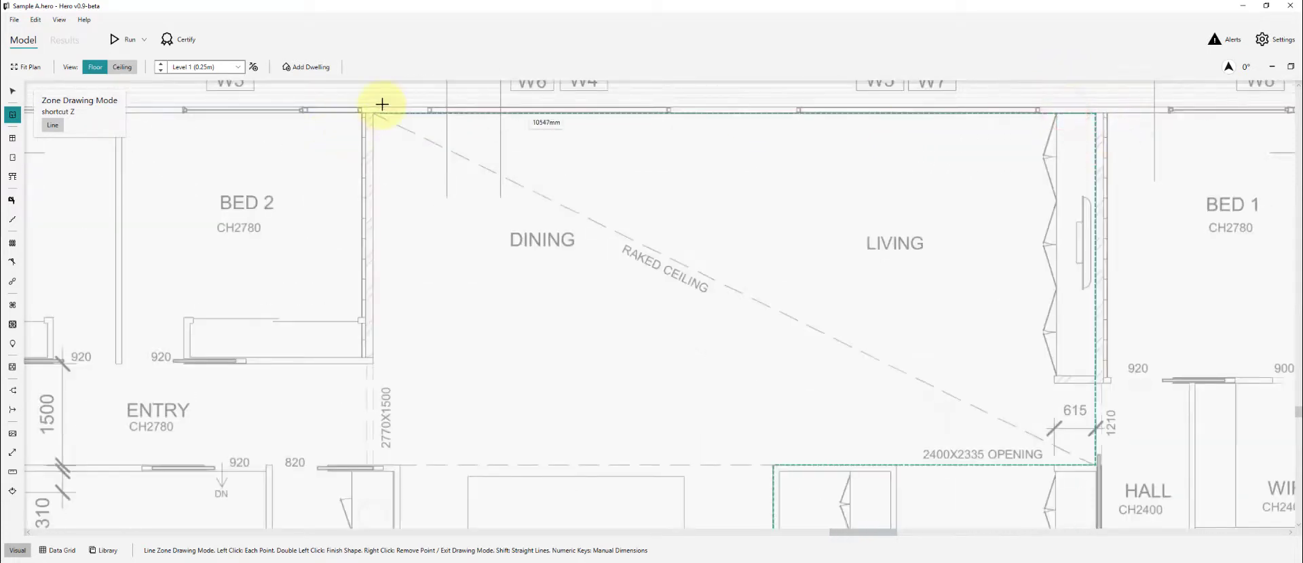
pyautogui.doubleClick(400, 467)
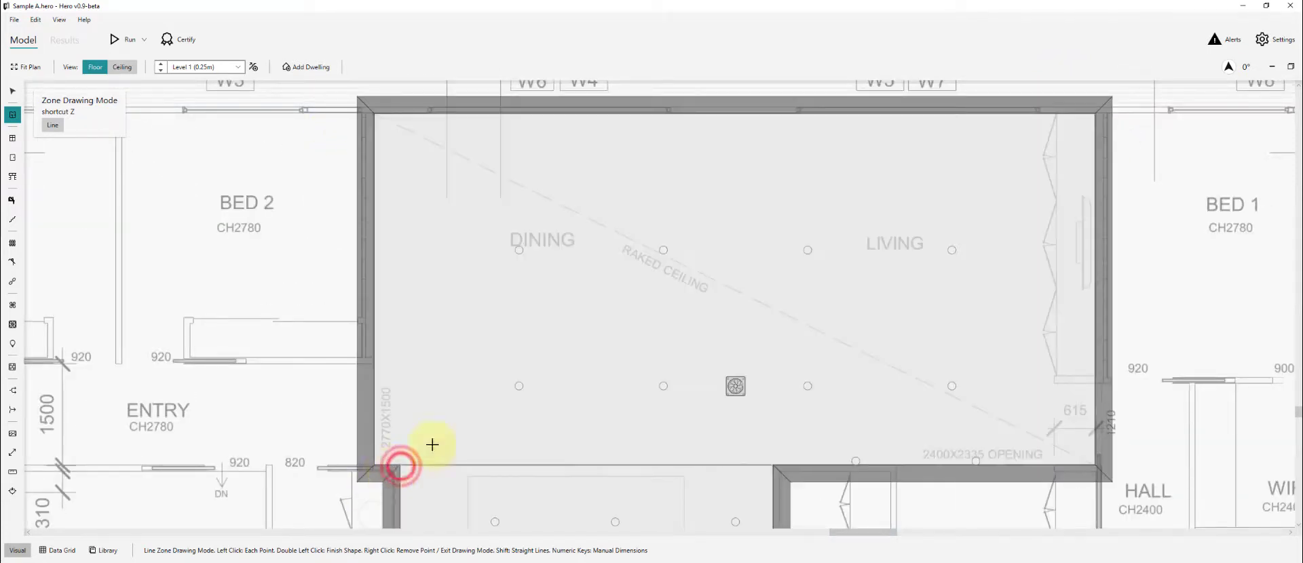
# Draw rectangular zones over Bed 2, about 3540 by 3615 mm, and the adjoining Bed 3.
pyautogui.scroll(-1, 380, 366)
pyautogui.scroll(2, 440, 186)
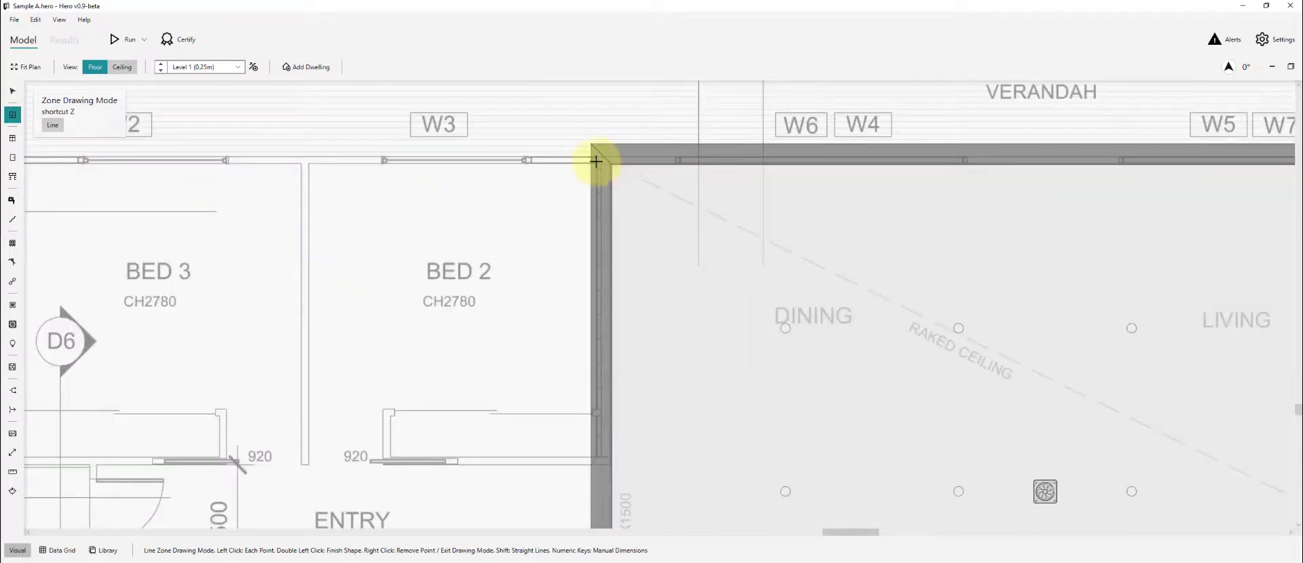
pyautogui.press('z')
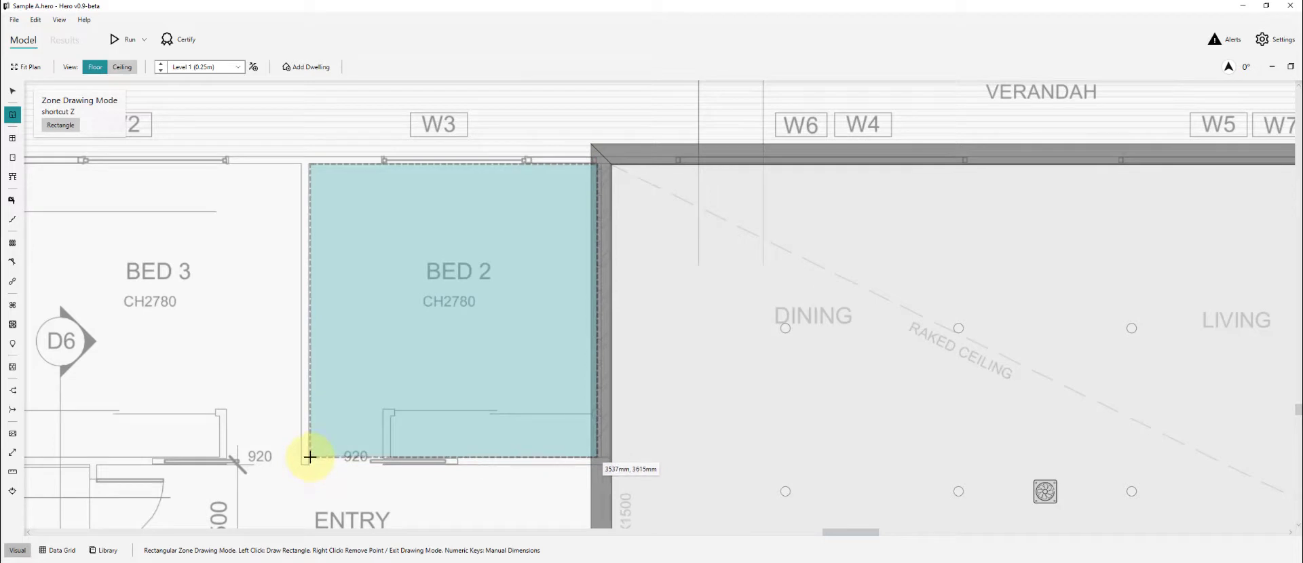
pyautogui.click(310, 458)
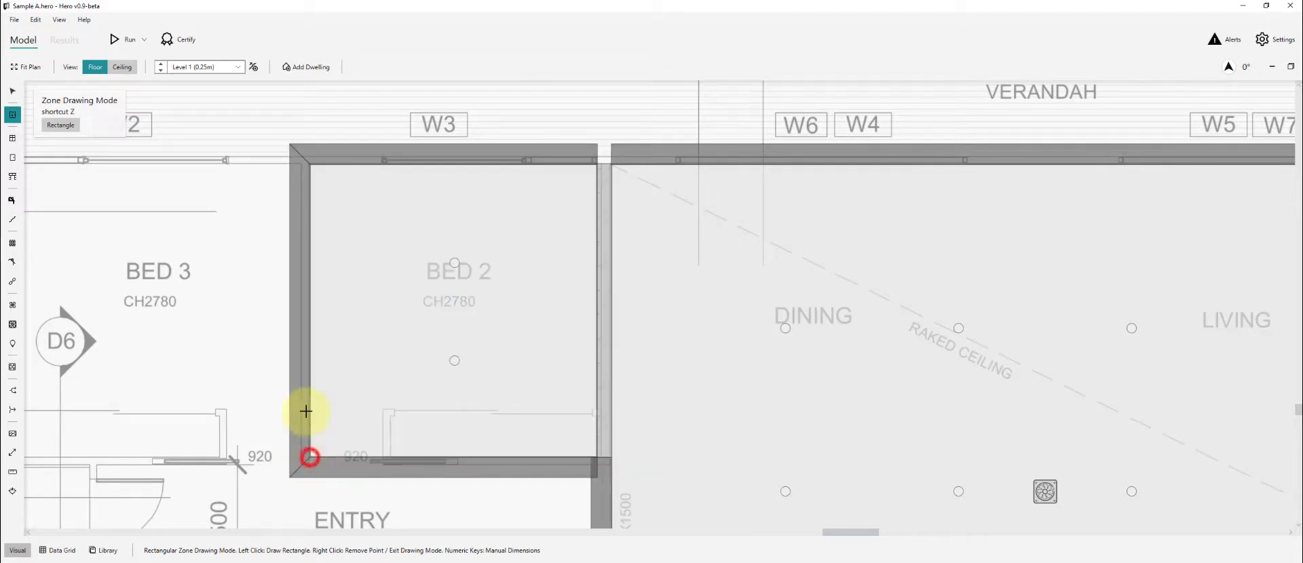
pyautogui.click(301, 163)
pyautogui.scroll(-1, 136, 390)
pyautogui.scroll(2, 186, 352)
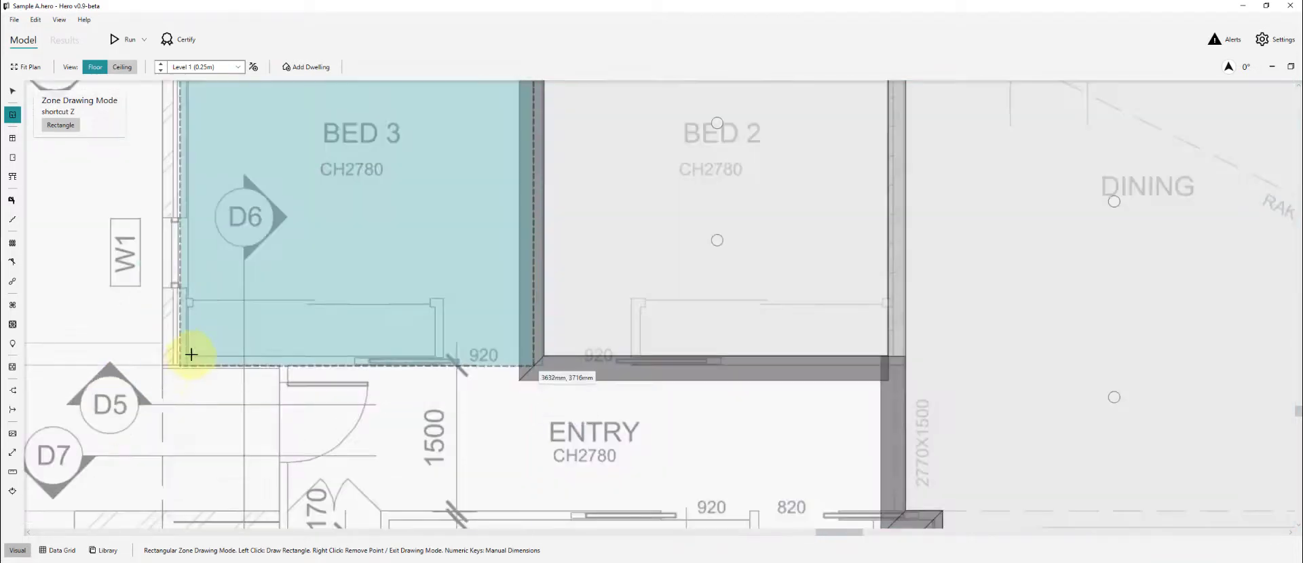
pyautogui.click(188, 357)
# Draw the Entry zone in line mode, including the cupboard recess beside the front door.
pyautogui.press('z')
pyautogui.click(288, 367)
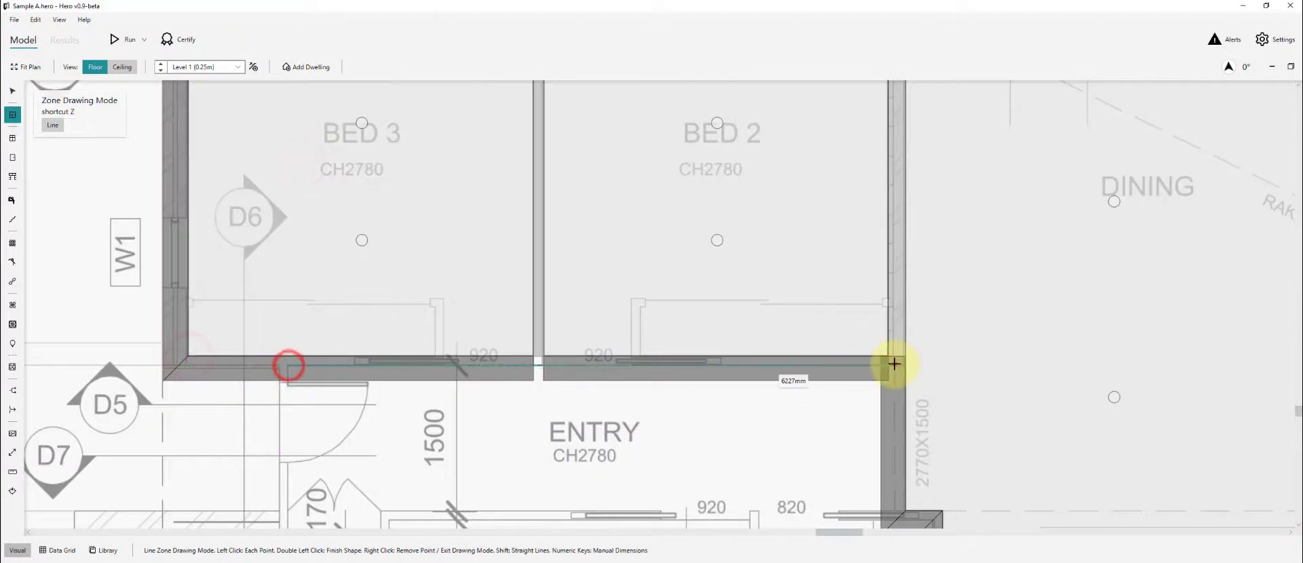
pyautogui.click(895, 365)
pyautogui.click(895, 511)
pyautogui.click(382, 511)
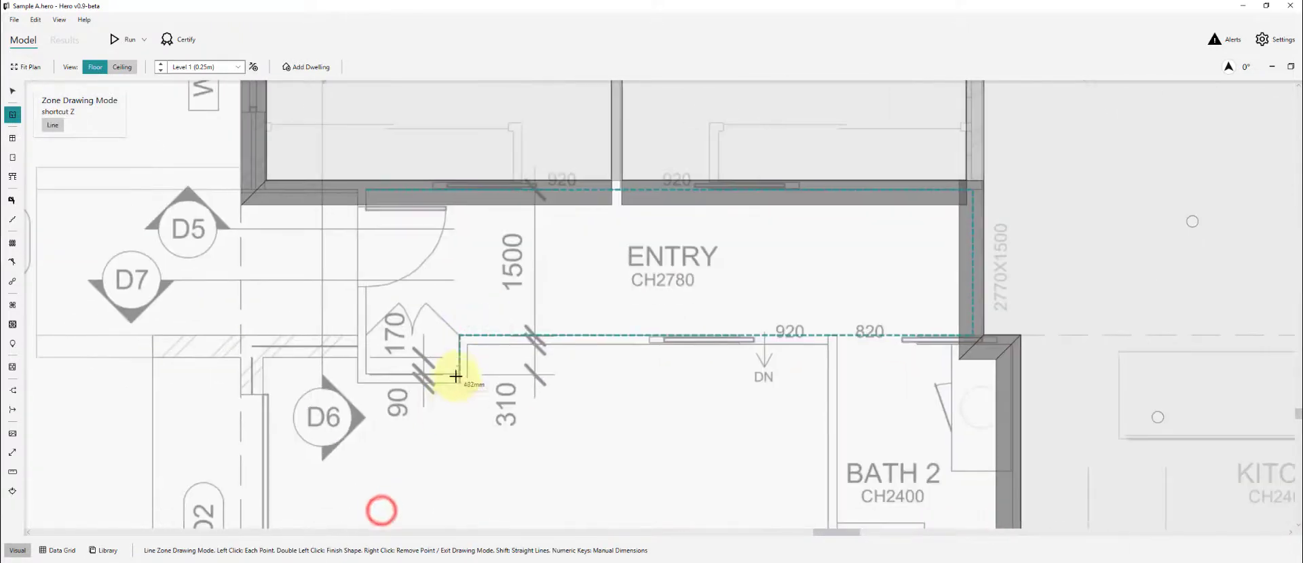
pyautogui.click(460, 375)
pyautogui.doubleClick(367, 370)
# Draw the Garage zone in line mode, stepping around the Entry recess and ending at the Bath 2 wall.
pyautogui.click(263, 358)
pyautogui.click(358, 357)
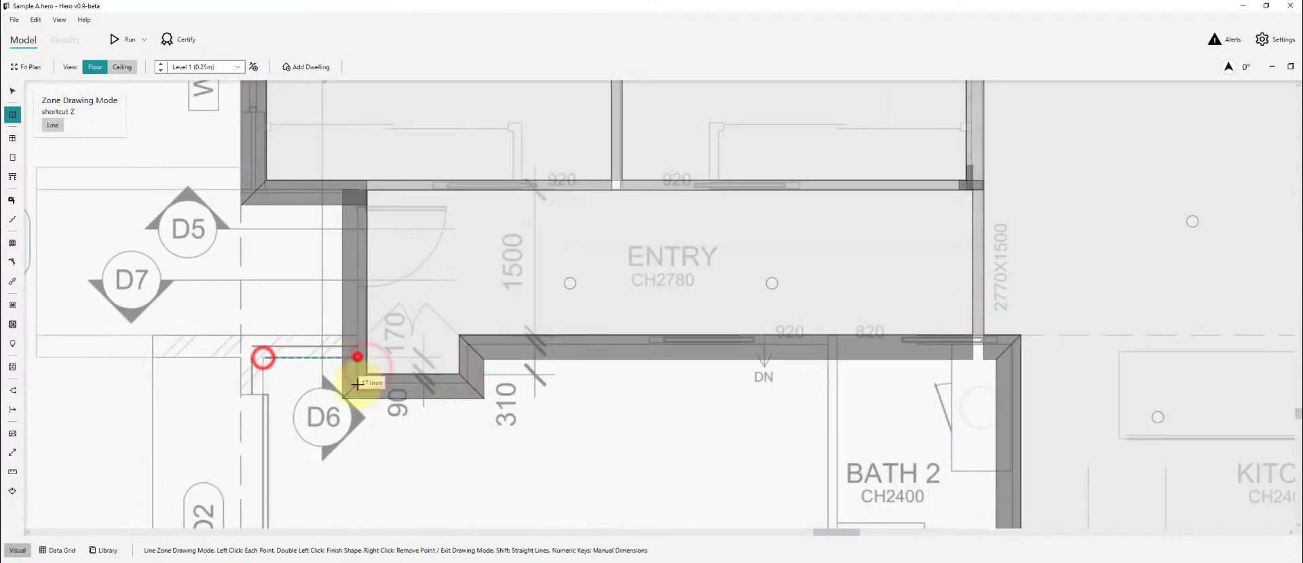
pyautogui.click(359, 384)
pyautogui.click(468, 381)
pyautogui.click(465, 343)
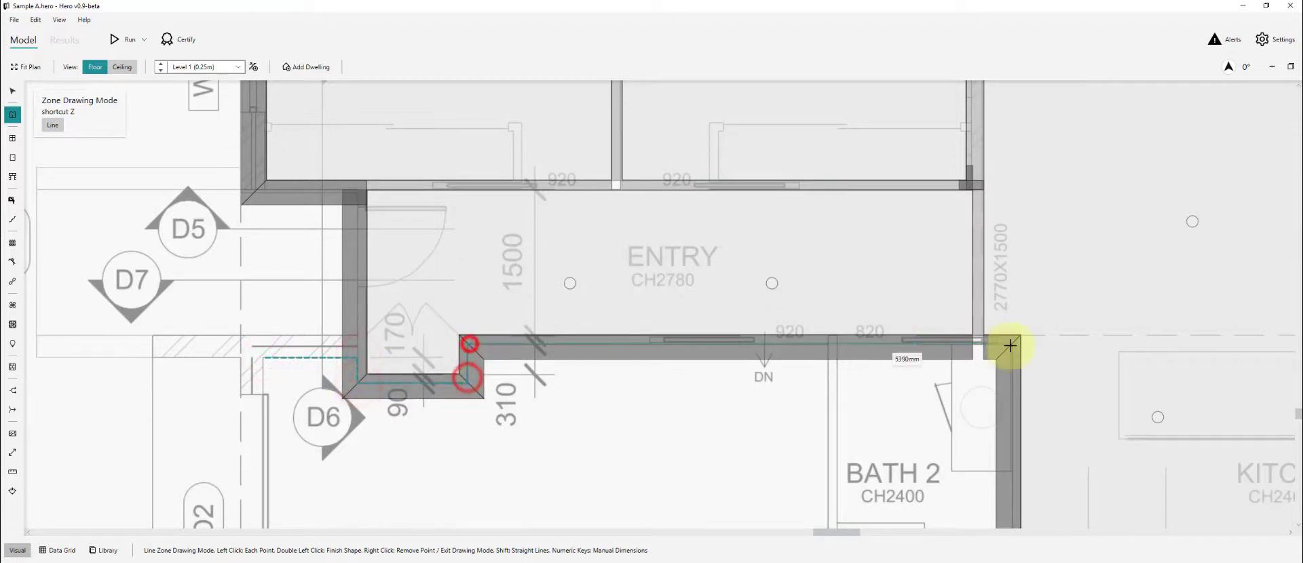
pyautogui.click(827, 345)
pyautogui.click(812, 466)
pyautogui.doubleClick(248, 467)
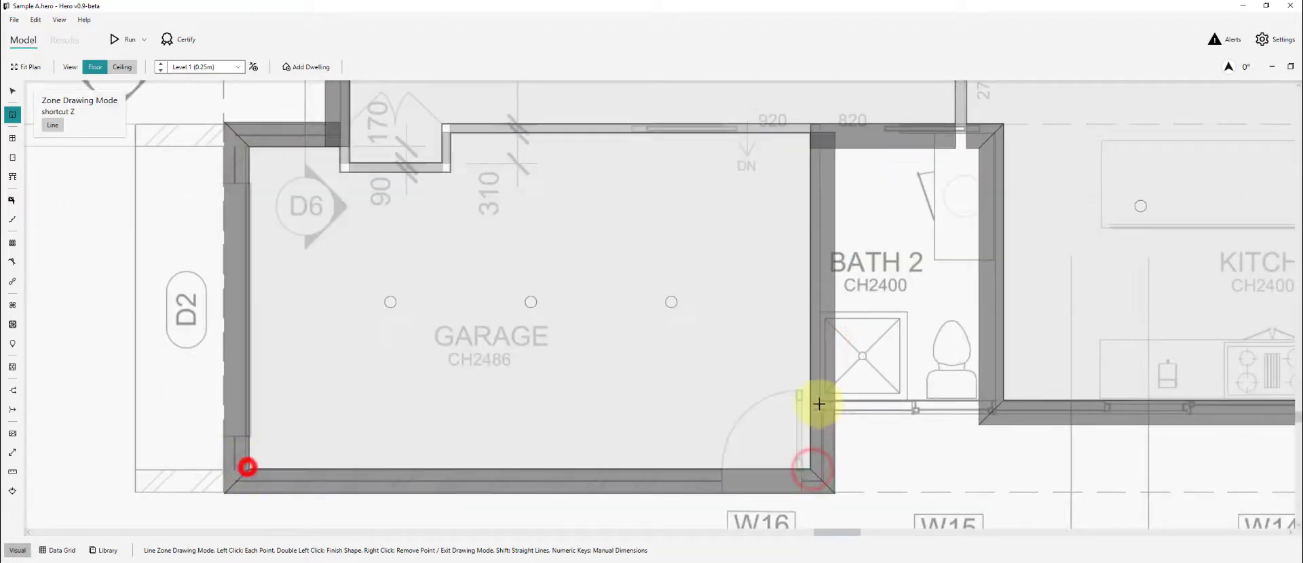
# Draw a rectangular zone over Bath 2, between the Garage and the Kitchen.
pyautogui.press('z')
pyautogui.click(818, 402)
pyautogui.click(996, 131)
# Draw rectangular zones over the Laundry and the Study beside the Kitchen.
pyautogui.moveTo(557, 242); pyautogui.dragTo(148, 337)
pyautogui.moveTo(1161, 268); pyautogui.dragTo(448, 217)
pyautogui.scroll(-1, 448, 218)
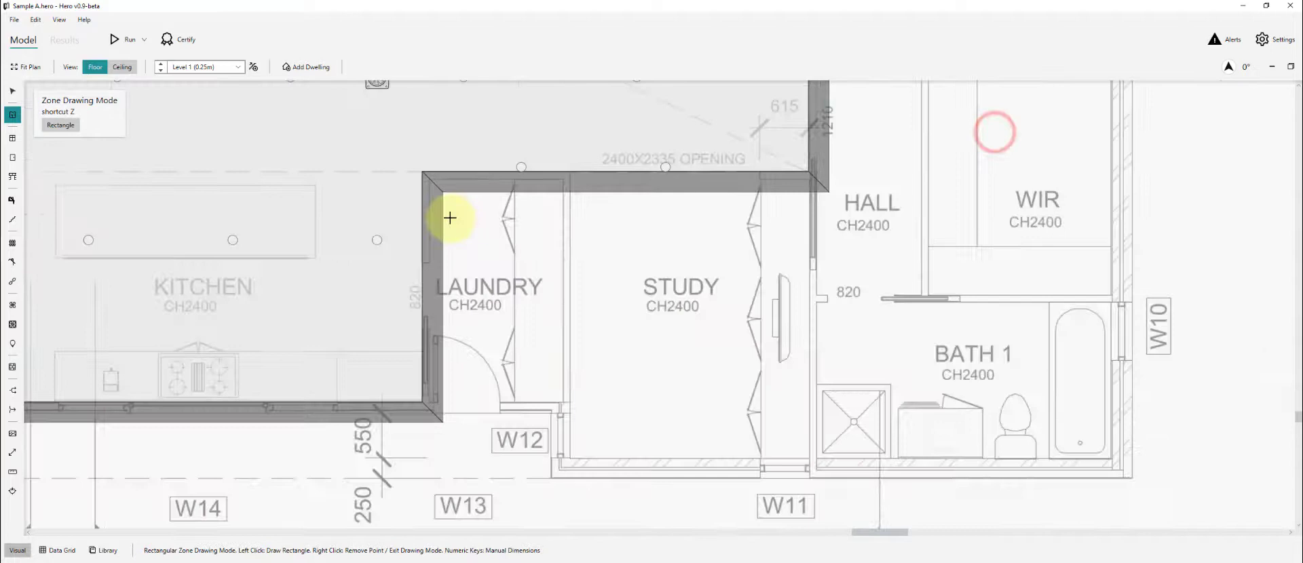
pyautogui.click(430, 180)
pyautogui.click(562, 404)
pyautogui.click(570, 457)
pyautogui.click(809, 182)
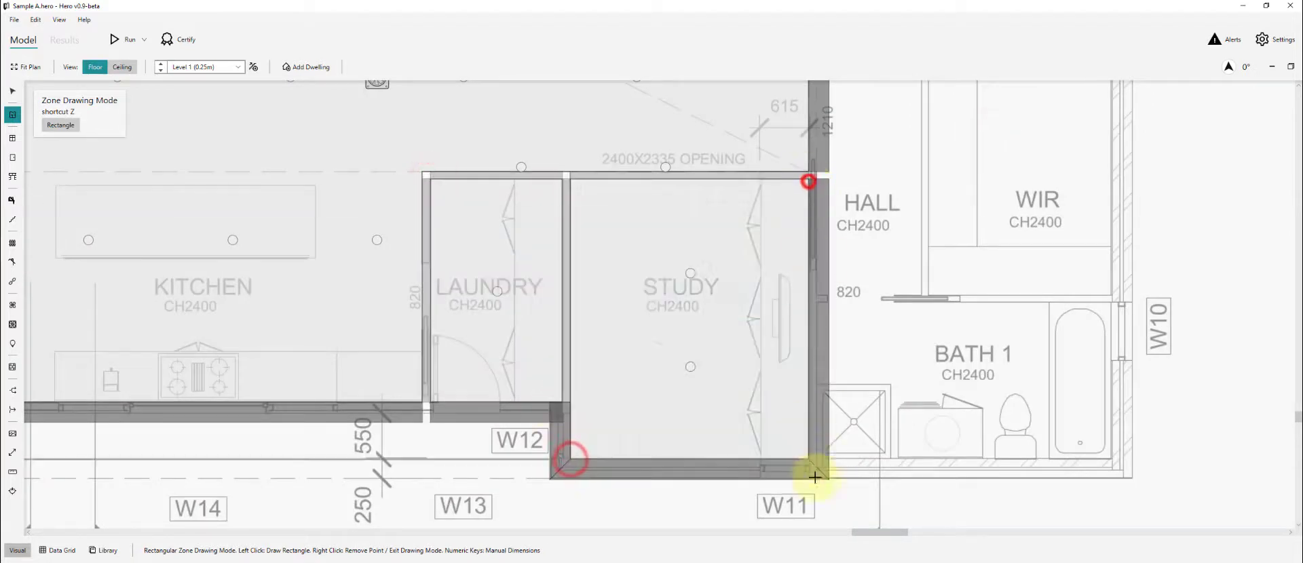
# Draw rectangular zones over Bath 1 and the WIR.
pyautogui.click(817, 460)
pyautogui.click(1111, 303)
pyautogui.click(1111, 294)
pyautogui.moveTo(1036, 265); pyautogui.dragTo(939, 476)
pyautogui.click(833, 283)
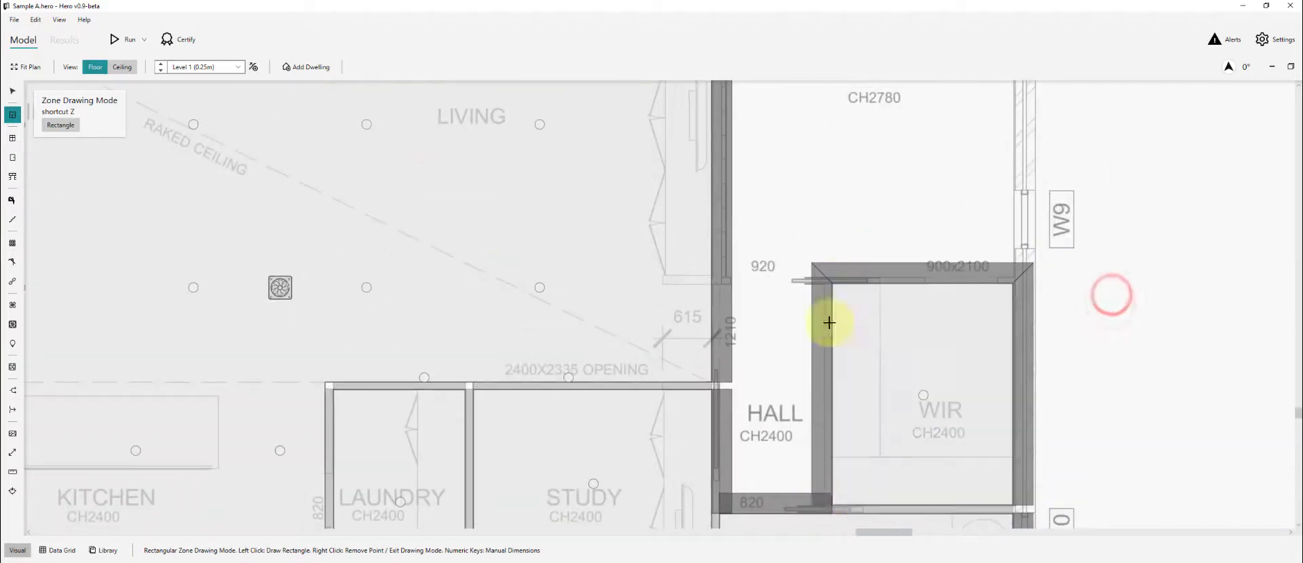
# Draw rectangular zones over the Hall, about 1.3 by 2.7 m, and Bed 1, and leave zone drawing.
pyautogui.click(824, 505)
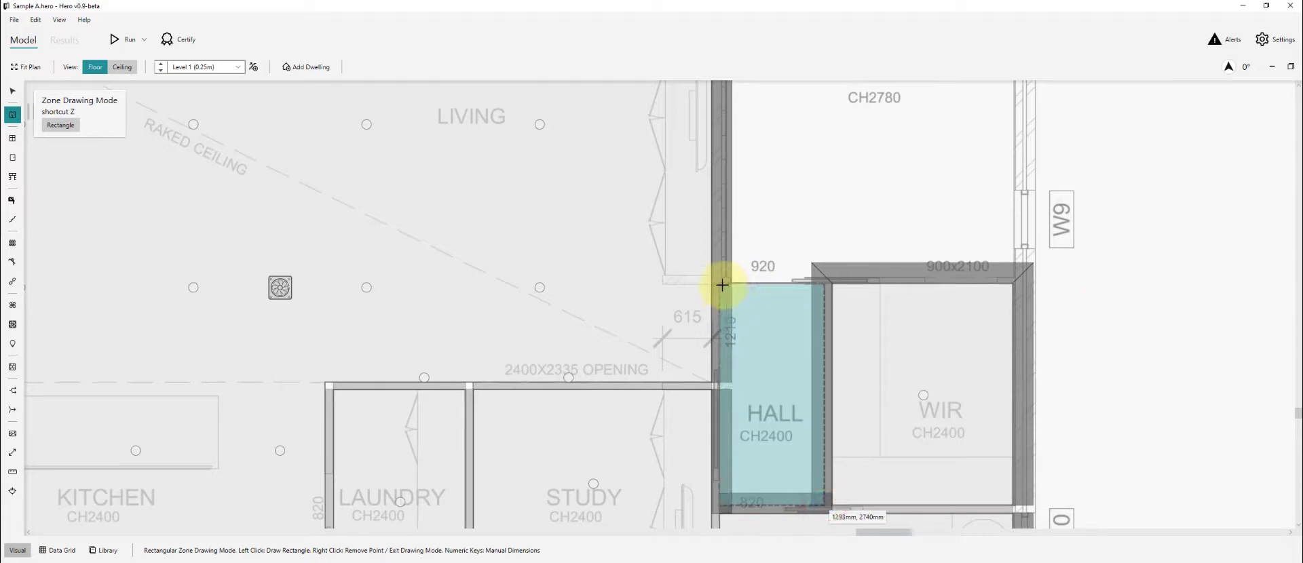
pyautogui.press('z')
pyautogui.press('z')
pyautogui.click(722, 285)
pyautogui.click(726, 276)
pyautogui.moveTo(811, 164); pyautogui.dragTo(718, 394)
pyautogui.click(920, 193)
pyautogui.scroll(-6, 1039, 213)
pyautogui.rightClick(800, 466)
pyautogui.scroll(1, 831, 466)
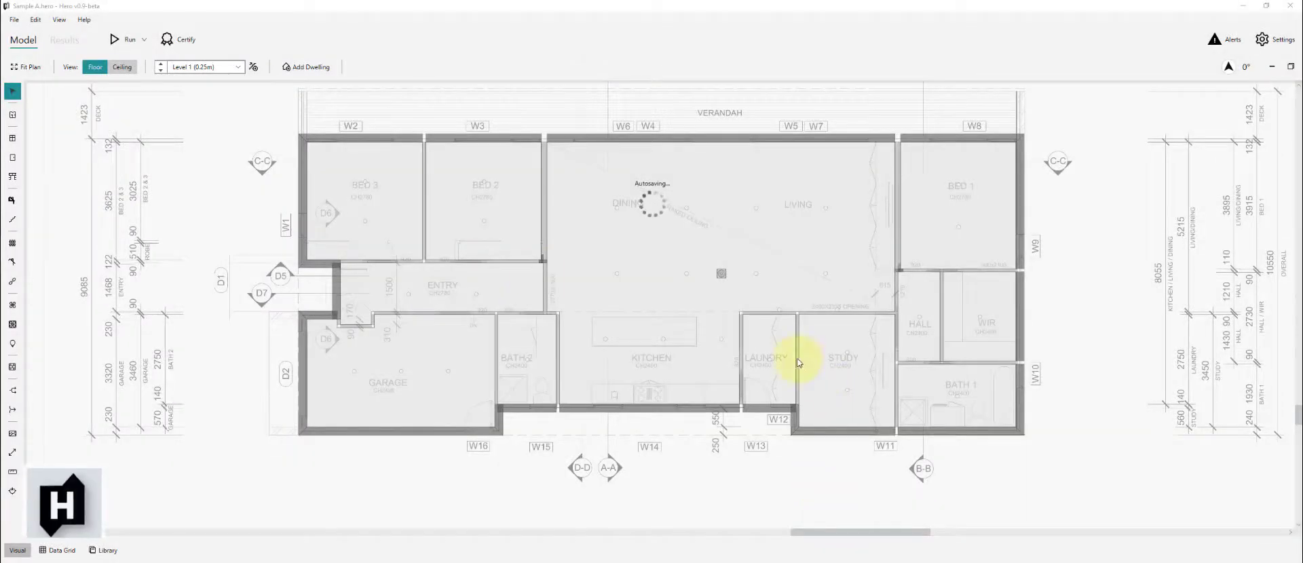
# Set the adjacency of the 63 mm wide north-facing wall stub at the Bed 2, Entry and Dining junction to Neighbour.
pyautogui.click(583, 460)
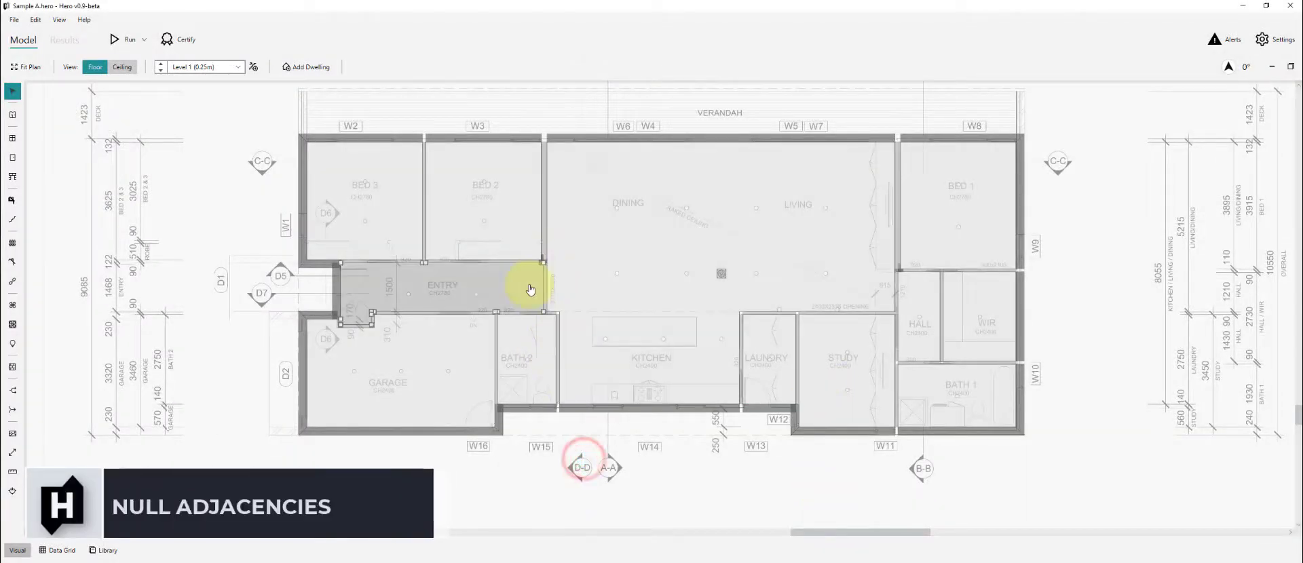
pyautogui.scroll(6, 544, 311)
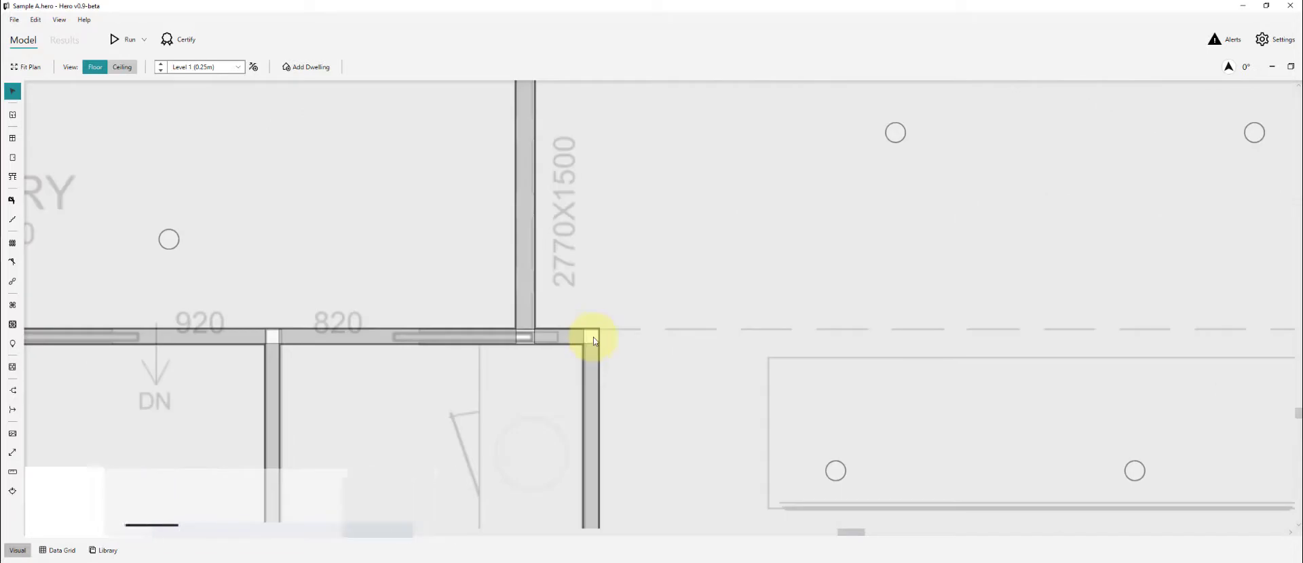
pyautogui.click(593, 342)
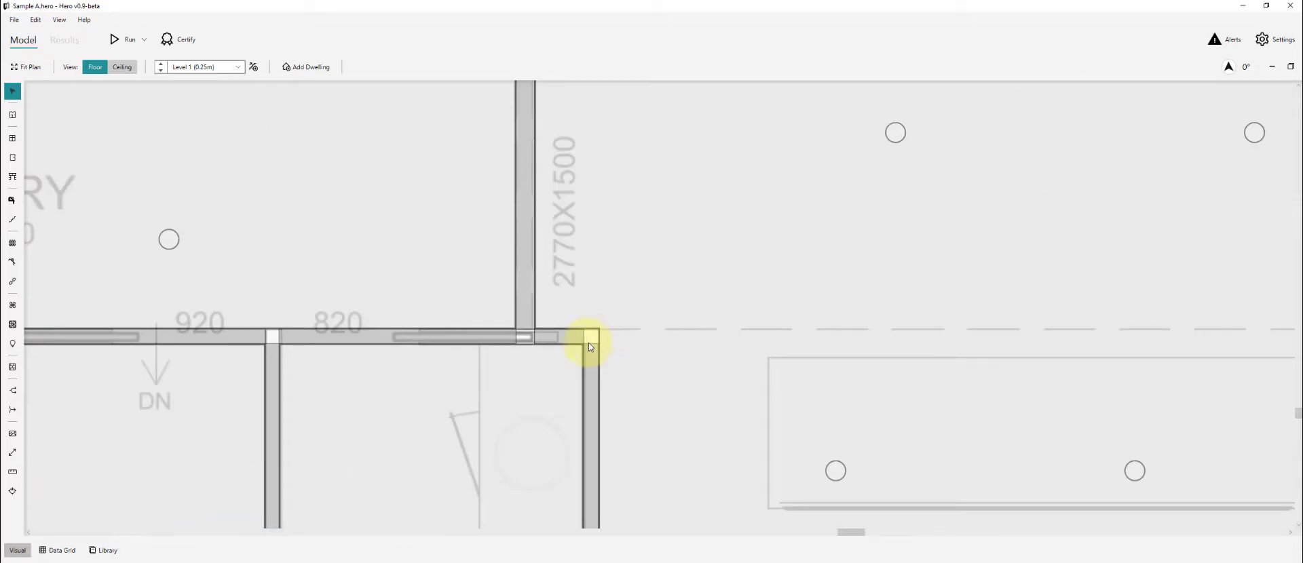
pyautogui.scroll(-5, 584, 380)
pyautogui.scroll(8, 579, 261)
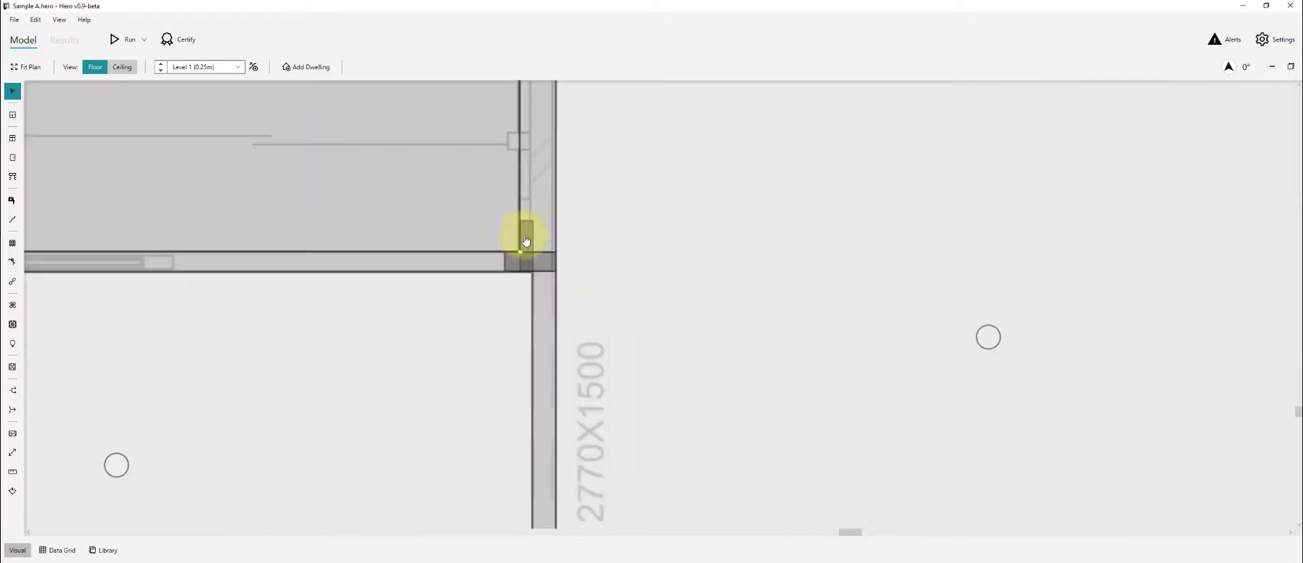
pyautogui.click(527, 240)
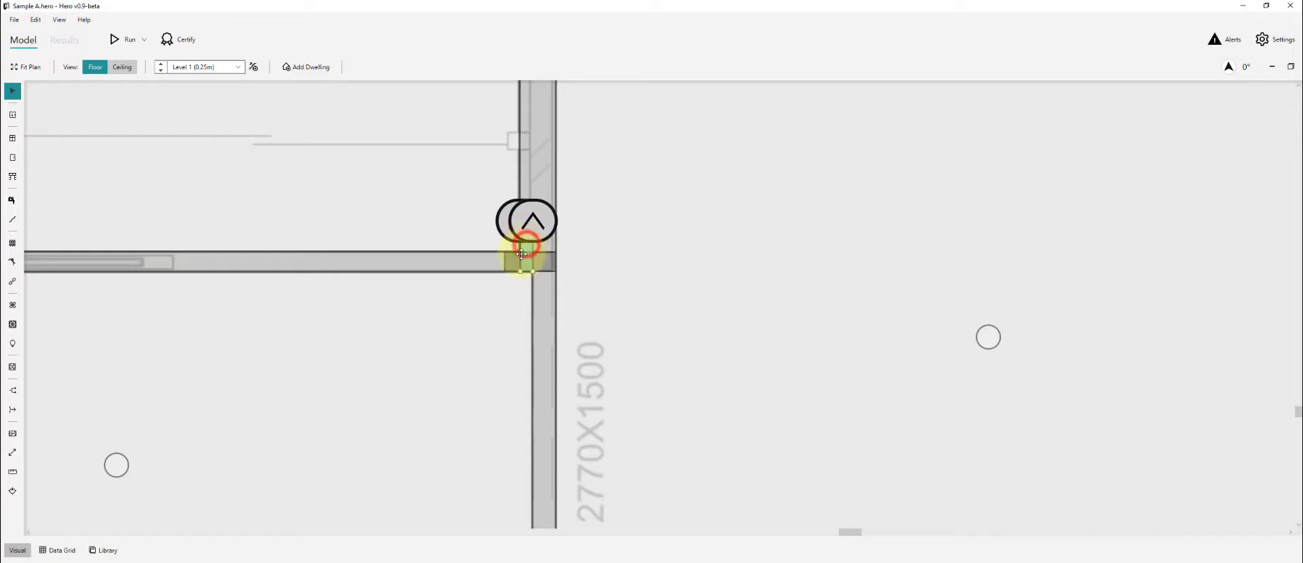
pyautogui.doubleClick(530, 254)
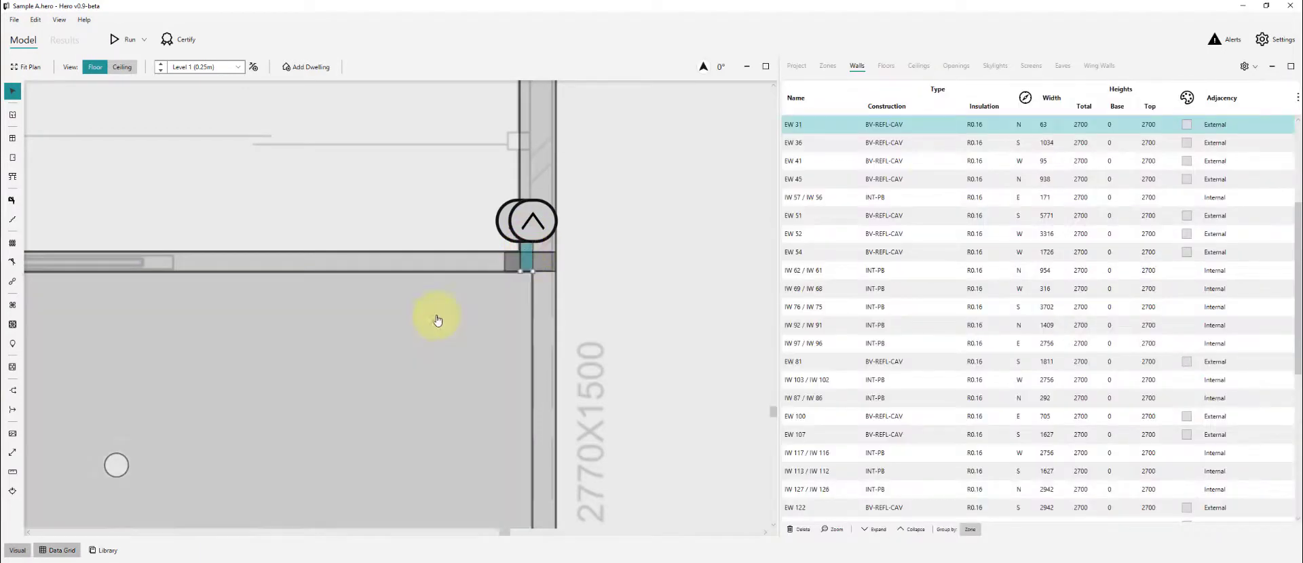
pyautogui.click(1230, 127)
pyautogui.click(1226, 151)
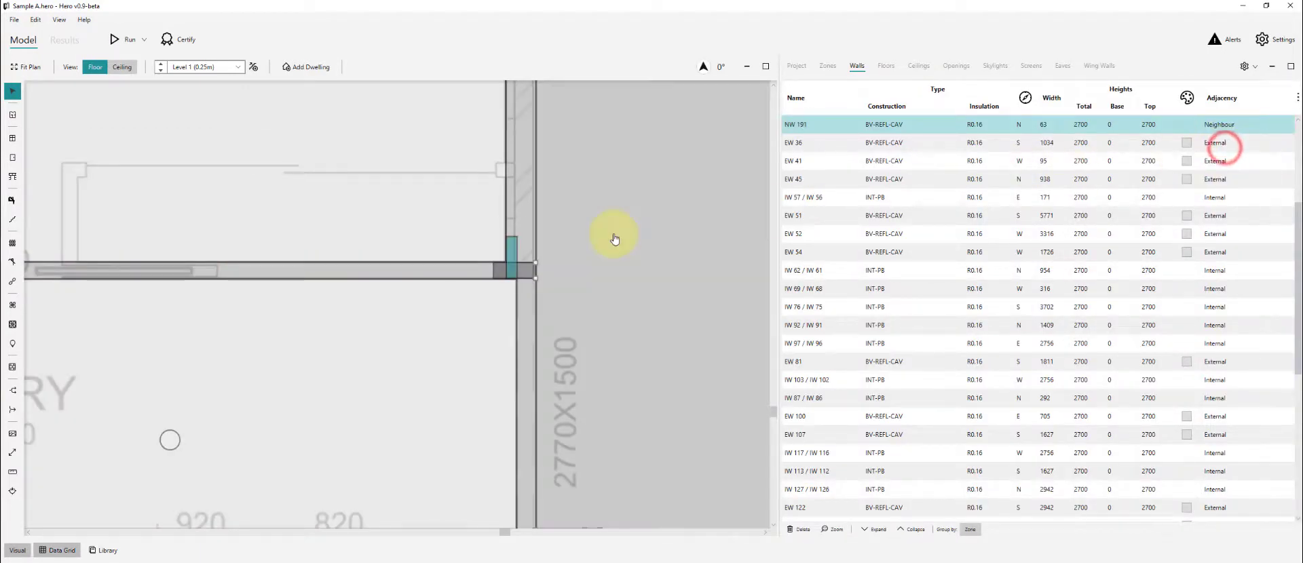
# Set the adjacency of the 95 mm wide west-facing wall stub at the Bed 2, Entry and Dining junction to Neighbour.
pyautogui.click(143, 309)
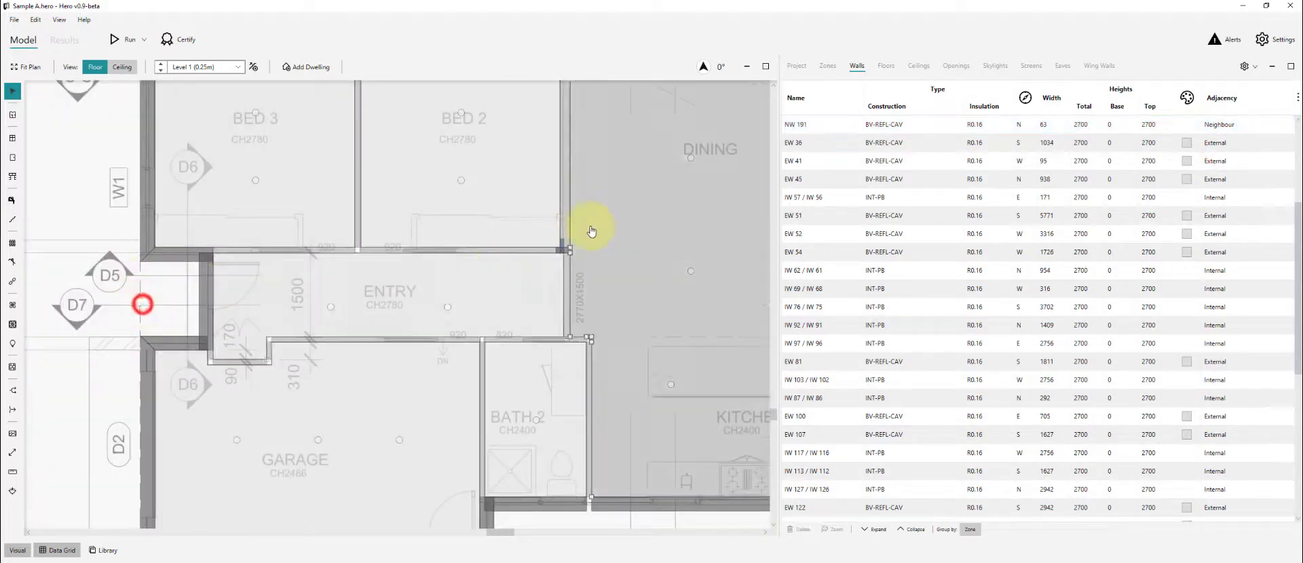
pyautogui.scroll(5, 589, 228)
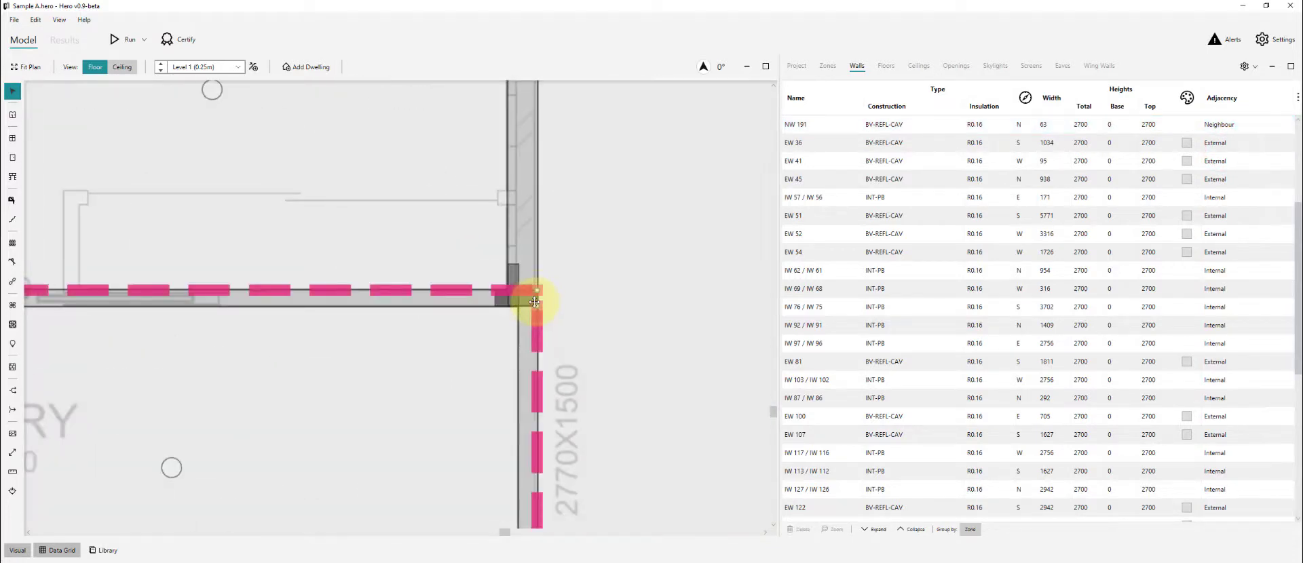
pyautogui.click(535, 302)
pyautogui.click(1230, 126)
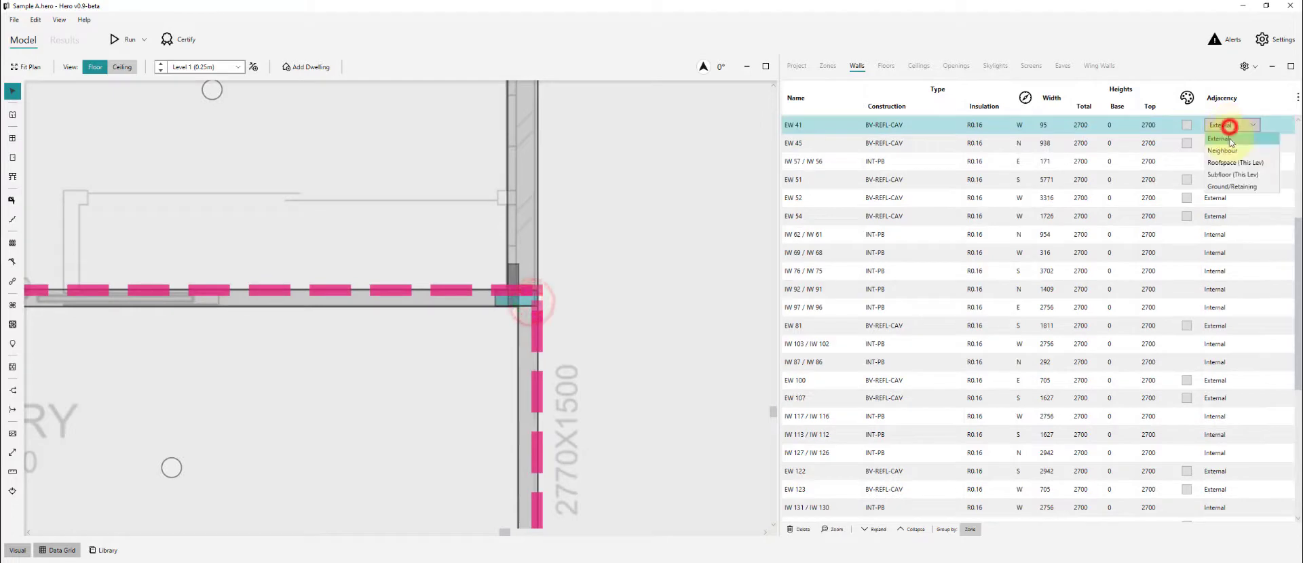
pyautogui.click(1226, 151)
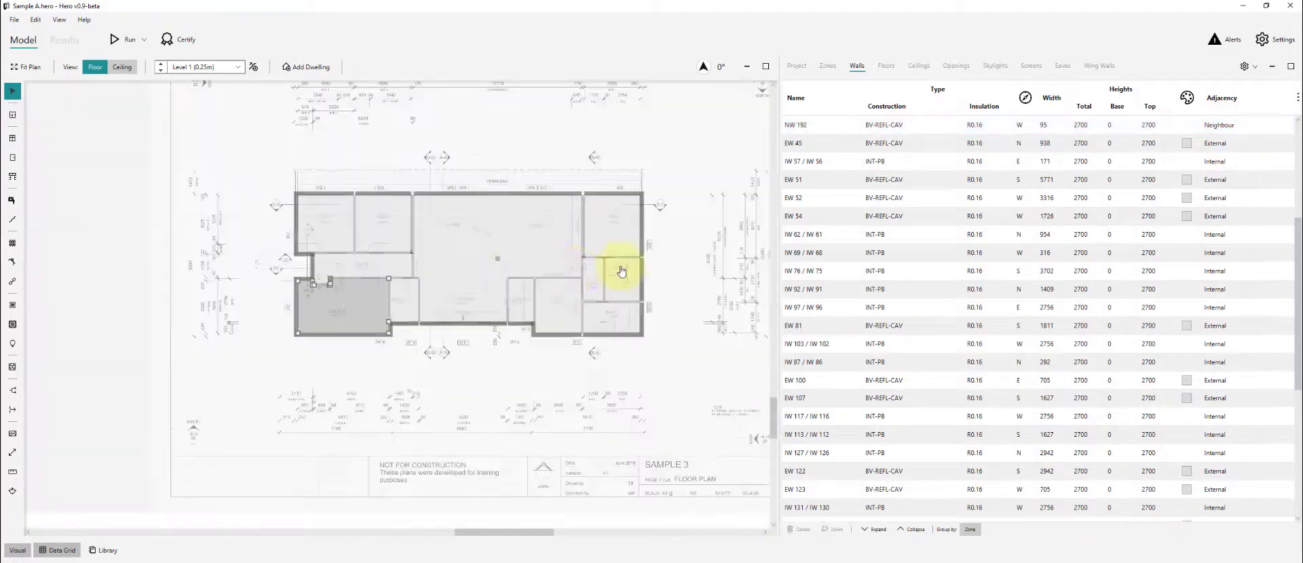
# Set the adjacency of the 90 mm wide east-facing wall stub at the Living, Bed 1 and Hall junction to Neighbour.
pyautogui.scroll(8, 621, 271)
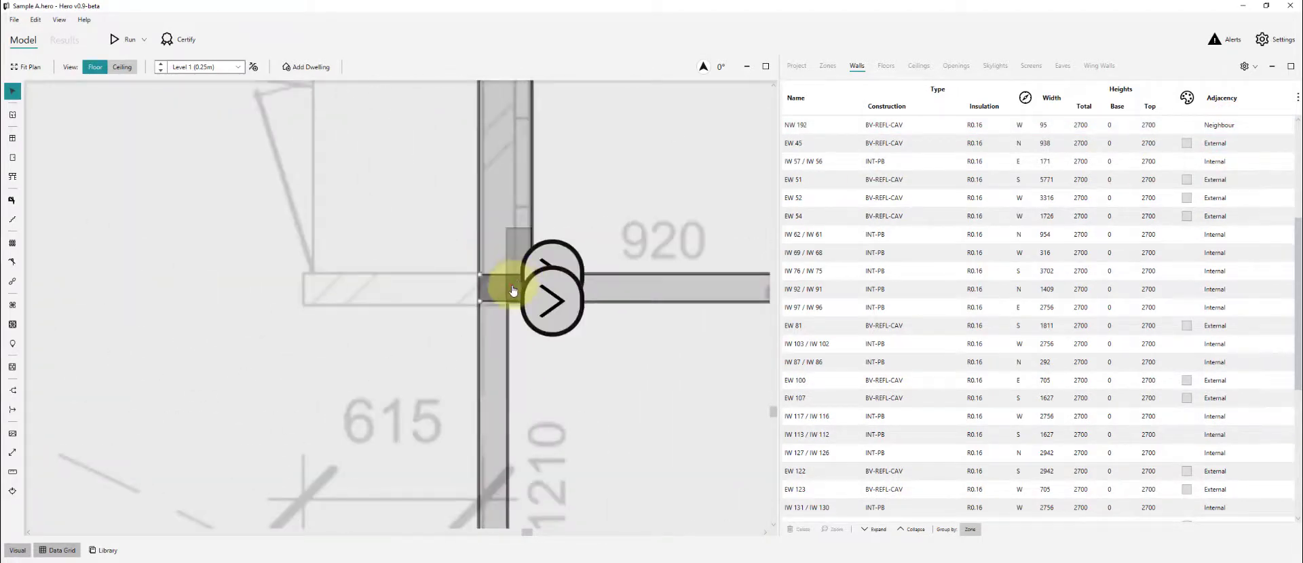
pyautogui.click(512, 290)
pyautogui.click(1218, 511)
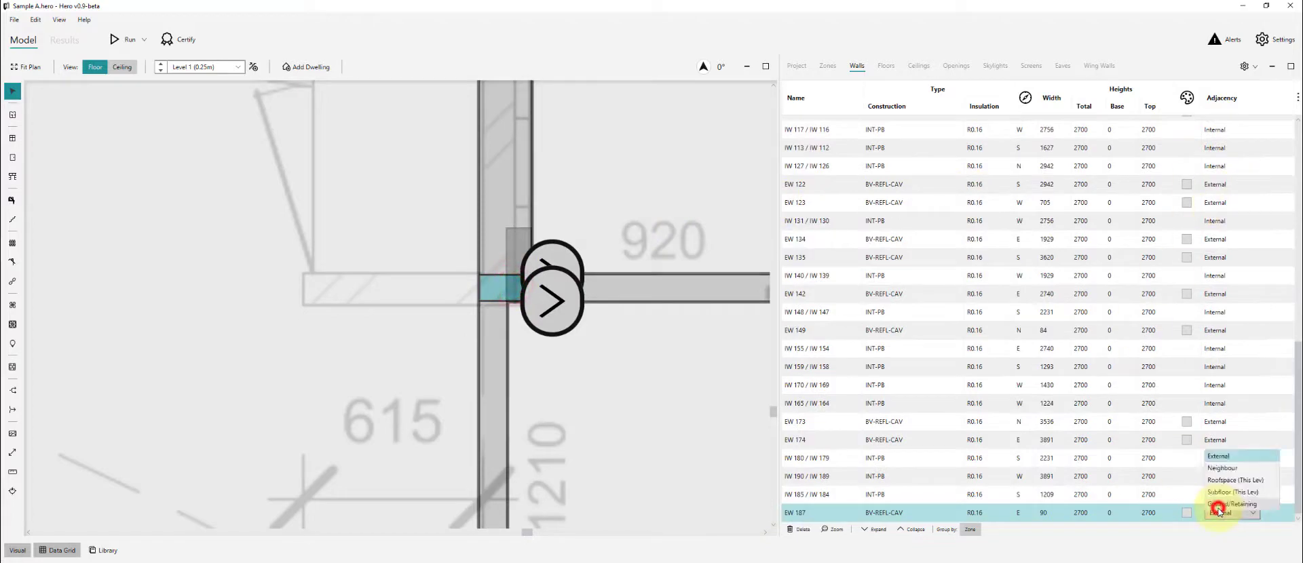
pyautogui.click(1223, 469)
pyautogui.click(620, 349)
# Set the adjacency of the 84 mm wide north-facing wall stub at the Living, Bed 1 and Hall junction to Neighbour.
pyautogui.click(523, 254)
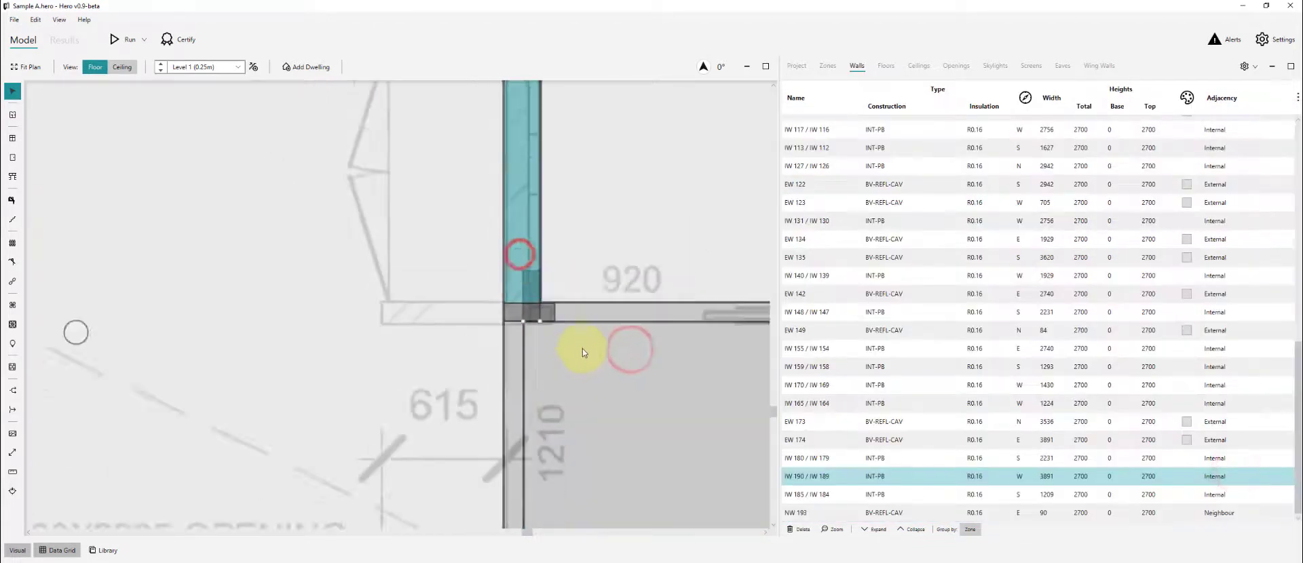
pyautogui.scroll(-7, 572, 329)
pyautogui.rightClick(558, 301)
pyautogui.click(594, 355)
pyautogui.scroll(4, 542, 312)
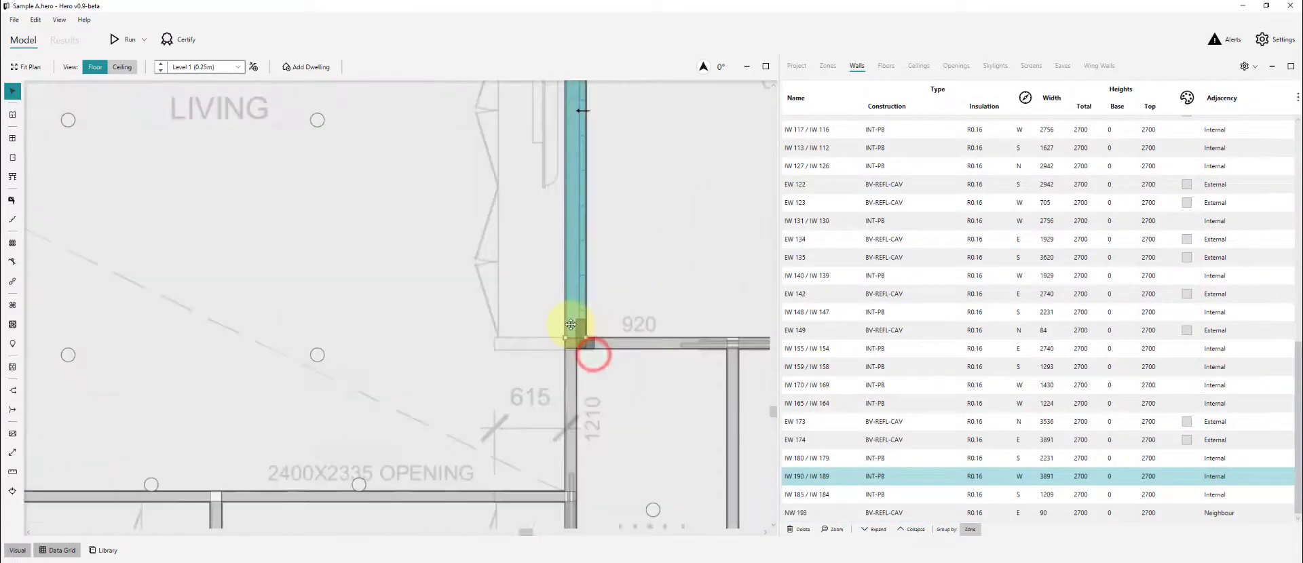
pyautogui.scroll(2, 571, 324)
pyautogui.click(591, 348)
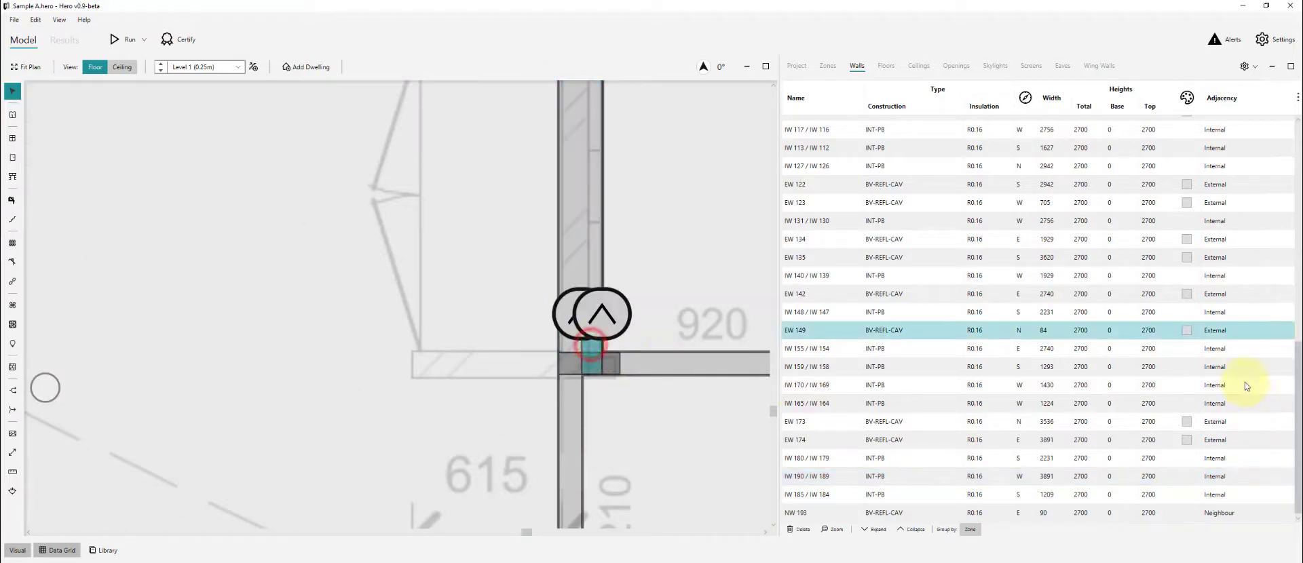
pyautogui.click(1216, 329)
pyautogui.click(1222, 342)
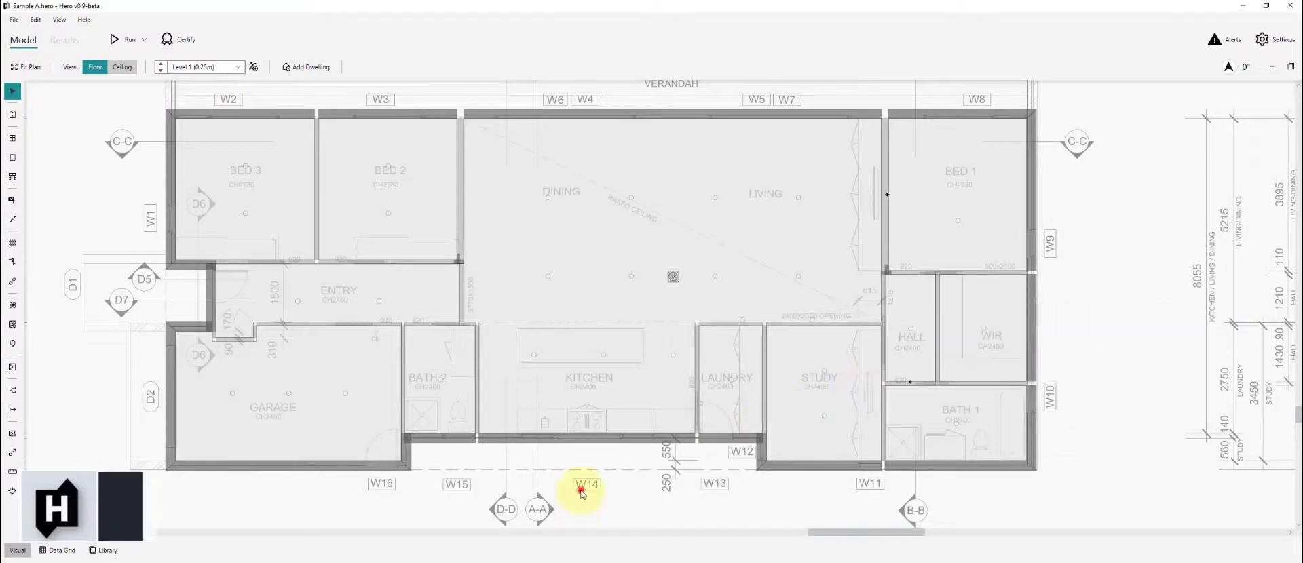
# Draw window W1 on the outer side wall of Bed 3, following the opening on the floor plan.
pyautogui.scroll(8, 131, 197)
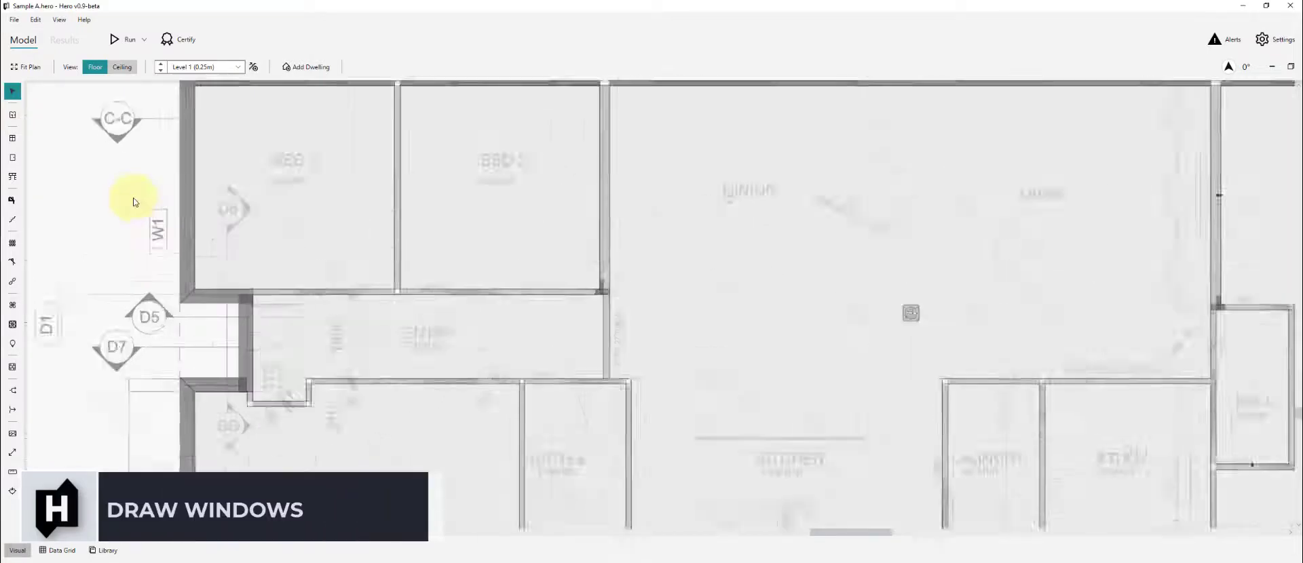
pyautogui.press('w')
pyautogui.click(253, 289)
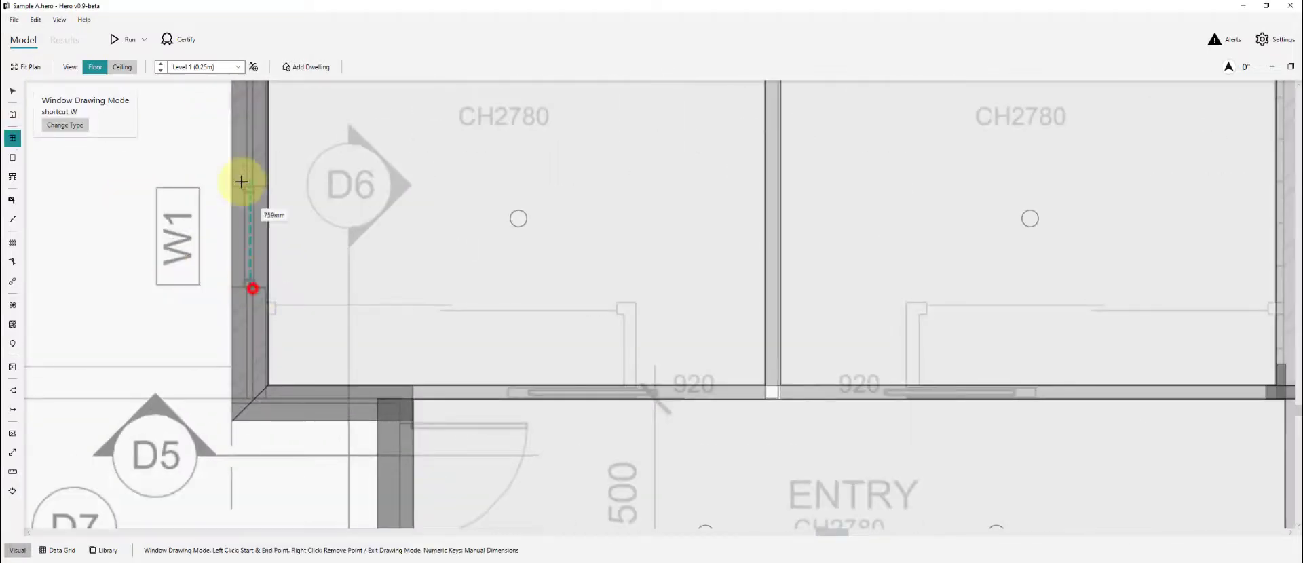
pyautogui.click(251, 186)
# Draw windows W2 and W3 on the verandah walls of Bed 3 and Bed 2.
pyautogui.scroll(-4, 168, 376)
pyautogui.scroll(2, 310, 100)
pyautogui.click(252, 145)
pyautogui.click(431, 145)
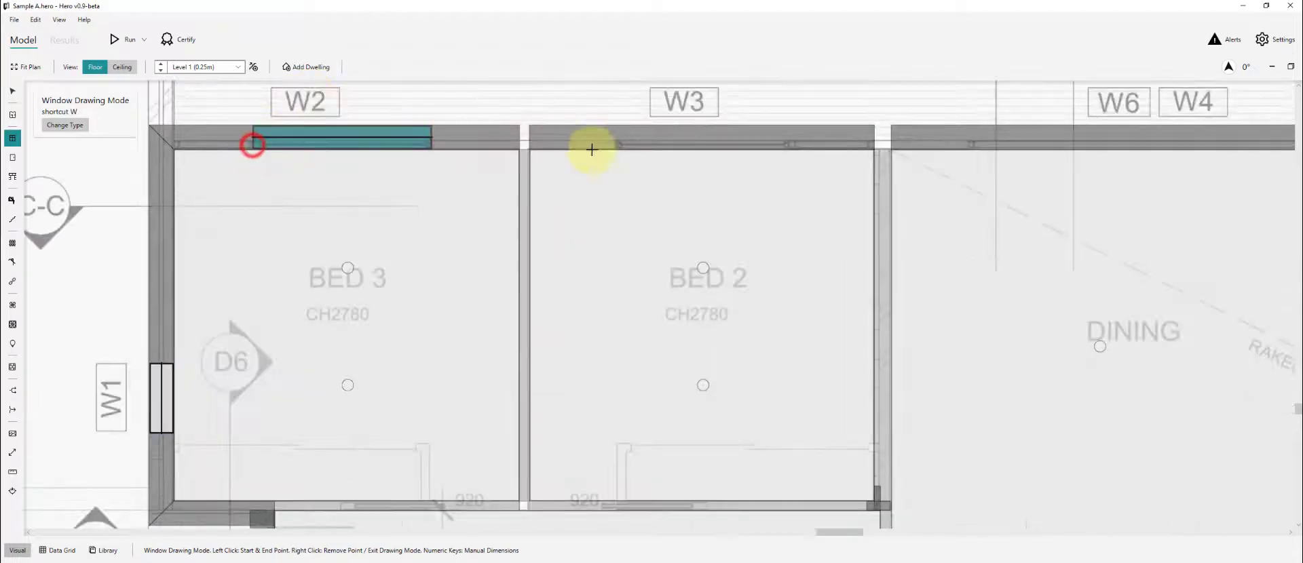
pyautogui.click(615, 144)
pyautogui.click(795, 144)
# Draw a window across each of the Dining (W6/W4) and Living (W5/W7) openings on the verandah wall.
pyautogui.scroll(-1, 857, 274)
pyautogui.moveTo(857, 275); pyautogui.dragTo(283, 342)
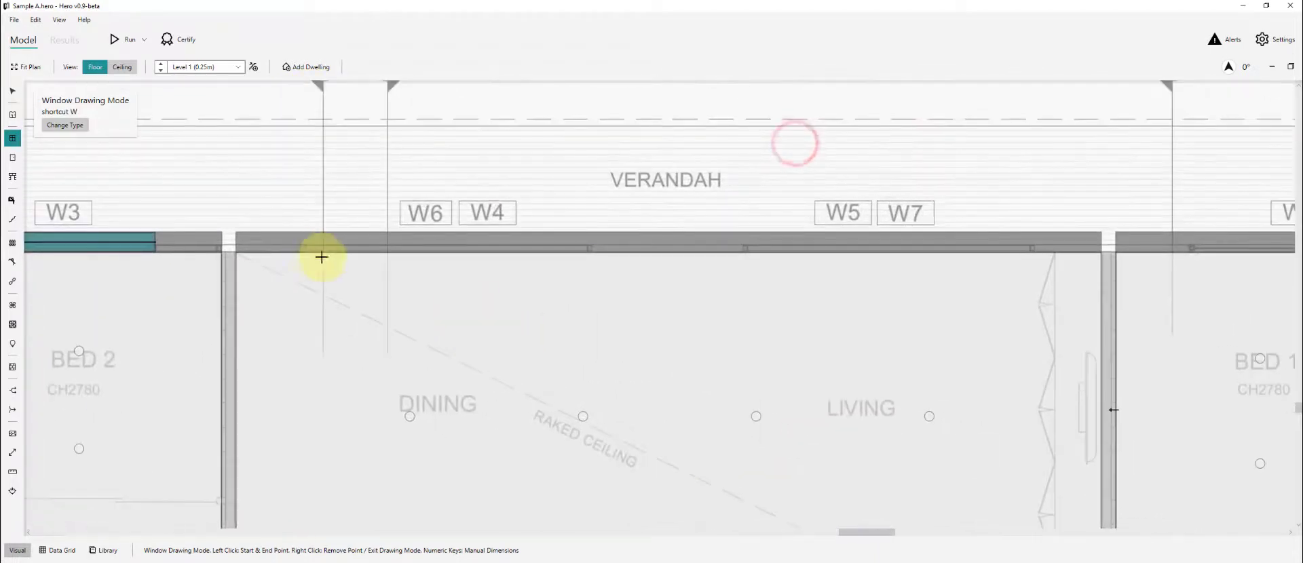
pyautogui.click(299, 247)
pyautogui.click(591, 246)
pyautogui.click(742, 246)
pyautogui.click(1032, 240)
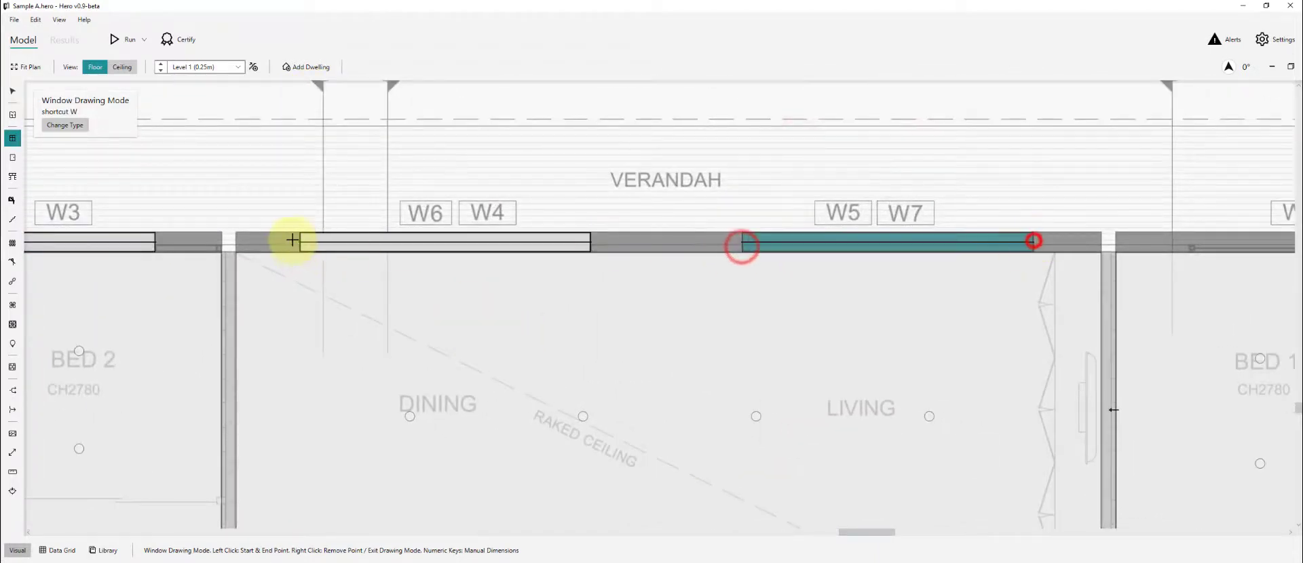
# Draw a second window over each of the Dining and Living windows so both windows marked at each opening are modelled.
pyautogui.click(297, 242)
pyautogui.click(591, 243)
pyautogui.click(743, 239)
pyautogui.click(1033, 236)
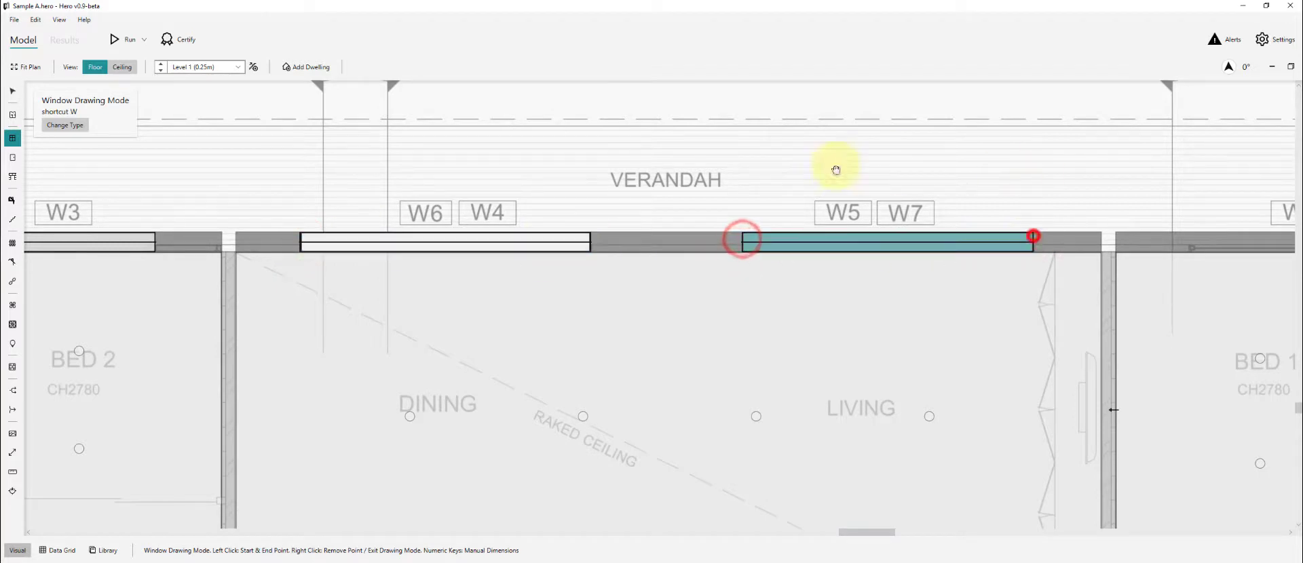
# Draw windows W8 and W9 on the verandah wall and outer side wall of Bed 1.
pyautogui.moveTo(835, 169); pyautogui.dragTo(248, 133)
pyautogui.click(602, 212)
pyautogui.click(752, 209)
pyautogui.click(830, 446)
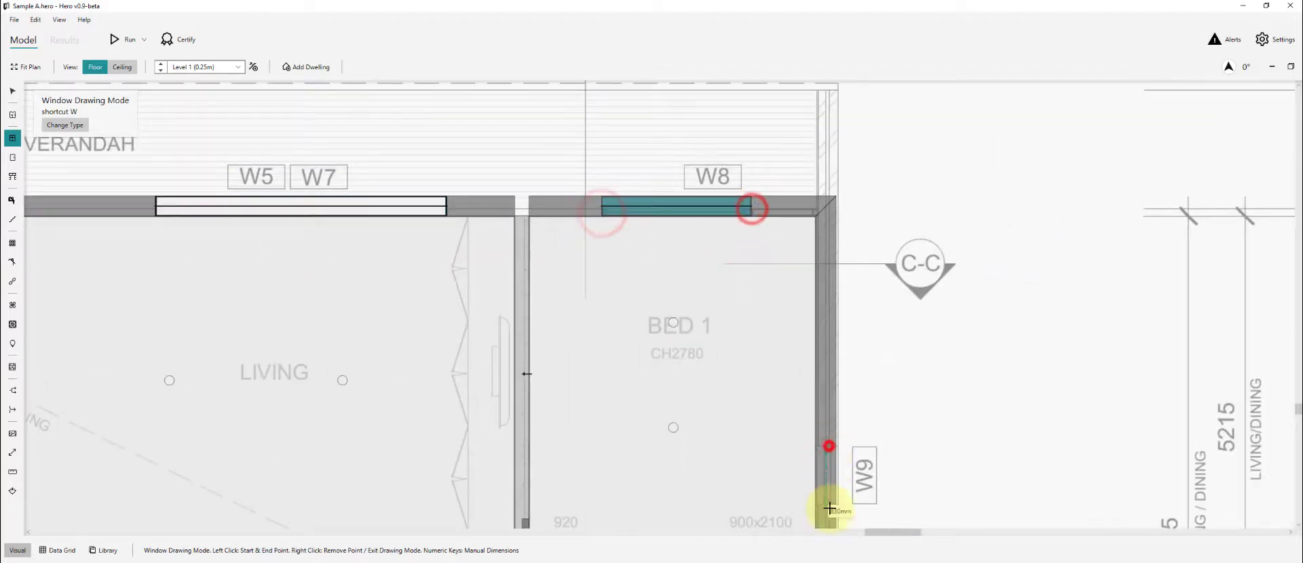
pyautogui.click(826, 505)
# Draw window W10 on the outer side wall of Bath 1 and window W11 on the outer wall of the Study.
pyautogui.moveTo(889, 488); pyautogui.dragTo(972, 144)
pyautogui.moveTo(992, 449); pyautogui.dragTo(1034, 260)
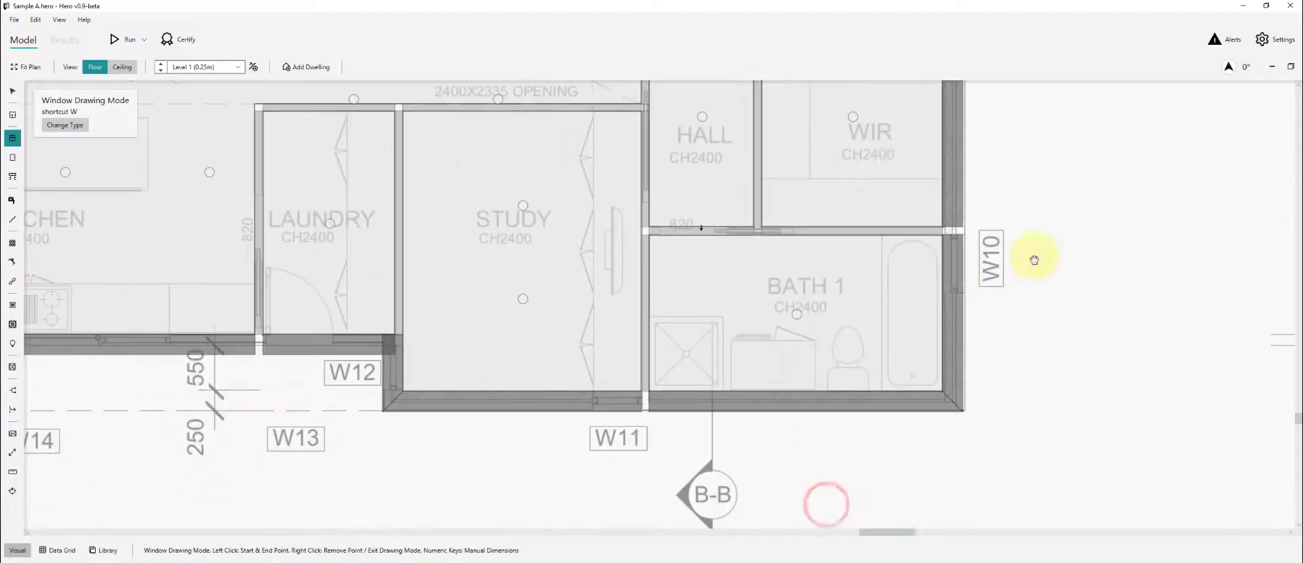
pyautogui.click(958, 293)
pyautogui.click(959, 233)
pyautogui.click(591, 400)
pyautogui.click(667, 410)
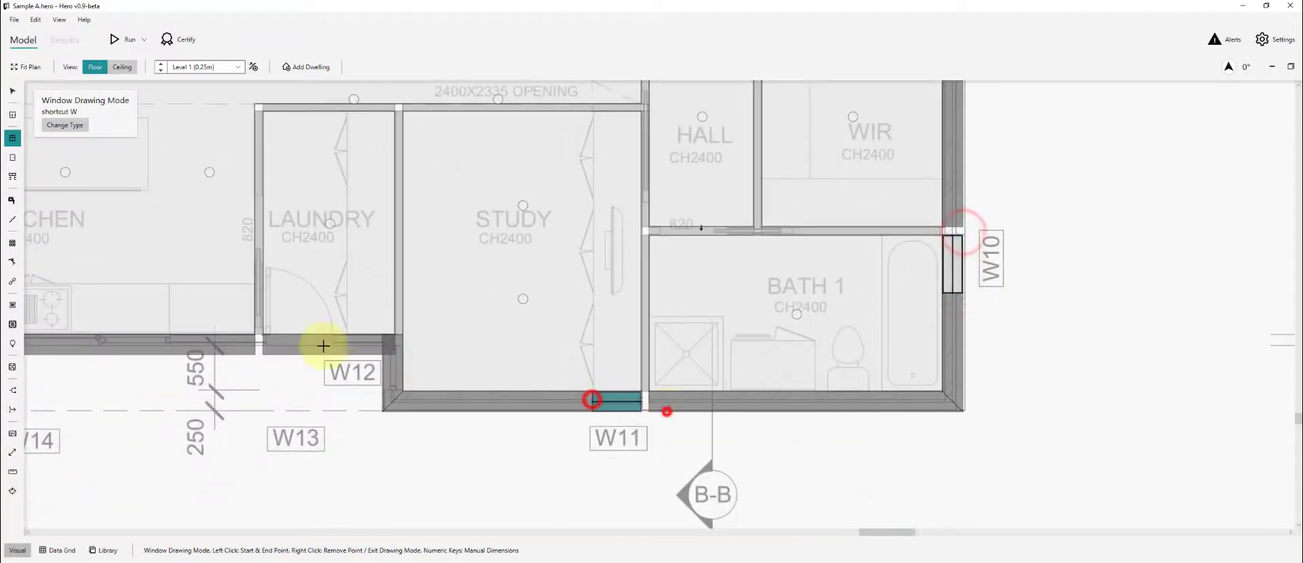
# Draw window W12 on the Study's short return wall and window W13 on the Laundry's outer wall.
pyautogui.click(398, 391)
pyautogui.click(401, 348)
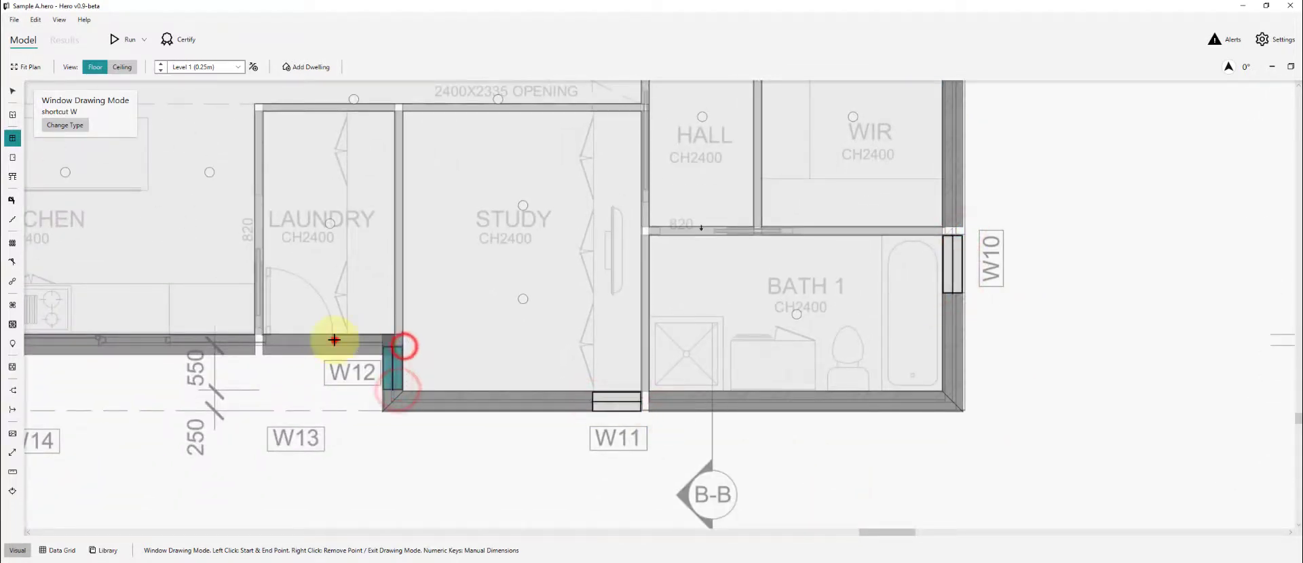
pyautogui.click(334, 343)
pyautogui.click(266, 341)
# Draw window W14, about 3.15 m wide, on the Kitchen's outer wall.
pyautogui.moveTo(180, 425); pyautogui.dragTo(734, 420)
pyautogui.click(768, 349)
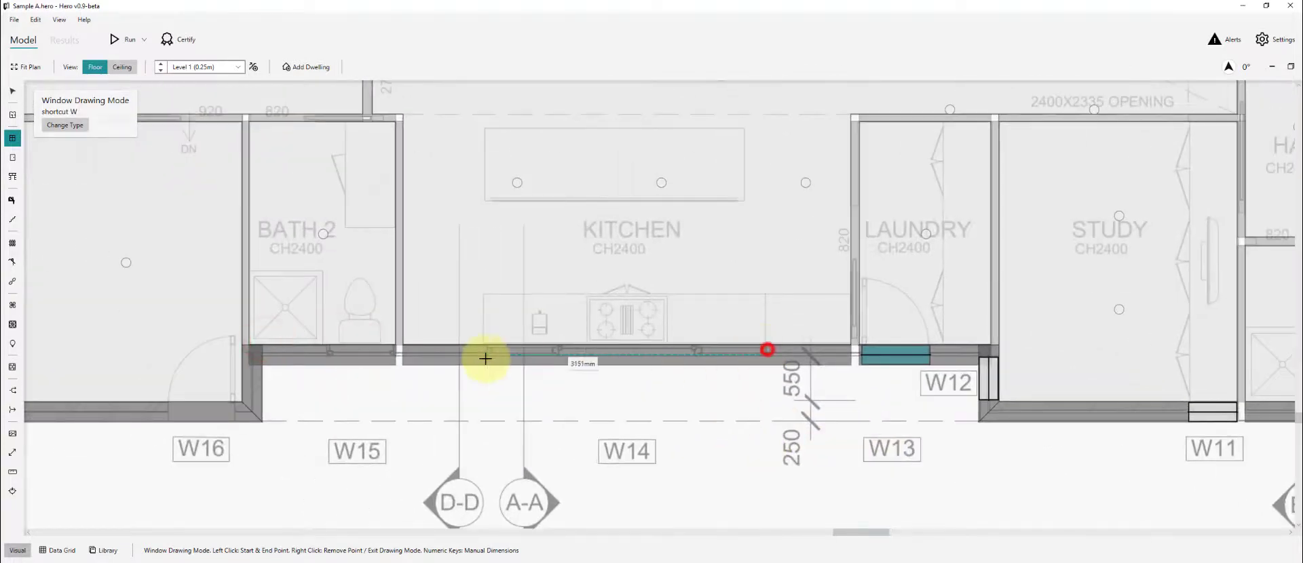
pyautogui.click(486, 351)
# Draw window W15 on the outer wall of Bath 2 and W16 on the Garage's, and leave window drawing.
pyautogui.click(326, 350)
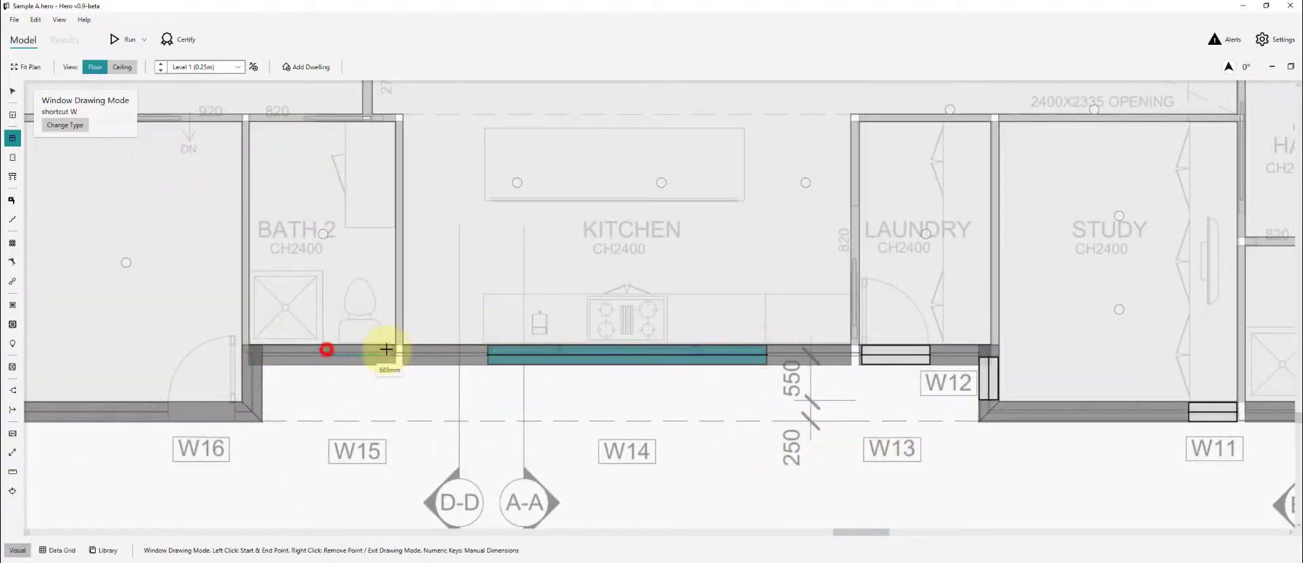
pyautogui.click(235, 413)
pyautogui.click(168, 412)
pyautogui.moveTo(202, 455); pyautogui.dragTo(779, 473)
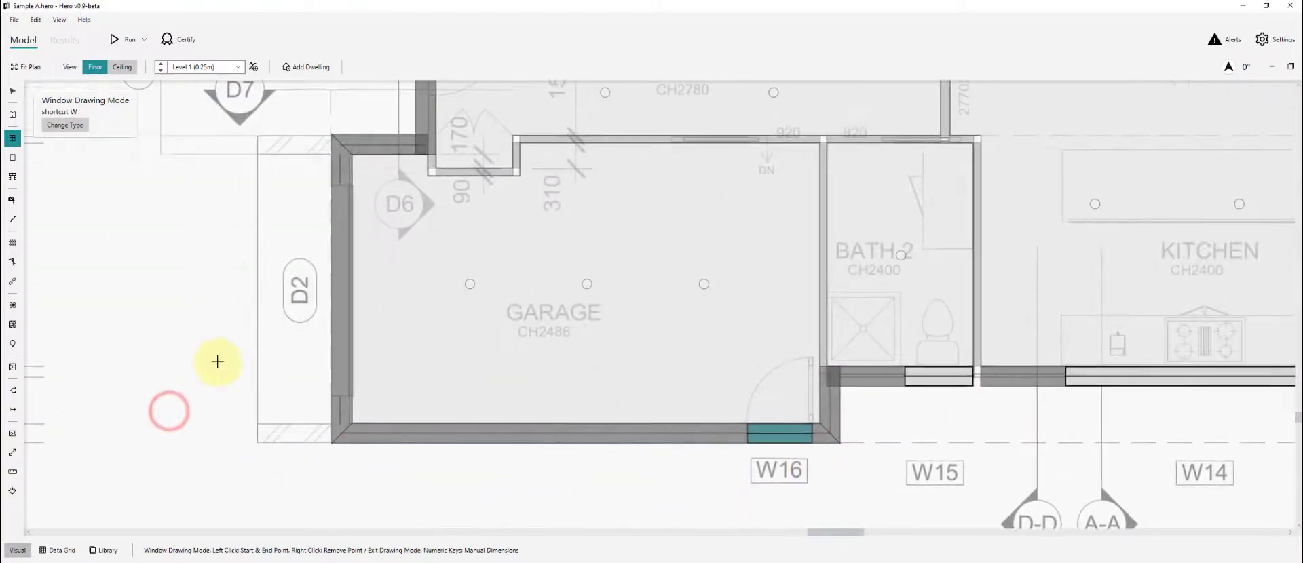
pyautogui.scroll(-3, 199, 407)
pyautogui.rightClick(198, 399)
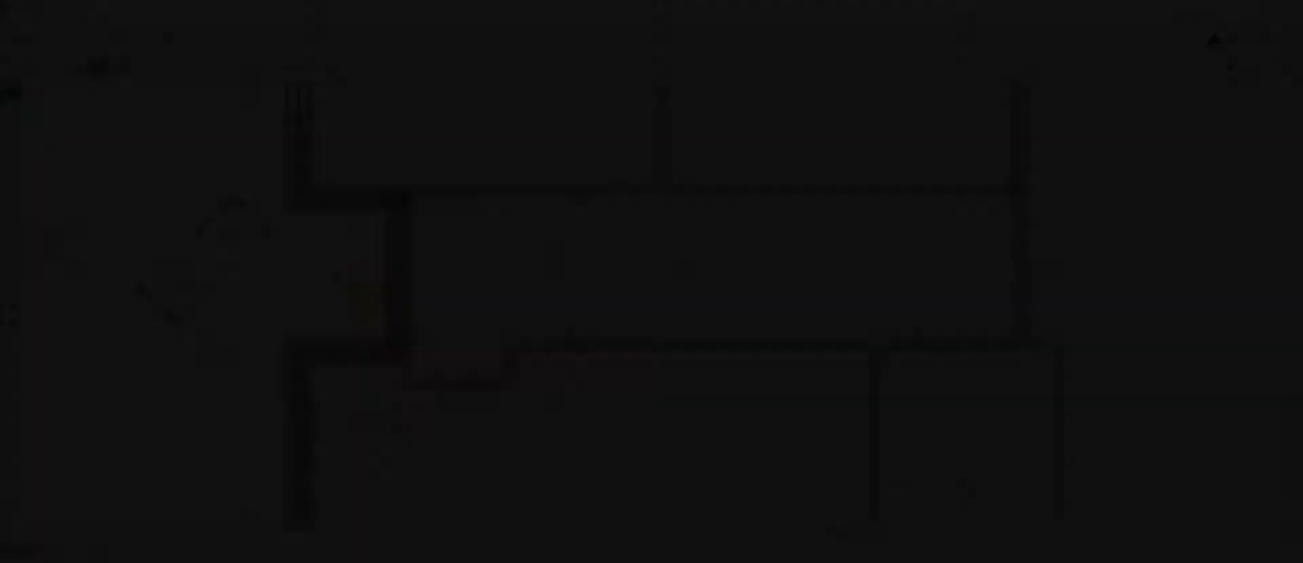
# Draw front door D1 on the Entry wall and door D2 on the Garage's outer side wall, and leave door drawing.
pyautogui.click(337, 278)
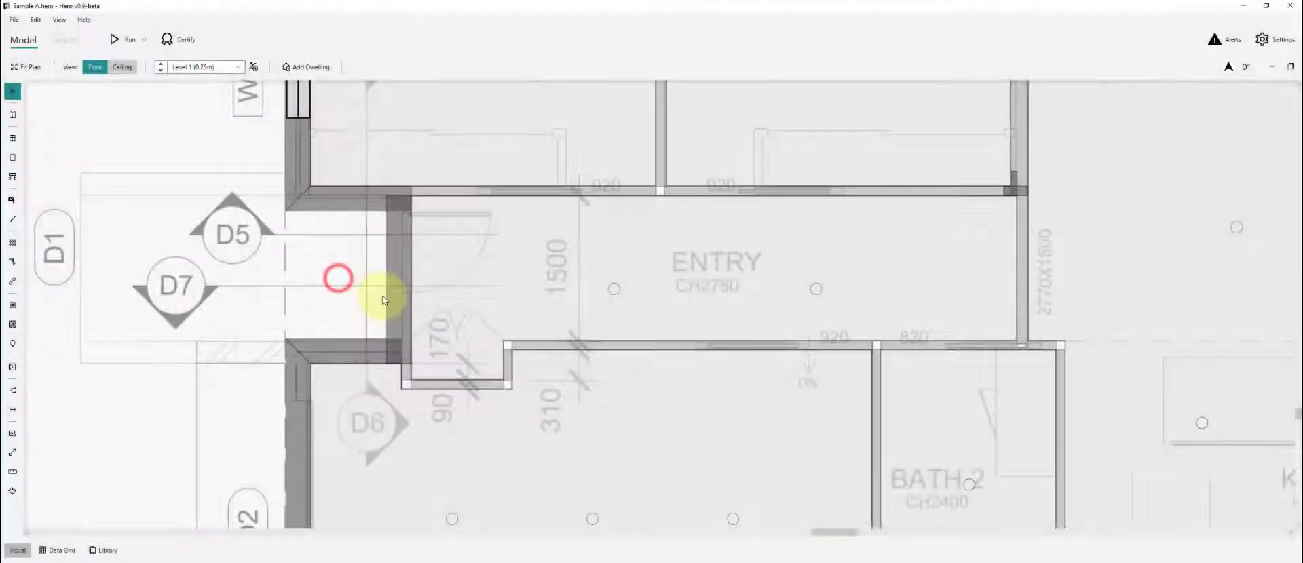
pyautogui.click(403, 296)
pyautogui.click(410, 211)
pyautogui.scroll(-3, 306, 340)
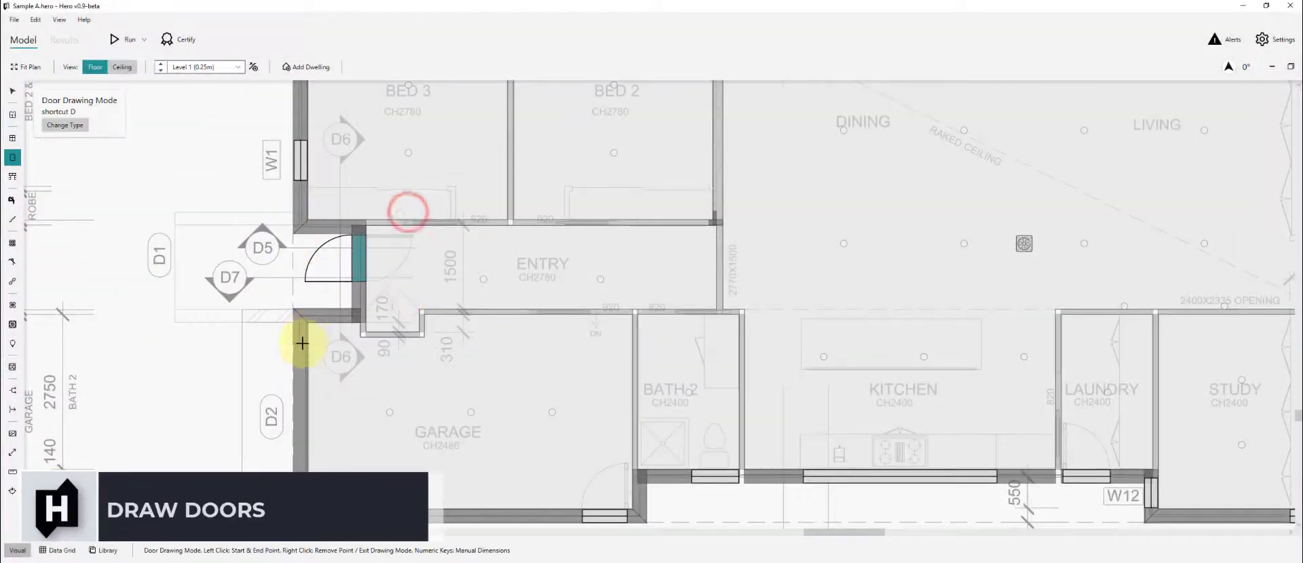
pyautogui.click(303, 345)
pyautogui.click(300, 490)
pyautogui.rightClick(224, 434)
# Draw two 920 mm doors on the Entry's upper wall, one into Bed 3 and one into Bed 2.
pyautogui.click(197, 408)
pyautogui.scroll(-2, 111, 422)
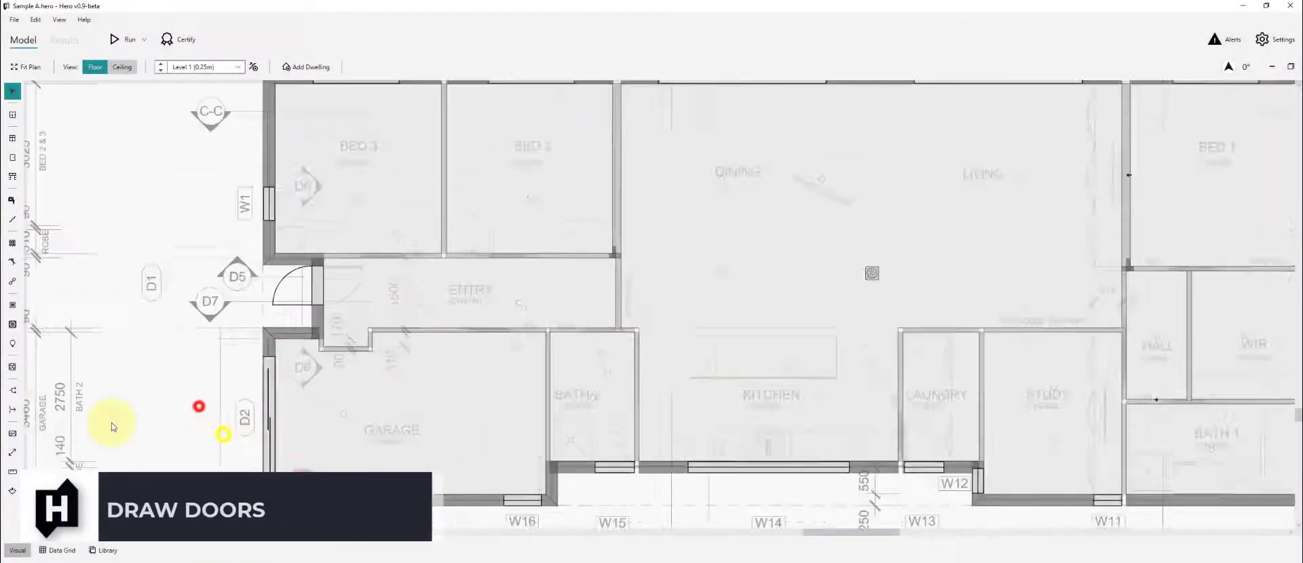
pyautogui.click(193, 375)
pyautogui.scroll(3, 339, 293)
pyautogui.press('d')
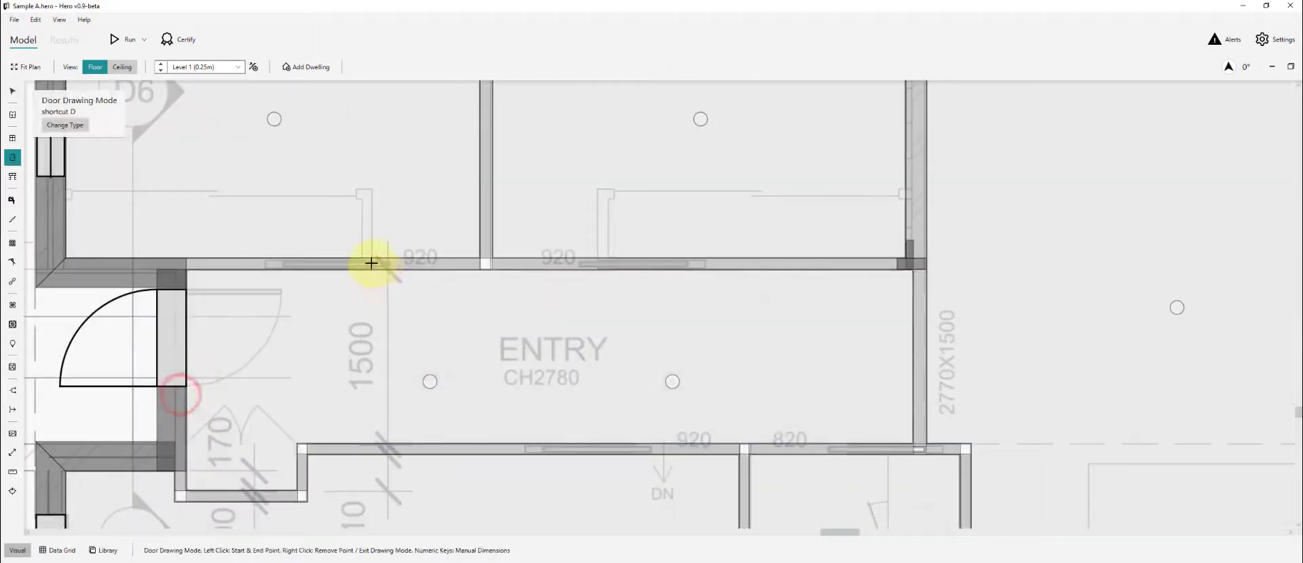
pyautogui.click(479, 266)
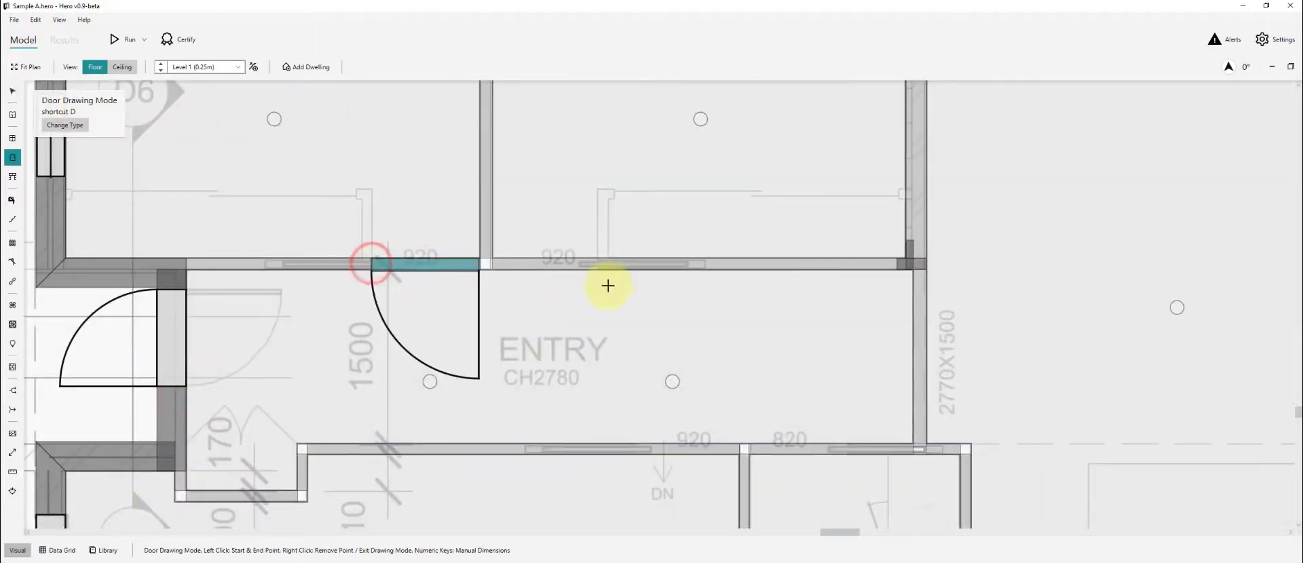
pyautogui.click(570, 266)
# Draw an 820 mm door from the Entry into Bath 2 and a 920 mm door into the Garage.
pyautogui.scroll(-1, 611, 367)
pyautogui.scroll(1, 736, 343)
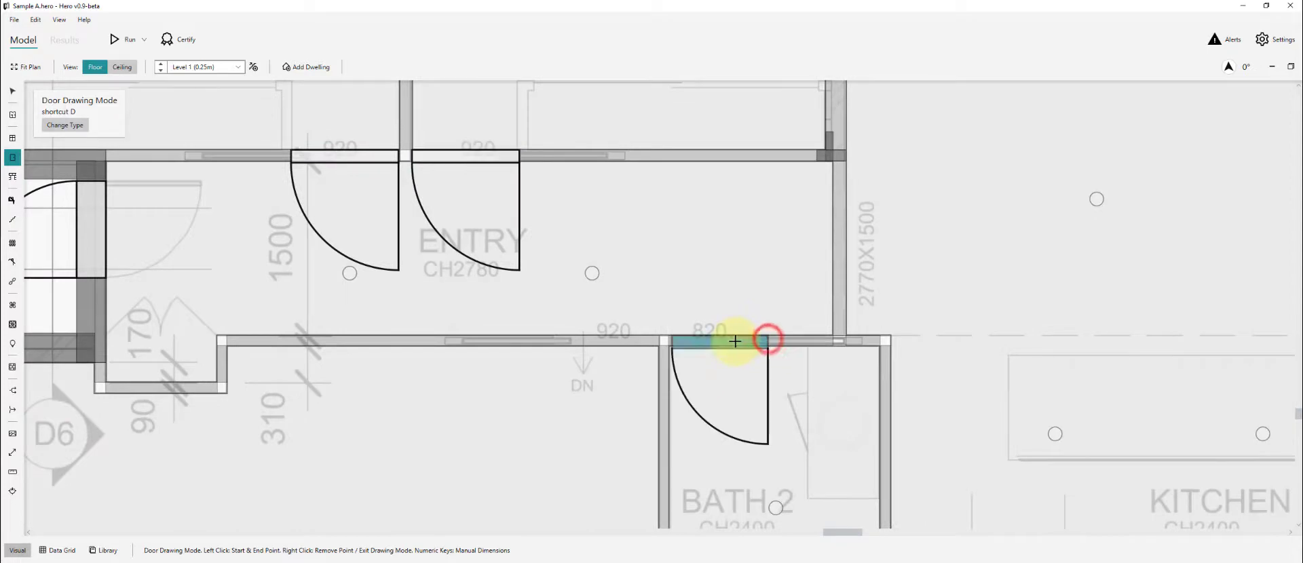
pyautogui.click(611, 340)
pyautogui.scroll(-3, 450, 265)
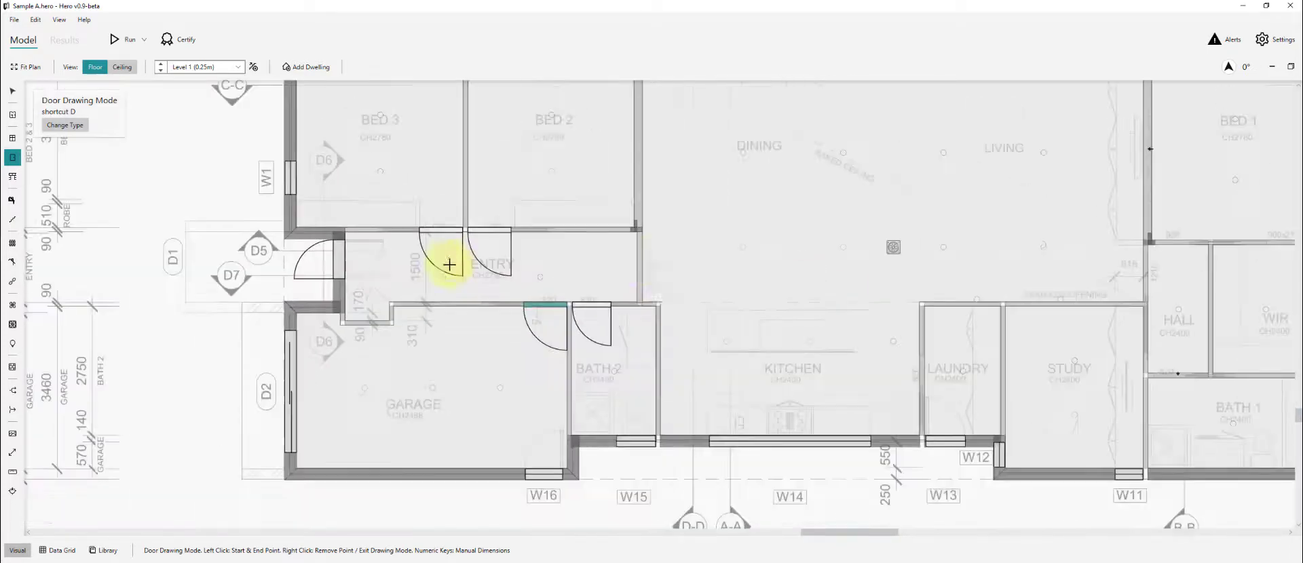
# Draw an 820 mm door on the wall between the Kitchen and the Laundry.
pyautogui.scroll(-3, 615, 329)
pyautogui.scroll(4, 1054, 353)
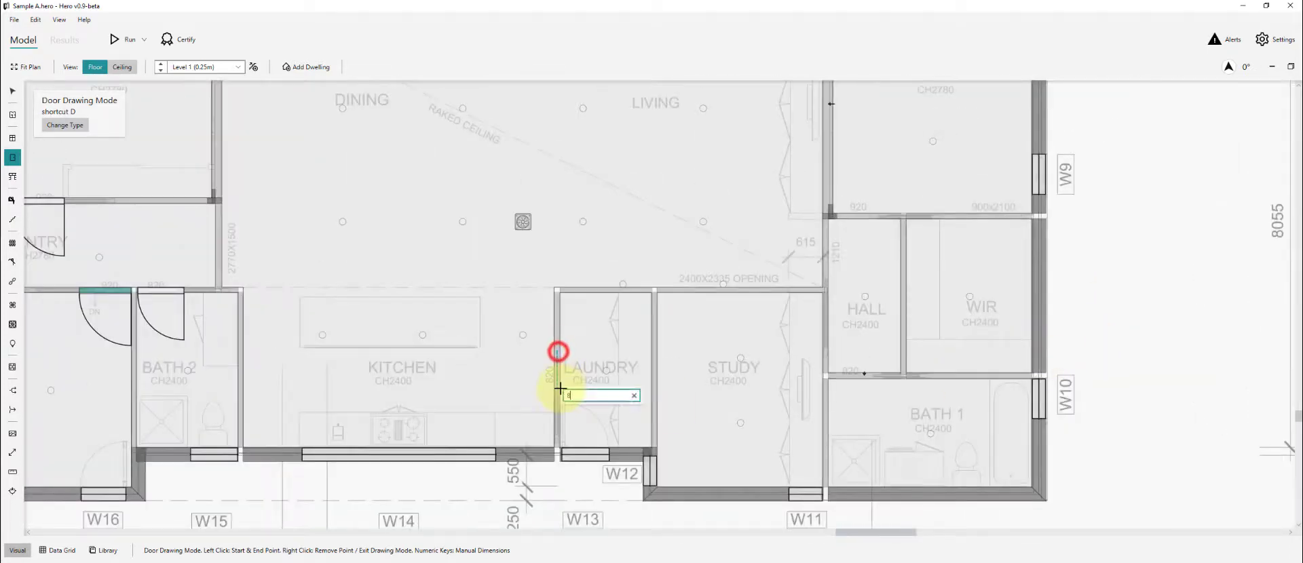
pyautogui.write('20')
pyautogui.press('Return')
# Draw the Hall's doors: 1210 mm wide to Living, 920 mm to Bed 1 and 820 mm to Bath 1.
pyautogui.scroll(2, 826, 220)
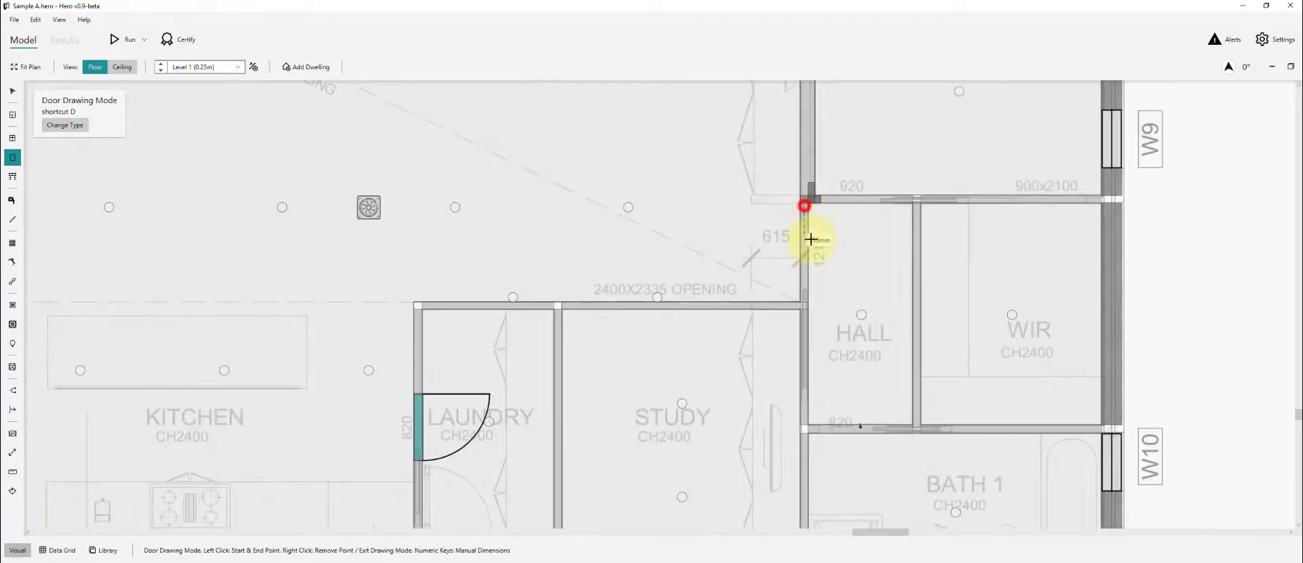
pyautogui.write('1210')
pyautogui.press('Return')
pyautogui.click(840, 194)
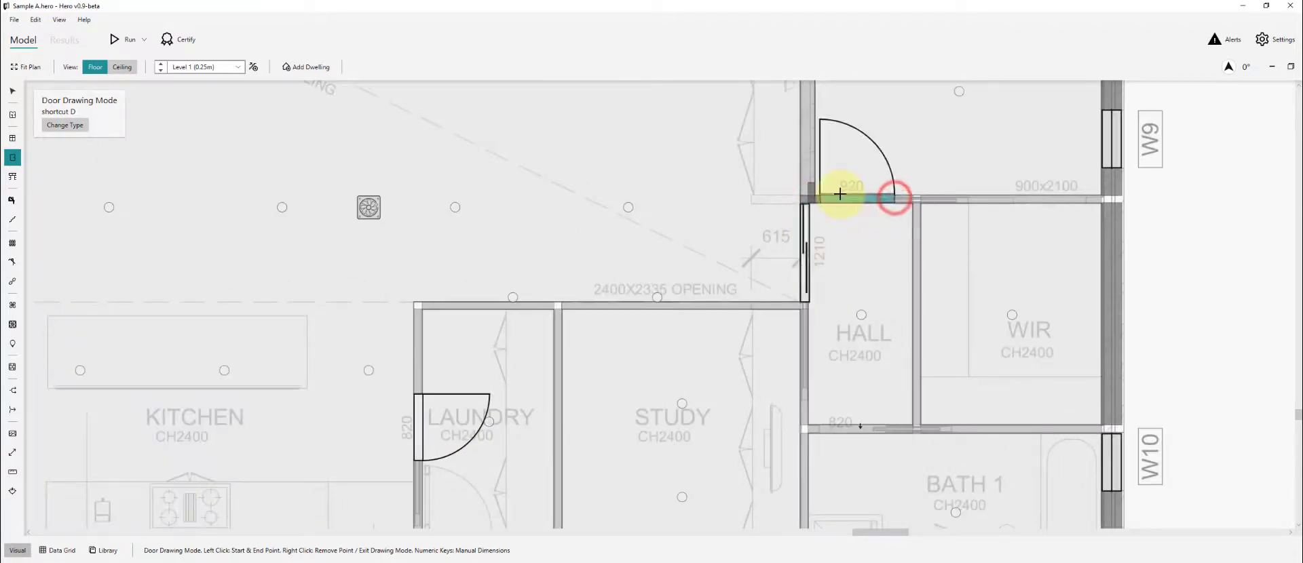
pyautogui.click(886, 429)
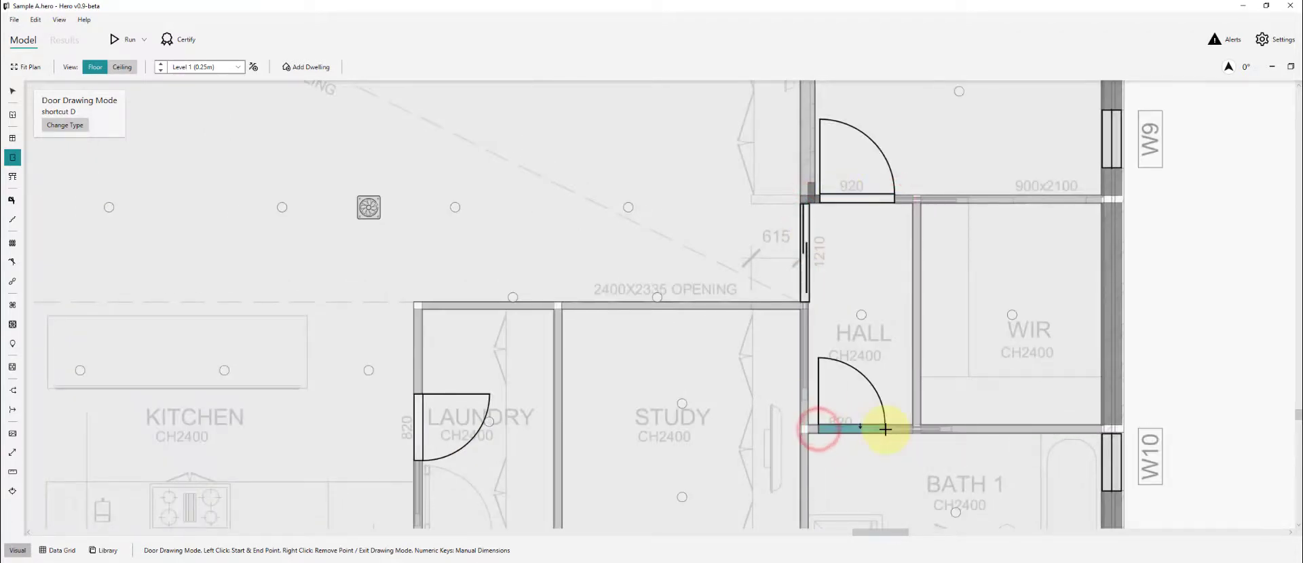
pyautogui.scroll(-5, 957, 391)
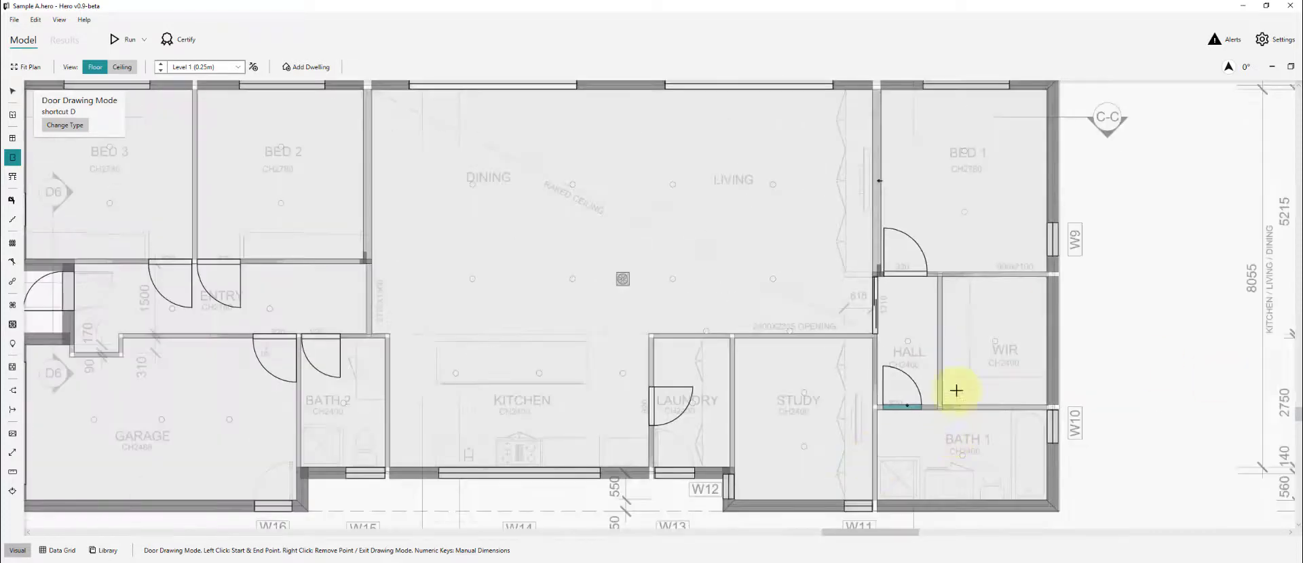
# Draw a 1500 mm wide permanent opening on the wall between the Entry and Dining.
pyautogui.press('p')
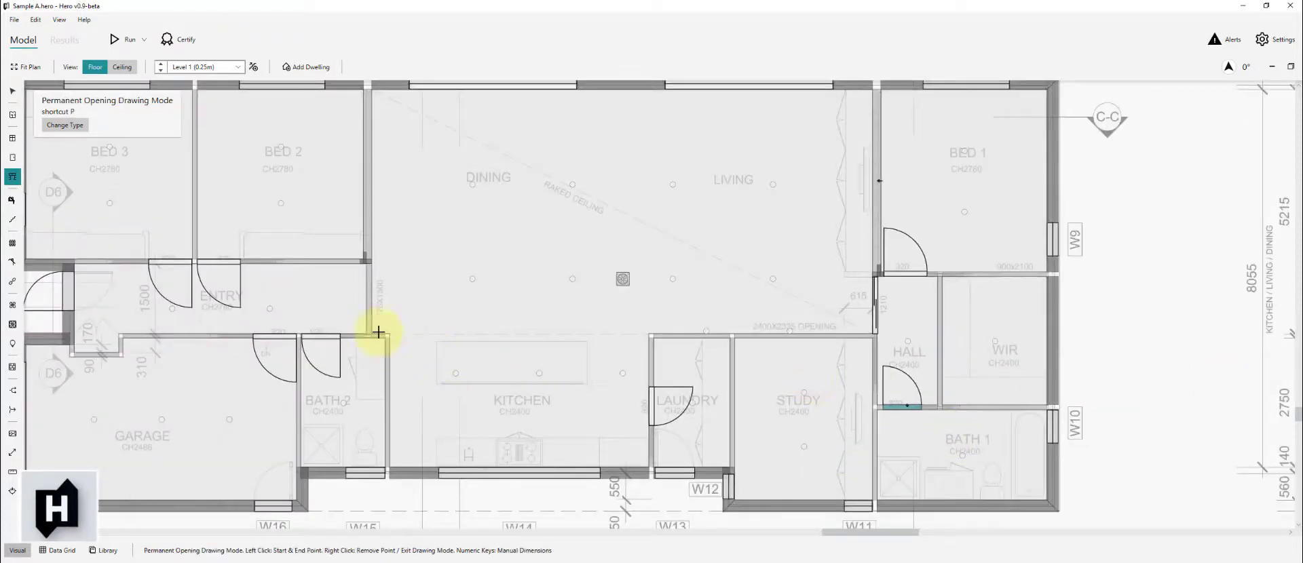
pyautogui.scroll(5, 366, 265)
pyautogui.write('1500')
pyautogui.press('Return')
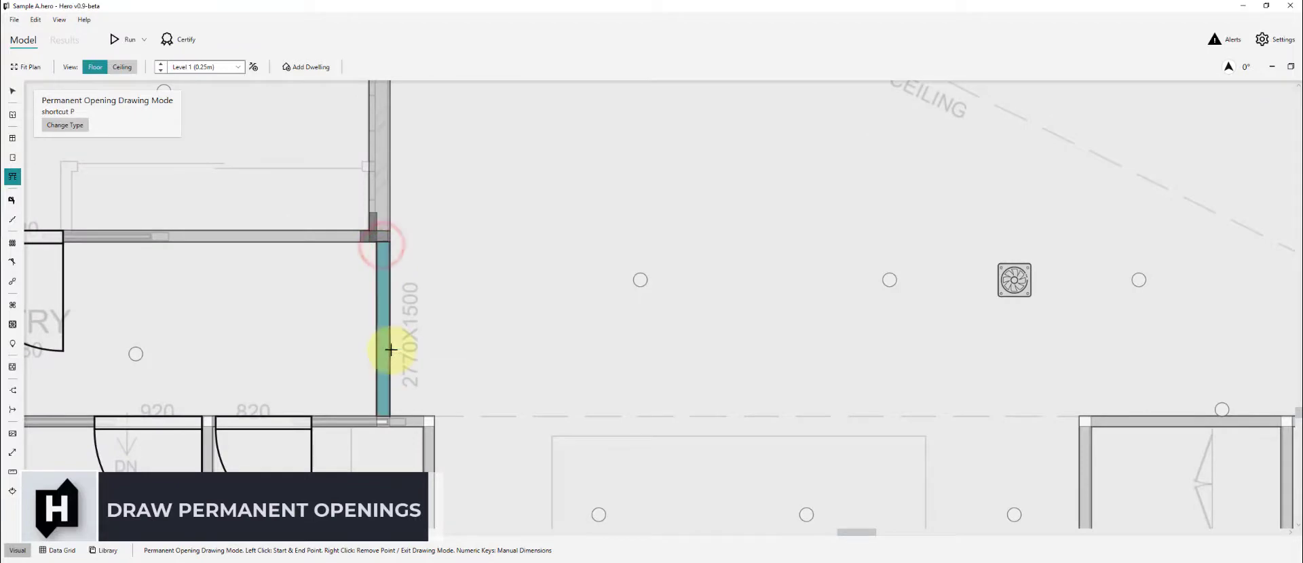
# Draw a 2335 mm wide permanent opening on the Study's wall facing Living, starting at the edge of the cupboard.
pyautogui.scroll(-4, 389, 351)
pyautogui.scroll(3, 808, 367)
pyautogui.click(882, 363)
pyautogui.write('2335')
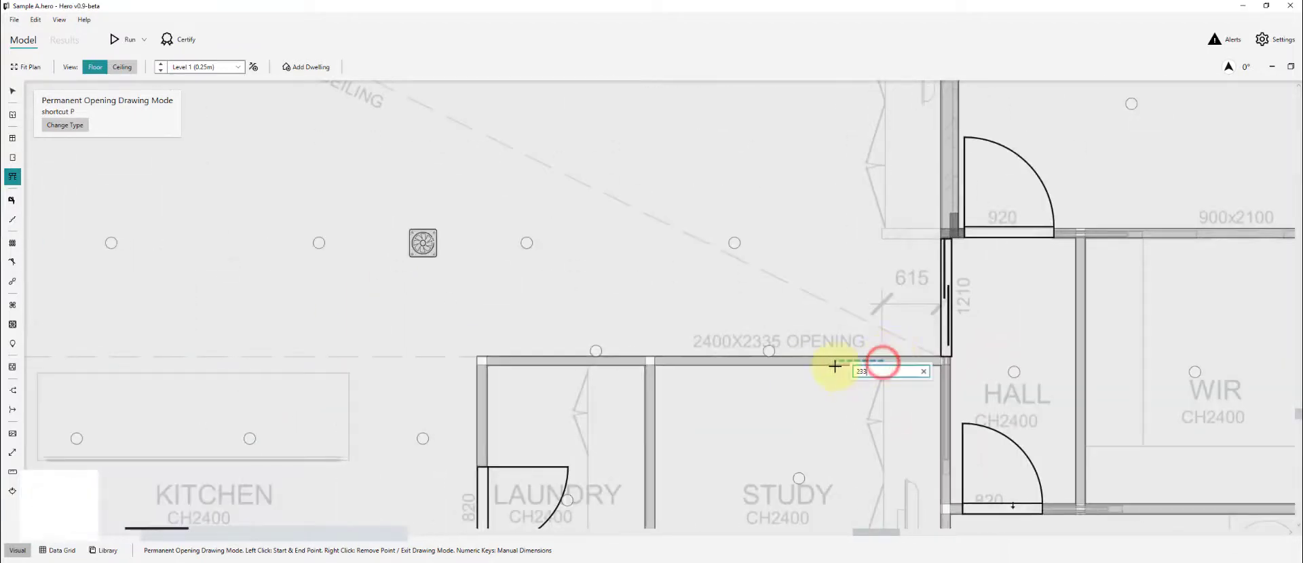
pyautogui.press('Return')
# Draw a 900 mm wide permanent opening on the wall between the WIR and Bed 1, and leave opening drawing.
pyautogui.scroll(-2, 732, 272)
pyautogui.scroll(2, 1103, 224)
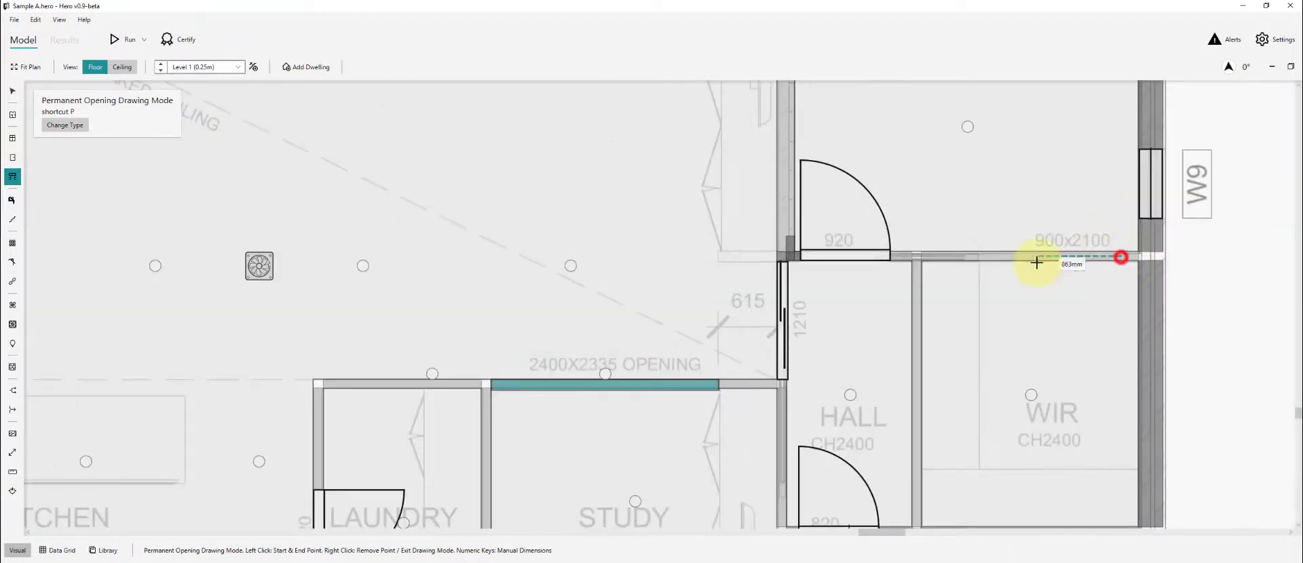
pyautogui.press('Return')
pyautogui.scroll(-3, 1040, 261)
pyautogui.press('Escape')
pyautogui.scroll(-2, 1134, 264)
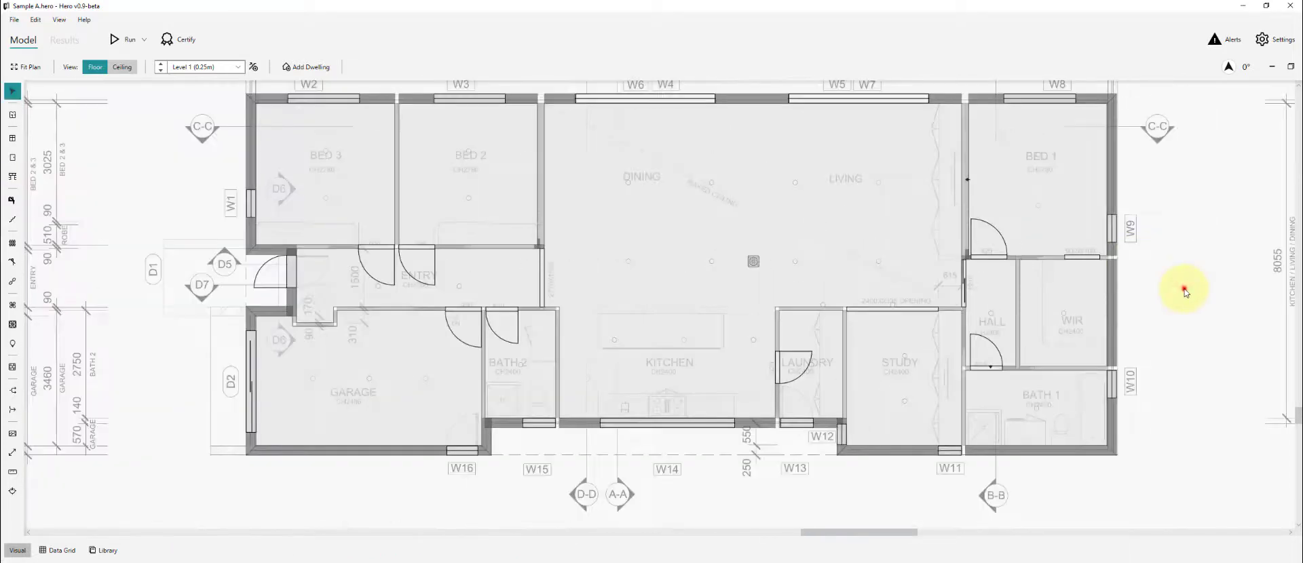
pyautogui.click(1183, 288)
# Move the exhaust fan from the middle of the living area onto the Kitchen cooktop.
pyautogui.scroll(-1, 1183, 289)
pyautogui.scroll(1, 1232, 178)
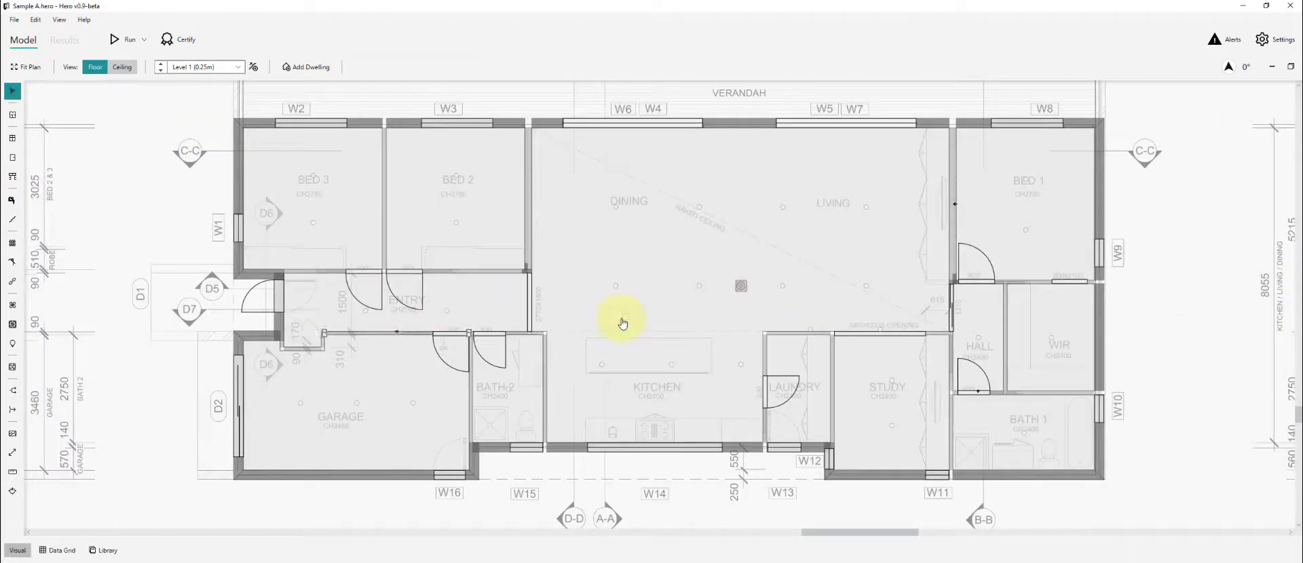
pyautogui.click(743, 286)
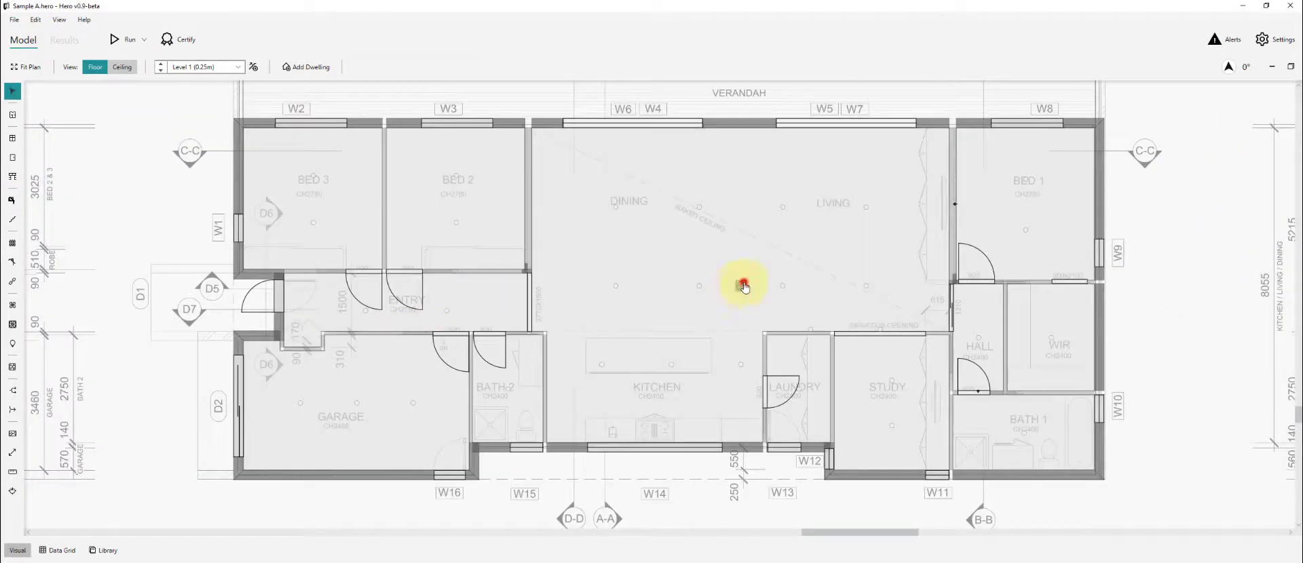
pyautogui.click(665, 470)
pyautogui.scroll(-1, 169, 440)
pyautogui.click(158, 433)
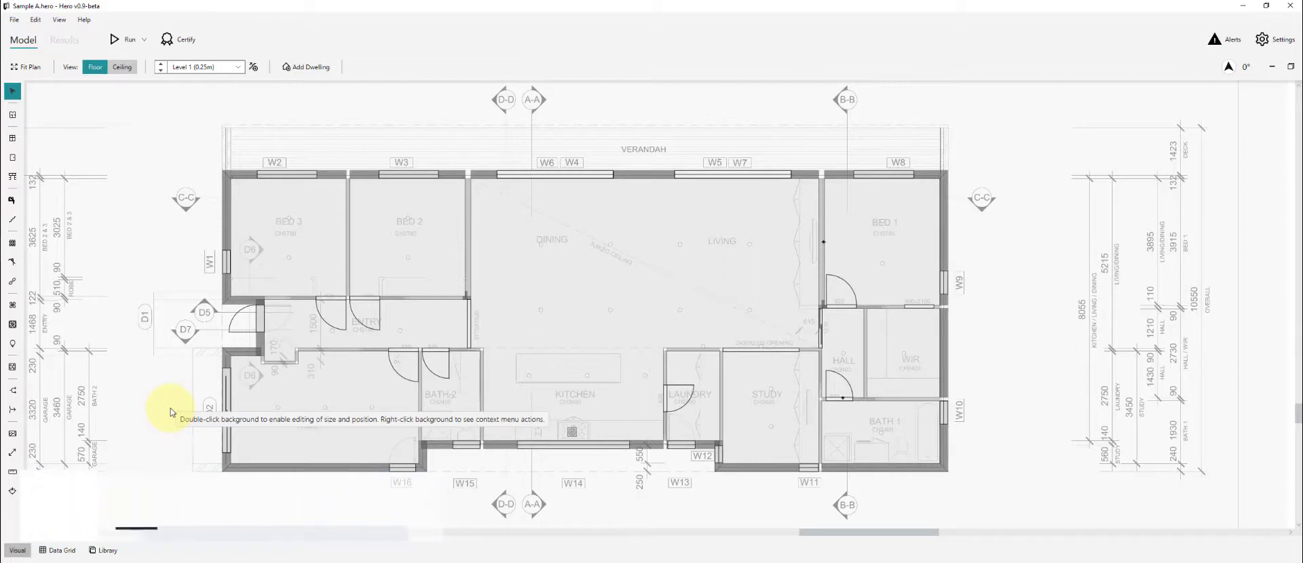
pyautogui.click(329, 504)
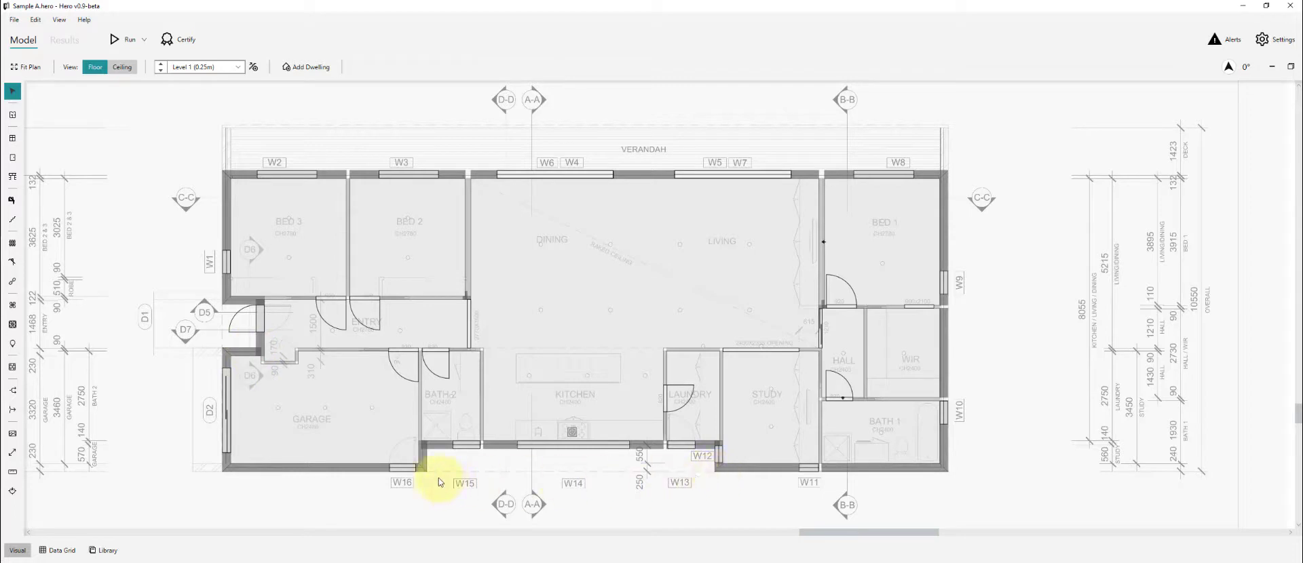
# Draw an eave along the Verandah's full outer edge for the outer walls of Bed 3, Bed 2, Dining/Living and Bed 1.
pyautogui.keyDown('ctrl'); pyautogui.click(364, 174); pyautogui.keyUp('ctrl')
pyautogui.keyDown('ctrl'); pyautogui.click(488, 175); pyautogui.keyUp('ctrl')
pyautogui.keyDown('ctrl'); pyautogui.click(852, 175); pyautogui.keyUp('ctrl')
pyautogui.press('e')
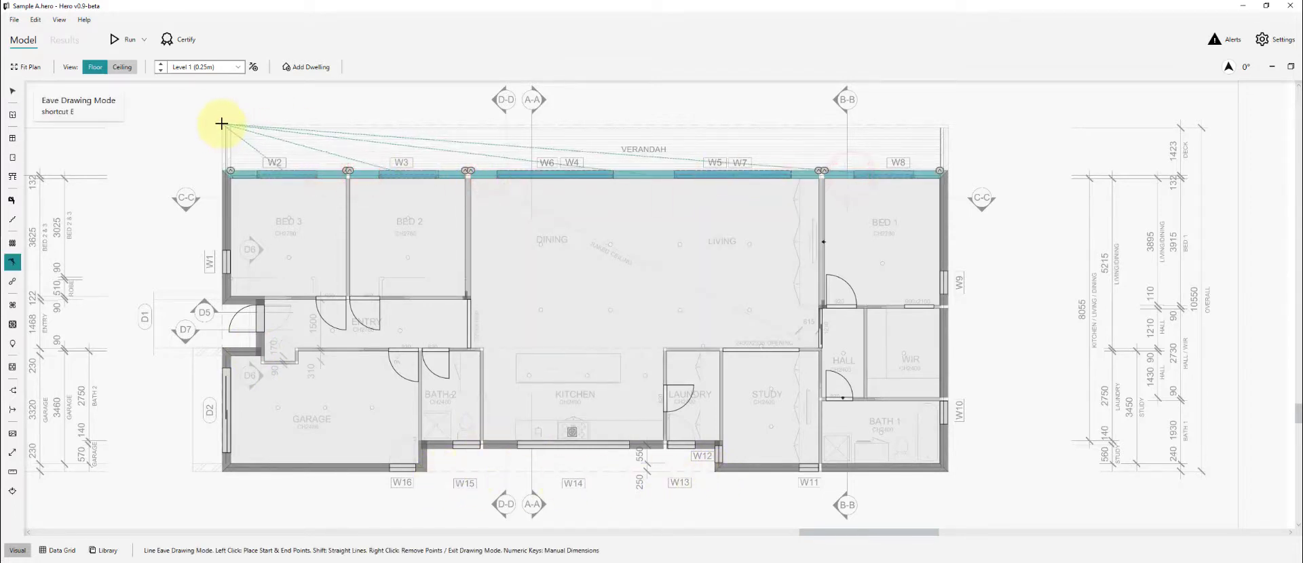
pyautogui.click(222, 124)
pyautogui.click(949, 121)
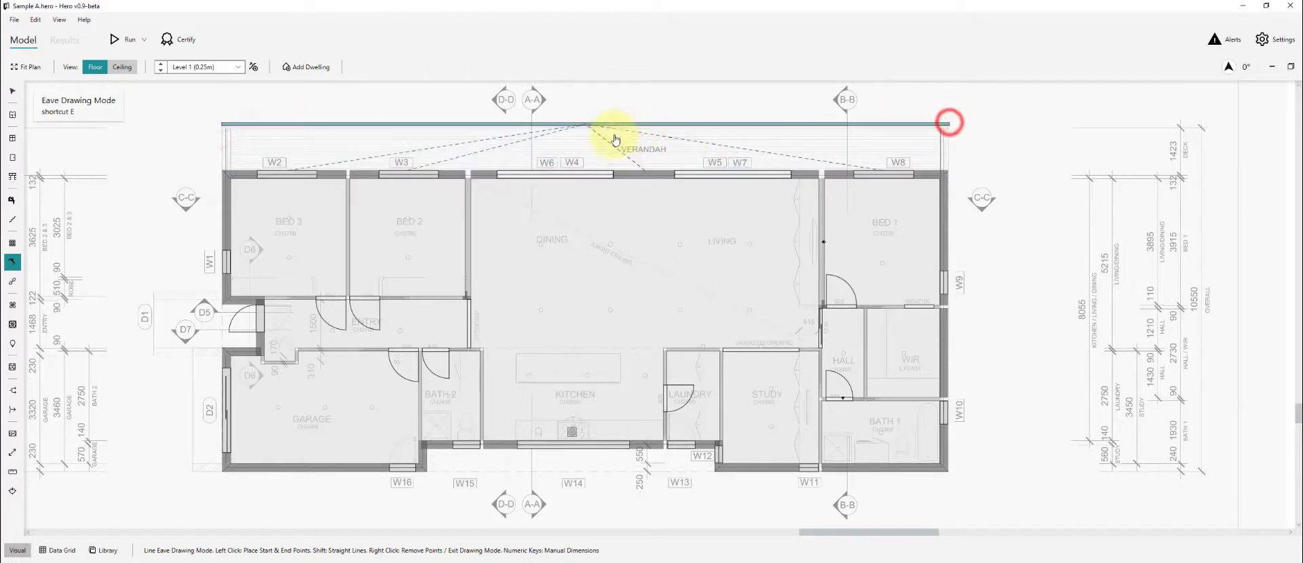
pyautogui.press('Escape')
# Draw an eave for the outer walls of Bath 2, Kitchen and Laundry, spanning the recess from the Garage corner to the Study corner.
pyautogui.scroll(2, 626, 489)
pyautogui.click(360, 427)
pyautogui.keyDown('ctrl'); pyautogui.click(438, 427); pyautogui.keyUp('ctrl')
pyautogui.keyDown('ctrl'); pyautogui.click(746, 427); pyautogui.keyUp('ctrl')
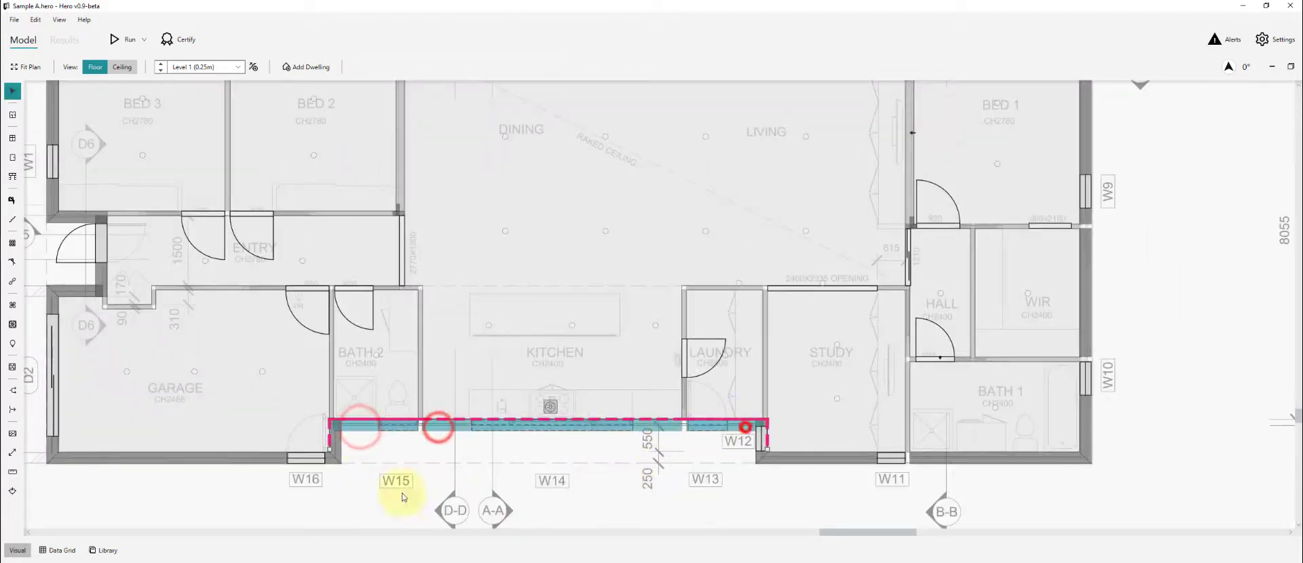
pyautogui.press('e')
pyautogui.click(339, 460)
pyautogui.click(753, 462)
# Draw short eaves at both ends of the recess, at the Study end for the Garage's return wall and at the Garage end for the Study's.
pyautogui.scroll(3, 619, 502)
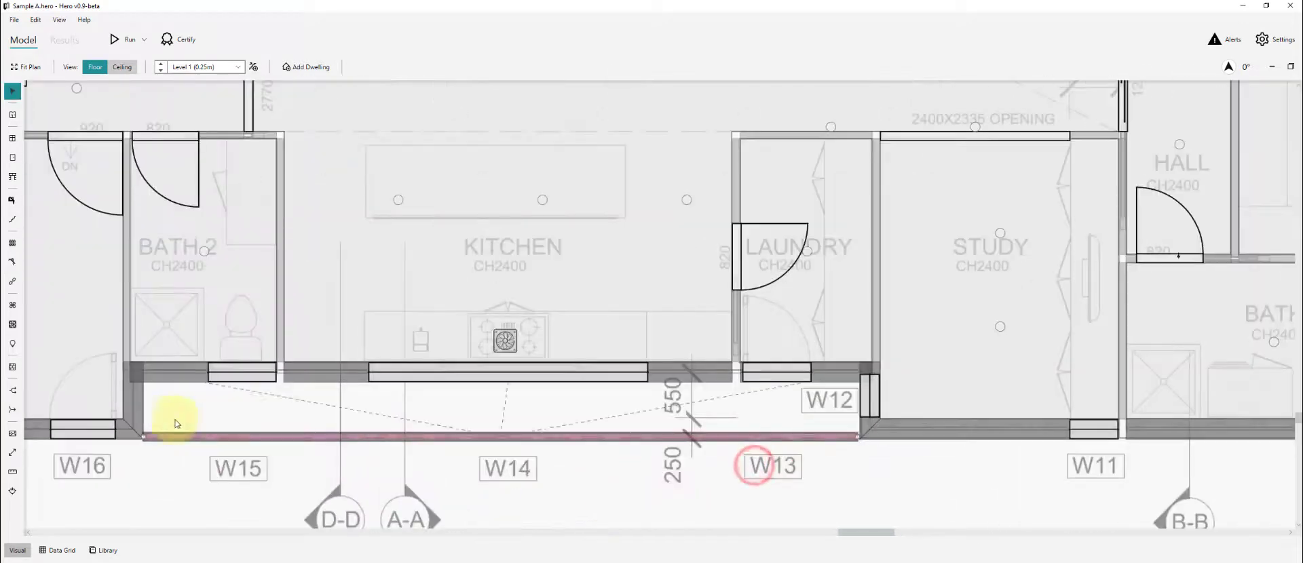
pyautogui.press('e')
pyautogui.click(858, 384)
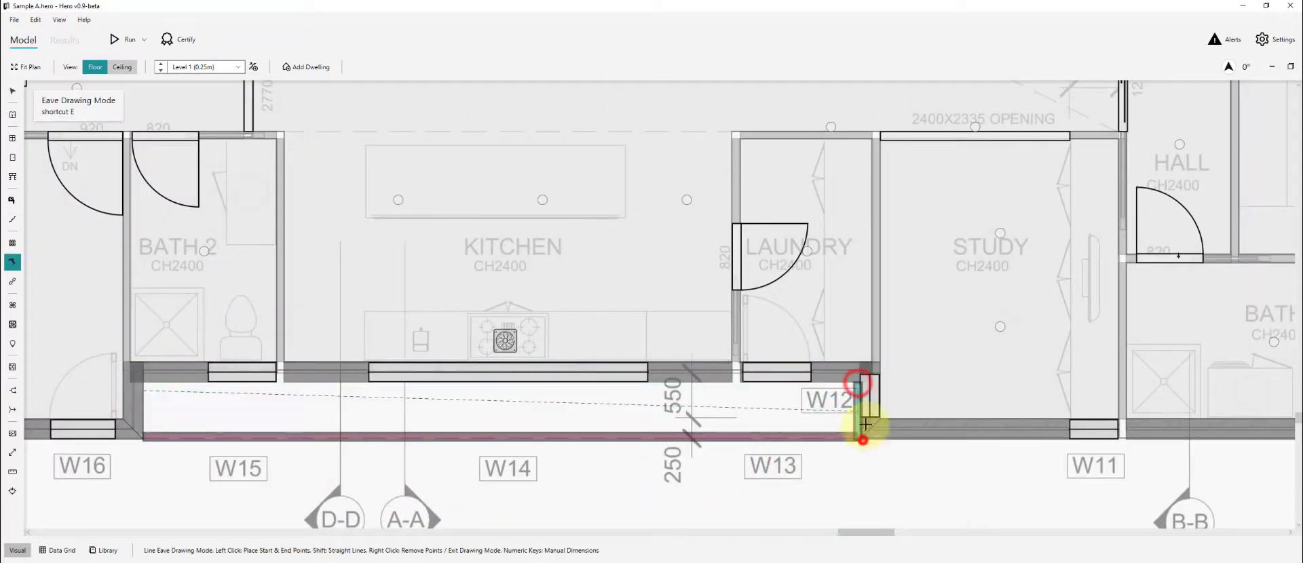
pyautogui.click(863, 441)
pyautogui.press('e')
pyautogui.click(144, 382)
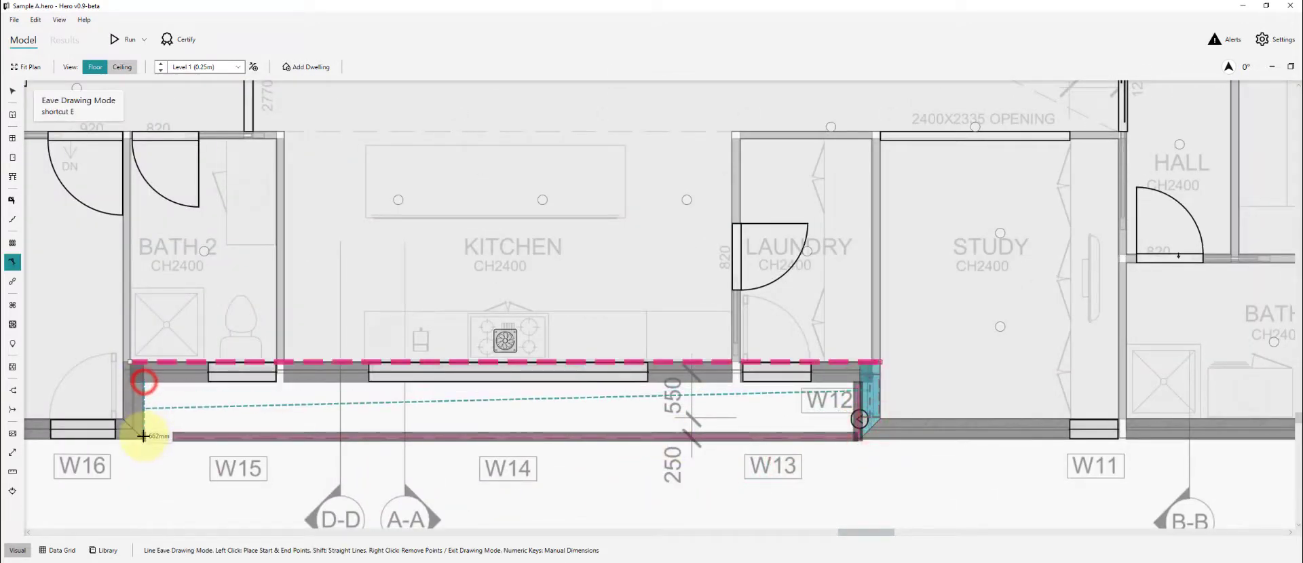
pyautogui.click(144, 437)
pyautogui.scroll(-5, 619, 454)
pyautogui.press('Escape')
# Draw an eave across the porch opening for the Entry's front-door wall.
pyautogui.scroll(6, 209, 307)
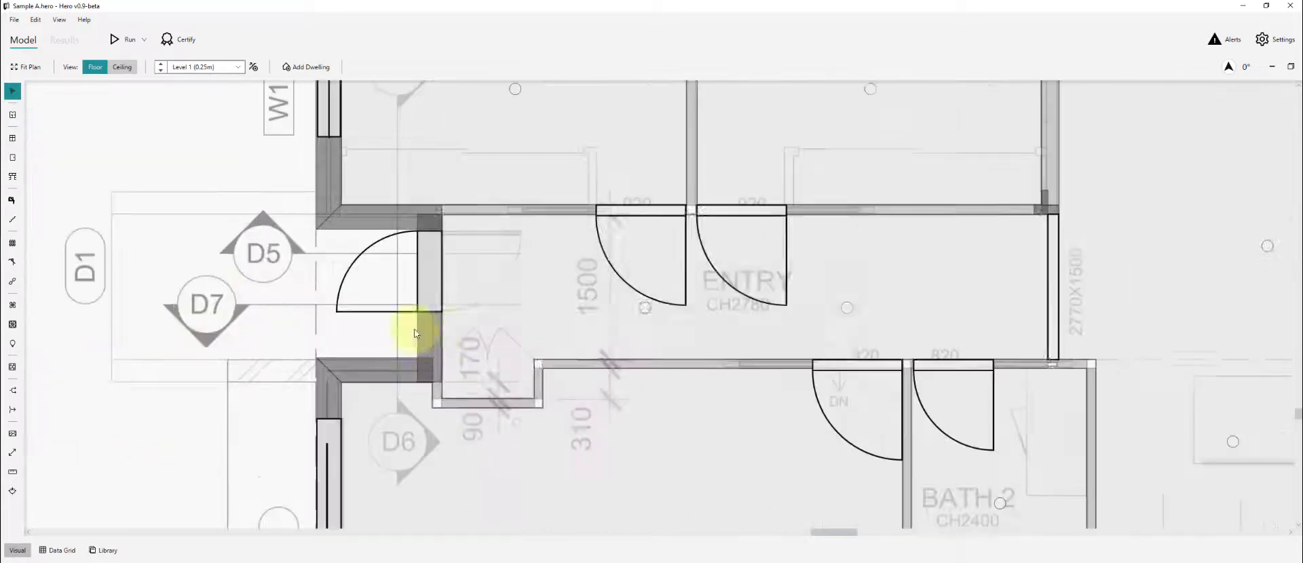
pyautogui.press('e')
pyautogui.click(315, 230)
pyautogui.click(314, 358)
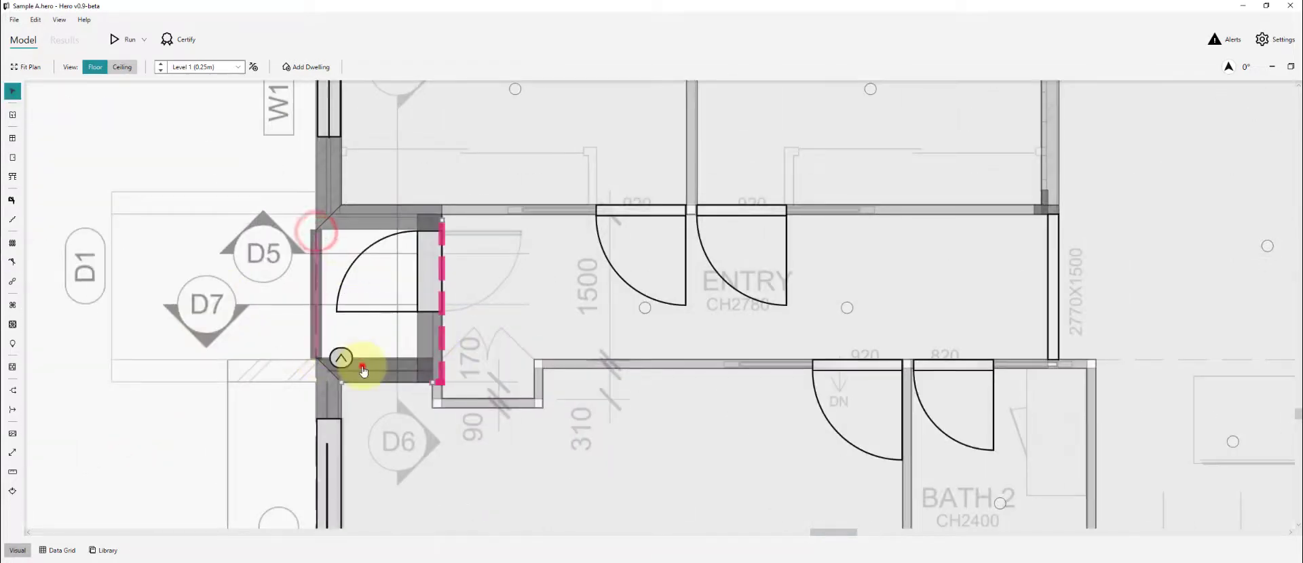
# Draw eaves along both porch sides, on the Bed 3 side for the Garage wall and on the Garage side for the Bed 3 wall.
pyautogui.click(362, 368)
pyautogui.press('e')
pyautogui.moveTo(317, 230); pyautogui.dragTo(418, 231)
pyautogui.press('Escape')
pyautogui.click(364, 219)
pyautogui.press('e')
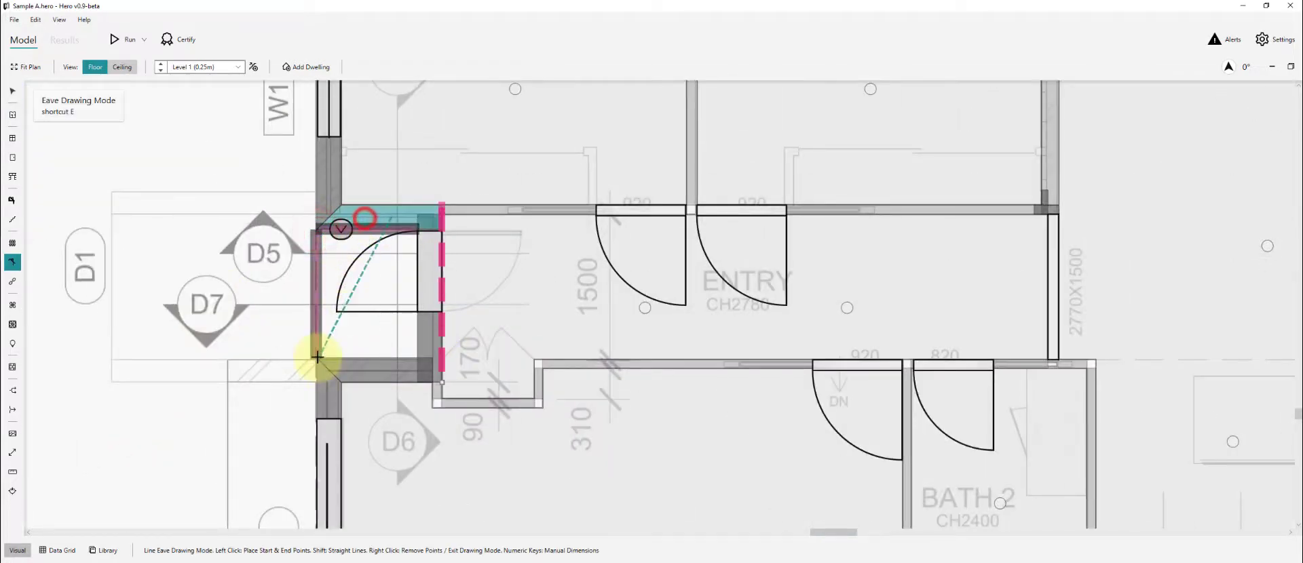
pyautogui.click(317, 357)
pyautogui.click(418, 359)
pyautogui.press('Escape')
pyautogui.scroll(-6, 218, 344)
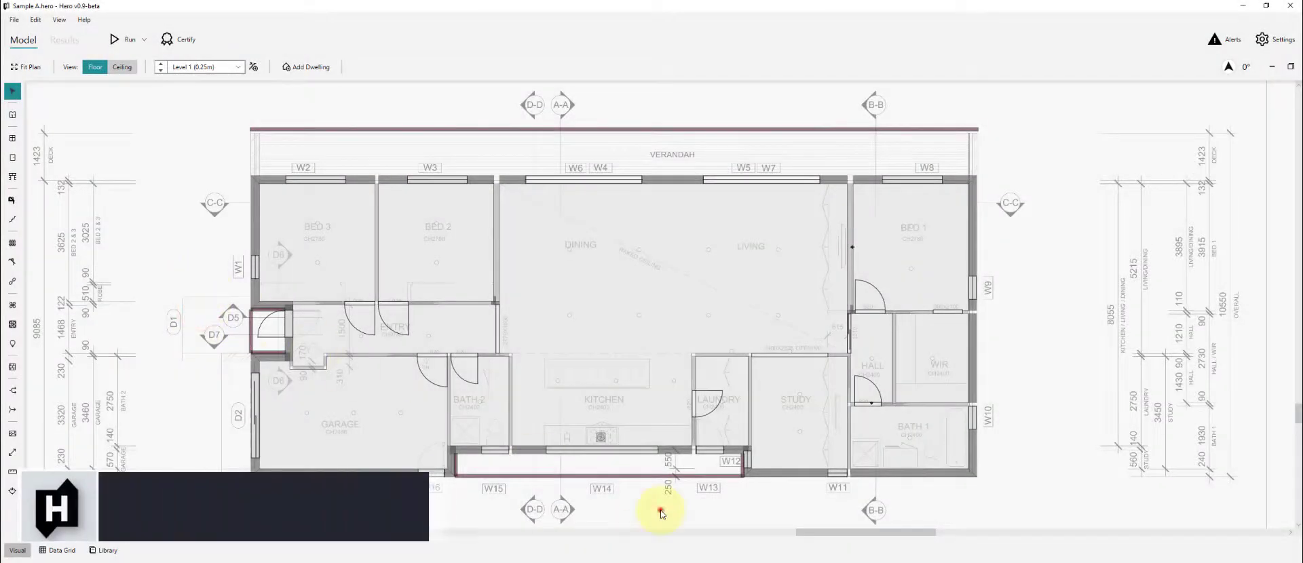
# Draw a screen along the Garage end of the recess for the Study's return wall.
pyautogui.scroll(2, 663, 514)
pyautogui.scroll(-2, 722, 506)
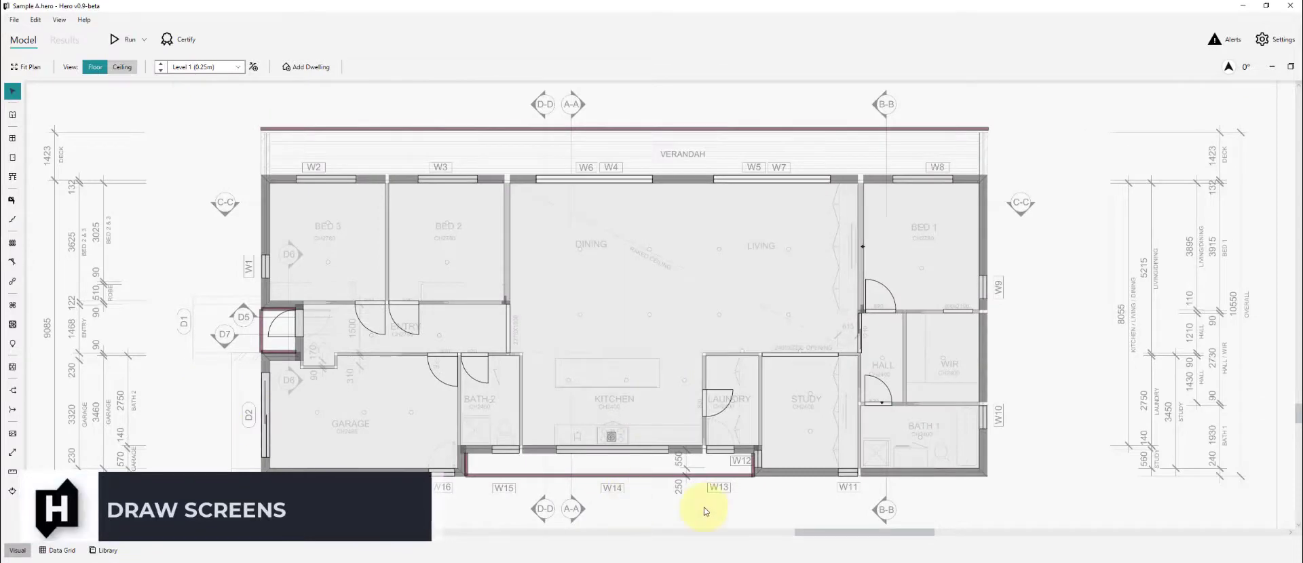
pyautogui.scroll(6, 704, 507)
pyautogui.click(844, 414)
pyautogui.scroll(-2, 949, 440)
pyautogui.scroll(2, 333, 448)
pyautogui.press('s')
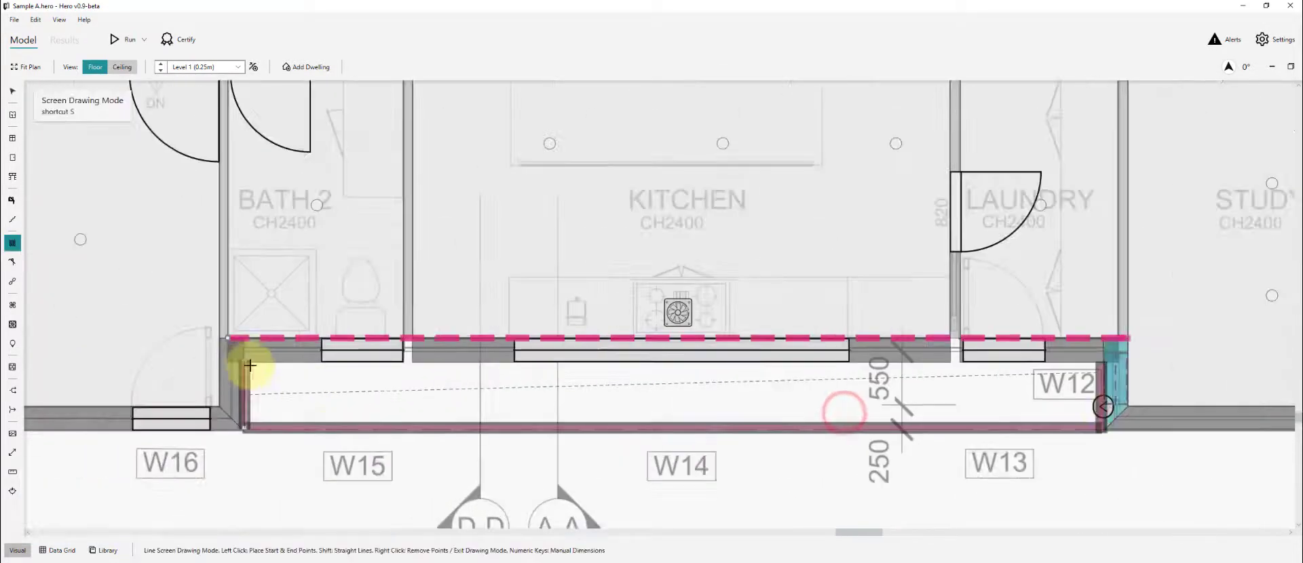
pyautogui.click(248, 362)
pyautogui.click(245, 430)
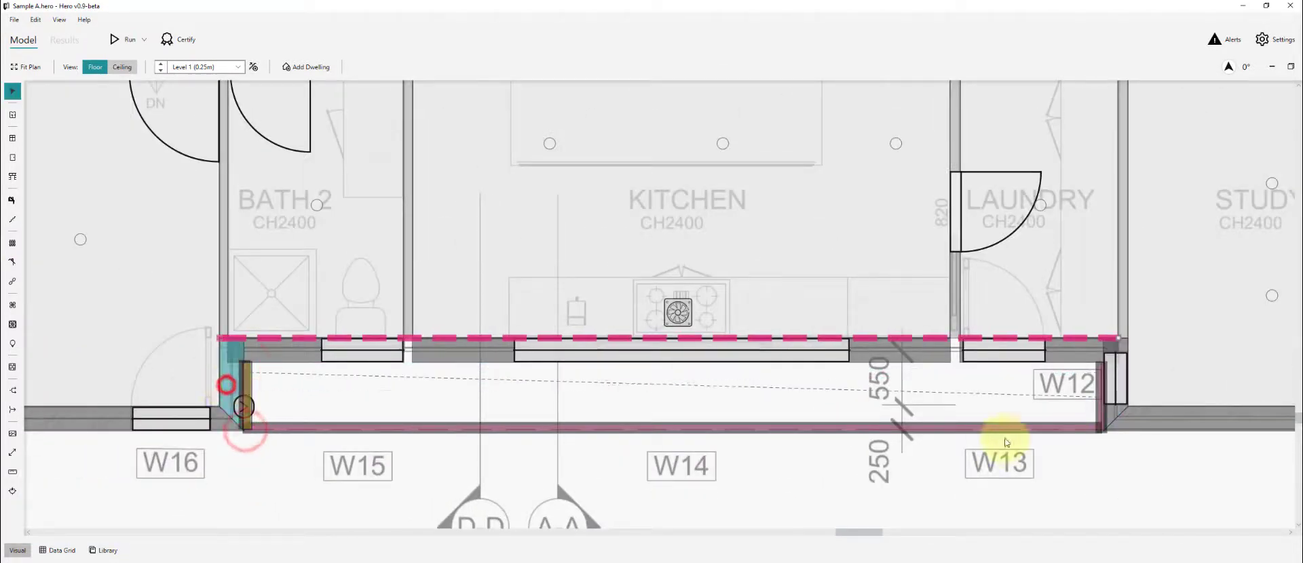
# Draw a screen along the Study end of the recess for the Garage's return wall.
pyautogui.press('s')
pyautogui.click(1096, 365)
pyautogui.click(1104, 429)
pyautogui.scroll(-4, 923, 475)
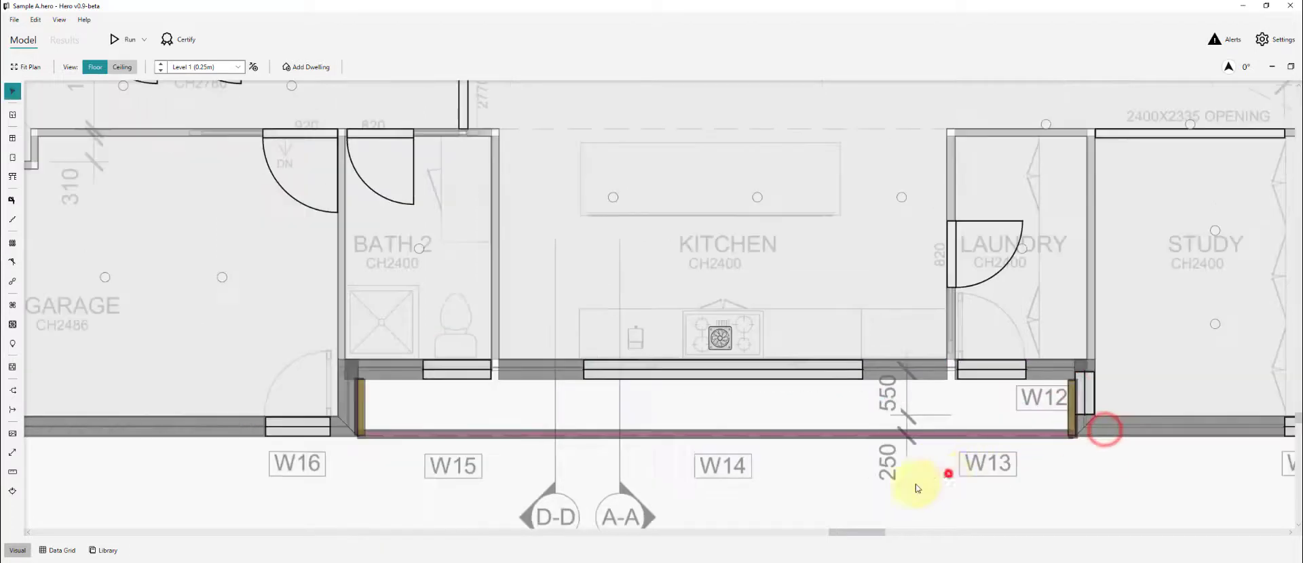
# Draw screens along both porch sides, on the Garage side for the Bed 3 wall and on the Bed 3 side for the Garage wall.
pyautogui.scroll(5, 428, 285)
pyautogui.click(495, 248)
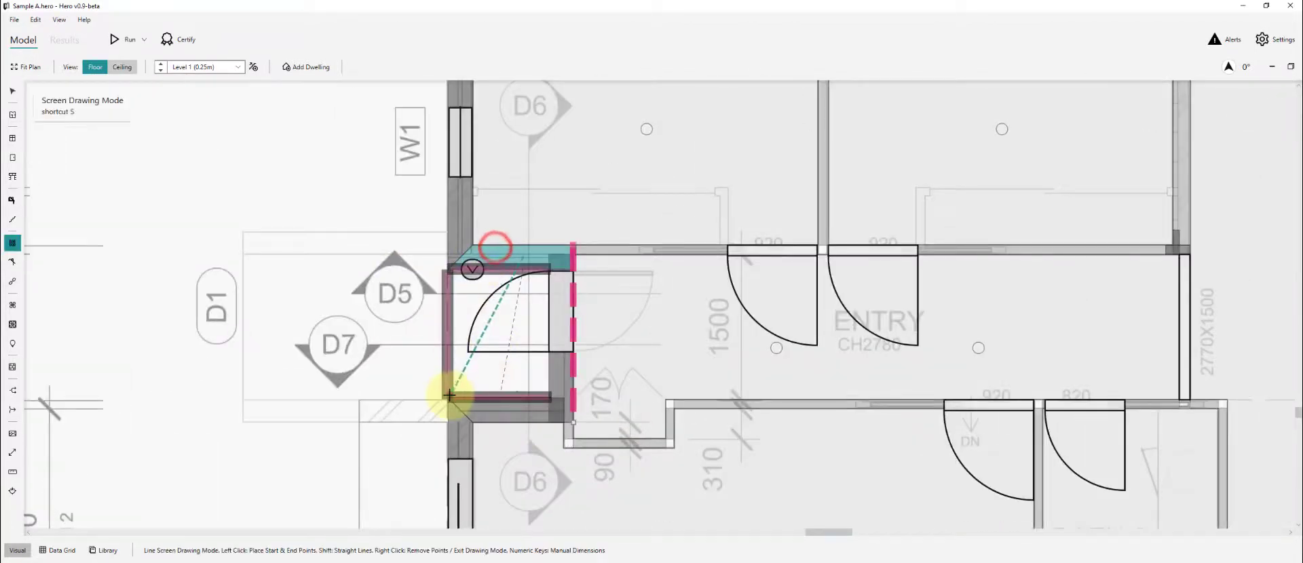
pyautogui.click(535, 416)
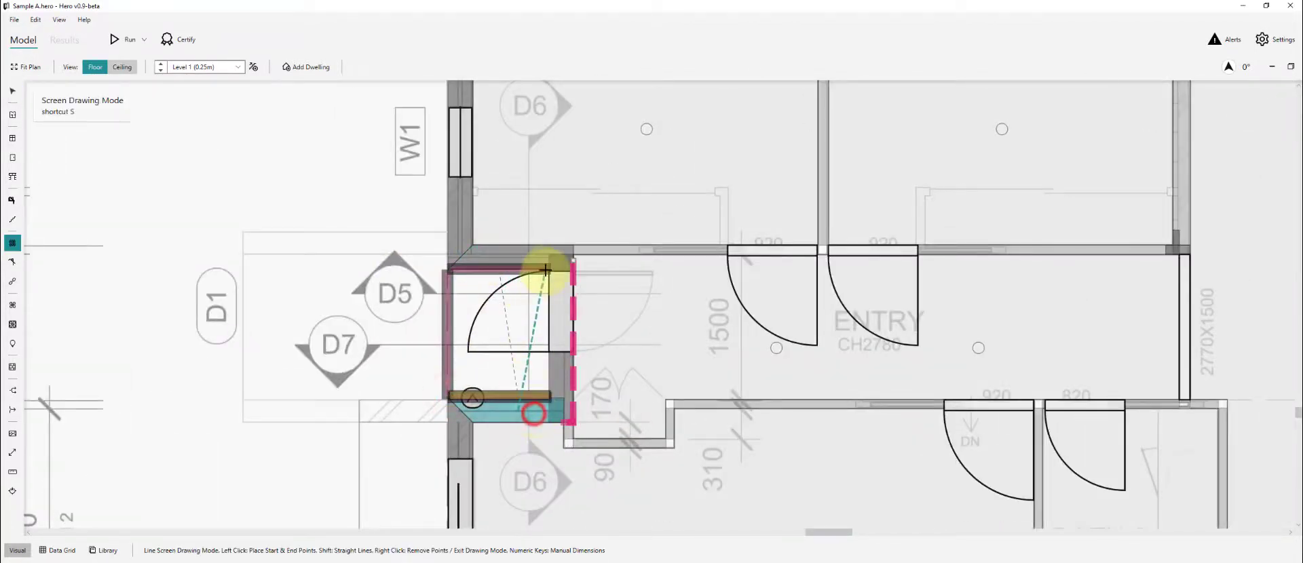
# Draw a wing wall screen extending outward from the porch's Garage-side corner for Bed 3's porch wall.
pyautogui.click(501, 252)
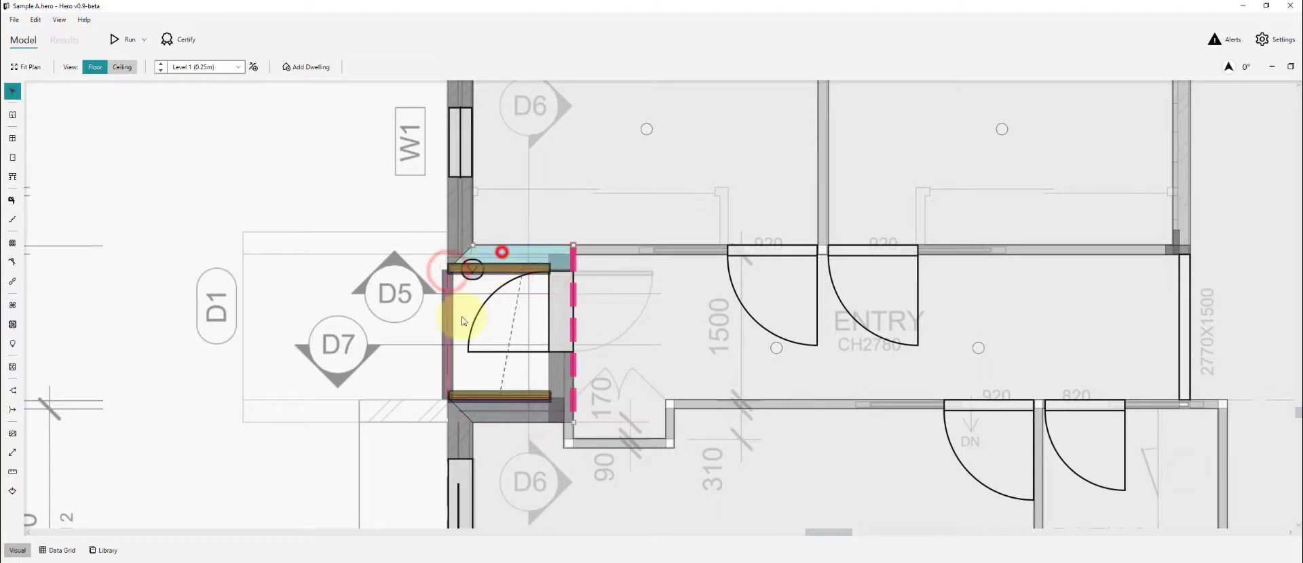
pyautogui.press('s')
pyautogui.click(446, 400)
pyautogui.rightClick(374, 418)
pyautogui.press('s')
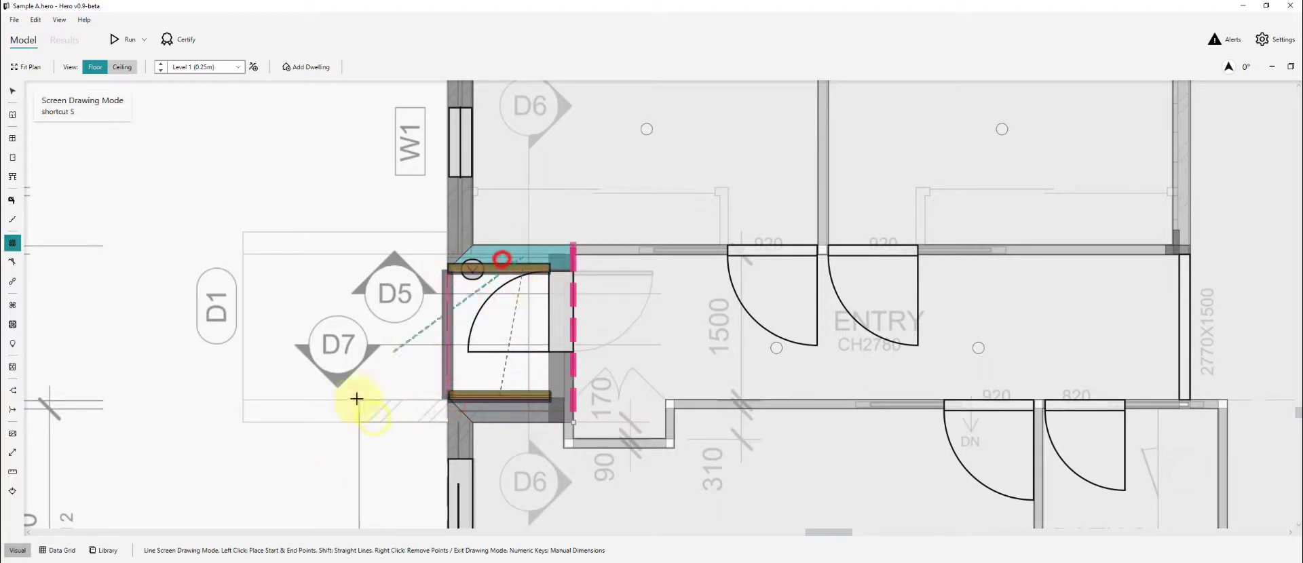
pyautogui.click(359, 401)
pyautogui.click(446, 400)
pyautogui.scroll(-3, 264, 435)
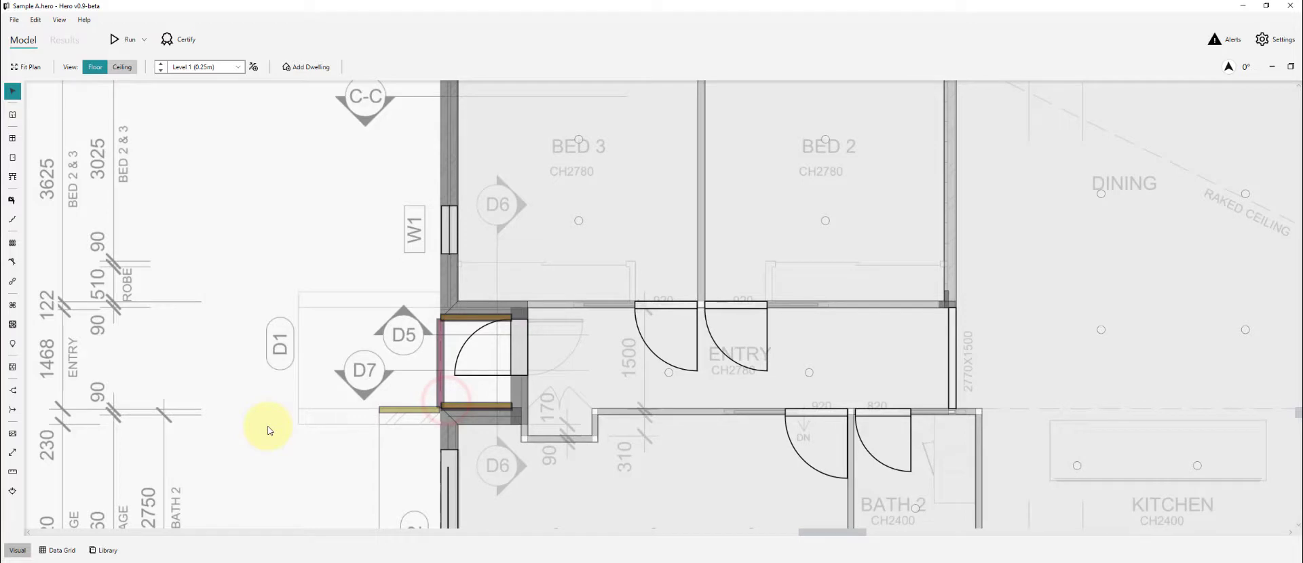
# Consult the site plan in the PDF and draw a north boundary screen for the Bed 3, Bed 2, Living and Bed 1 north walls.
pyautogui.scroll(-5, 271, 364)
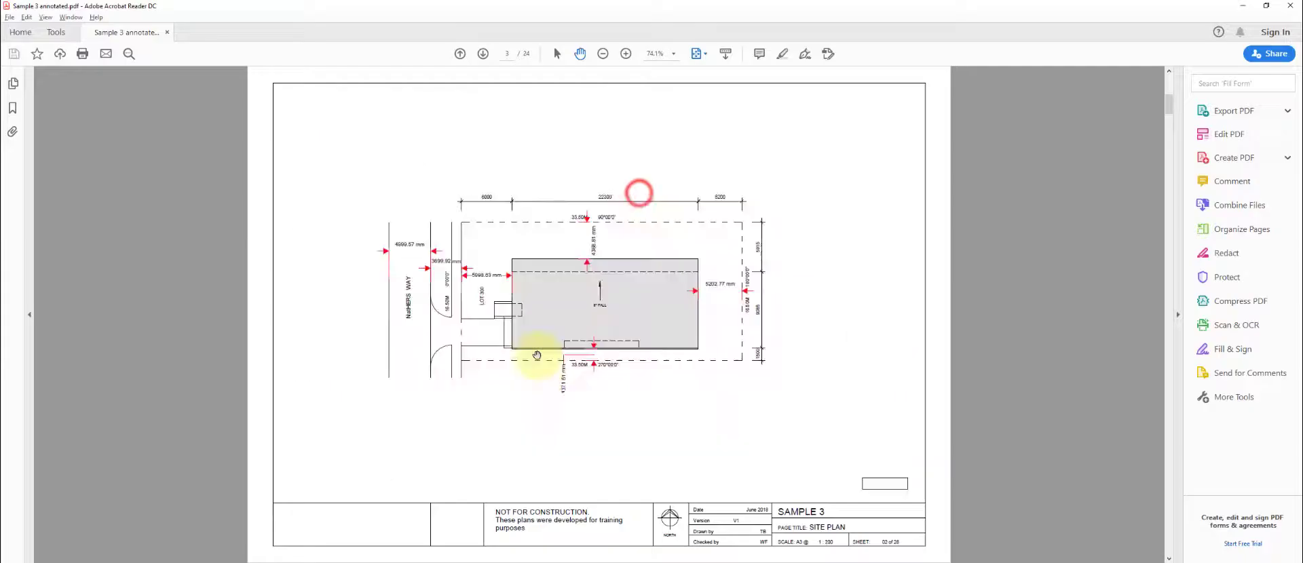
pyautogui.click(536, 397)
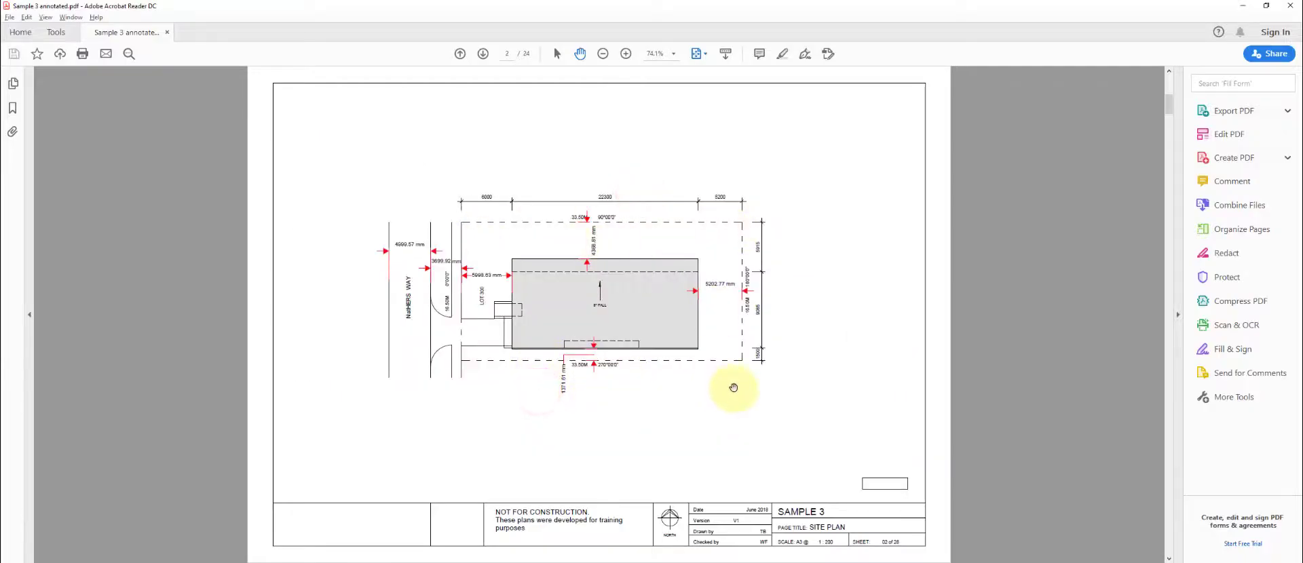
pyautogui.hotkey('alt', 'Tab')
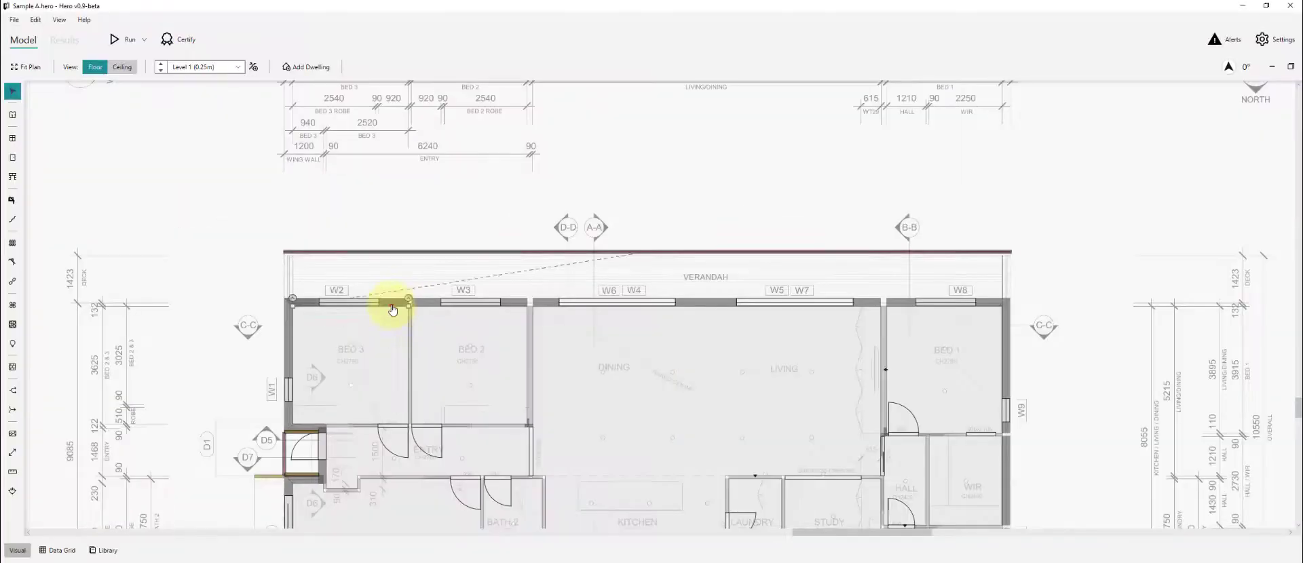
pyautogui.click(392, 305)
pyautogui.keyDown('ctrl'); pyautogui.click(432, 302); pyautogui.keyUp('ctrl')
pyautogui.keyDown('ctrl'); pyautogui.click(541, 302); pyautogui.keyUp('ctrl')
pyautogui.keyDown('ctrl'); pyautogui.click(905, 302); pyautogui.keyUp('ctrl')
pyautogui.scroll(-3, 765, 281)
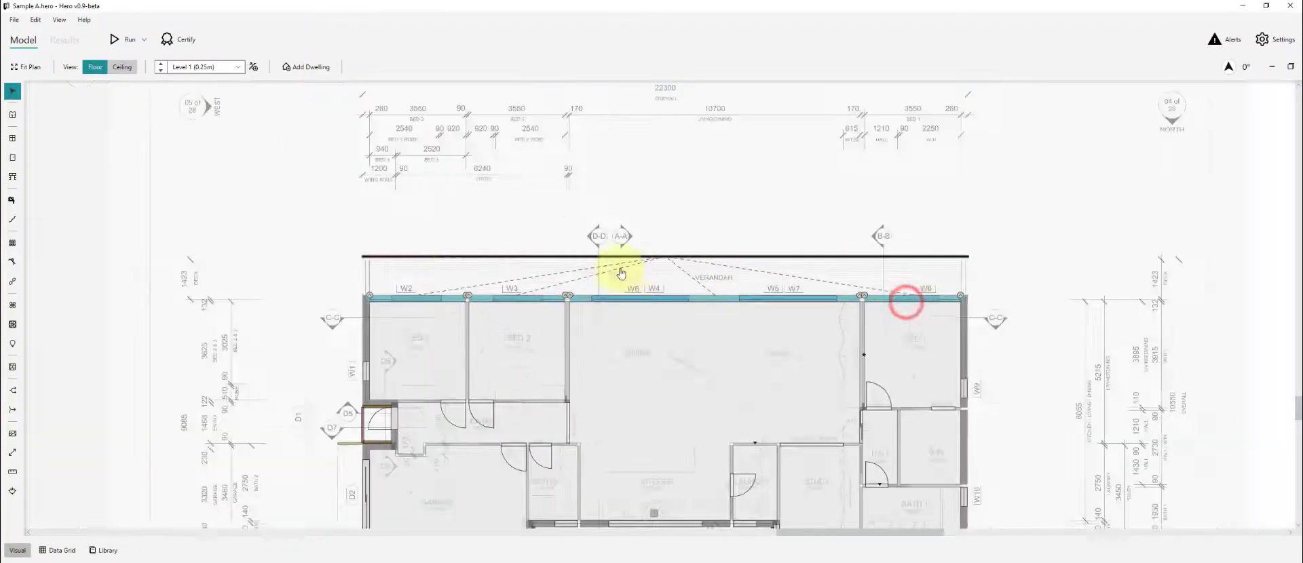
pyautogui.press('s')
pyautogui.click(922, 161)
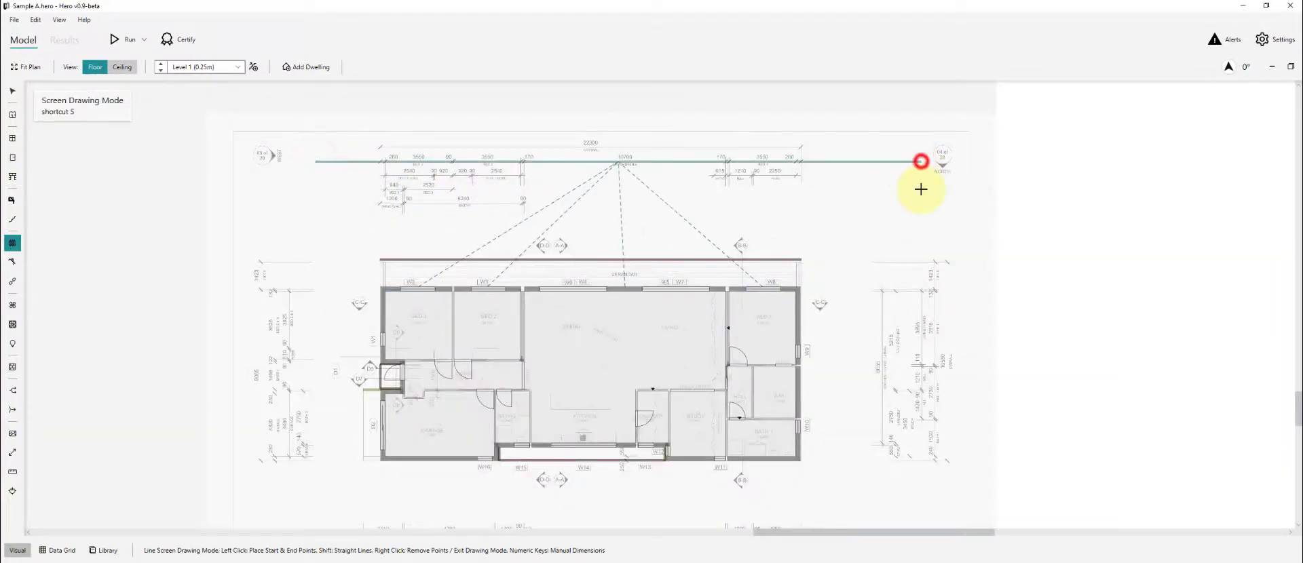
pyautogui.scroll(-1, 920, 191)
pyautogui.scroll(1, 959, 348)
pyautogui.click(887, 224)
pyautogui.rightClick(864, 310)
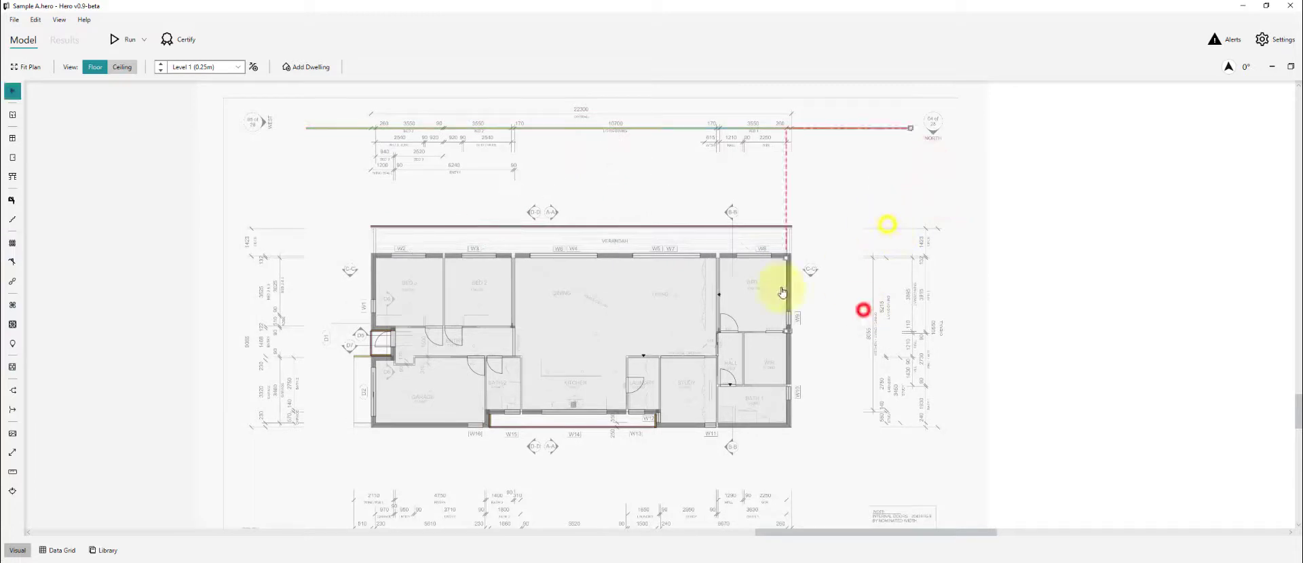
# Draw an east boundary screen for the east walls of Bed 1, the WIR and Bath 1.
pyautogui.rightClick(792, 353)
pyautogui.rightClick(789, 407)
pyautogui.scroll(3, 644, 475)
pyautogui.scroll(-2, 494, 463)
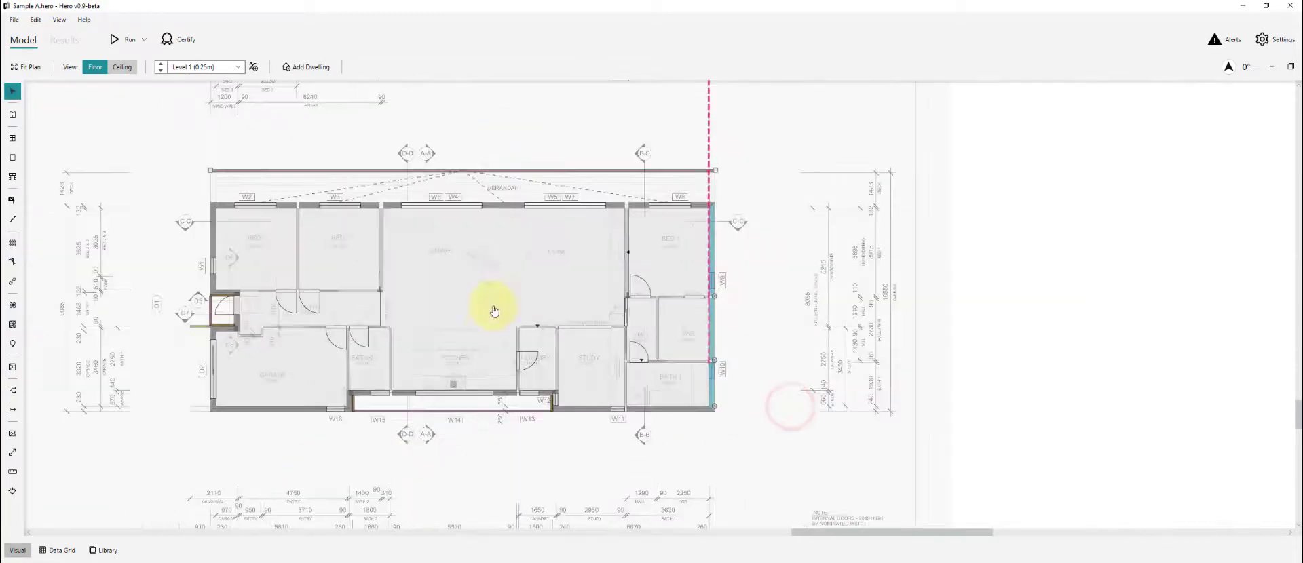
pyautogui.scroll(-1, 661, 363)
pyautogui.press('s')
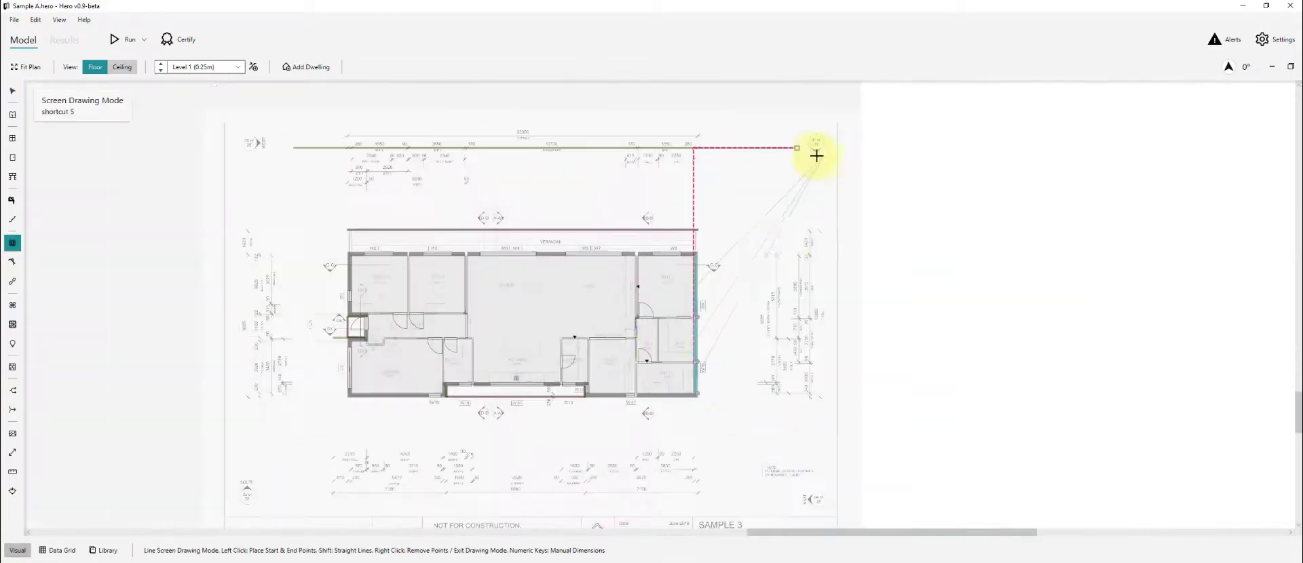
pyautogui.click(824, 488)
pyautogui.scroll(2, 720, 482)
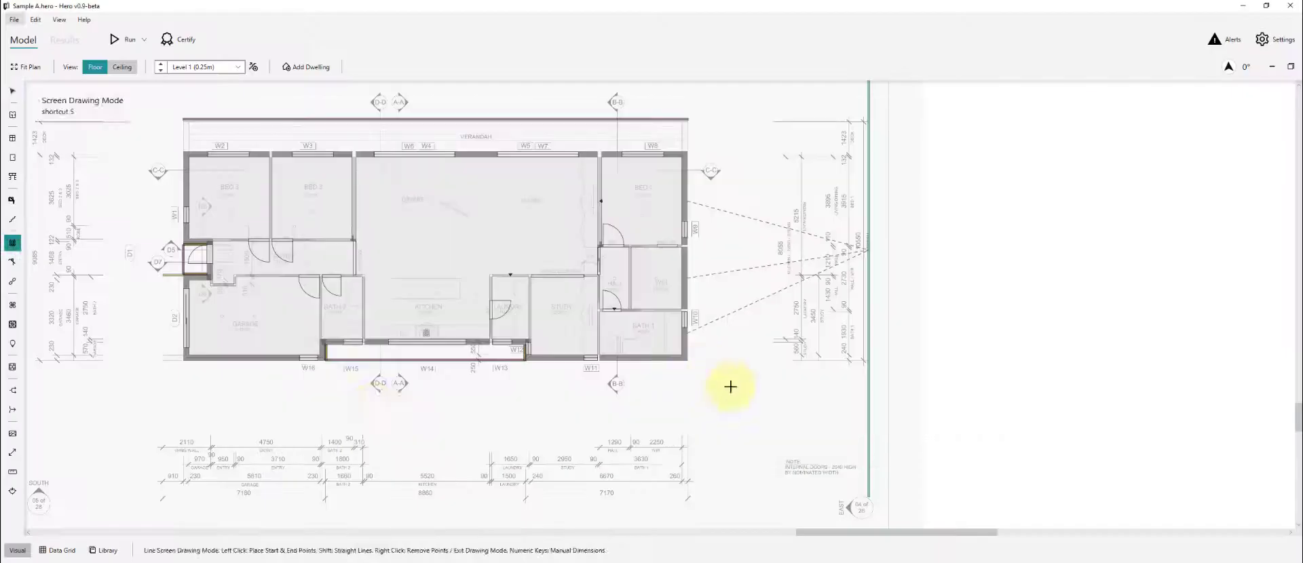
pyautogui.rightClick(727, 384)
# Draw a south boundary screen for all south walls, including the recess walls, and trim the east boundary screen to meet it.
pyautogui.click(262, 357)
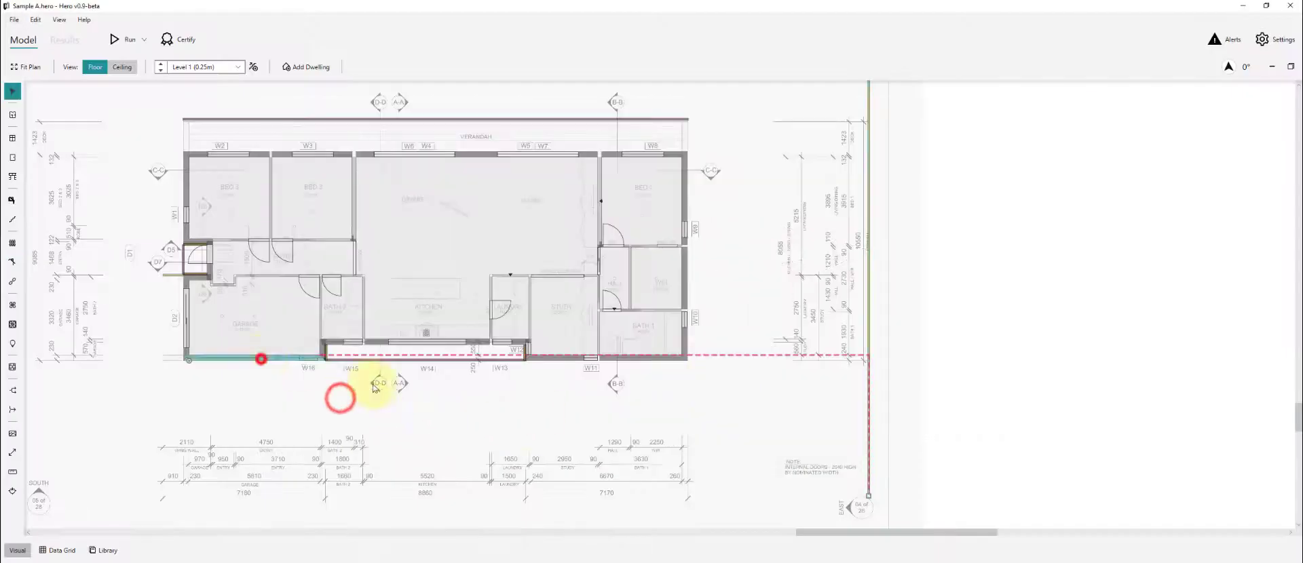
pyautogui.scroll(2, 374, 389)
pyautogui.click(299, 307)
pyautogui.click(387, 302)
pyautogui.click(620, 306)
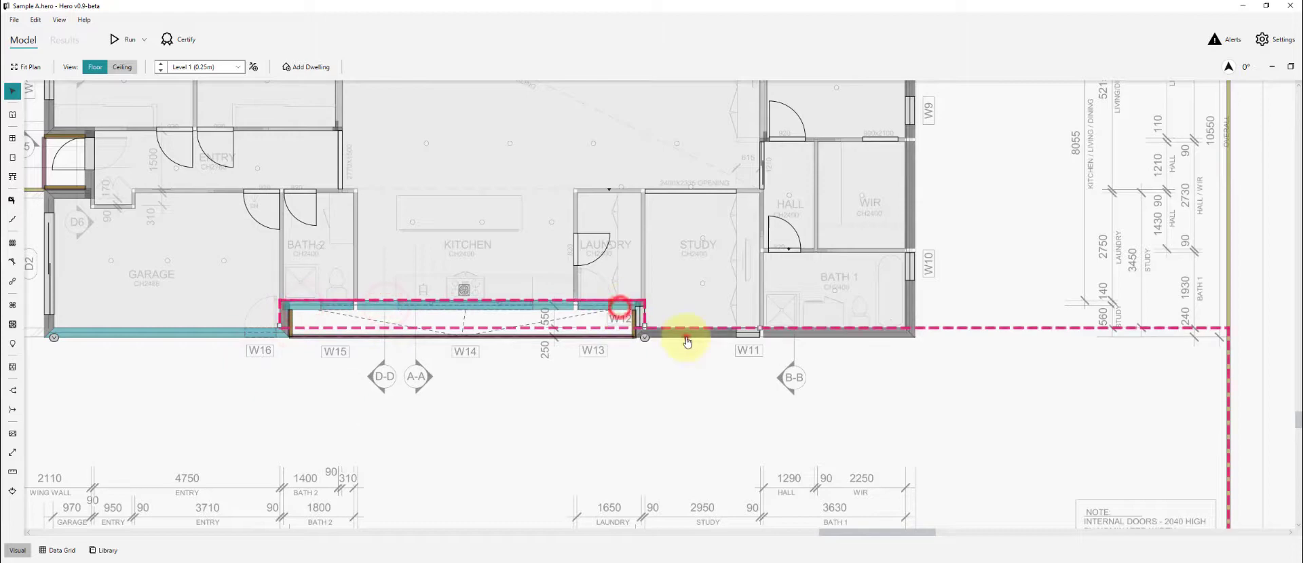
pyautogui.keyDown('ctrl'); pyautogui.click(687, 338); pyautogui.keyUp('ctrl')
pyautogui.keyDown('ctrl'); pyautogui.click(838, 335); pyautogui.keyUp('ctrl')
pyautogui.scroll(-2, 832, 326)
pyautogui.press('s')
pyautogui.click(1105, 379)
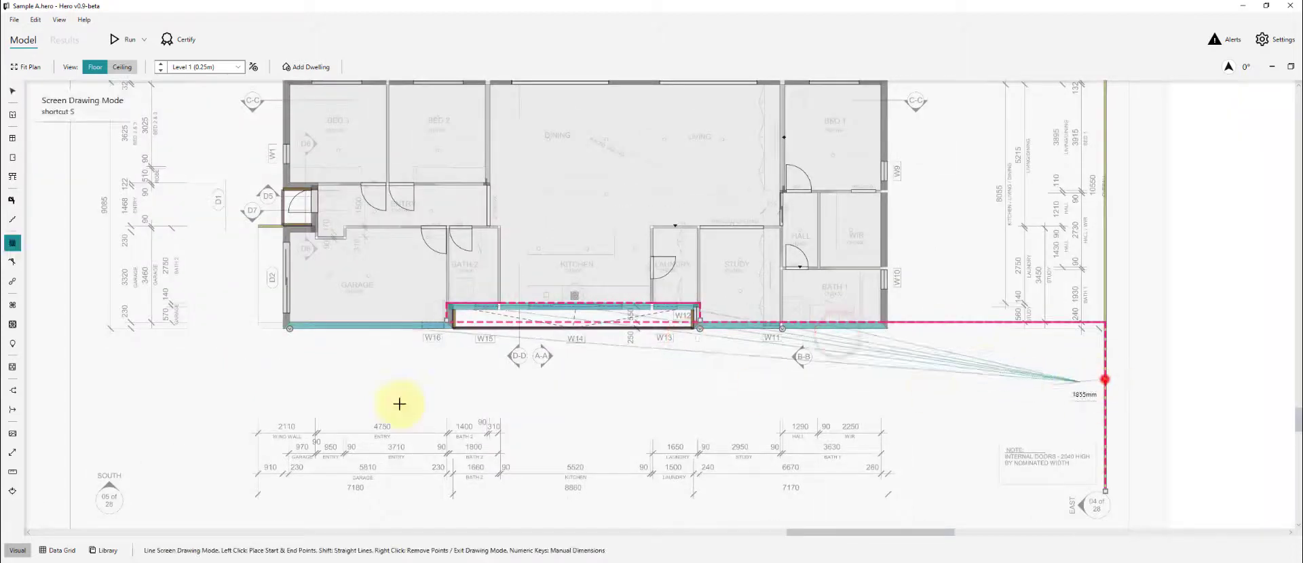
pyautogui.click(76, 379)
pyautogui.click(1106, 493)
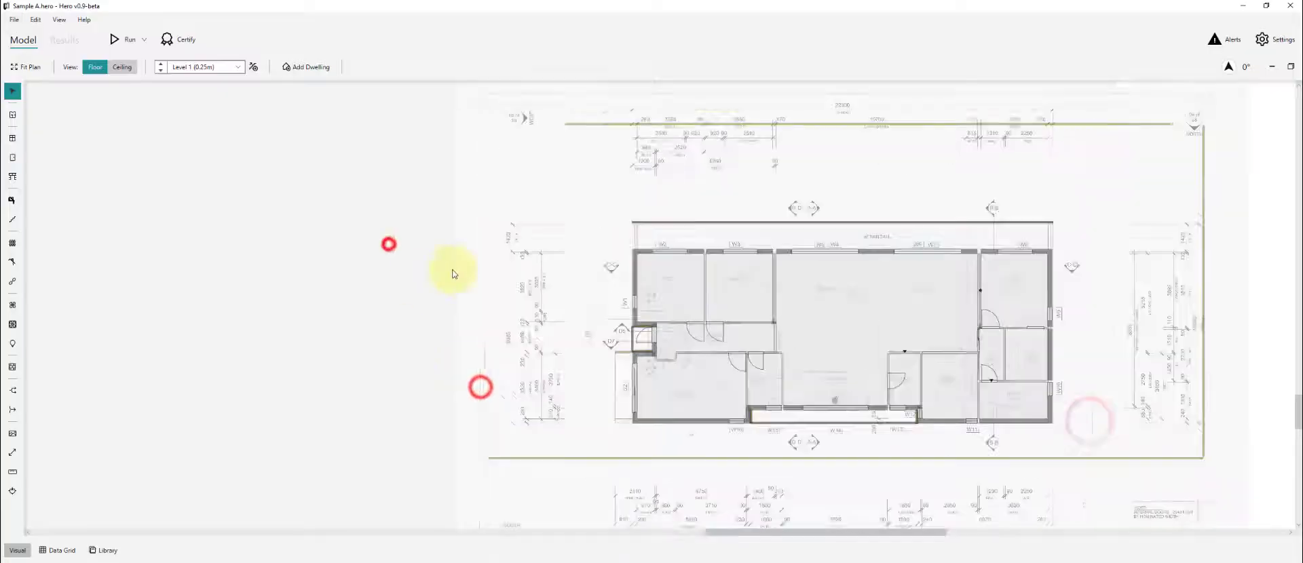
# Draw a west boundary screen about 17.9 m long for the west-facing walls of Bed 3, the Entry and the Garage.
pyautogui.press('s')
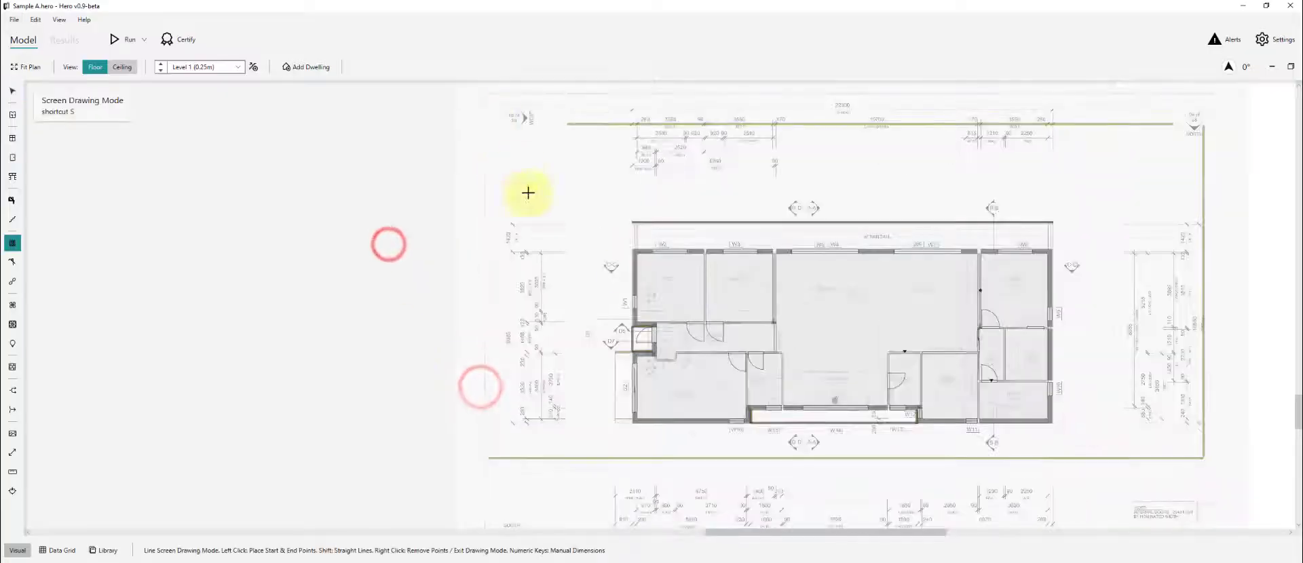
pyautogui.scroll(3, 527, 192)
pyautogui.click(634, 275)
pyautogui.keyDown('ctrl'); pyautogui.click(623, 316); pyautogui.keyUp('ctrl')
pyautogui.keyDown('ctrl'); pyautogui.click(667, 289); pyautogui.keyUp('ctrl')
pyautogui.scroll(-3, 668, 289)
pyautogui.press('s')
pyautogui.click(559, 167)
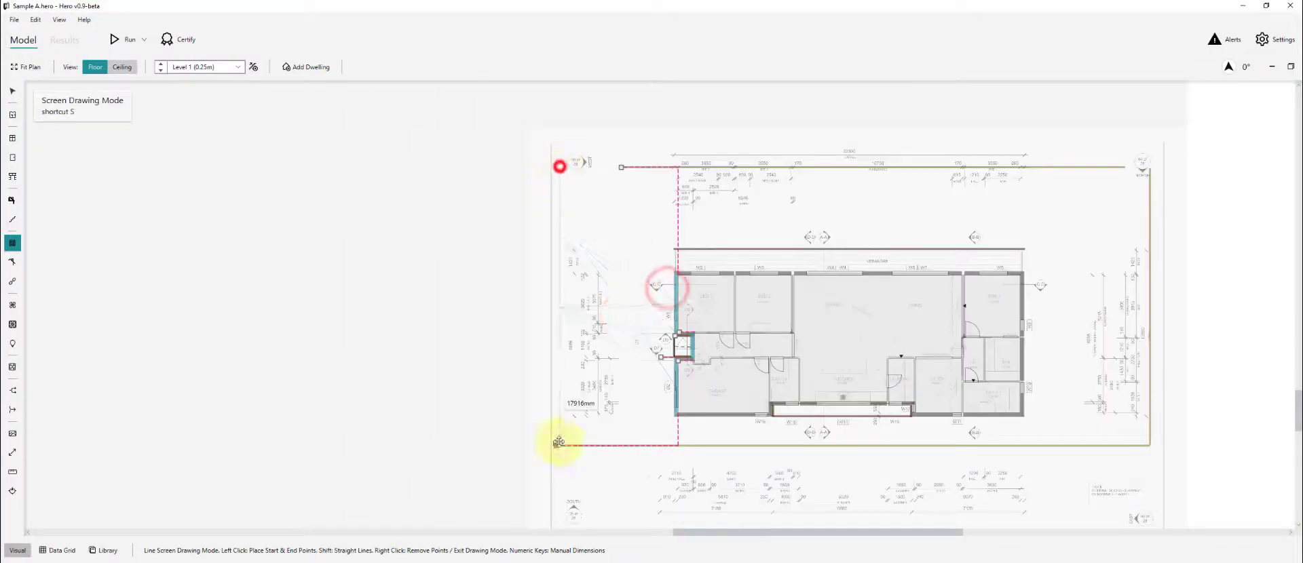
pyautogui.click(559, 441)
pyautogui.rightClick(559, 440)
# Adjust the ends of the boundary screens so they meet at the site corners.
pyautogui.scroll(2, 559, 440)
pyautogui.click(560, 428)
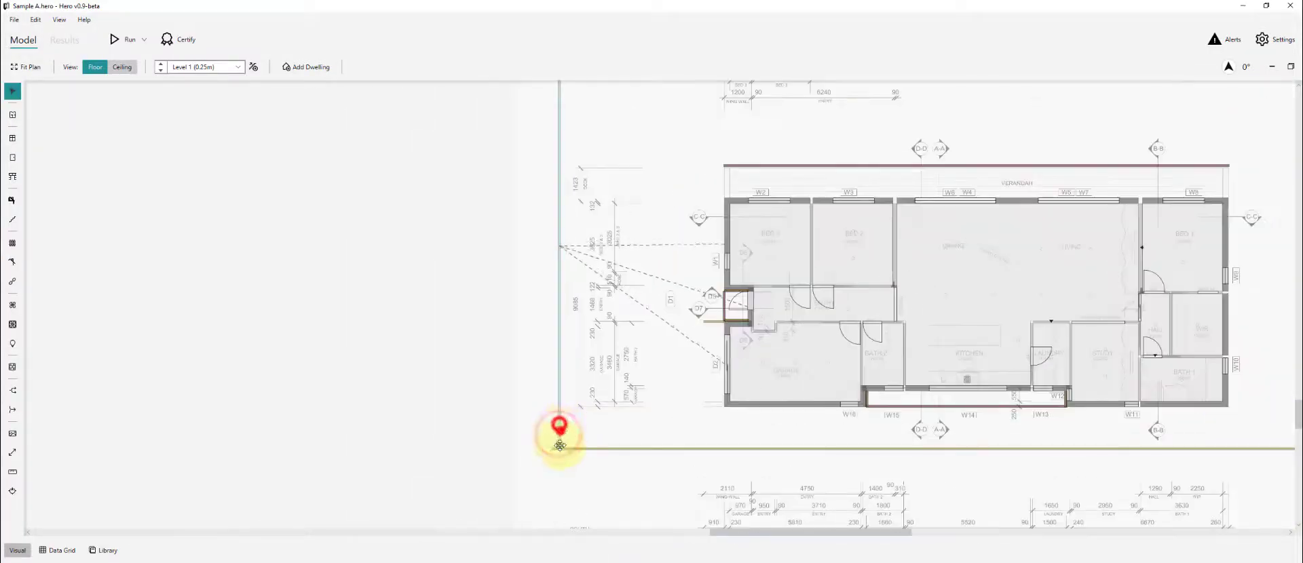
pyautogui.scroll(-2, 560, 429)
pyautogui.scroll(2, 594, 202)
pyautogui.click(606, 202)
pyautogui.moveTo(632, 176); pyautogui.dragTo(547, 176)
pyautogui.click(611, 233)
pyautogui.scroll(-3, 611, 233)
pyautogui.moveTo(1003, 201); pyautogui.dragTo(1024, 202)
pyautogui.moveTo(968, 326); pyautogui.dragTo(887, 360)
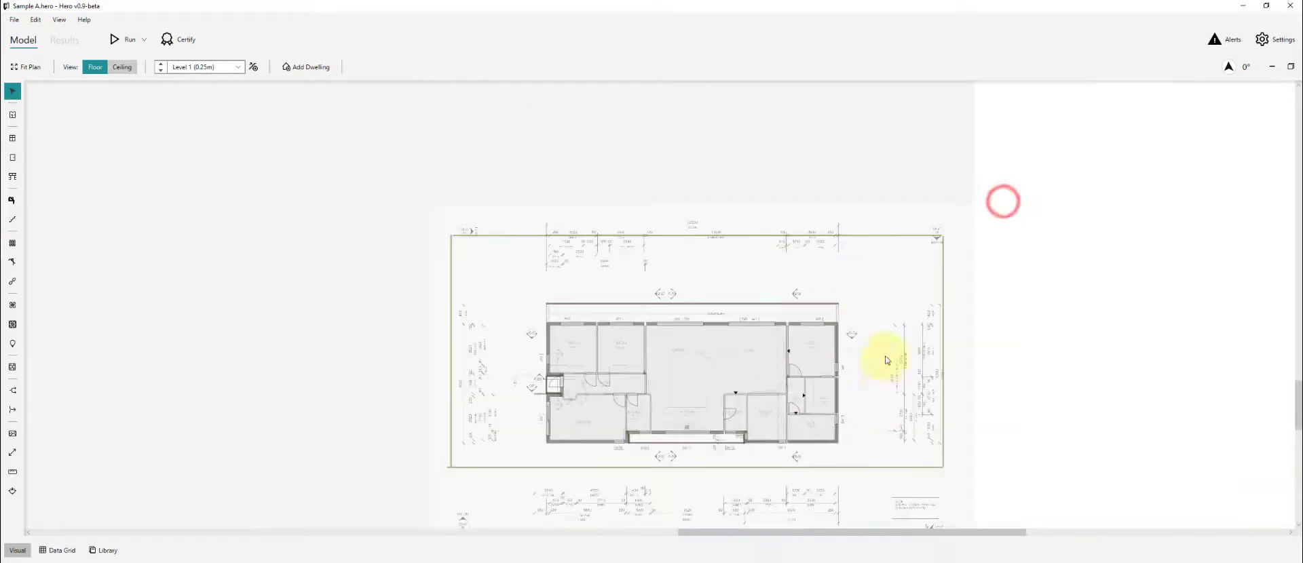
pyautogui.click(581, 279)
# Check the site plan PDF and draw a house-wide screen beyond the north boundary for the Bed 3, Bed 2, Living and Bed 1 north walls.
pyautogui.hotkey('alt', 'Tab')
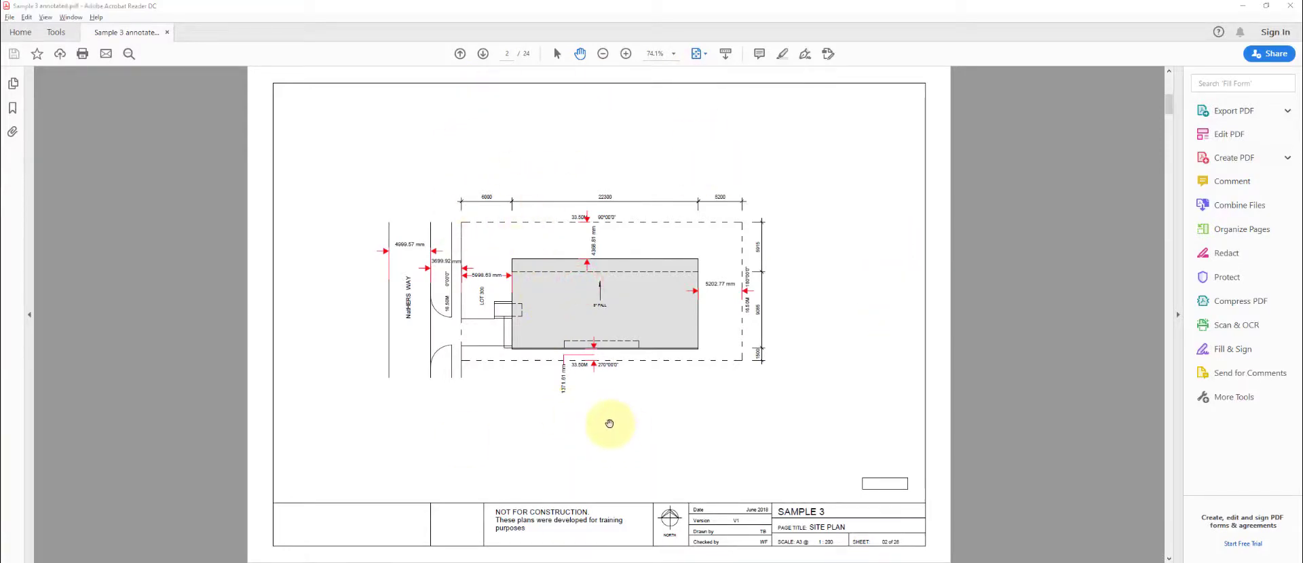
pyautogui.hotkey('alt', 'Tab')
pyautogui.scroll(5, 730, 323)
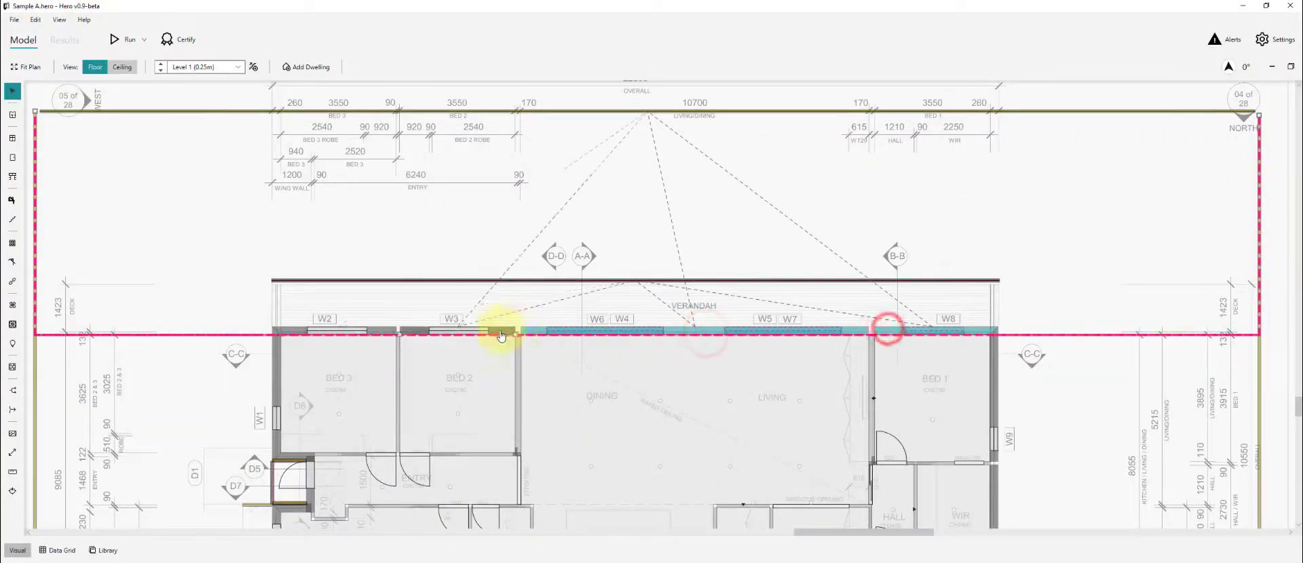
pyautogui.scroll(-5, 387, 285)
pyautogui.press('s')
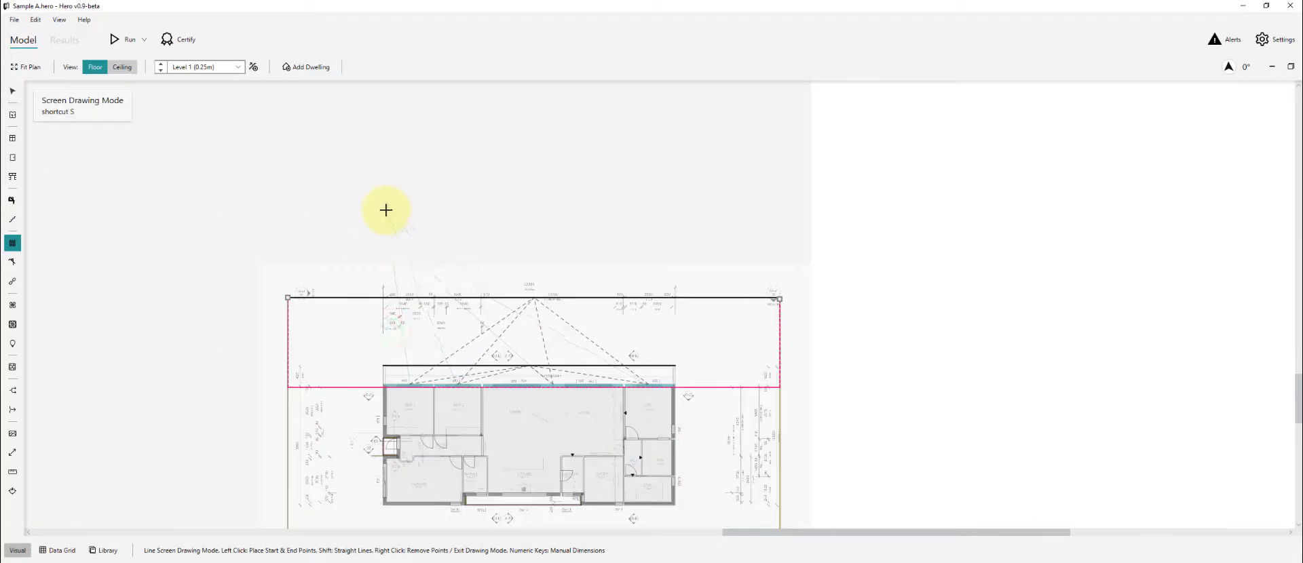
pyautogui.click(675, 211)
# Draw a second screen beyond the east boundary for the east walls of Bed 1, the WIR and Bath 1.
pyautogui.scroll(4, 745, 484)
pyautogui.click(599, 350)
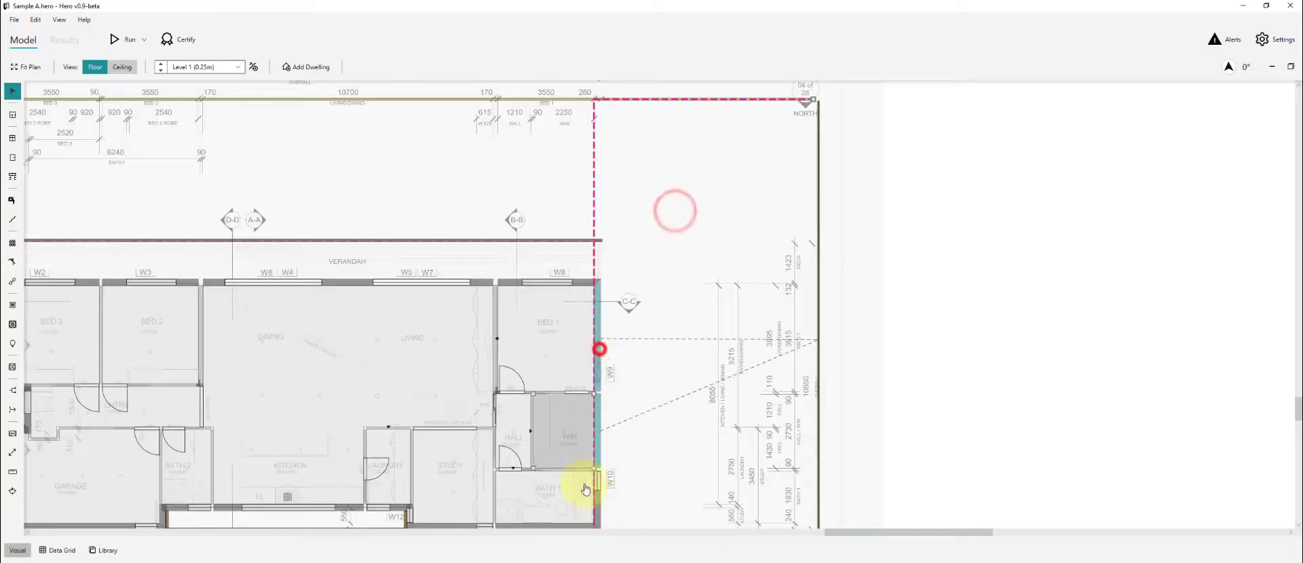
pyautogui.keyDown('ctrl'); pyautogui.click(599, 509); pyautogui.keyUp('ctrl')
pyautogui.scroll(-2, 765, 332)
pyautogui.press('s')
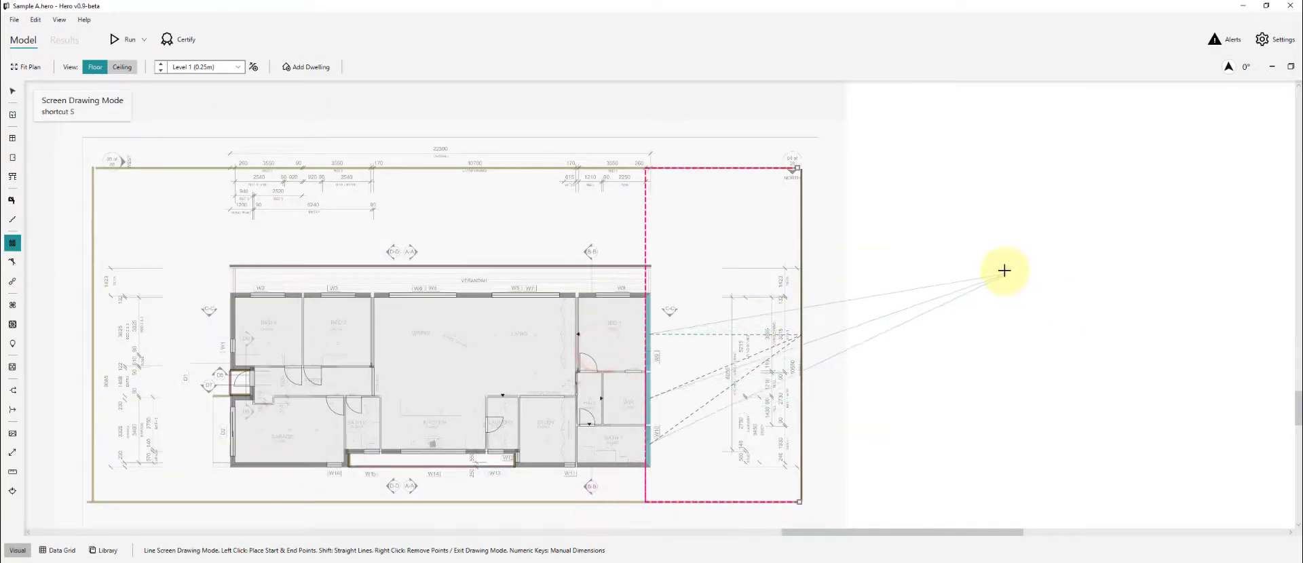
pyautogui.click(1004, 271)
pyautogui.keyDown('shift'); pyautogui.click(1011, 465); pyautogui.keyUp('shift')
pyautogui.scroll(-3, 1003, 372)
pyautogui.press('Escape')
# Draw a house-wide screen beyond the south boundary for the Garage, recess, Study and Bath 1 south walls.
pyautogui.scroll(5, 763, 475)
pyautogui.click(848, 321)
pyautogui.click(699, 323)
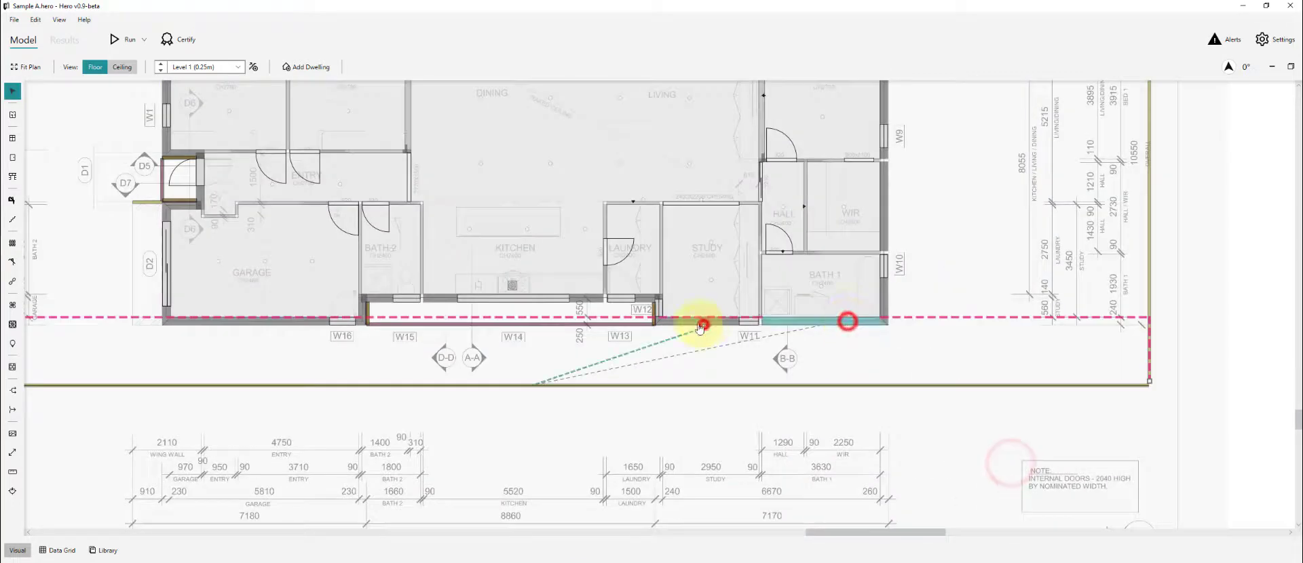
pyautogui.keyDown('ctrl'); pyautogui.click(854, 321); pyautogui.keyUp('ctrl')
pyautogui.keyDown('ctrl'); pyautogui.click(594, 301); pyautogui.keyUp('ctrl')
pyautogui.keyDown('ctrl'); pyautogui.click(653, 303); pyautogui.keyUp('ctrl')
pyautogui.keyDown('ctrl'); pyautogui.click(369, 300); pyautogui.keyUp('ctrl')
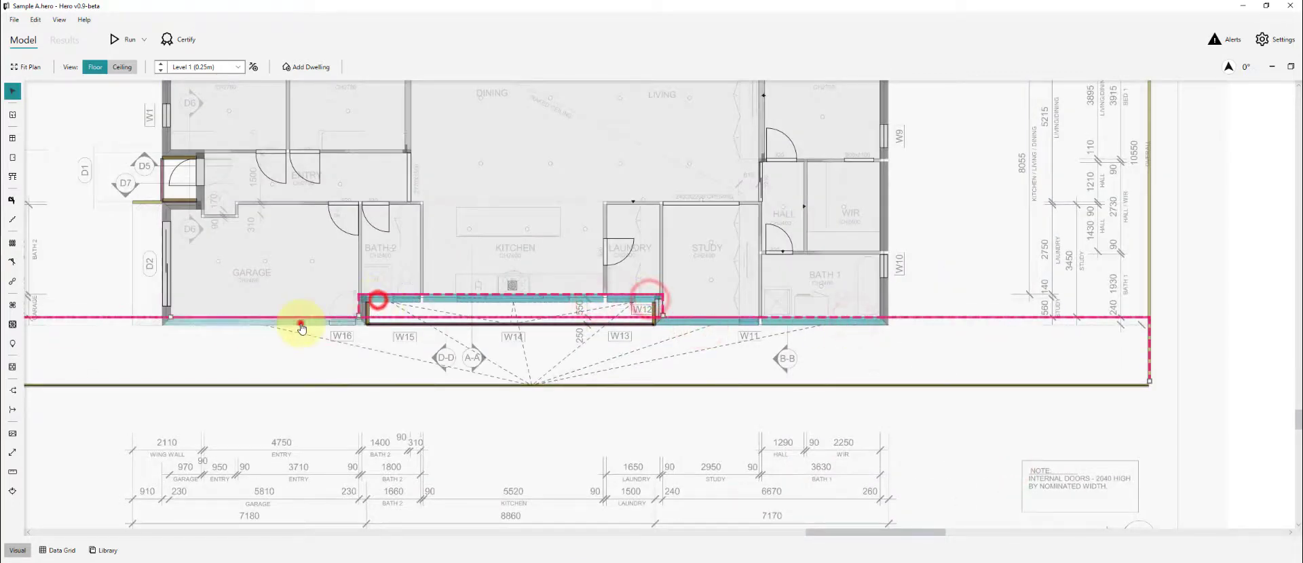
pyautogui.keyDown('ctrl'); pyautogui.click(299, 323); pyautogui.keyUp('ctrl')
pyautogui.scroll(-3, 766, 421)
pyautogui.press('s')
pyautogui.click(751, 417)
pyautogui.keyDown('shift'); pyautogui.click(334, 356); pyautogui.keyUp('shift')
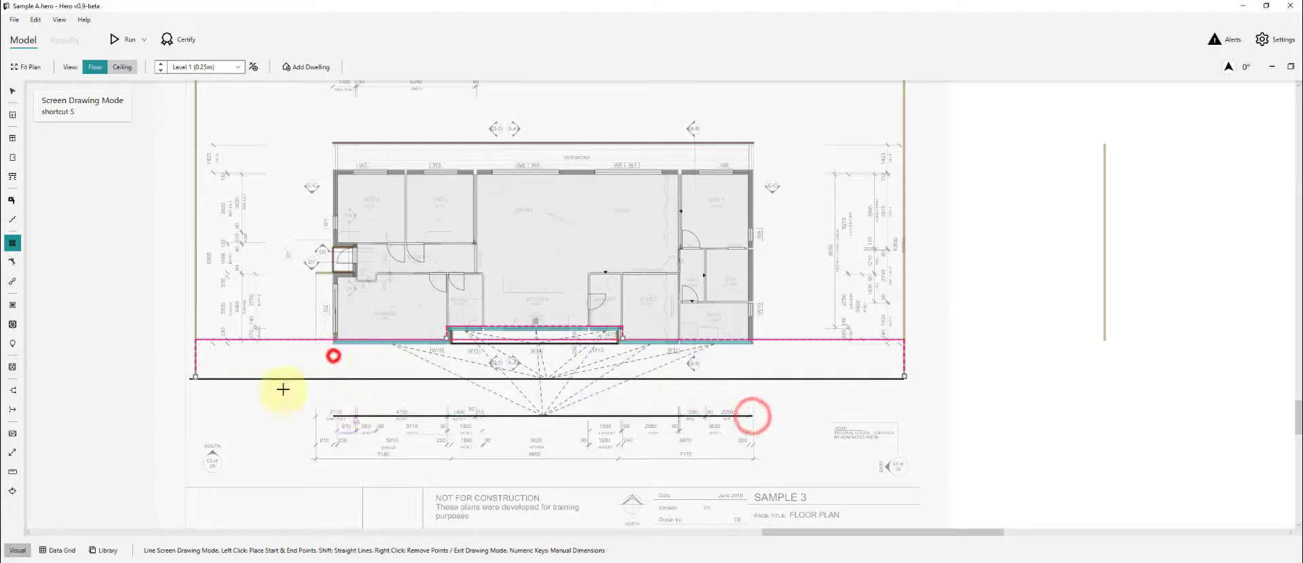
pyautogui.press('Escape')
# Check the street widths in the site plan PDF and draw a screen about 9.2 m long beyond the west boundary for the west-facing walls.
pyautogui.moveTo(282, 390); pyautogui.dragTo(404, 447)
pyautogui.click(457, 252)
pyautogui.scroll(3, 429, 333)
pyautogui.keyDown('ctrl'); pyautogui.click(480, 341); pyautogui.keyUp('ctrl')
pyautogui.scroll(2, 499, 338)
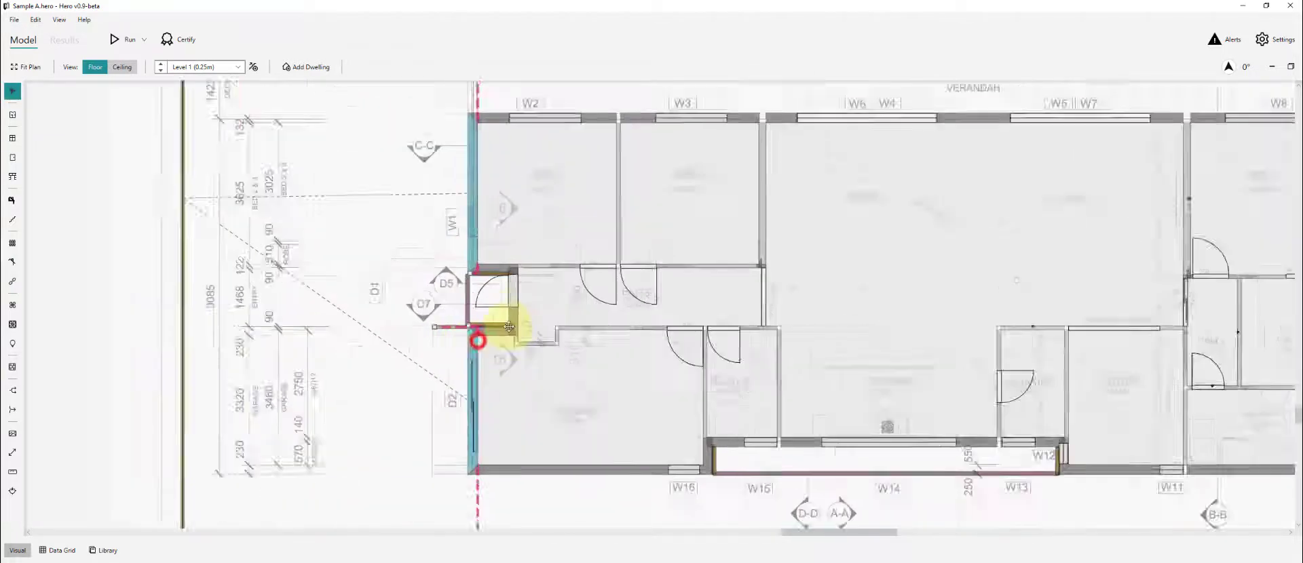
pyautogui.keyDown('ctrl'); pyautogui.click(513, 314); pyautogui.keyUp('ctrl')
pyautogui.scroll(-7, 845, 316)
pyautogui.press('s')
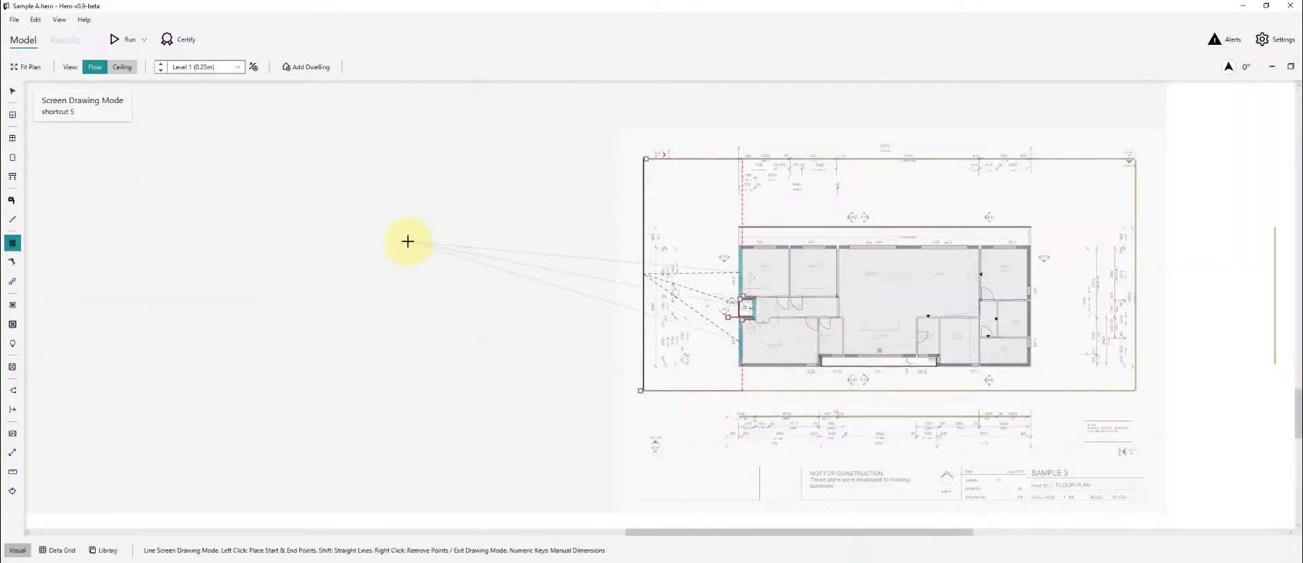
pyautogui.hotkey('alt', 'Tab')
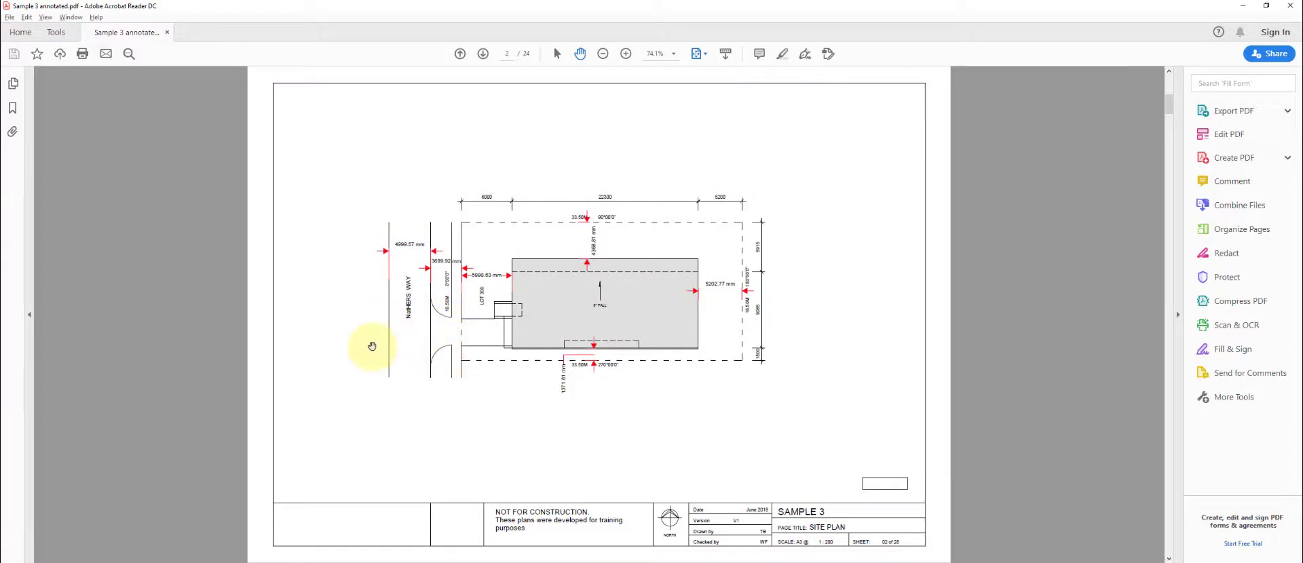
pyautogui.hotkey('alt', 'Tab')
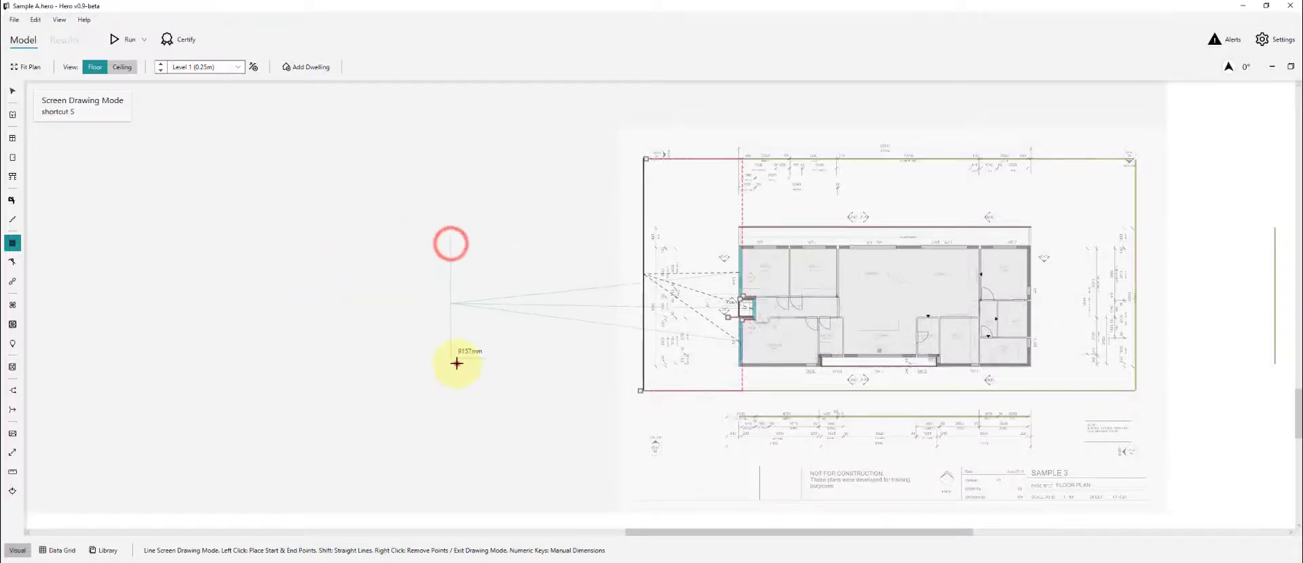
pyautogui.click(457, 364)
pyautogui.rightClick(427, 421)
pyautogui.scroll(-1, 552, 387)
pyautogui.scroll(1, 1102, 283)
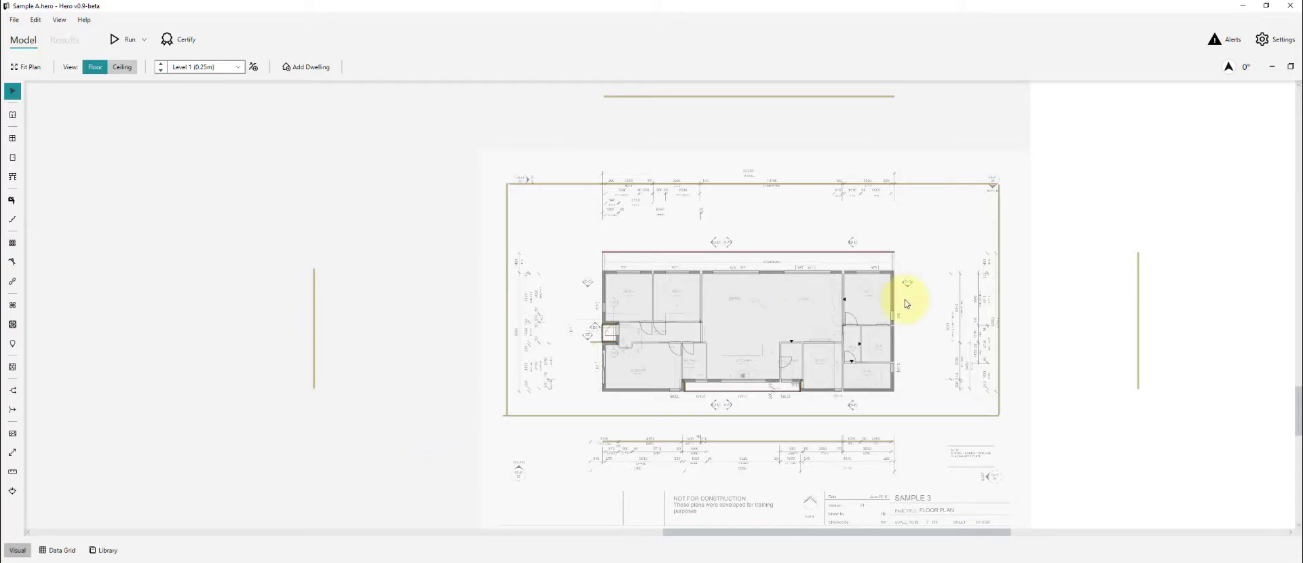
# Pull both wing-wall extents of the Bed 3 north wall in from the boundary corners to the ends of the verandah eave.
pyautogui.scroll(2, 905, 300)
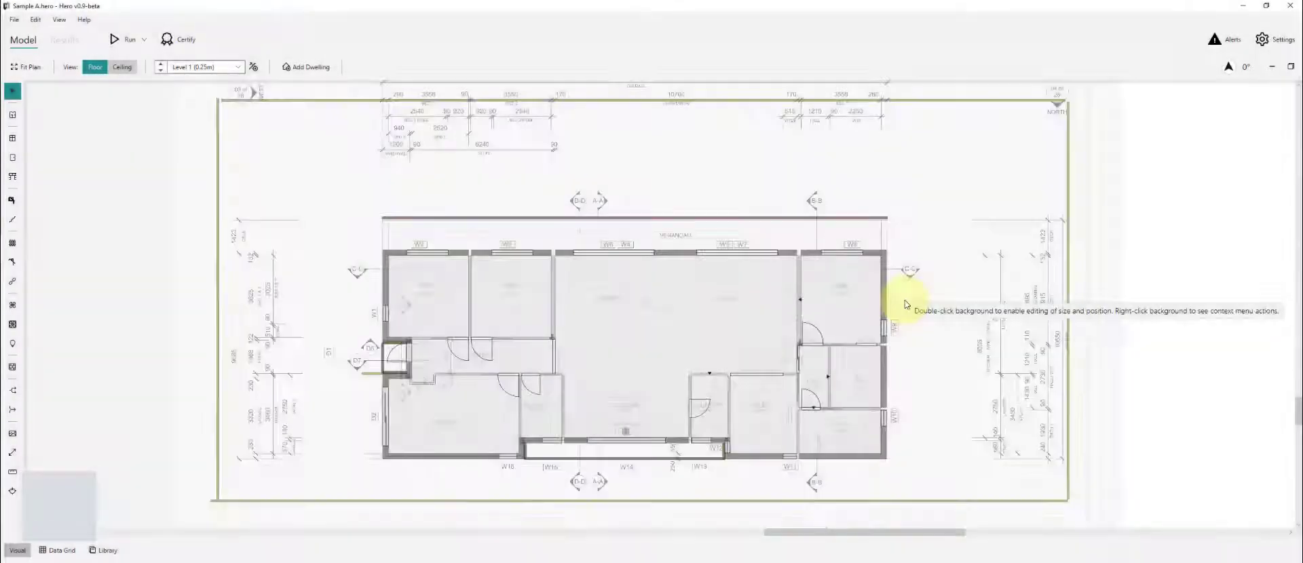
pyautogui.click(914, 302)
pyautogui.scroll(3, 514, 255)
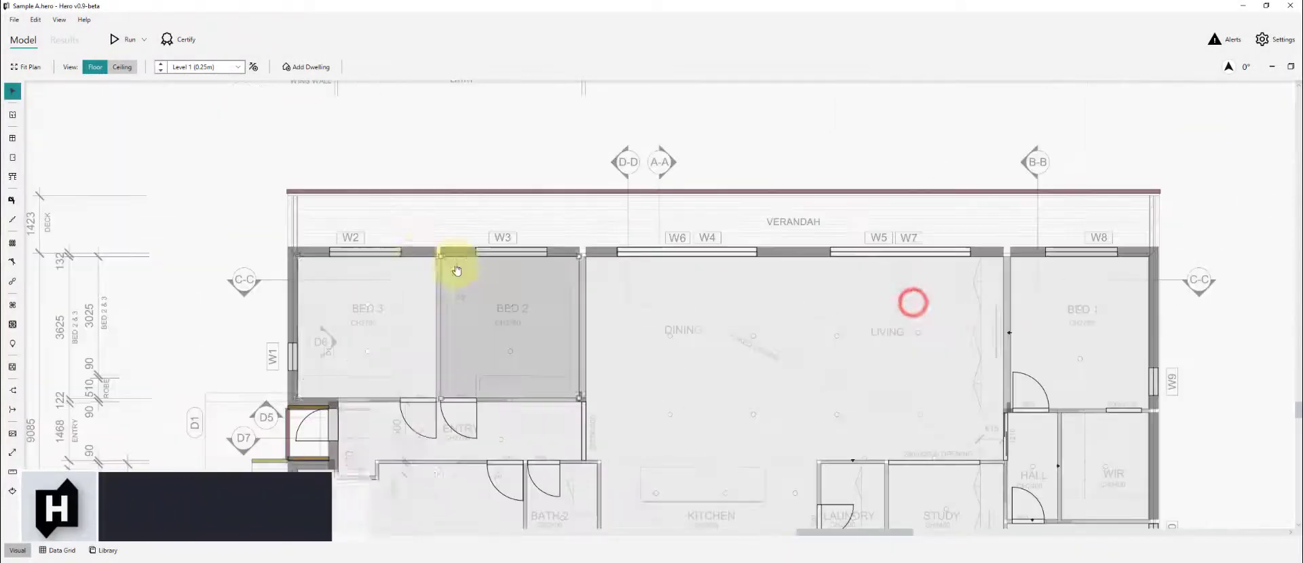
pyautogui.click(420, 253)
pyautogui.scroll(-2, 695, 359)
pyautogui.moveTo(213, 104); pyautogui.dragTo(417, 256)
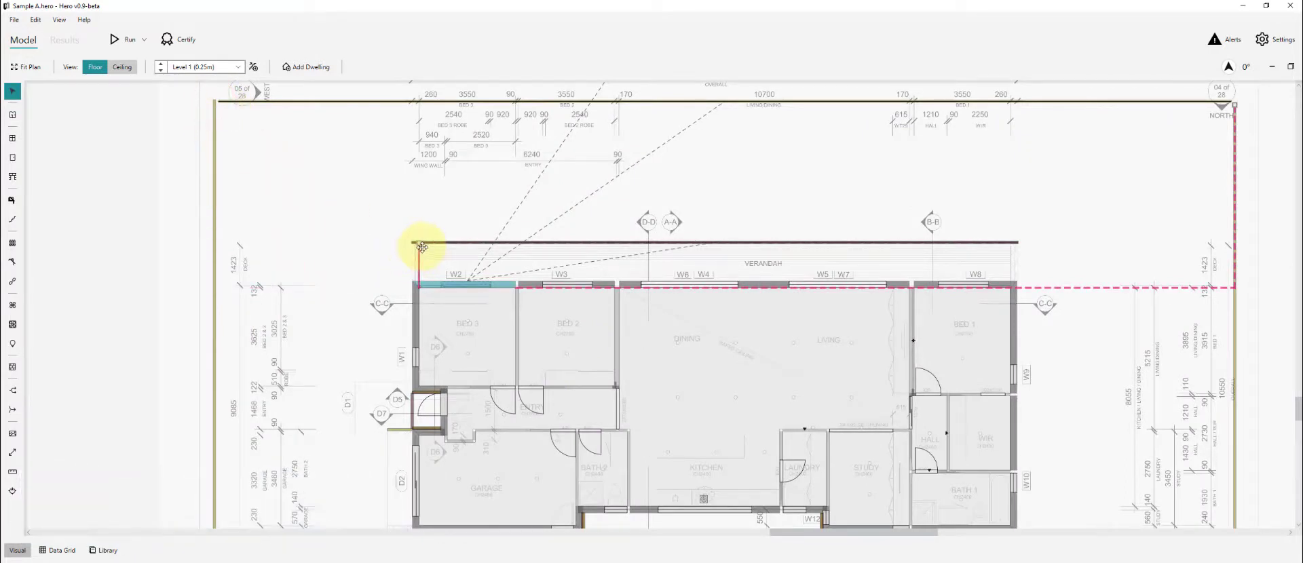
pyautogui.moveTo(1201, 124); pyautogui.dragTo(1017, 239)
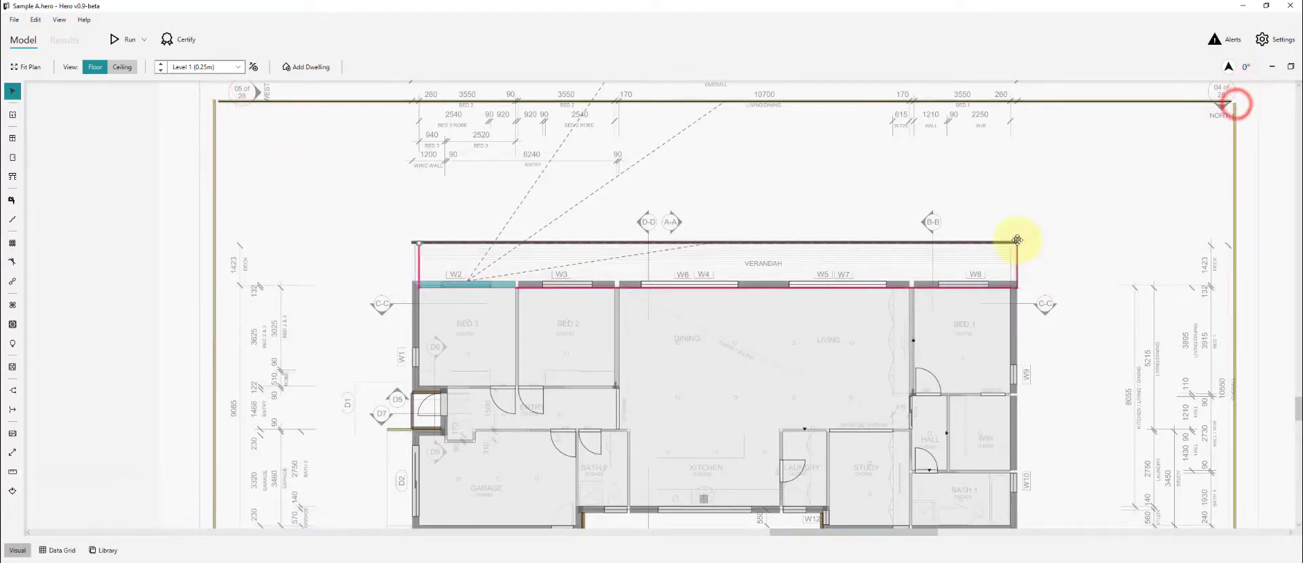
# Bring the Bed 2 north wall's two wing-wall extents in from the boundary corners to the verandah eave line.
pyautogui.scroll(2, 805, 279)
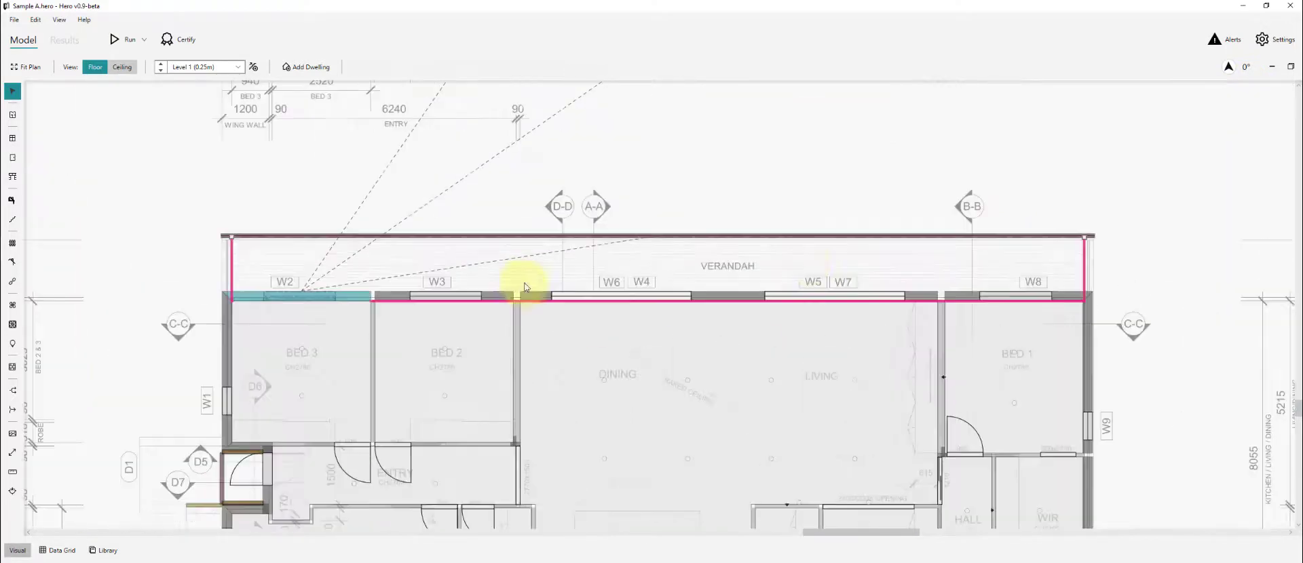
pyautogui.click(495, 297)
pyautogui.scroll(-3, 495, 297)
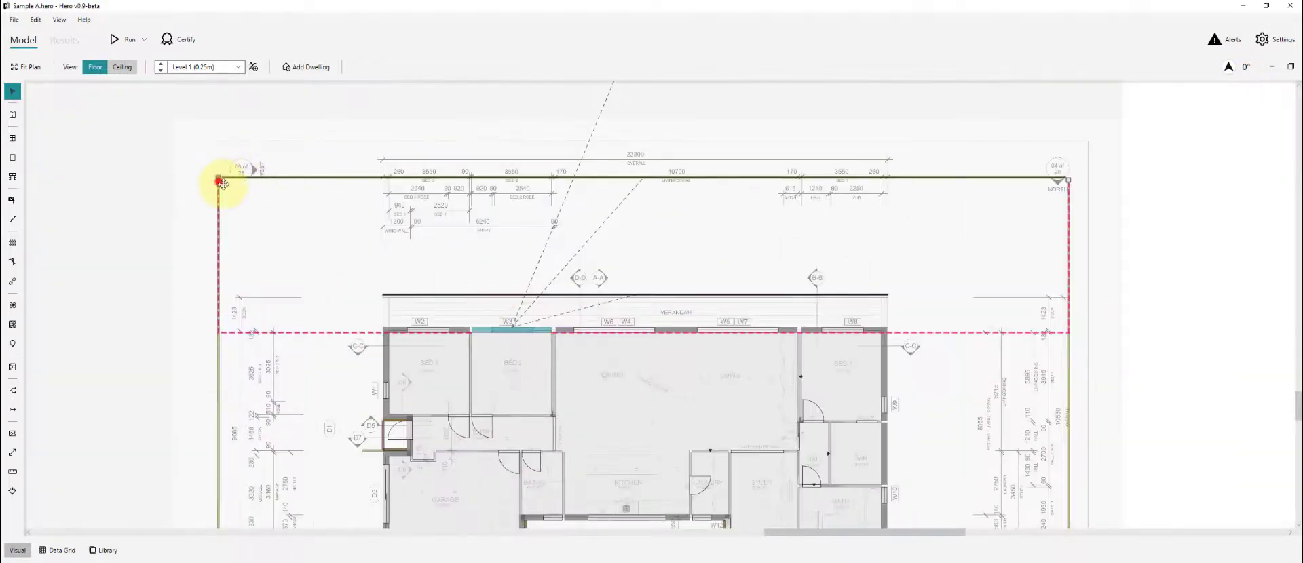
pyautogui.moveTo(223, 184); pyautogui.dragTo(384, 291)
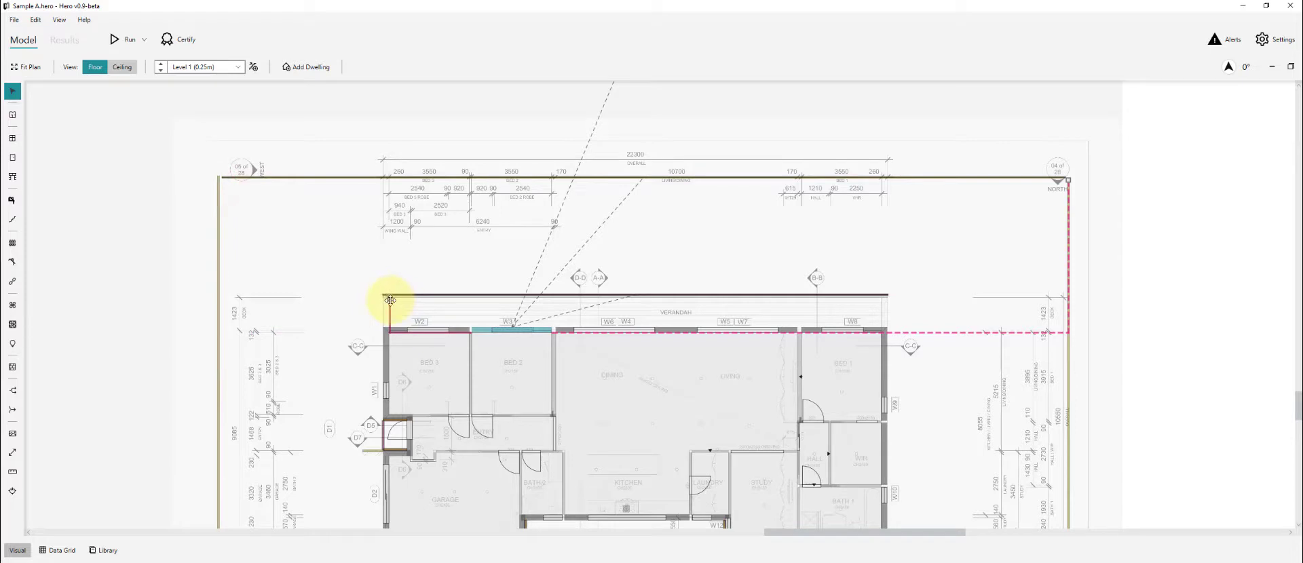
pyautogui.moveTo(995, 229); pyautogui.dragTo(872, 299)
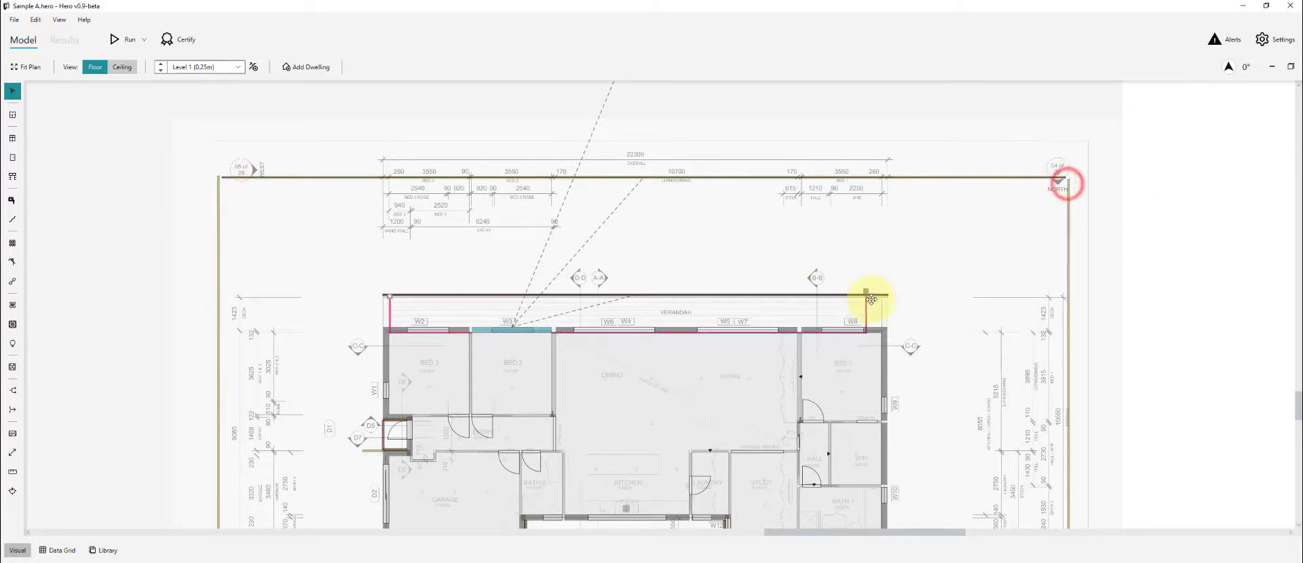
# Shorten both wing-wall extents of the Living north wall from the boundary corners to the verandah eave line.
pyautogui.click(667, 331)
pyautogui.moveTo(221, 177); pyautogui.dragTo(388, 295)
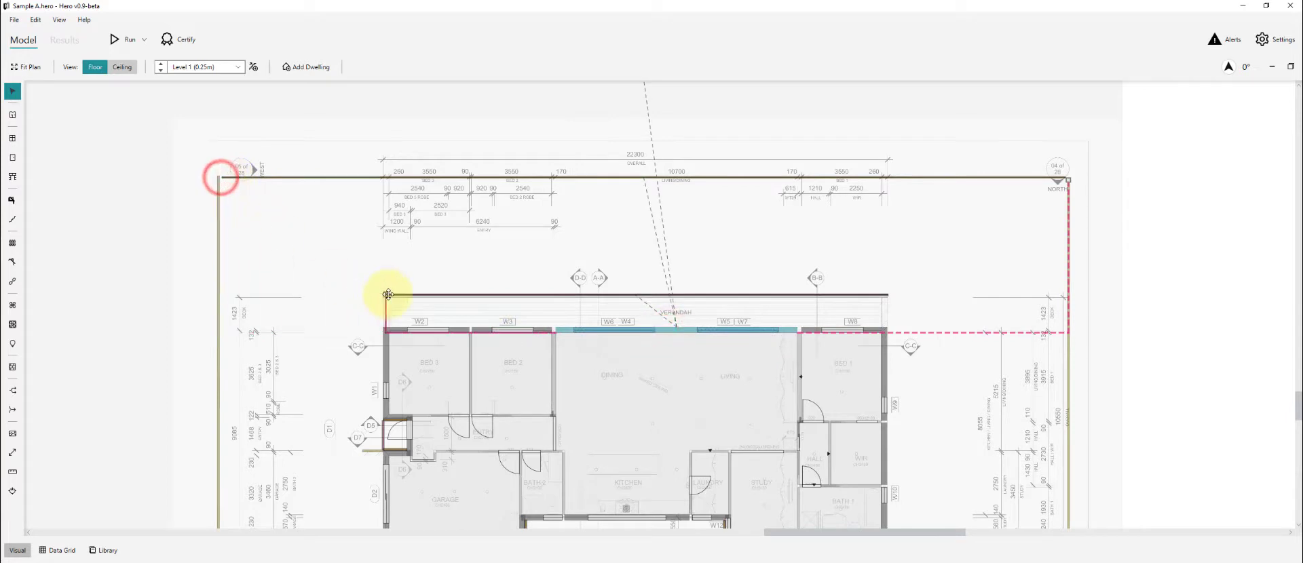
pyautogui.moveTo(1071, 180); pyautogui.dragTo(879, 295)
# Move the wing-wall extents of the Bed 1 north wall from the boundary corners to both ends of the verandah eave and deselect it.
pyautogui.click(809, 331)
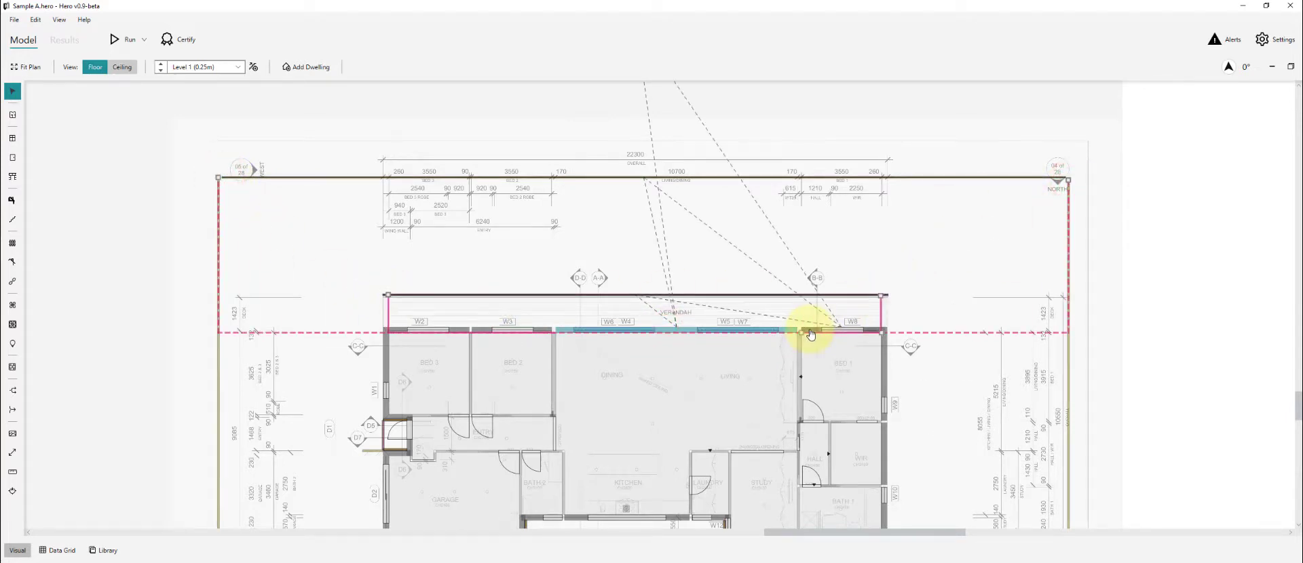
pyautogui.moveTo(1072, 180); pyautogui.dragTo(894, 281)
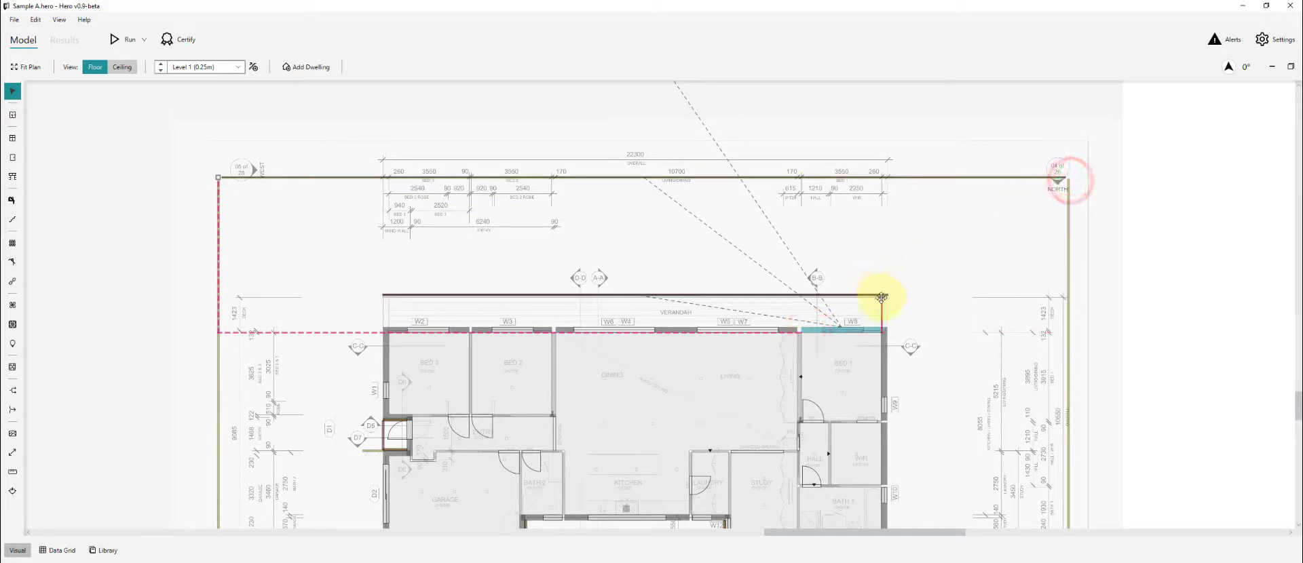
pyautogui.moveTo(218, 180); pyautogui.dragTo(375, 292)
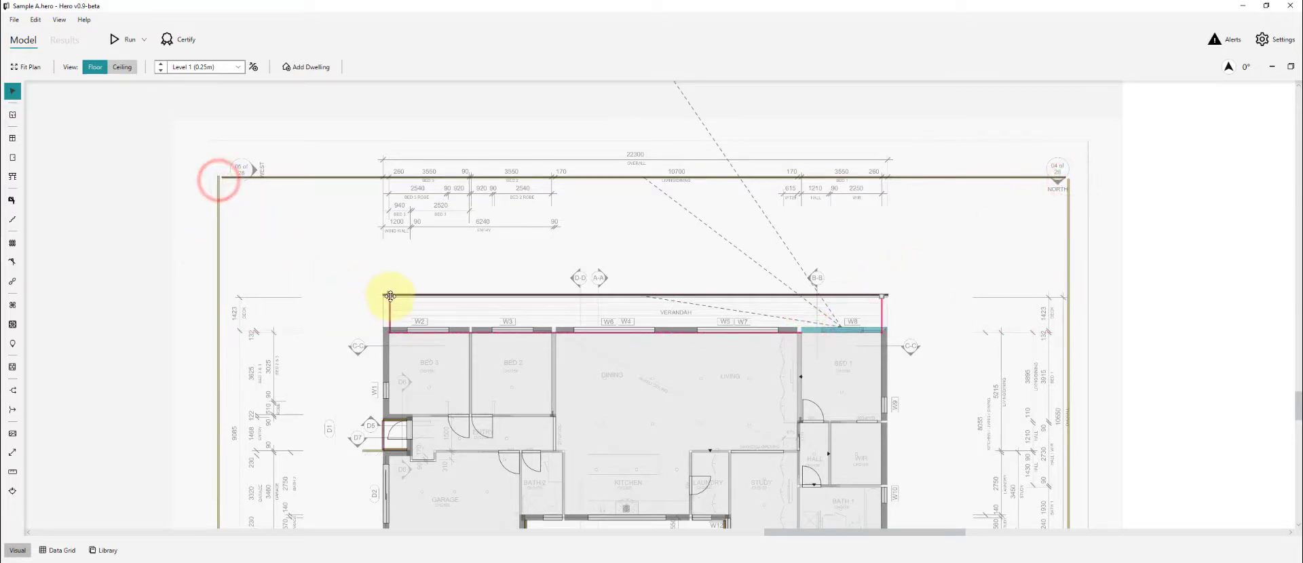
pyautogui.click(666, 245)
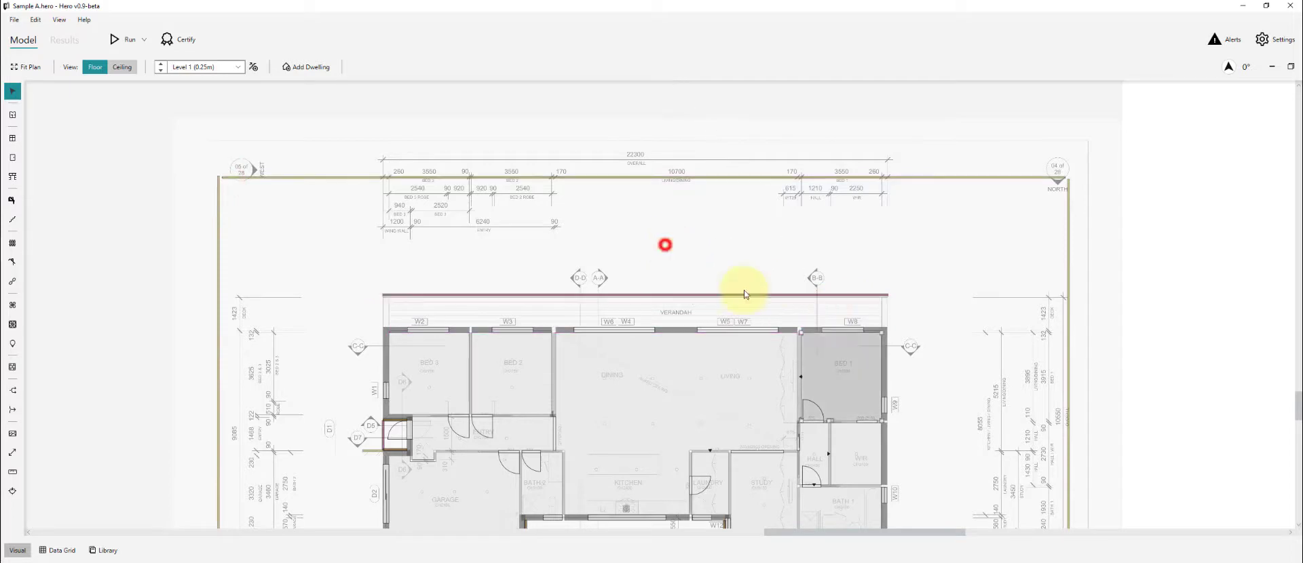
# Check the wing-wall and screen shading assigned to the east walls of Bed 1, the WIR and Bath 1.
pyautogui.click(885, 370)
pyautogui.scroll(-2, 583, 288)
pyautogui.scroll(2, 811, 440)
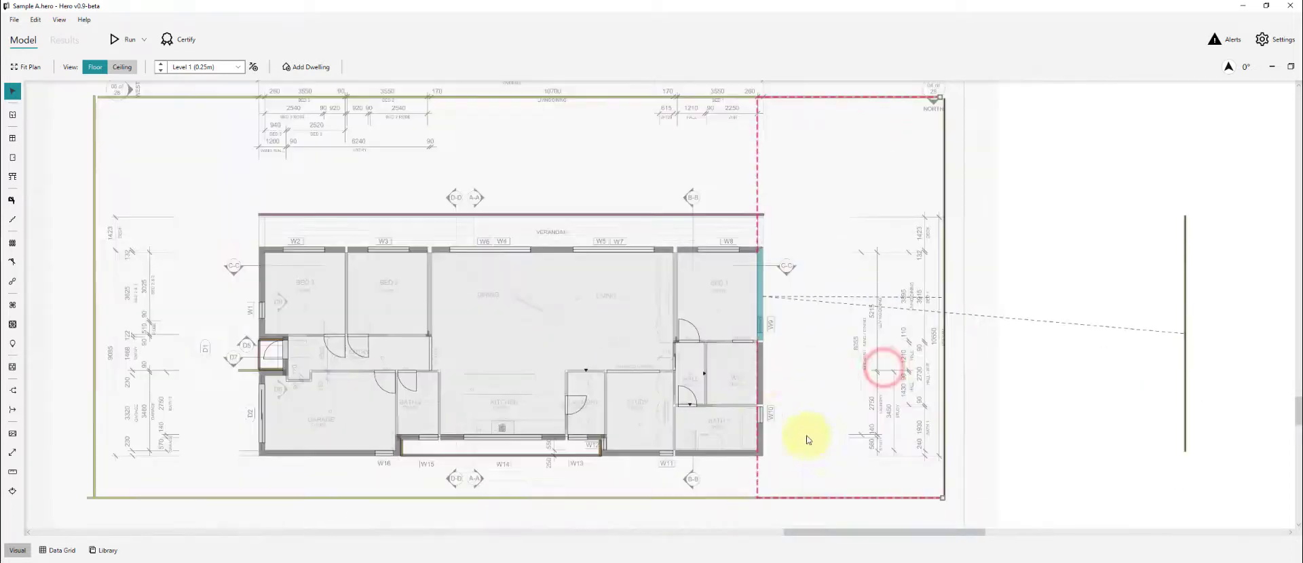
pyautogui.click(764, 367)
pyautogui.click(762, 439)
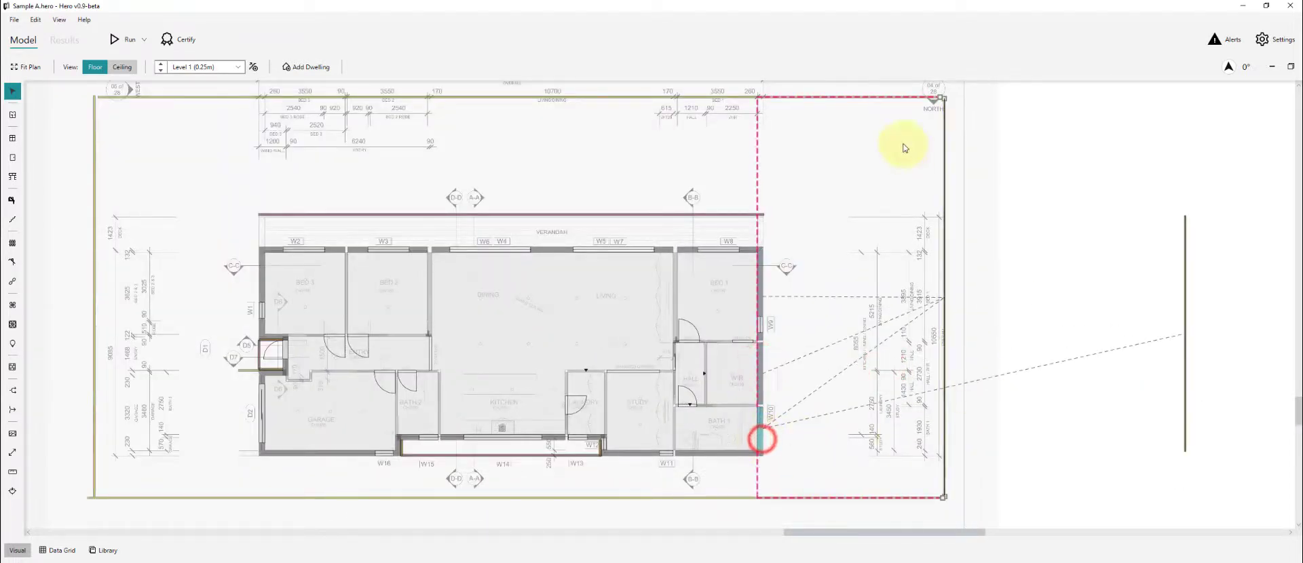
pyautogui.click(706, 483)
# Inspect the shading extents on the two short side walls of the southern recess, beside the Study and the Garage.
pyautogui.scroll(5, 724, 461)
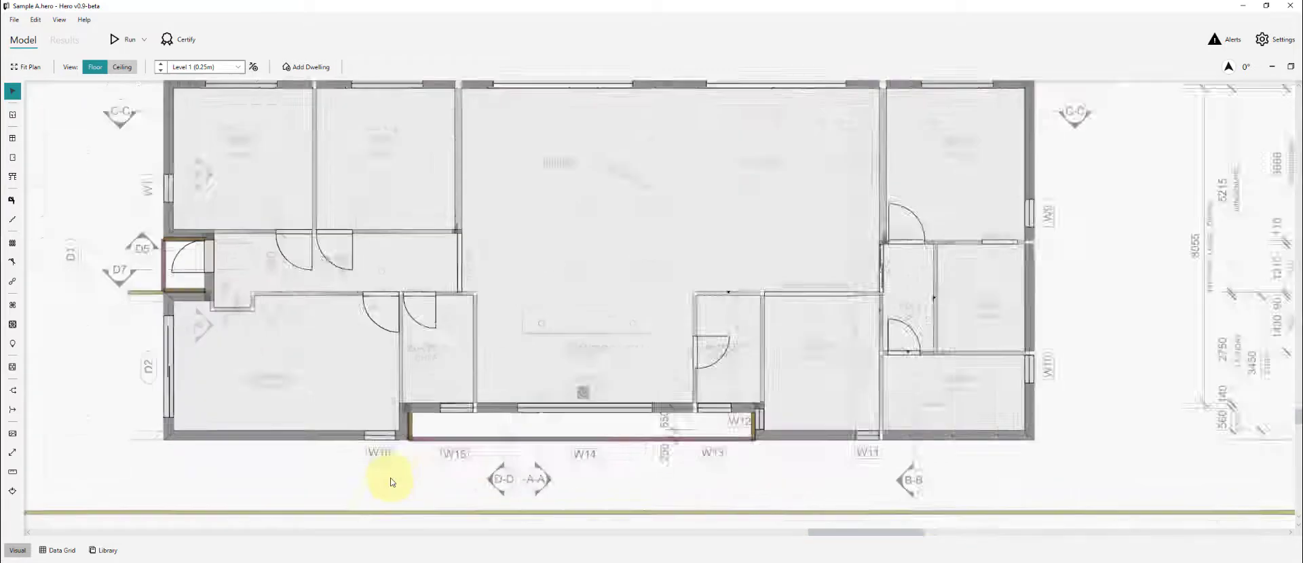
pyautogui.click(809, 435)
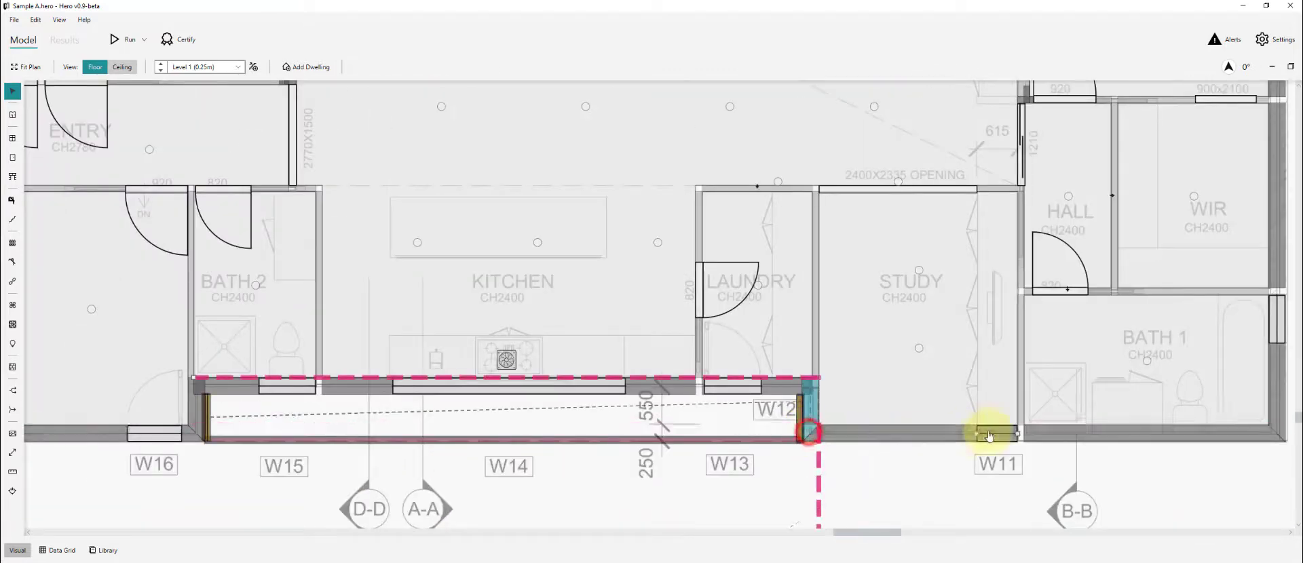
pyautogui.scroll(-1, 989, 434)
pyautogui.click(324, 410)
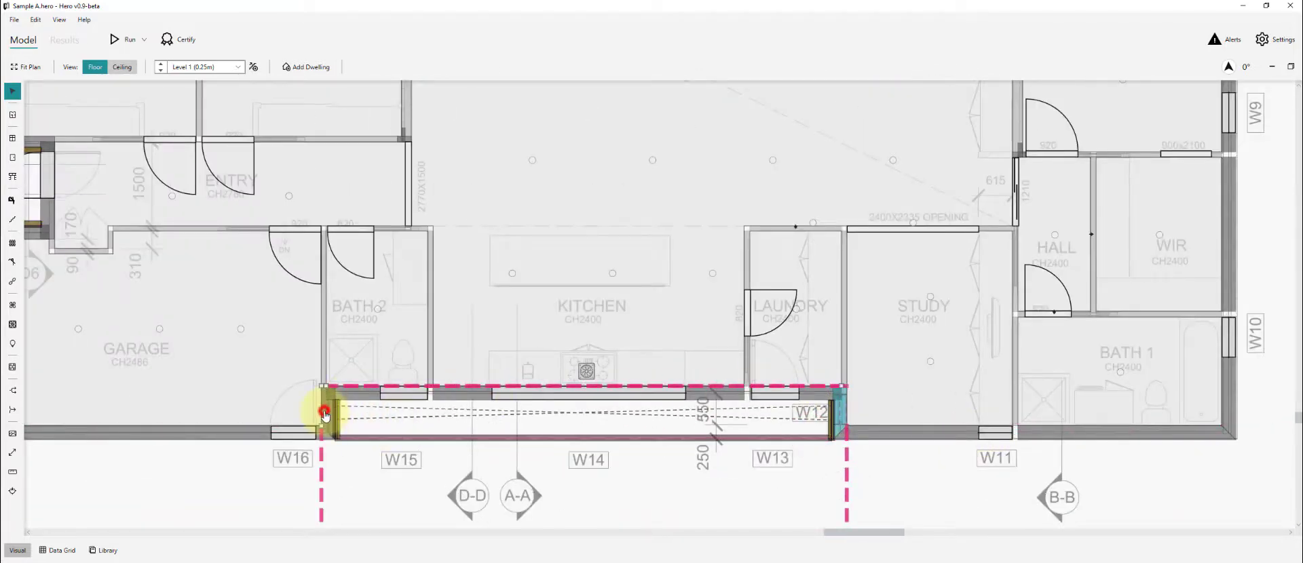
pyautogui.scroll(-1, 399, 367)
# Extend the wing-wall ends of the Kitchen and Laundry south walls to the outer corners of the recess eave.
pyautogui.click(441, 392)
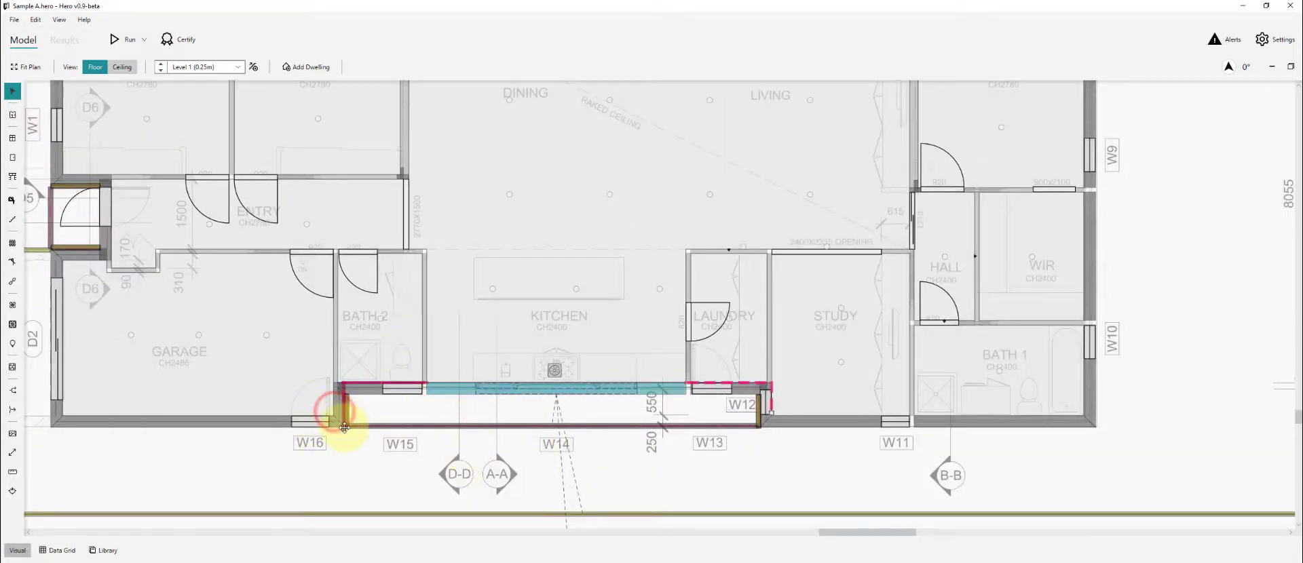
pyautogui.click(763, 428)
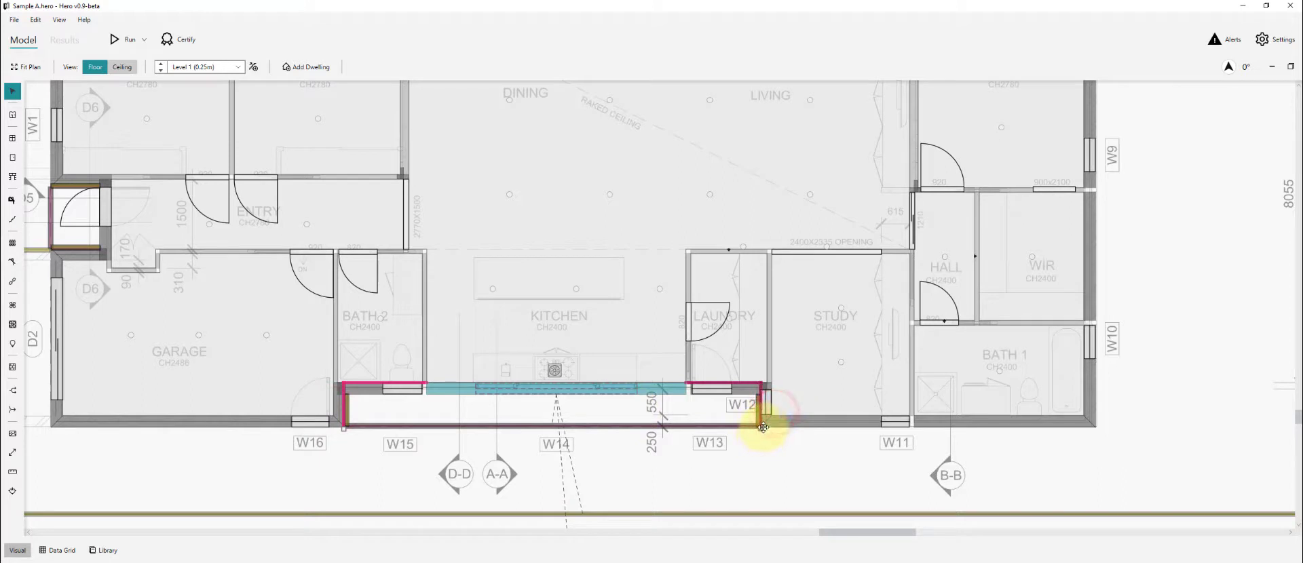
pyautogui.click(762, 427)
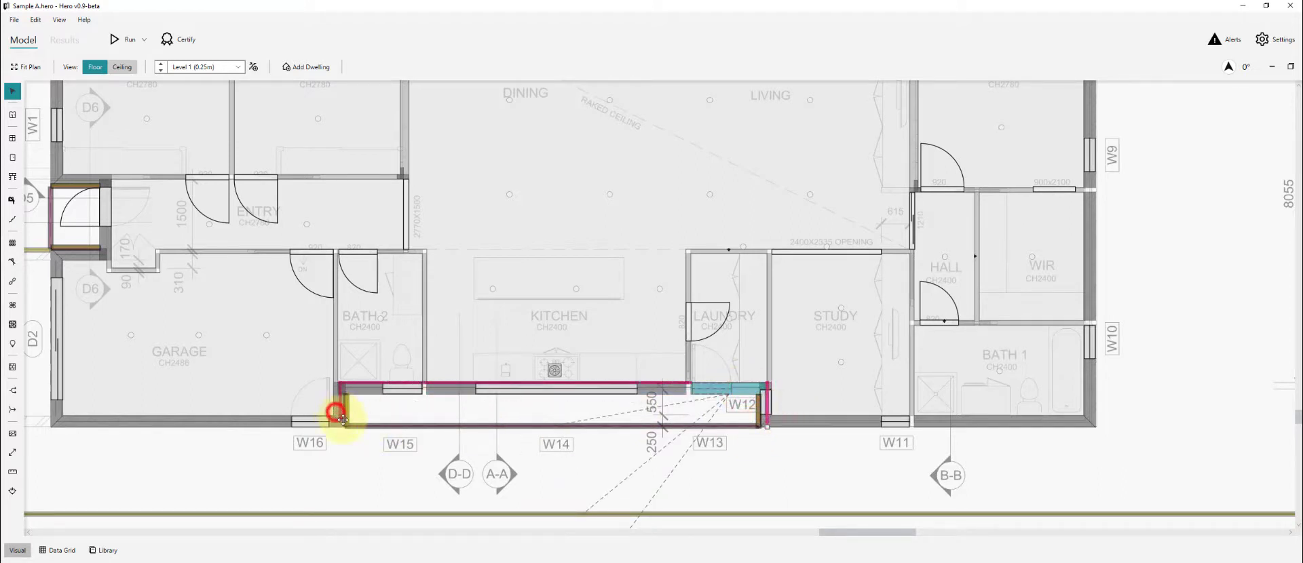
# Extend both wing-wall ends of the Bath 2 south wall to the outer edge of the recess eave.
pyautogui.click(365, 392)
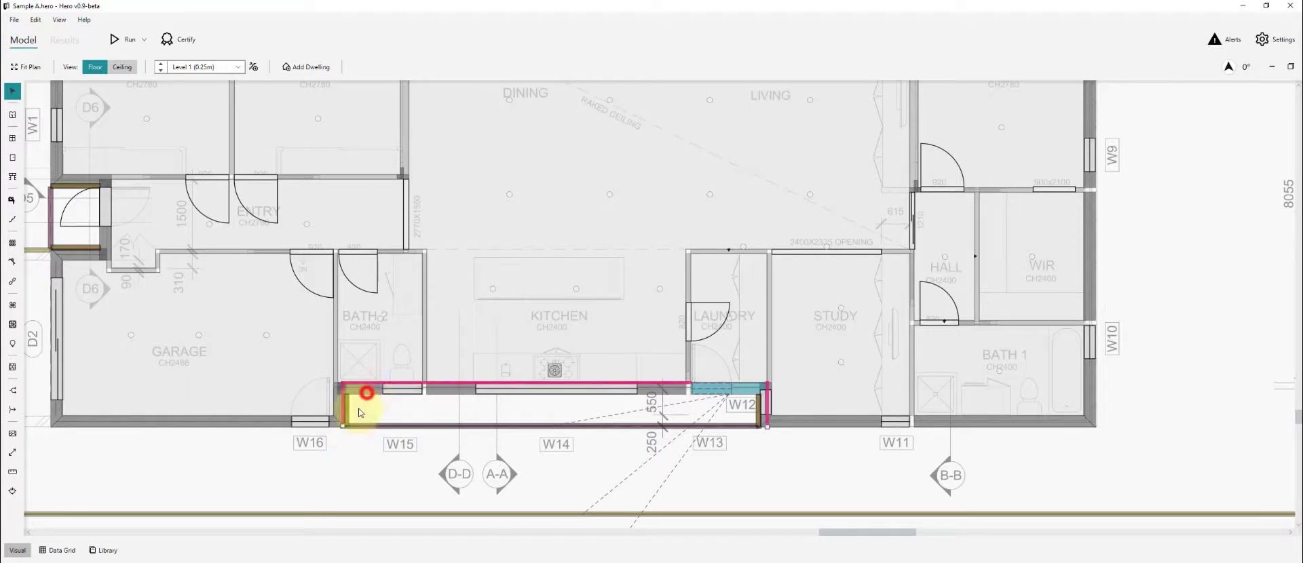
pyautogui.click(370, 392)
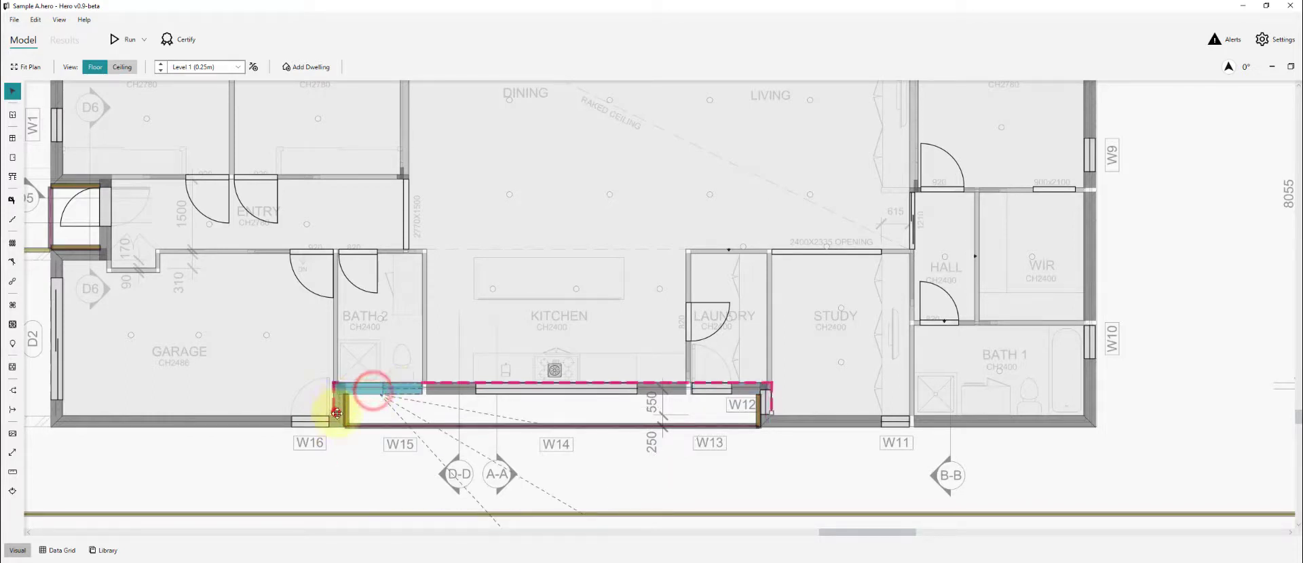
pyautogui.click(337, 412)
pyautogui.click(773, 412)
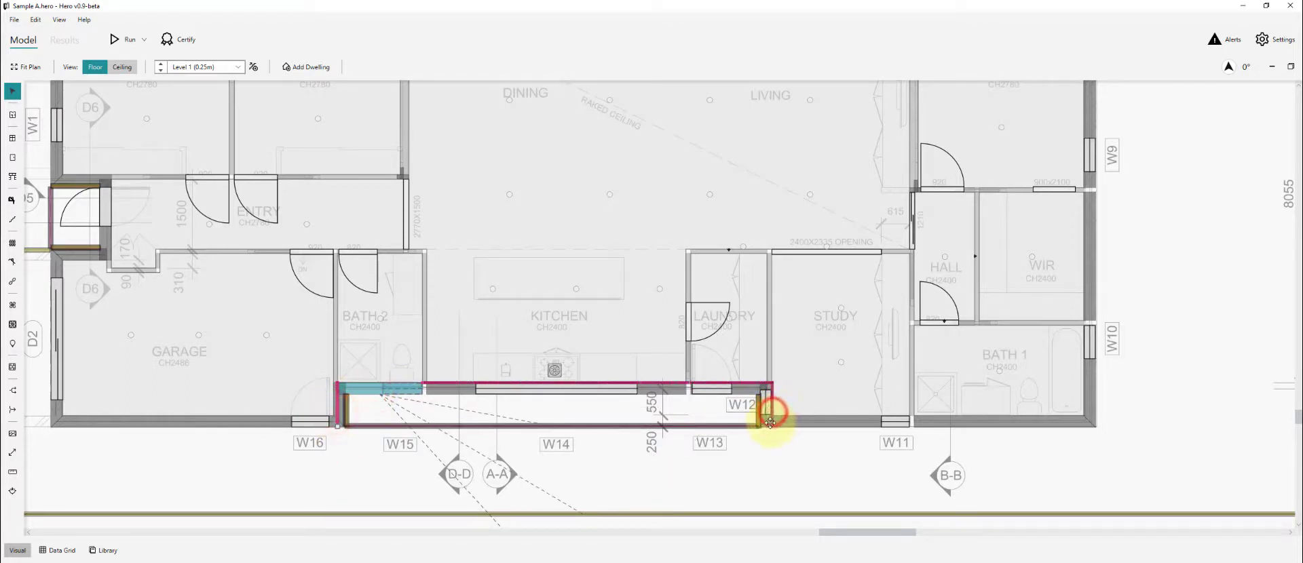
pyautogui.click(776, 466)
pyautogui.scroll(-6, 829, 466)
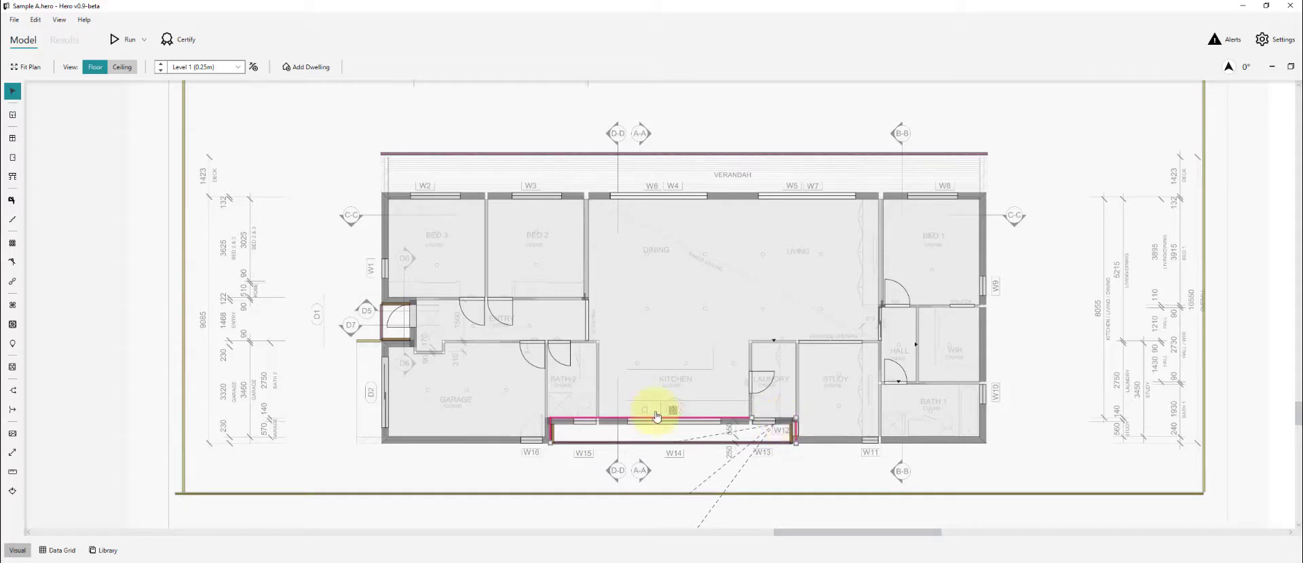
# Adjust the Entry west wall's wing-wall extents to the tip of the porch wing wall and the outer corner beside Bed 3.
pyautogui.scroll(3, 339, 319)
pyautogui.click(519, 330)
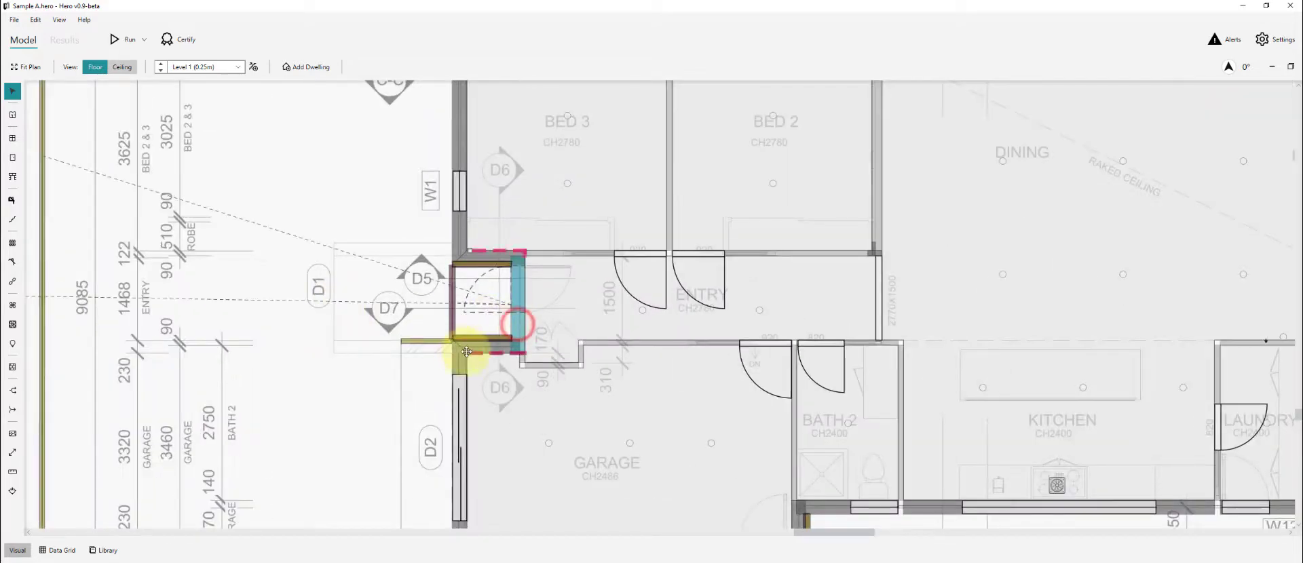
pyautogui.moveTo(466, 353); pyautogui.dragTo(401, 328)
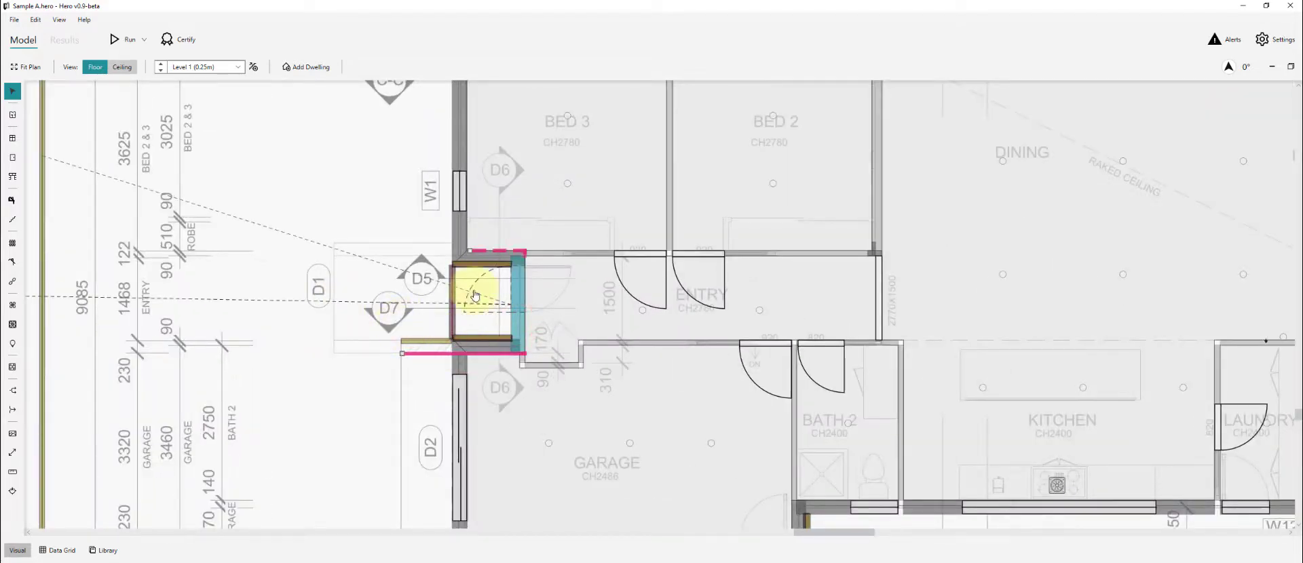
pyautogui.moveTo(470, 251); pyautogui.dragTo(449, 277)
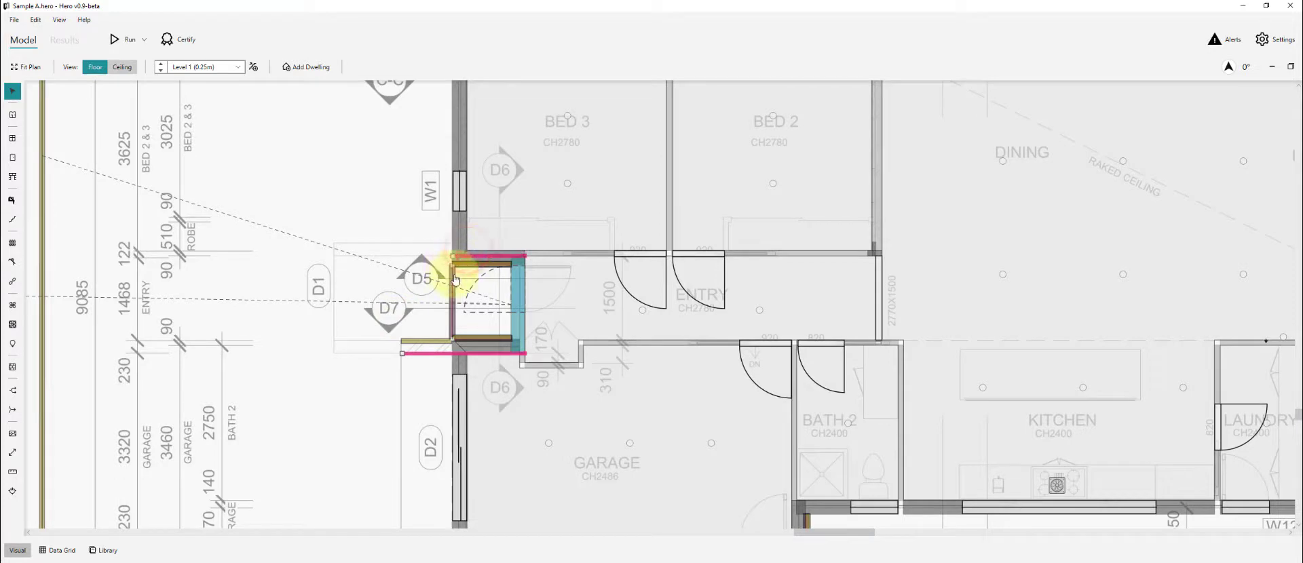
pyautogui.click(373, 369)
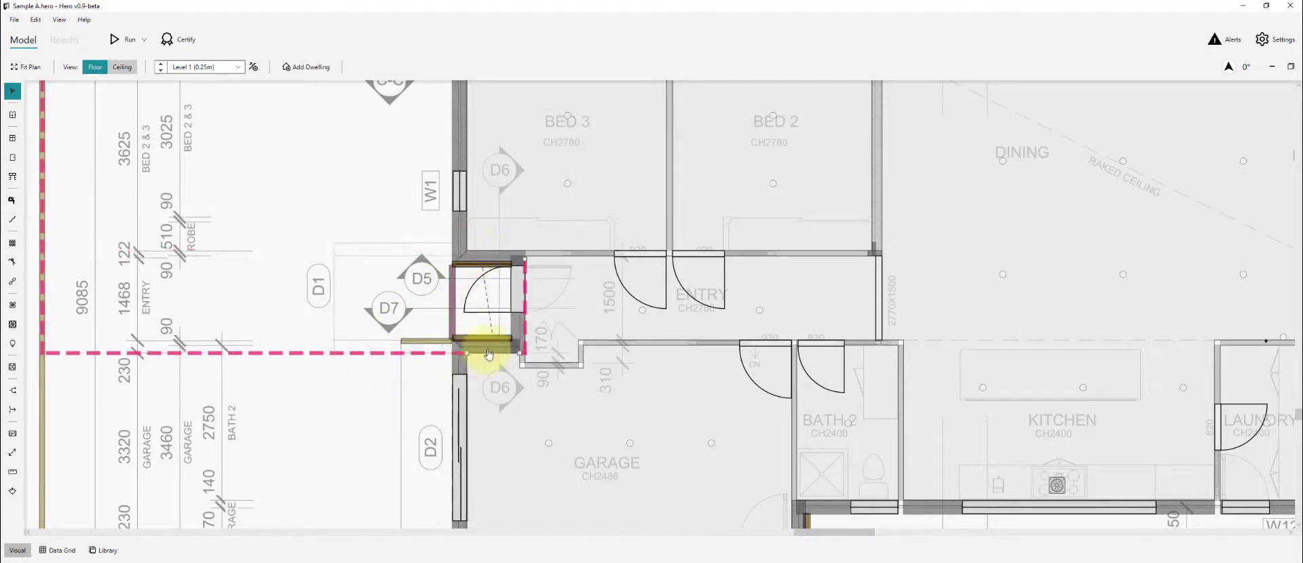
# Set the Bed 3 west wall's southern wing-wall extent to the tip of the wing wall beside the entry.
pyautogui.click(453, 221)
pyautogui.moveTo(455, 262); pyautogui.dragTo(403, 338)
pyautogui.scroll(-2, 367, 379)
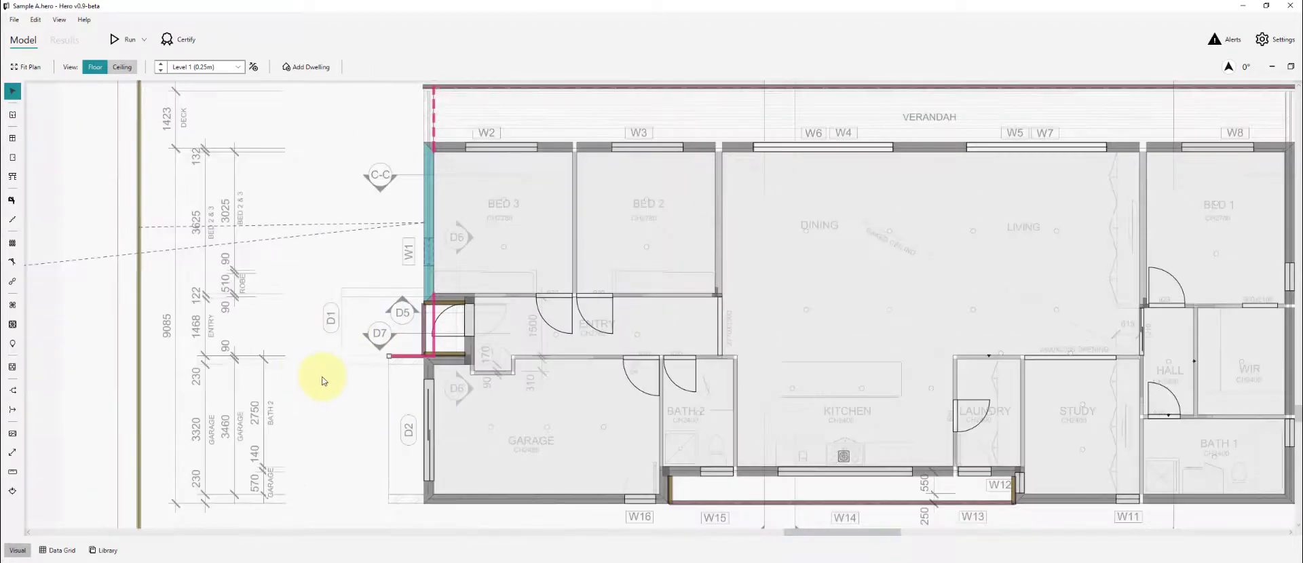
pyautogui.click(324, 375)
# Bring the Garage west wall's southern wing-wall extent in from the boundary corner, in line with the tip of the entry wing wall.
pyautogui.click(428, 369)
pyautogui.scroll(1, 347, 421)
pyautogui.scroll(2, 347, 421)
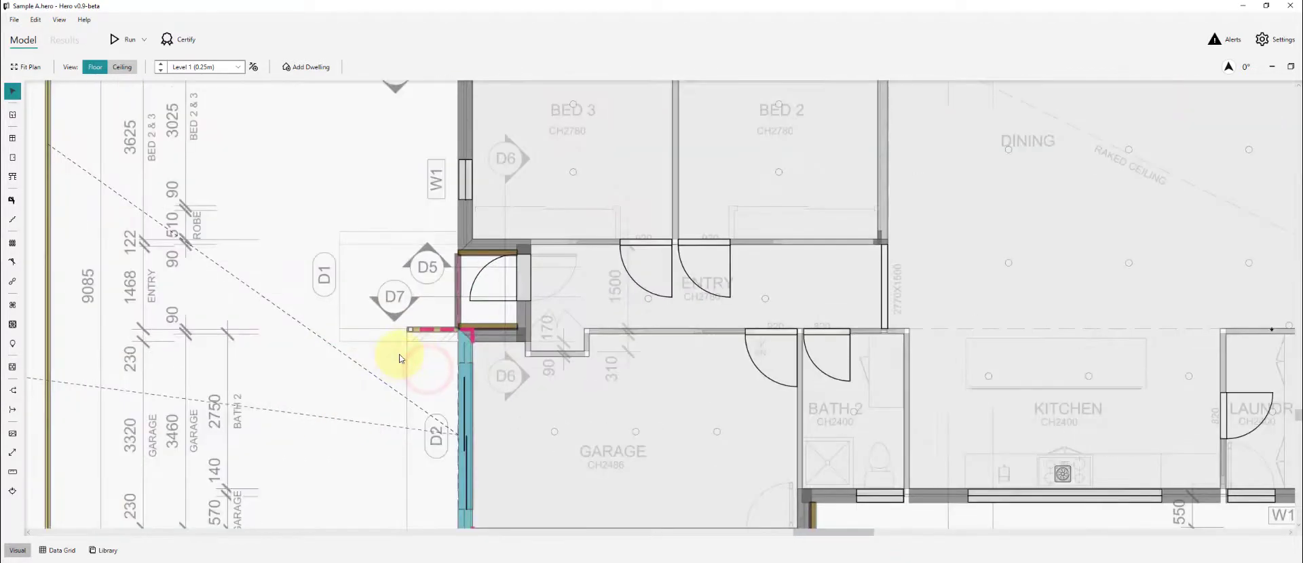
pyautogui.scroll(-4, 418, 329)
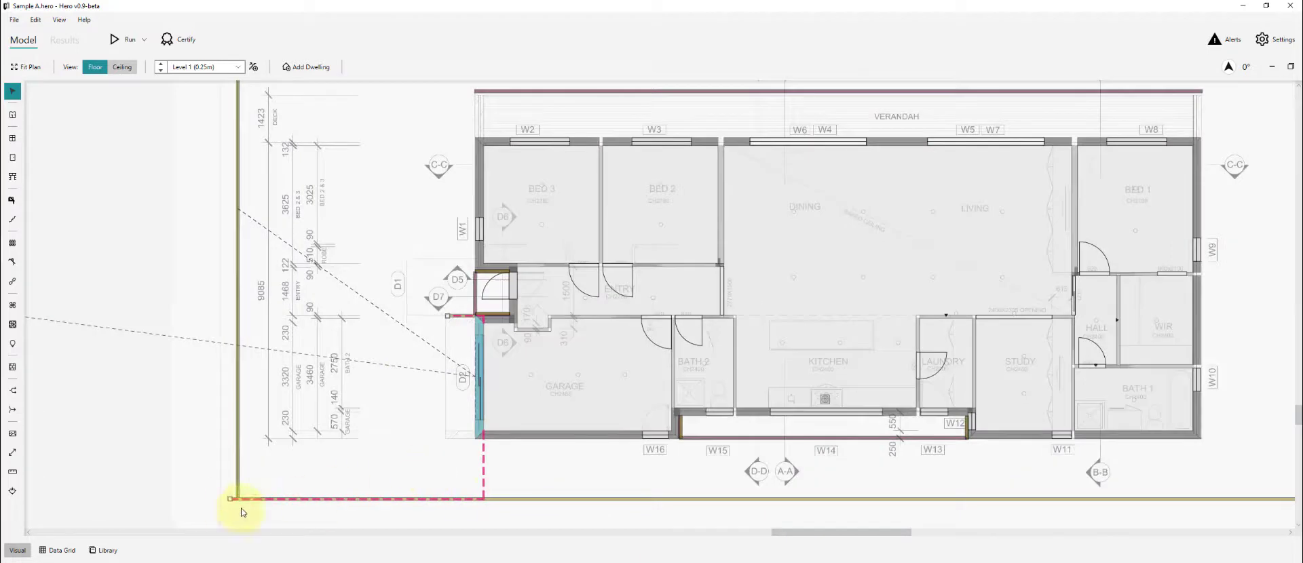
pyautogui.moveTo(229, 500); pyautogui.dragTo(448, 429)
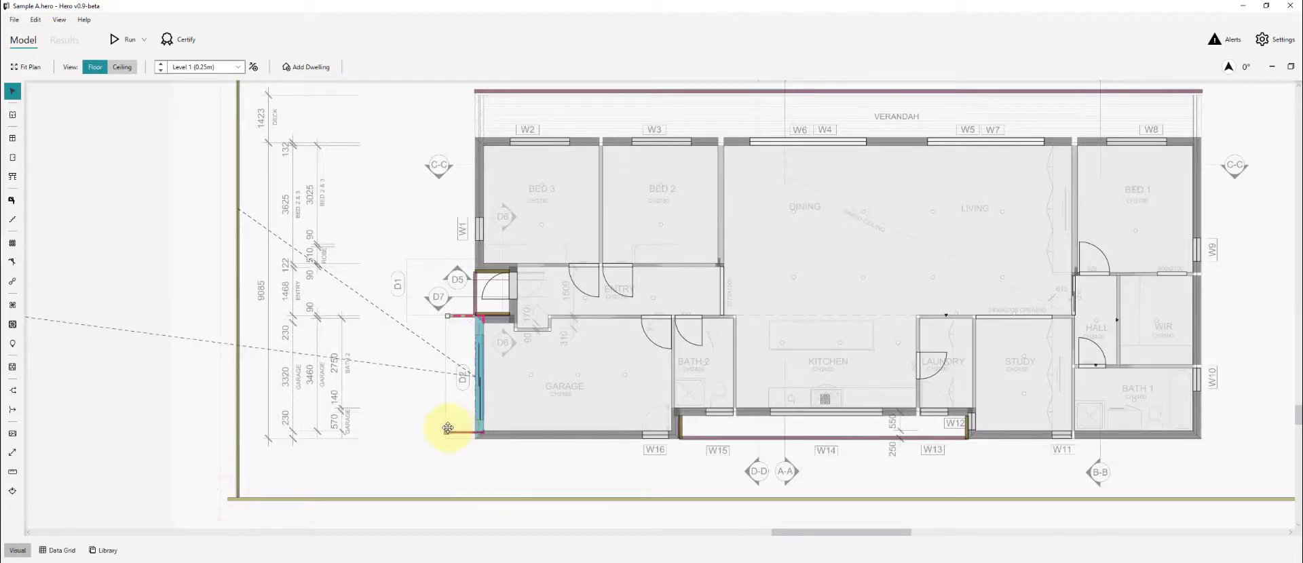
pyautogui.scroll(-3, 365, 461)
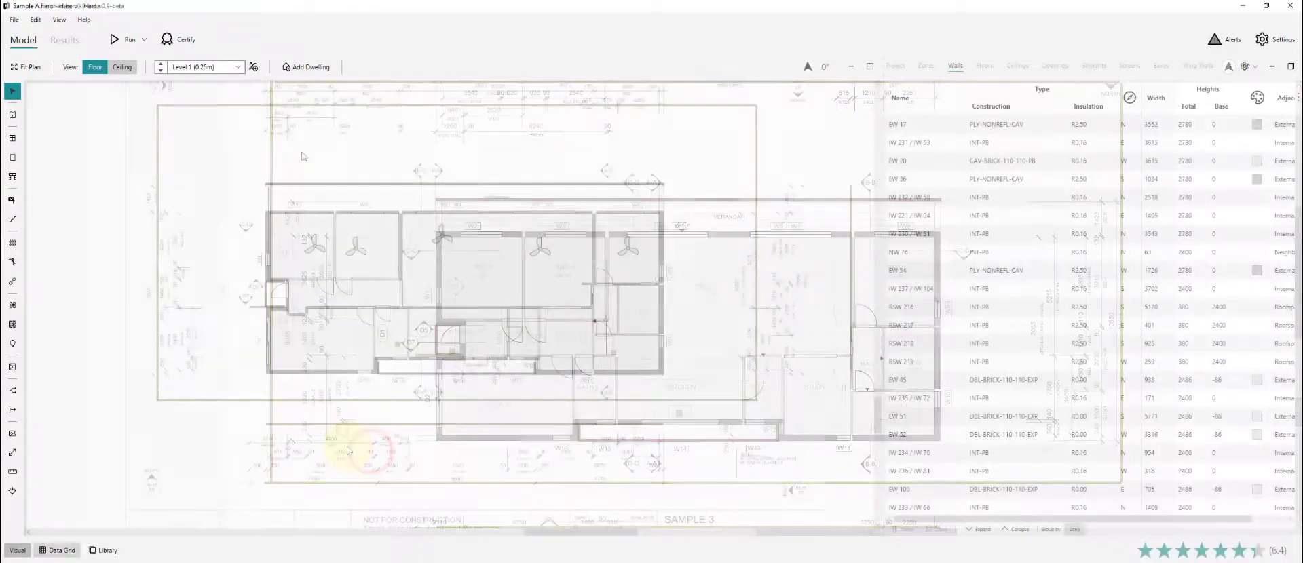
pyautogui.scroll(3, 270, 151)
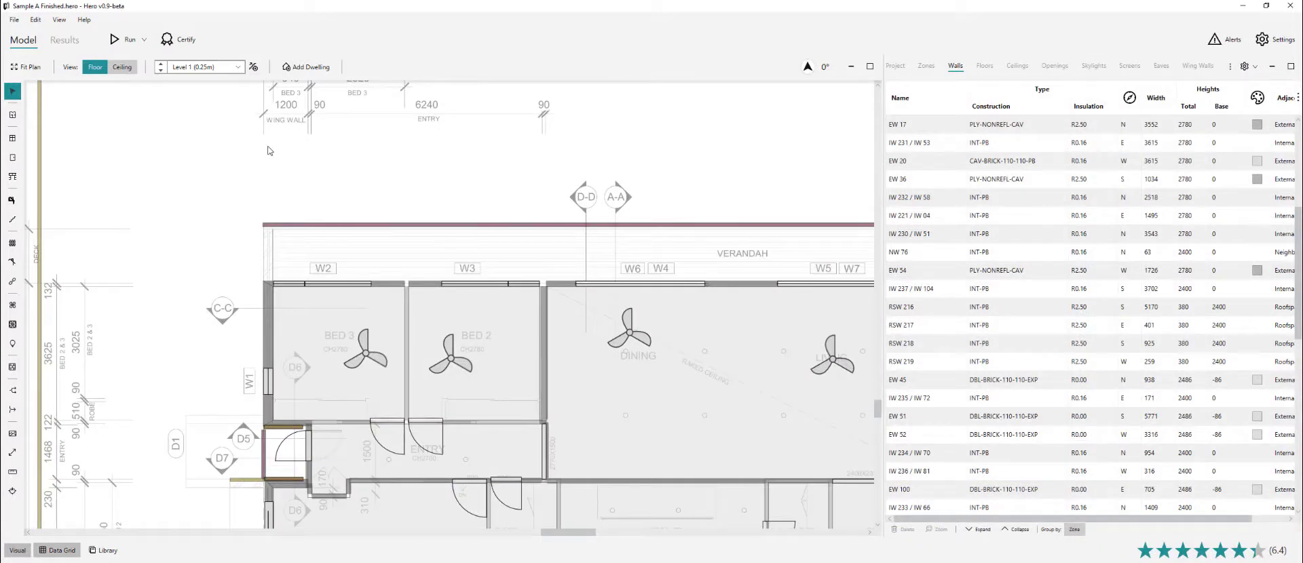
# Draw a shading screen along the verandah's west wing wall, from the outer eave edge to the Bed 3 north wall.
pyautogui.click(372, 283)
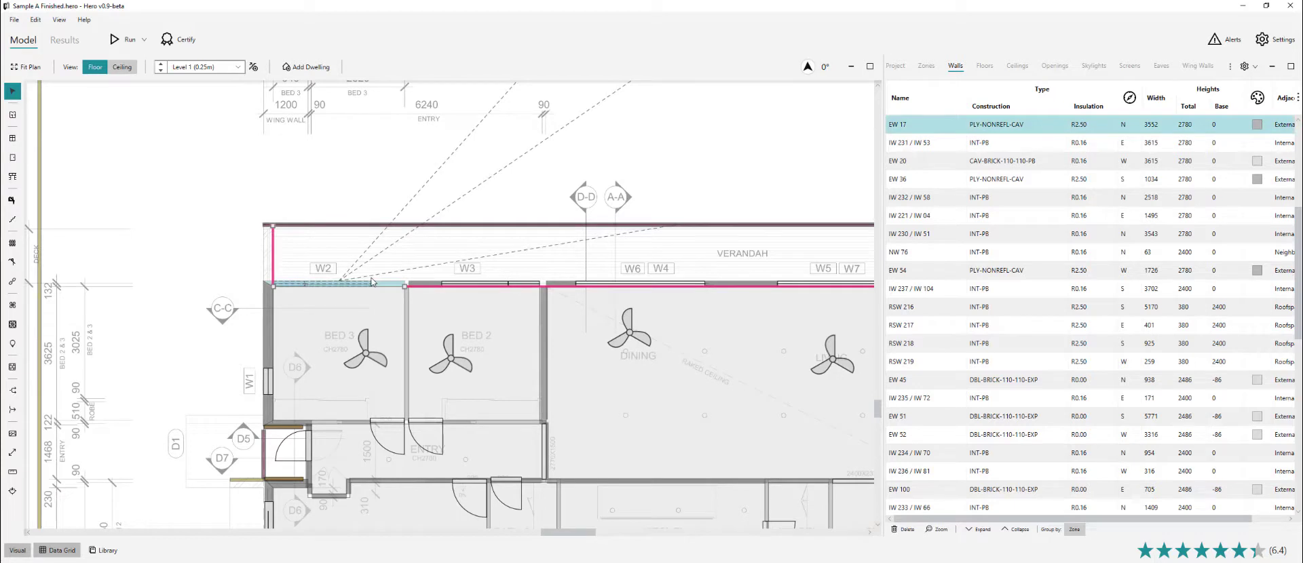
pyautogui.press('Escape')
pyautogui.scroll(4, 279, 228)
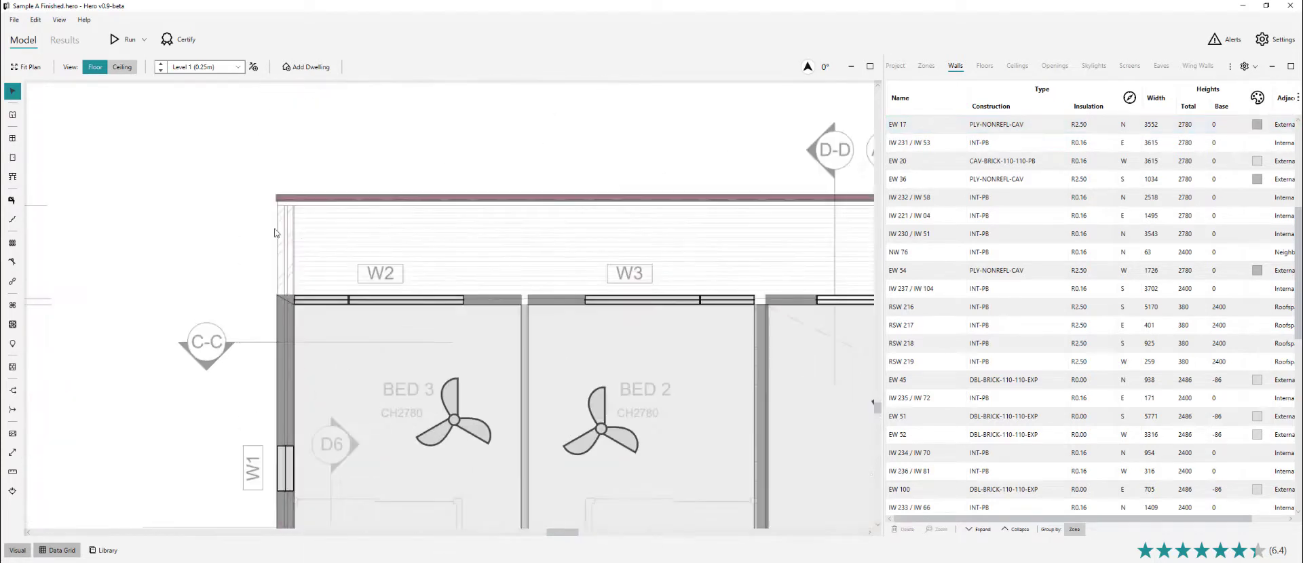
pyautogui.press('s')
pyautogui.click(302, 170)
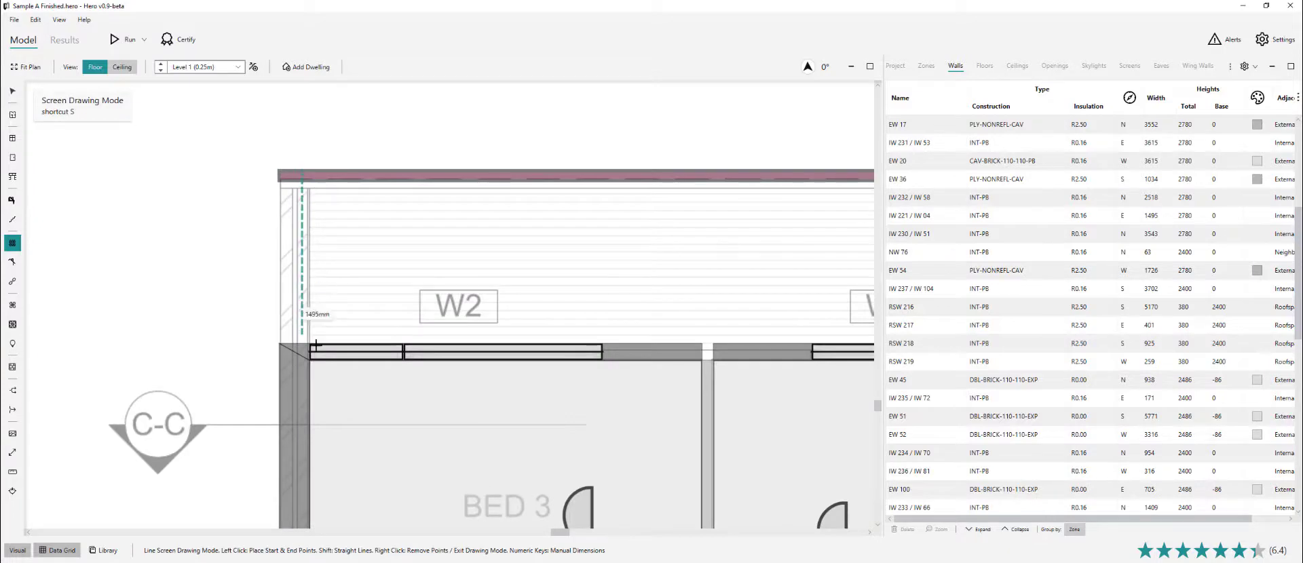
pyautogui.click(303, 361)
pyautogui.scroll(-4, 140, 294)
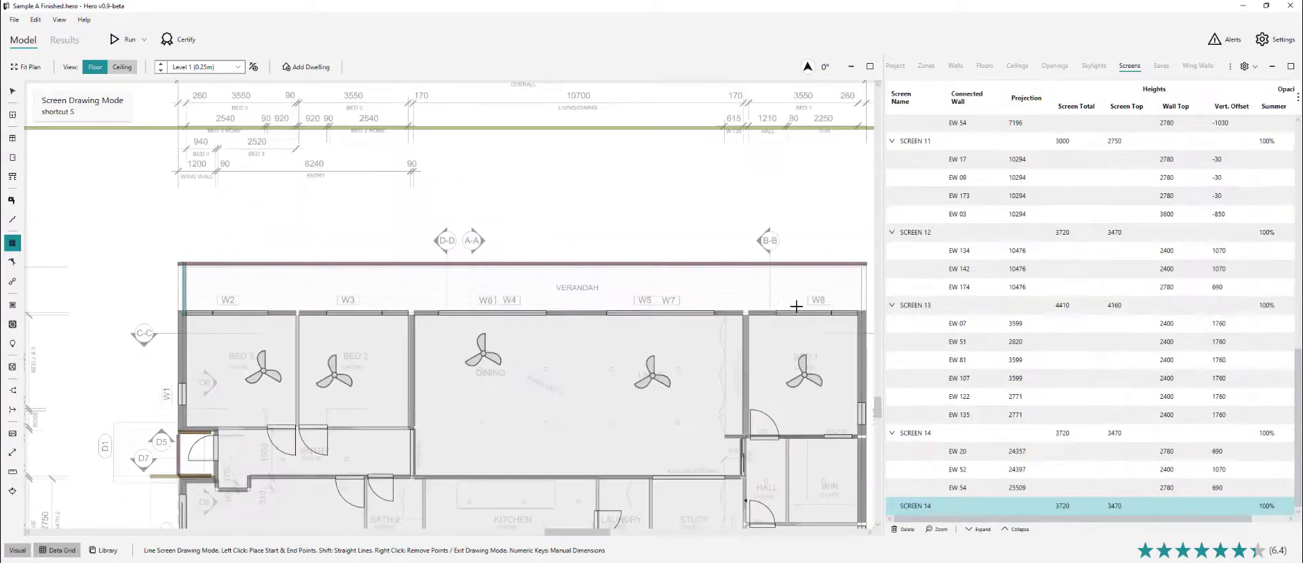
# Draw a matching shading screen along the verandah's east wing wall, from the outer eave edge to the Bed 1 corner.
pyautogui.scroll(6, 854, 303)
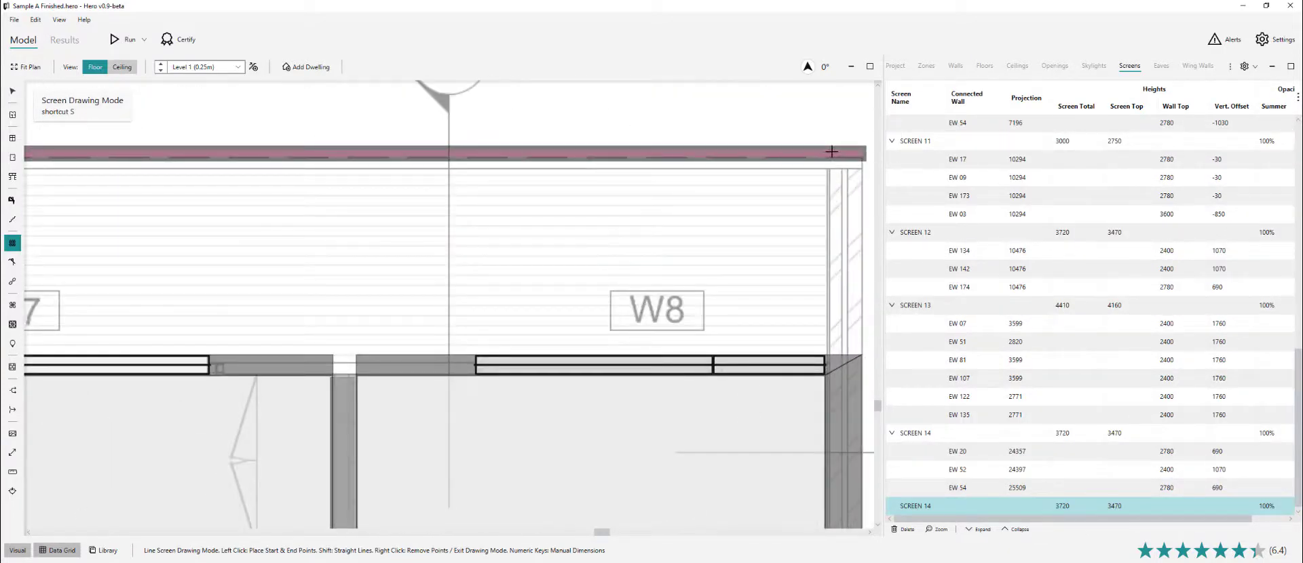
pyautogui.click(833, 160)
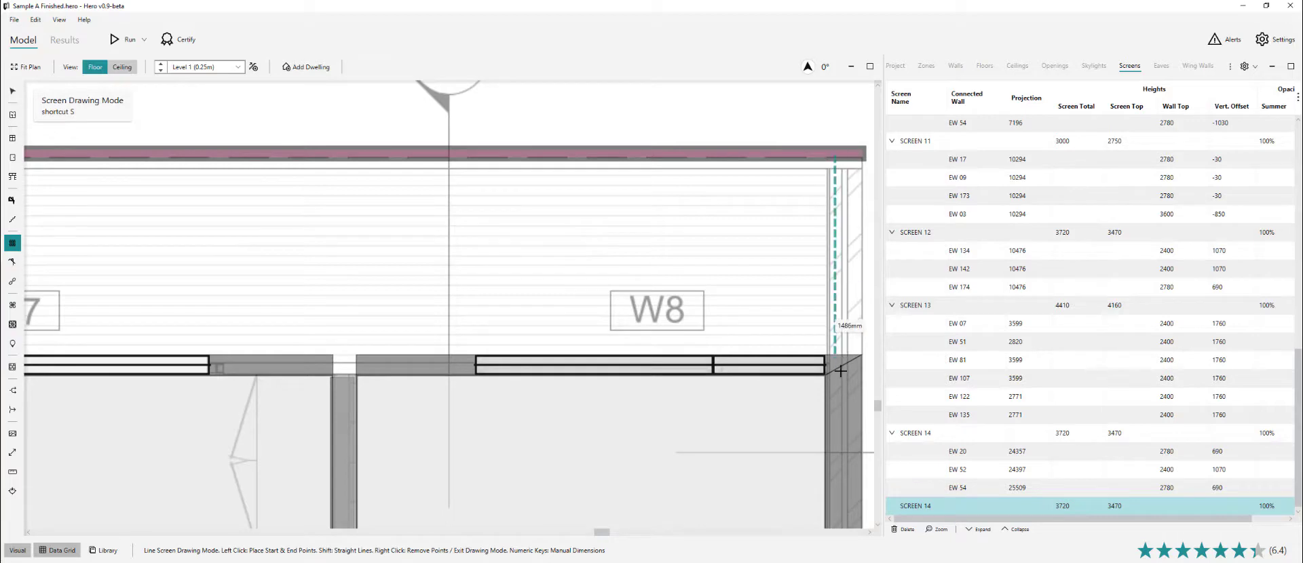
pyautogui.click(835, 367)
pyautogui.scroll(-3, 745, 241)
pyautogui.rightClick(745, 241)
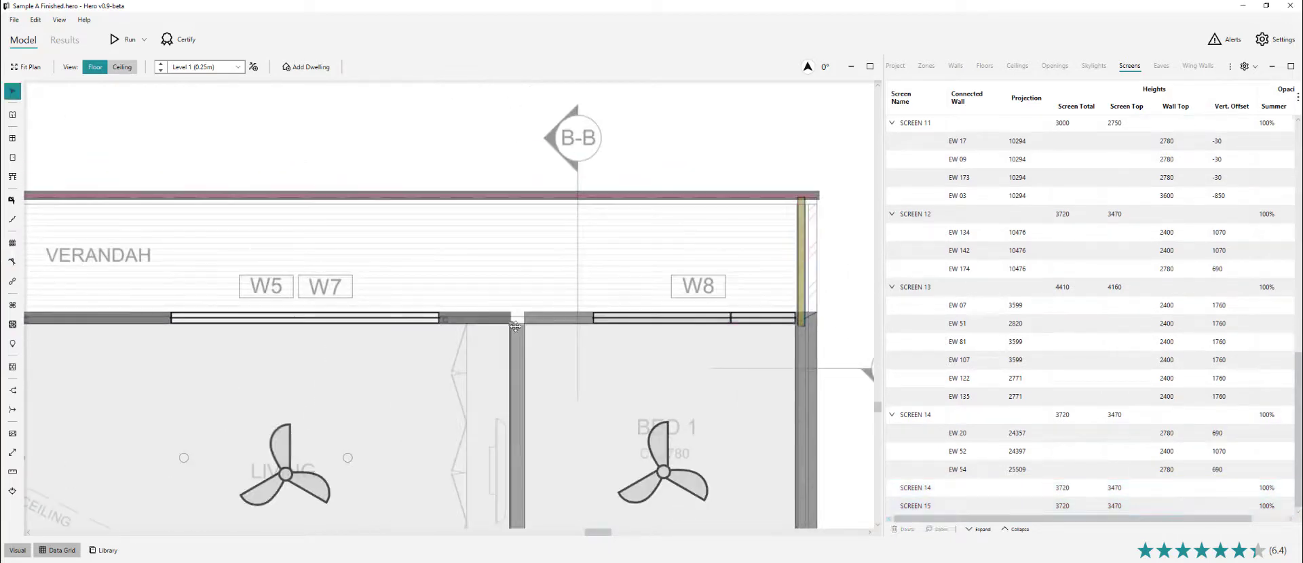
# Set the left and right wing walls of the Bed 1 and Living/Dining north walls to automatic calculation.
pyautogui.click(543, 319)
pyautogui.click(800, 257)
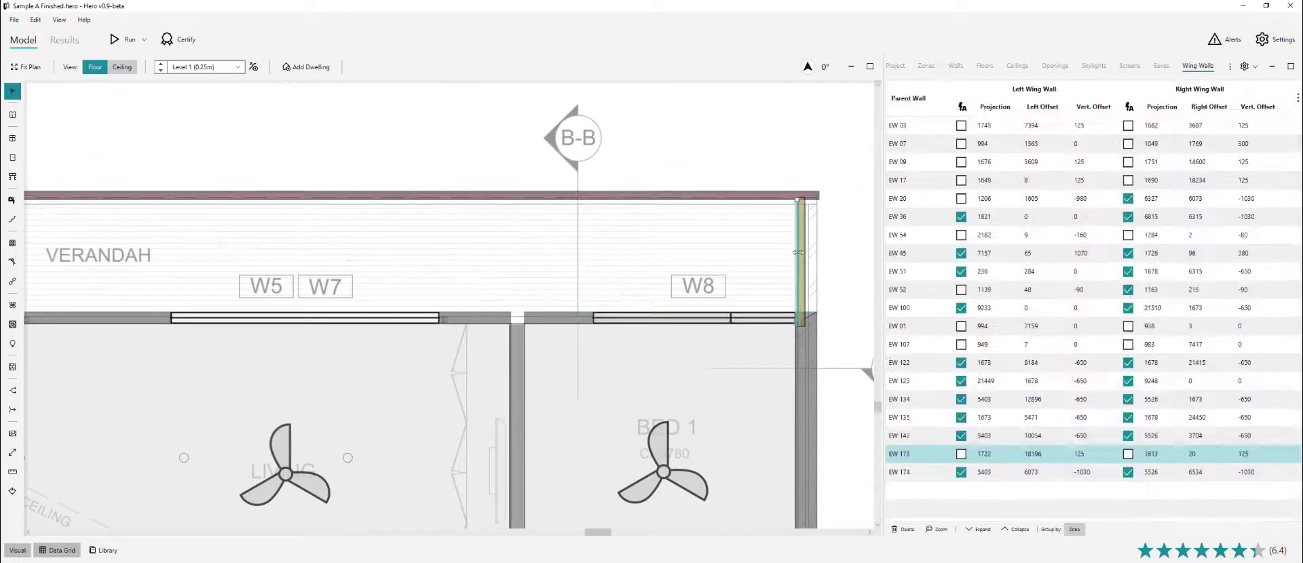
pyautogui.click(1128, 454)
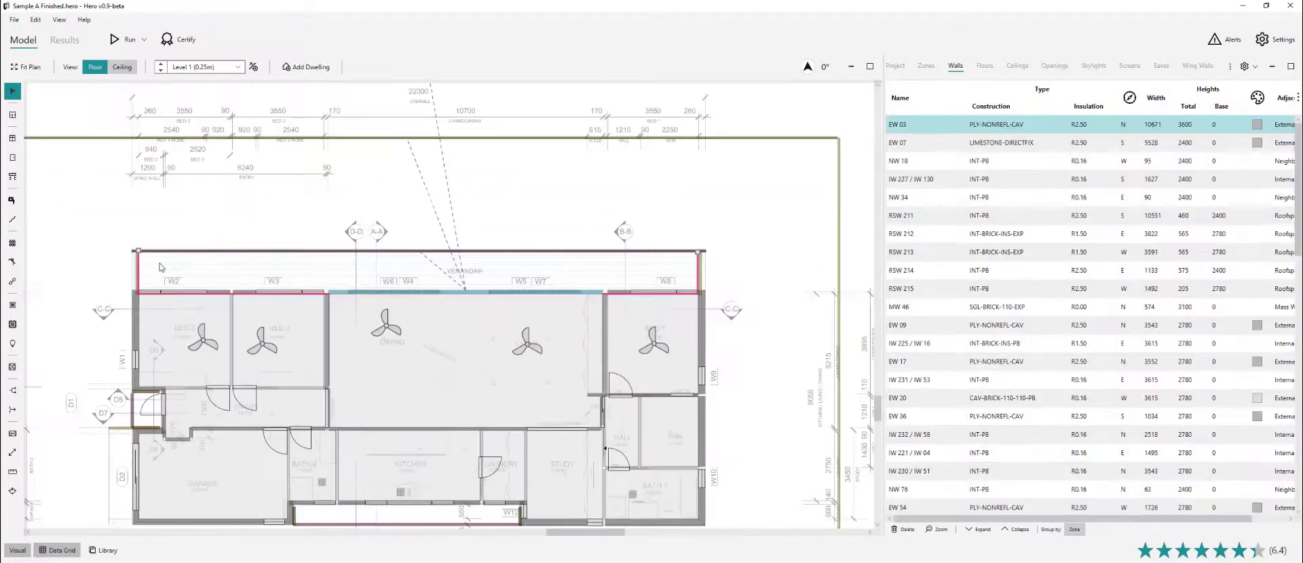
pyautogui.click(981, 144)
pyautogui.click(961, 125)
pyautogui.click(1128, 126)
# Set both wing walls of the Bed 2 north wall to automatic calculation.
pyautogui.scroll(4, 251, 235)
pyautogui.click(272, 367)
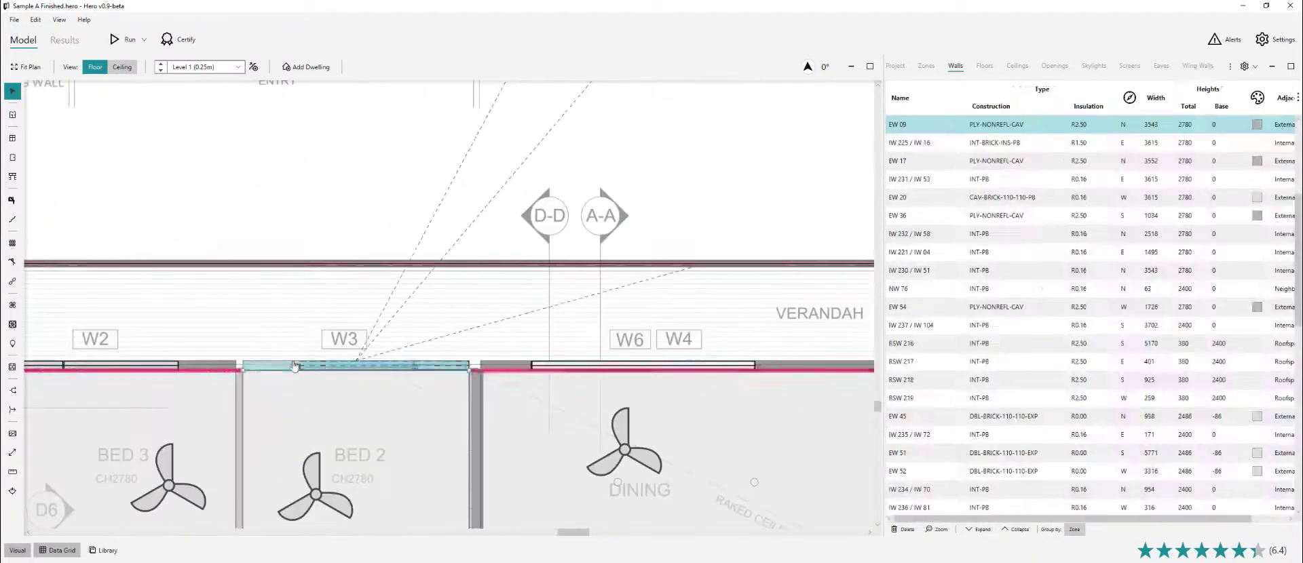
pyautogui.click(505, 367)
pyautogui.click(1198, 66)
pyautogui.click(962, 163)
pyautogui.click(1127, 164)
# Set both wing walls of the Bed 3 north wall to automatic calculation and clear the selection.
pyautogui.click(202, 366)
pyautogui.click(267, 371)
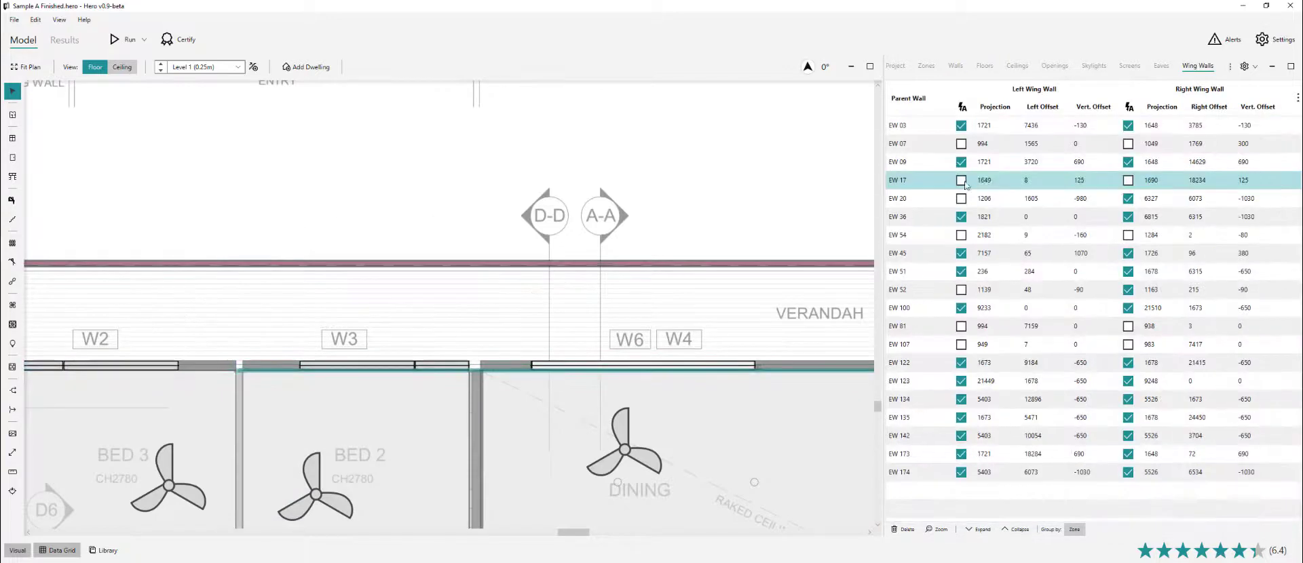
pyautogui.click(962, 181)
pyautogui.click(1129, 181)
pyautogui.click(541, 291)
# Draw a shading screen along the wing wall at the Garage's southwest corner, from the wall face out to its tip.
pyautogui.scroll(-4, 193, 246)
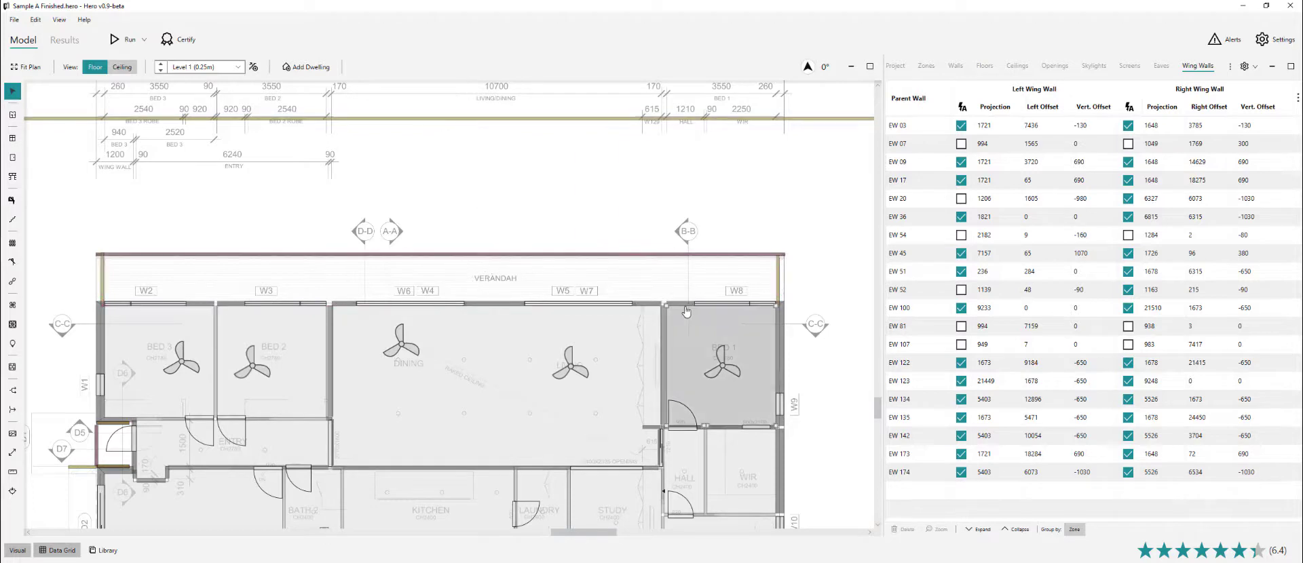
pyautogui.scroll(-3, 745, 182)
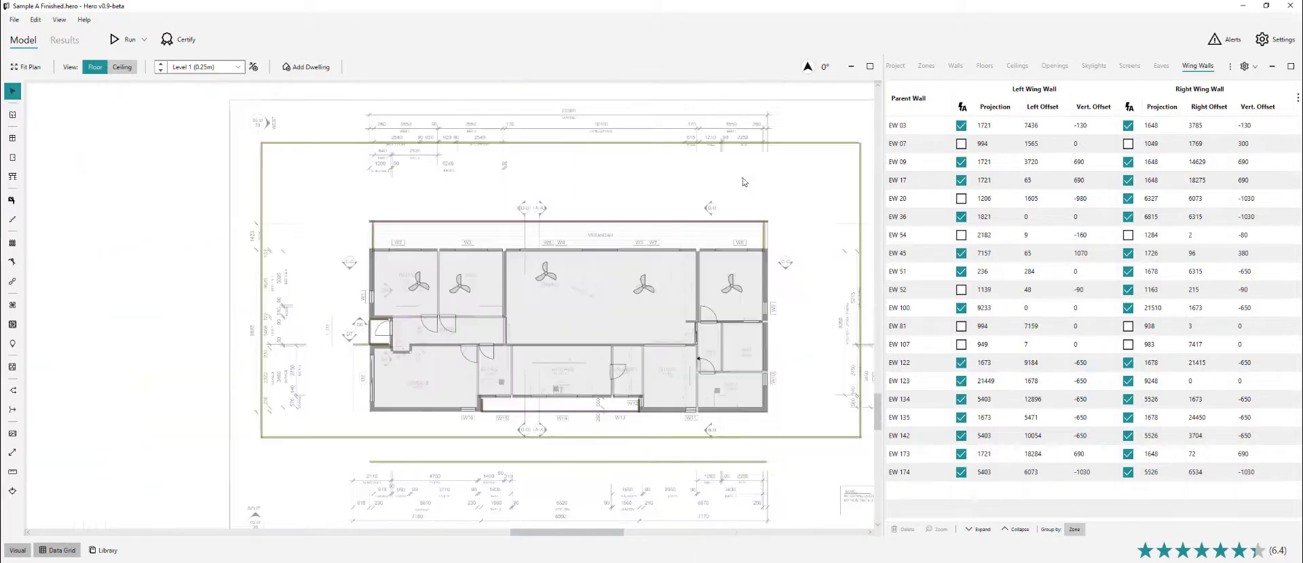
pyautogui.scroll(5, 344, 361)
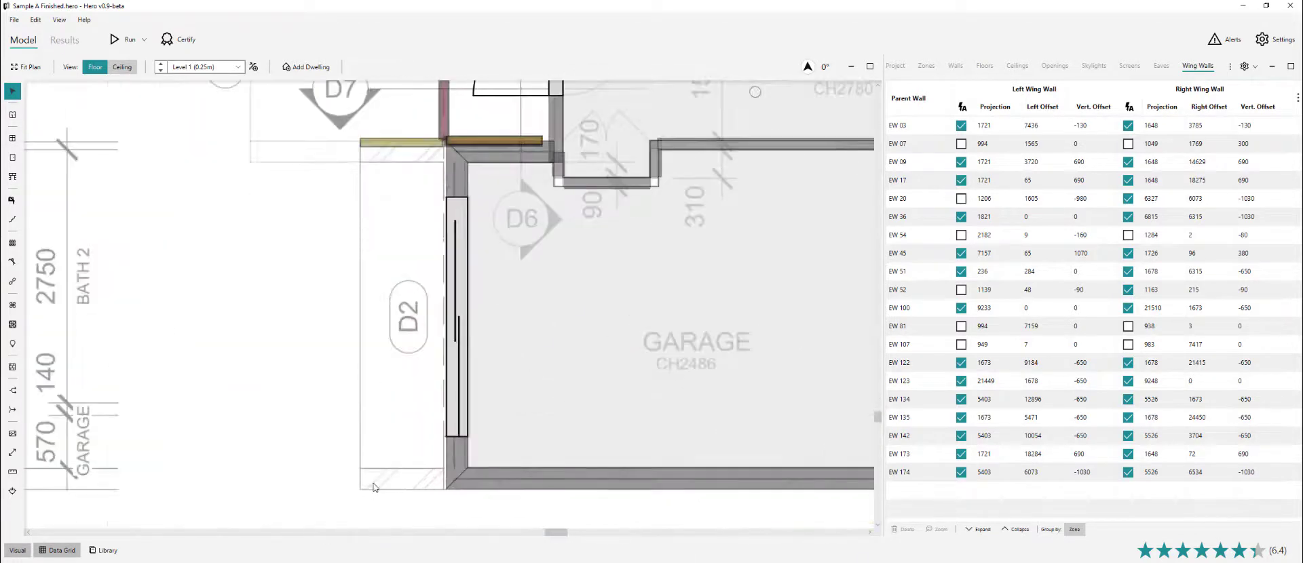
pyautogui.press('s')
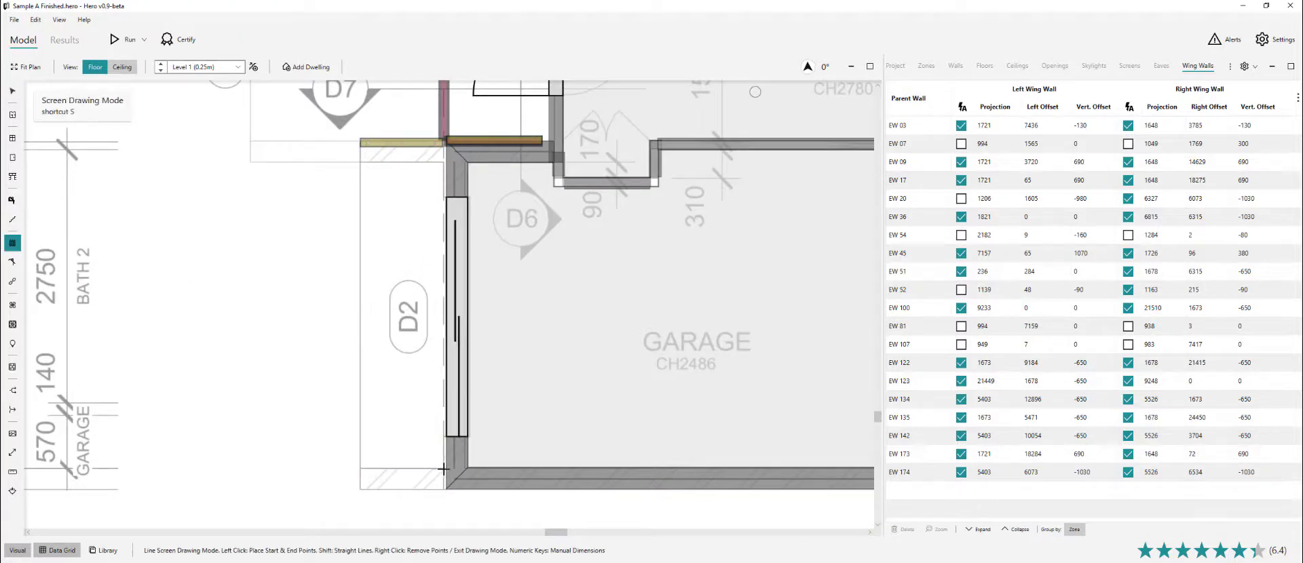
pyautogui.click(443, 469)
pyautogui.click(360, 468)
pyautogui.press('Escape')
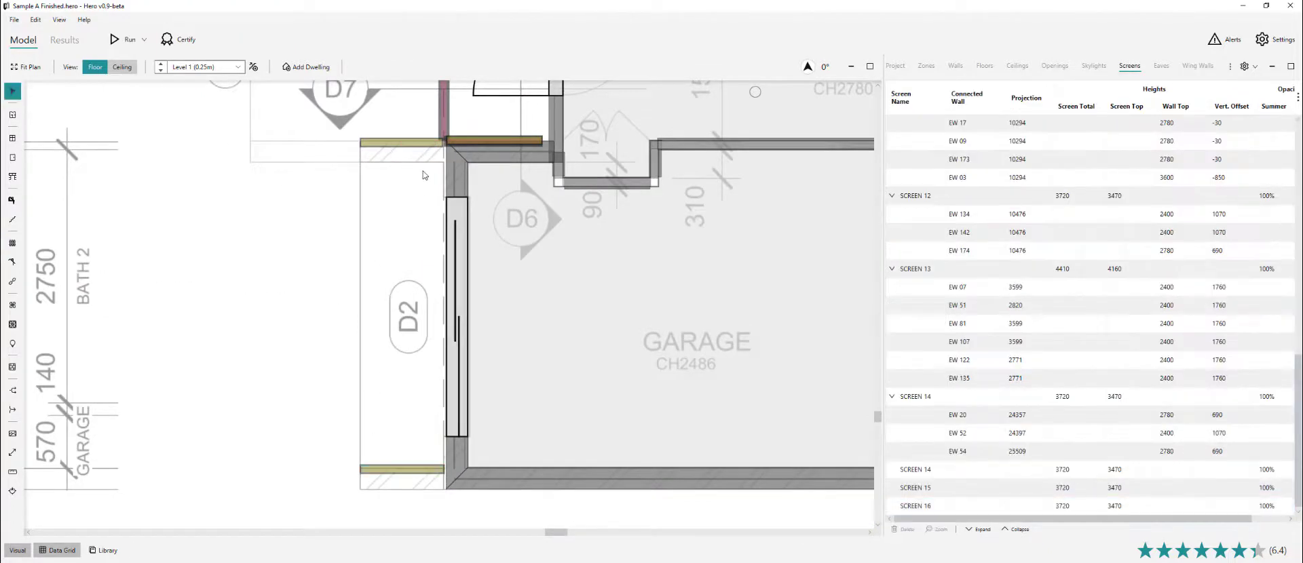
# Shift the screen on the wing wall between the entry and Garage slightly south onto the plan's wing wall.
pyautogui.click(431, 147)
pyautogui.moveTo(426, 143); pyautogui.dragTo(426, 150)
pyautogui.press('Escape')
# Set the Garage west wall's left (southern) wing wall to automatic calculation.
pyautogui.click(459, 189)
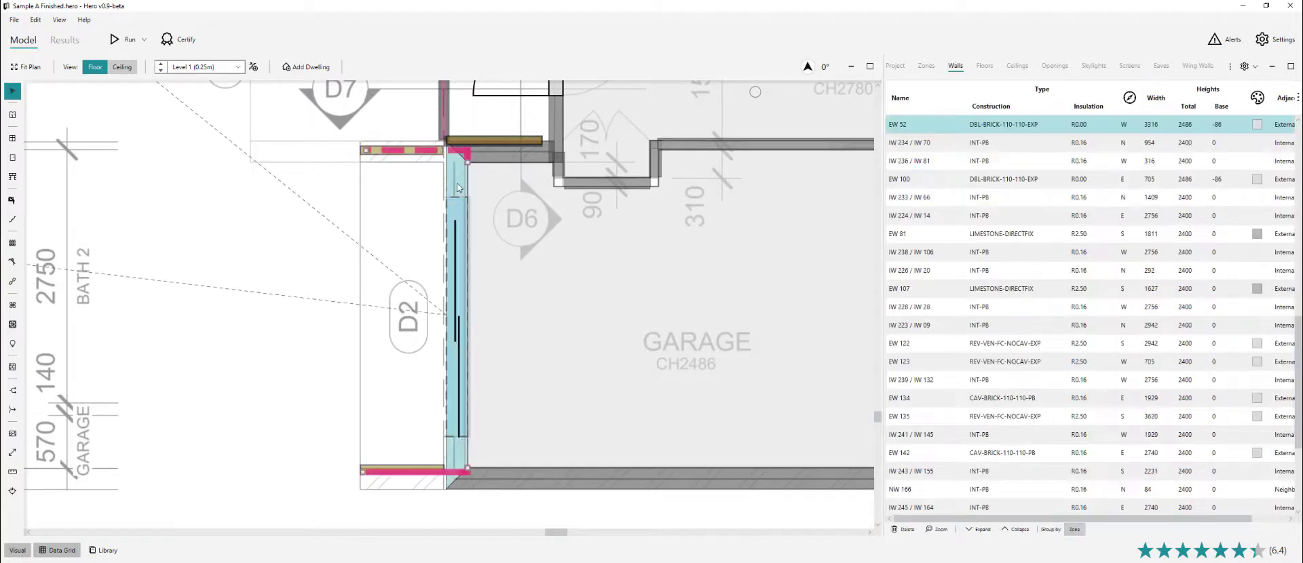
pyautogui.click(433, 477)
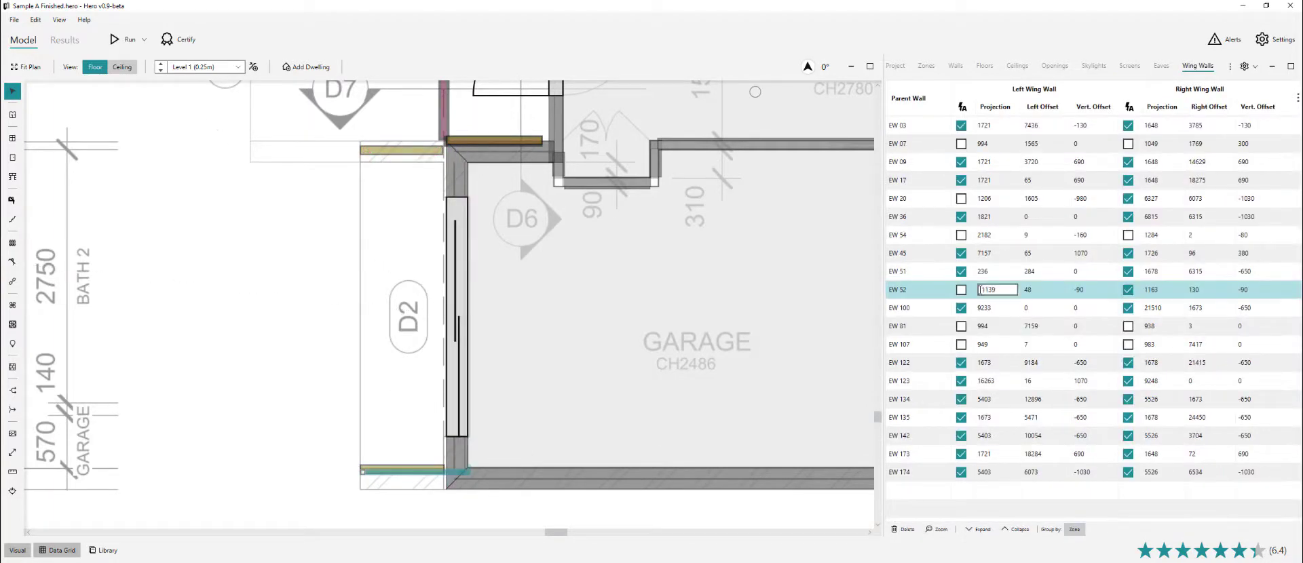
pyautogui.click(380, 335)
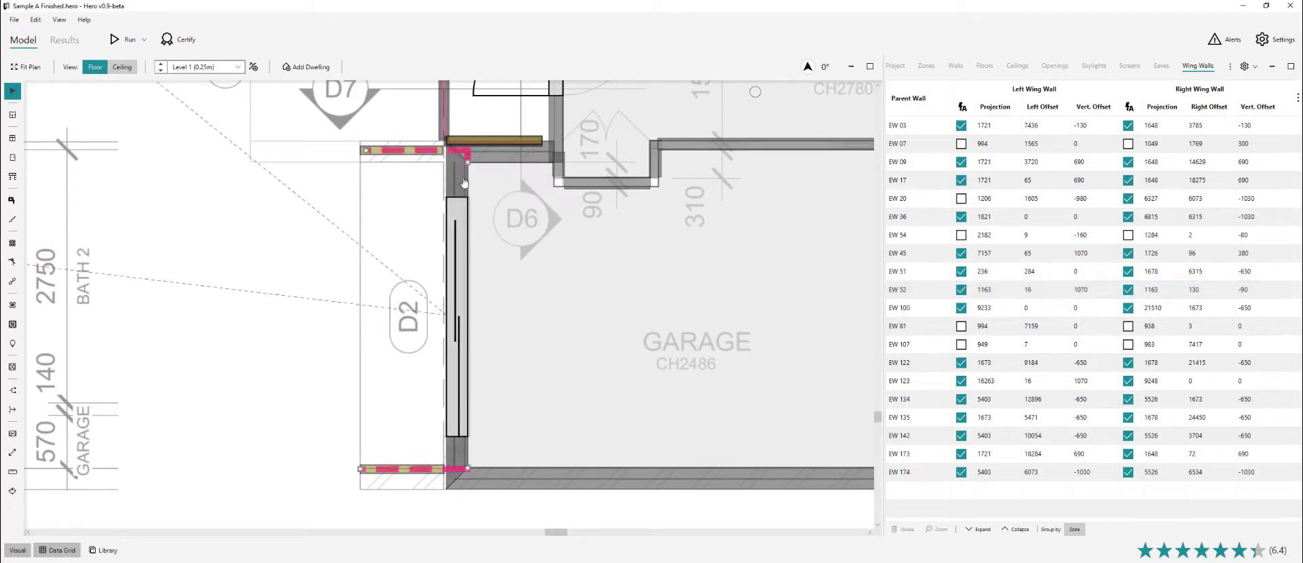
pyautogui.scroll(-10, 242, 410)
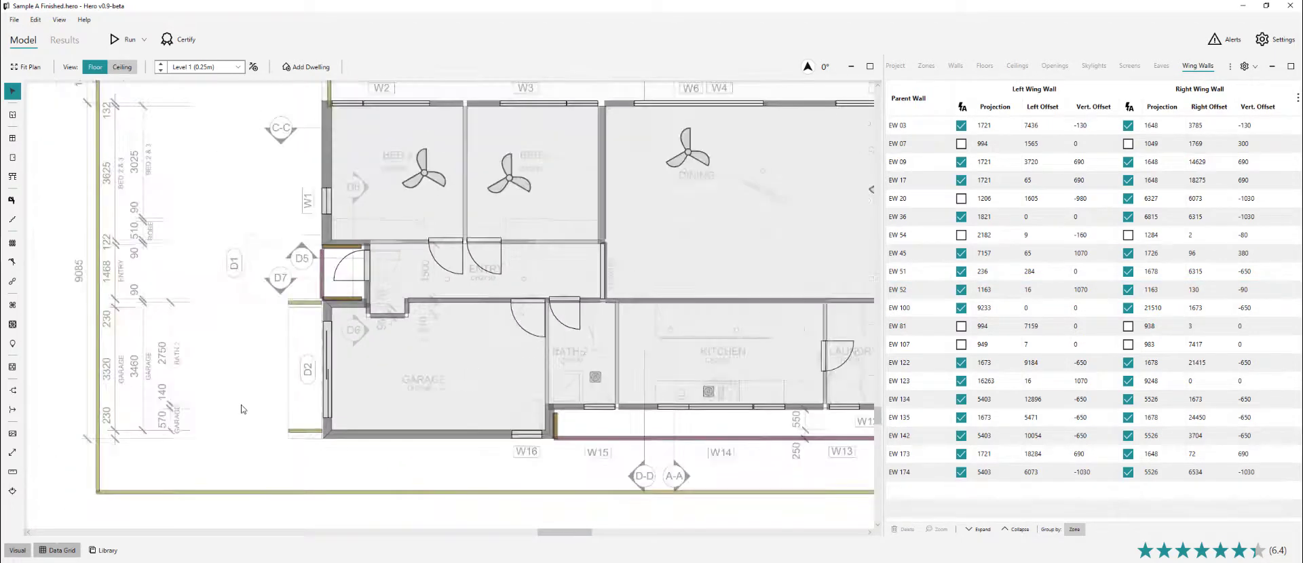
pyautogui.scroll(-1, 244, 410)
pyautogui.scroll(1, 715, 457)
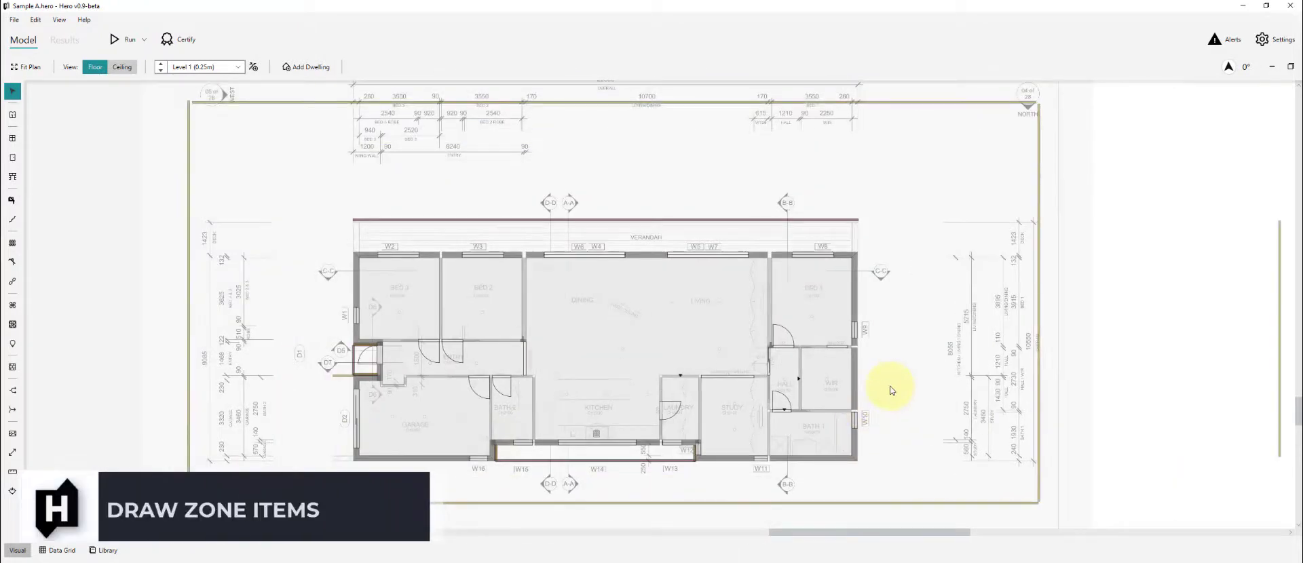
# Consult the Electrical Plan in Adobe Acrobat Reader and place ceiling fans in Bed 3, Bed 2, Dining, Living and Bed 1 in Hero.
pyautogui.hotkey('alt', 'Tab')
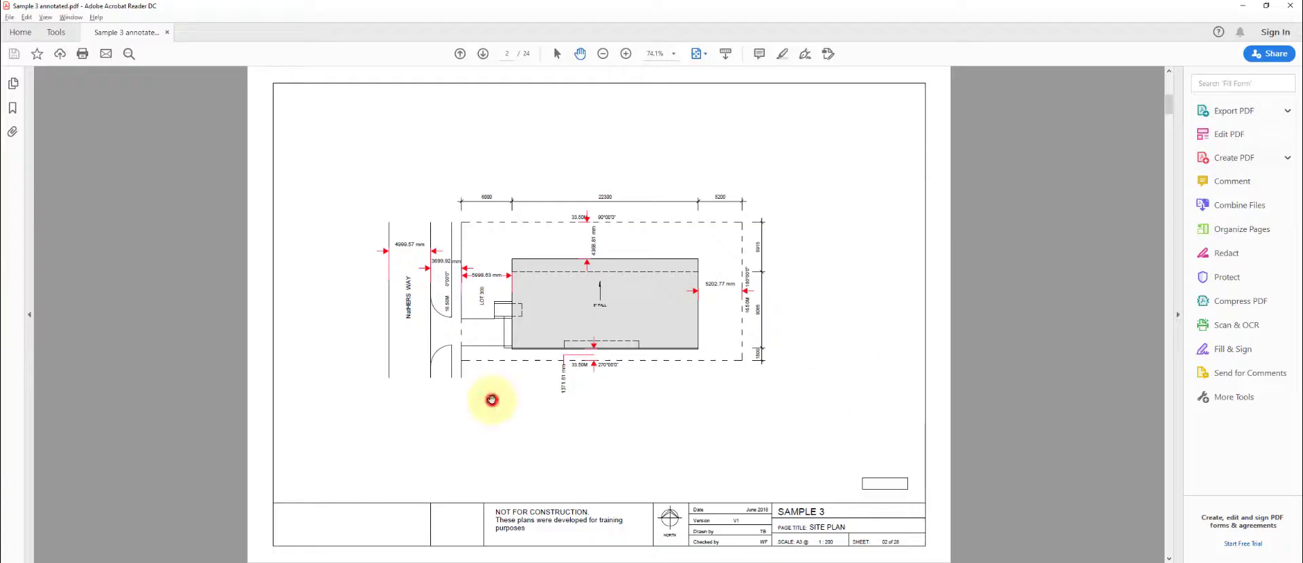
pyautogui.scroll(-3, 495, 399)
pyautogui.scroll(-6, 491, 399)
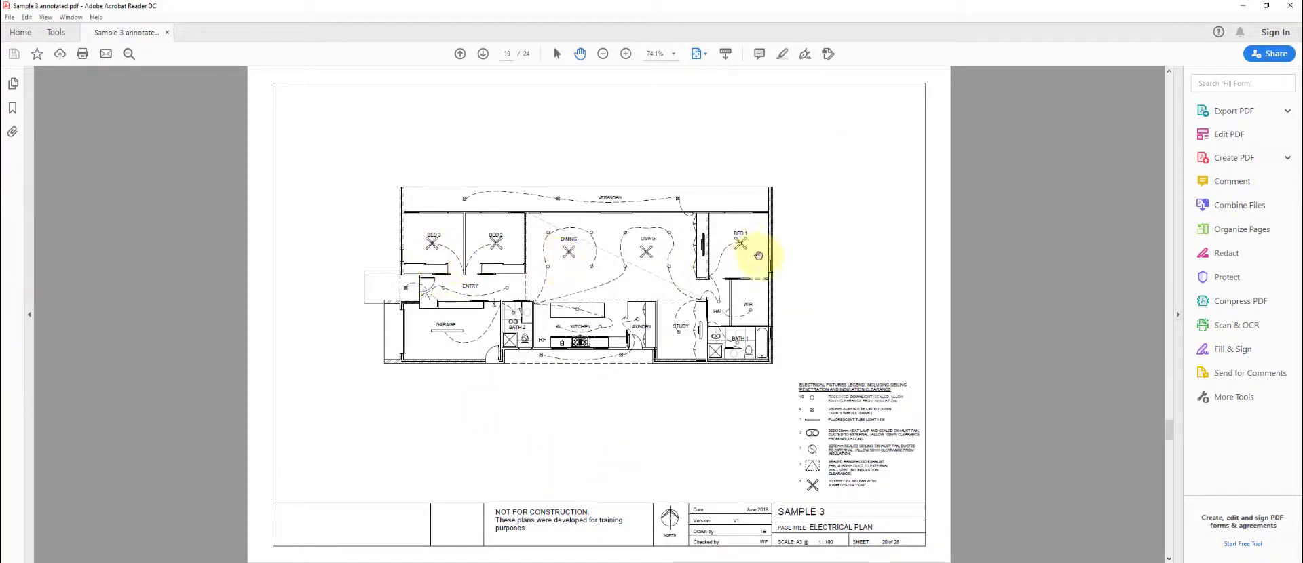
pyautogui.hotkey('alt', 'Tab')
pyautogui.click(268, 336)
pyautogui.press('f')
pyautogui.click(404, 295)
pyautogui.click(477, 299)
pyautogui.click(575, 298)
pyautogui.click(700, 299)
pyautogui.click(805, 293)
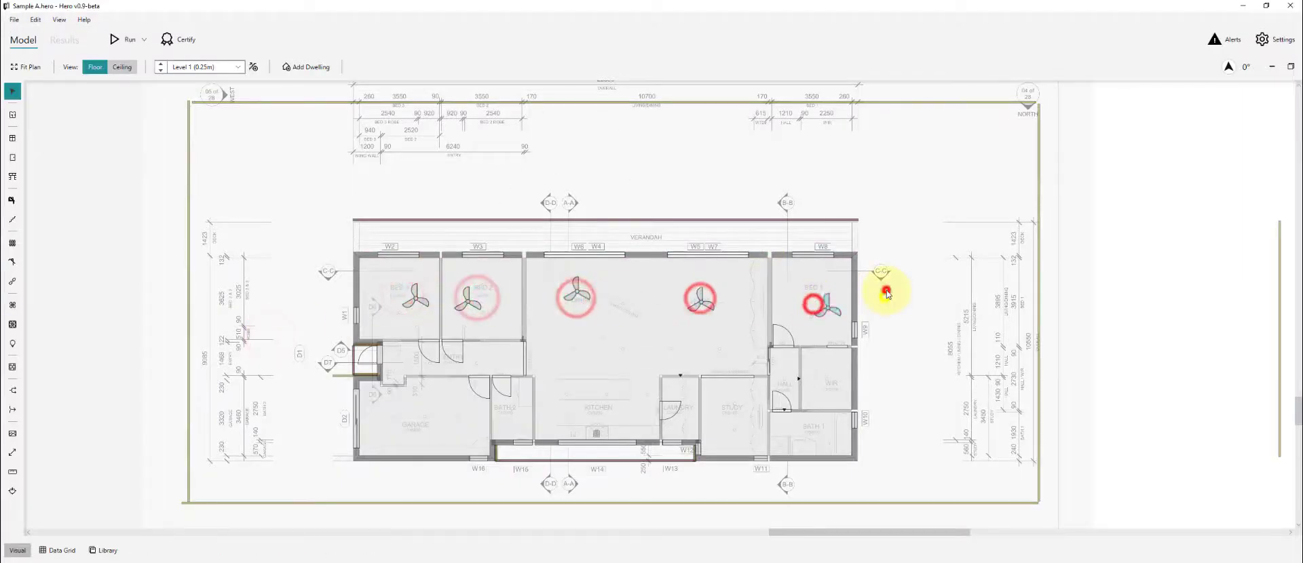
pyautogui.rightClick(887, 290)
# Check the Electrical Plan in Adobe Acrobat Reader and place exhaust fans in Bath 1 and Bath 2 in Hero.
pyautogui.hotkey('alt', 'Tab')
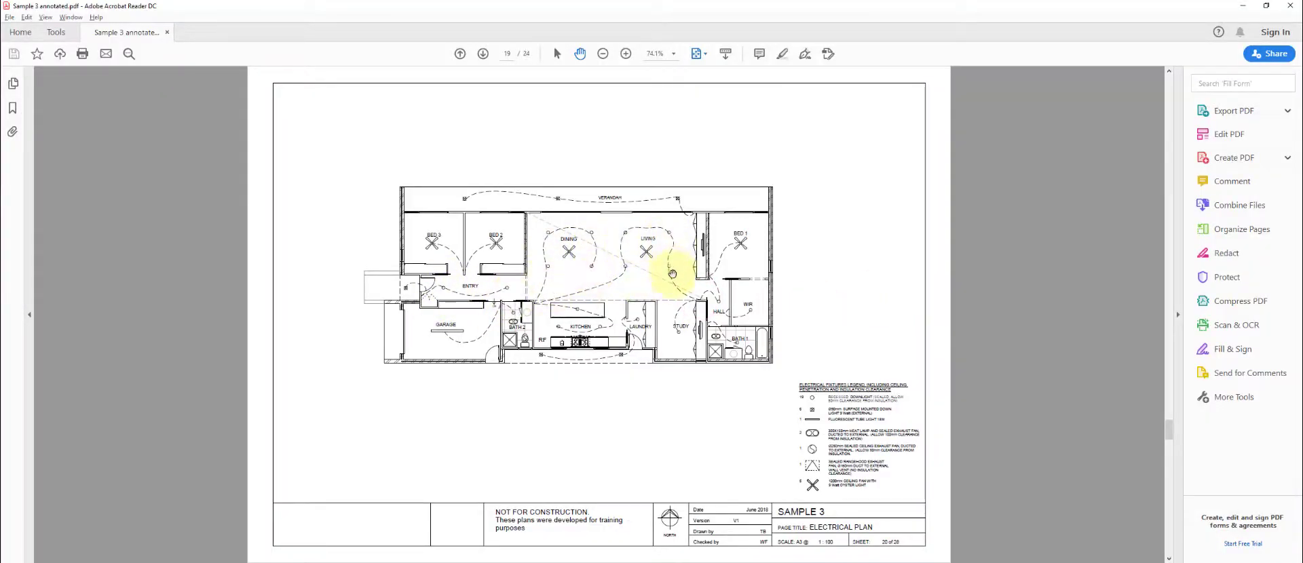
pyautogui.hotkey('alt', 'Tab')
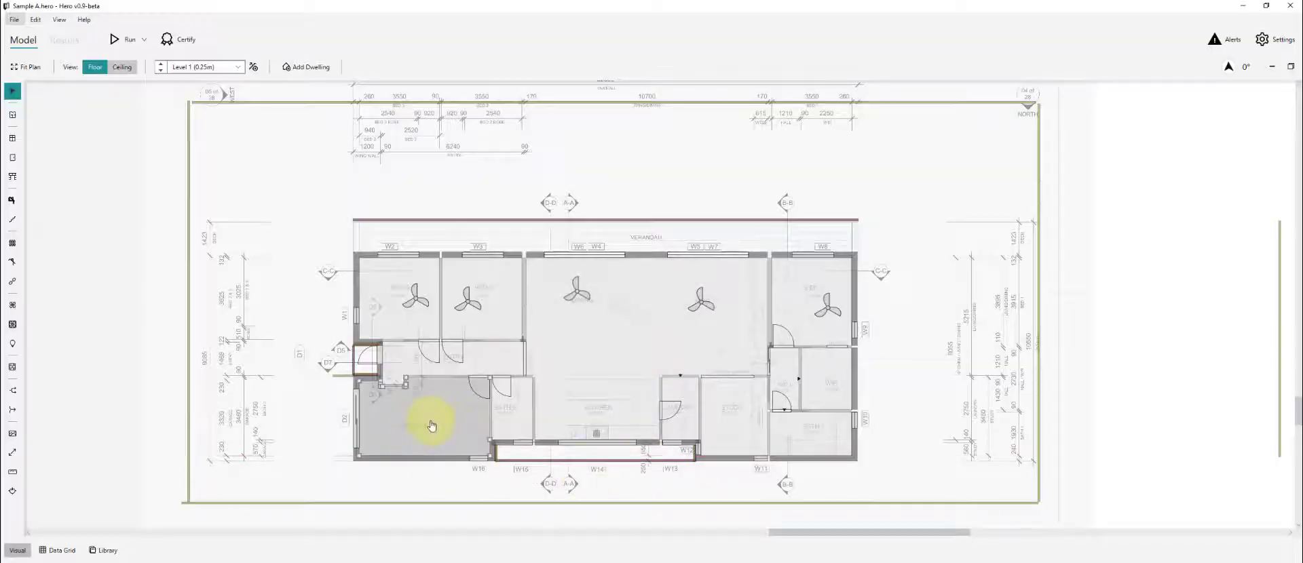
pyautogui.scroll(2, 864, 399)
pyautogui.hotkey('alt', 'Tab')
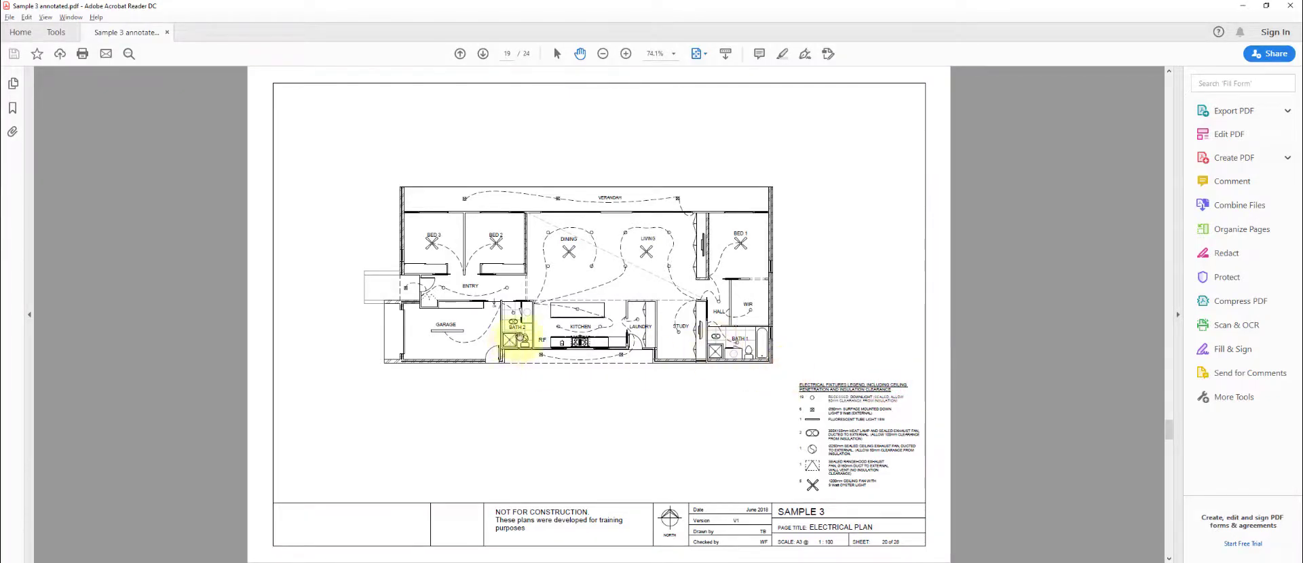
pyautogui.hotkey('alt', 'Tab')
pyautogui.click(614, 502)
pyautogui.press('v')
pyautogui.click(779, 444)
pyautogui.click(443, 431)
pyautogui.press('Escape')
pyautogui.scroll(2, 517, 455)
pyautogui.hotkey('alt', 'Tab')
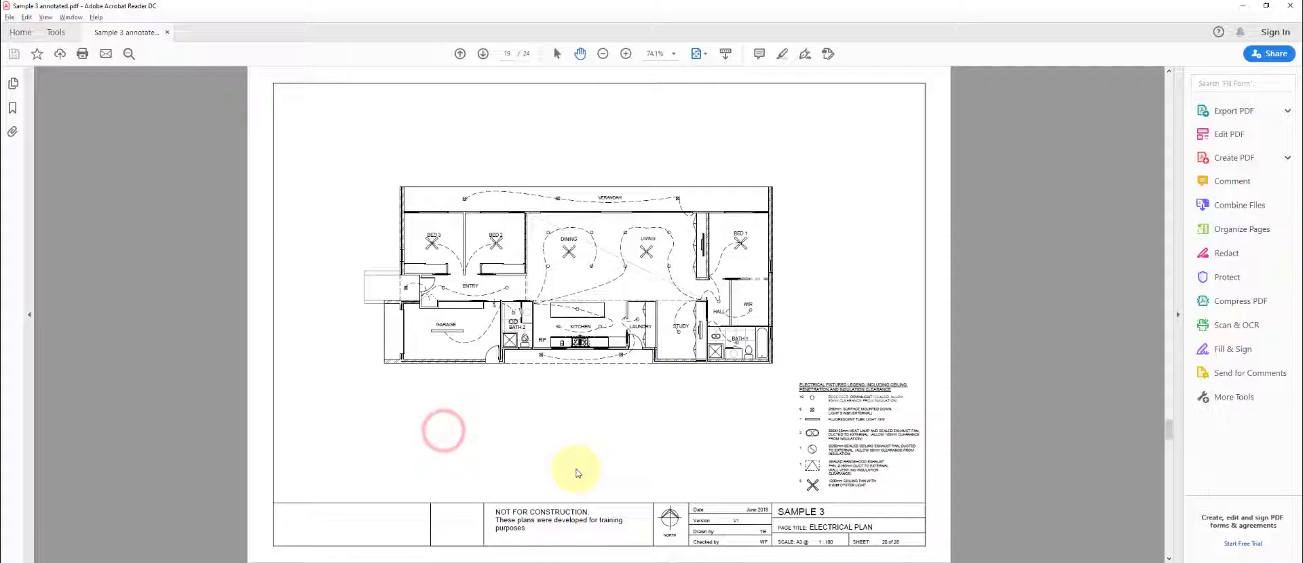
pyautogui.click(586, 399)
pyautogui.hotkey('alt', 'Tab')
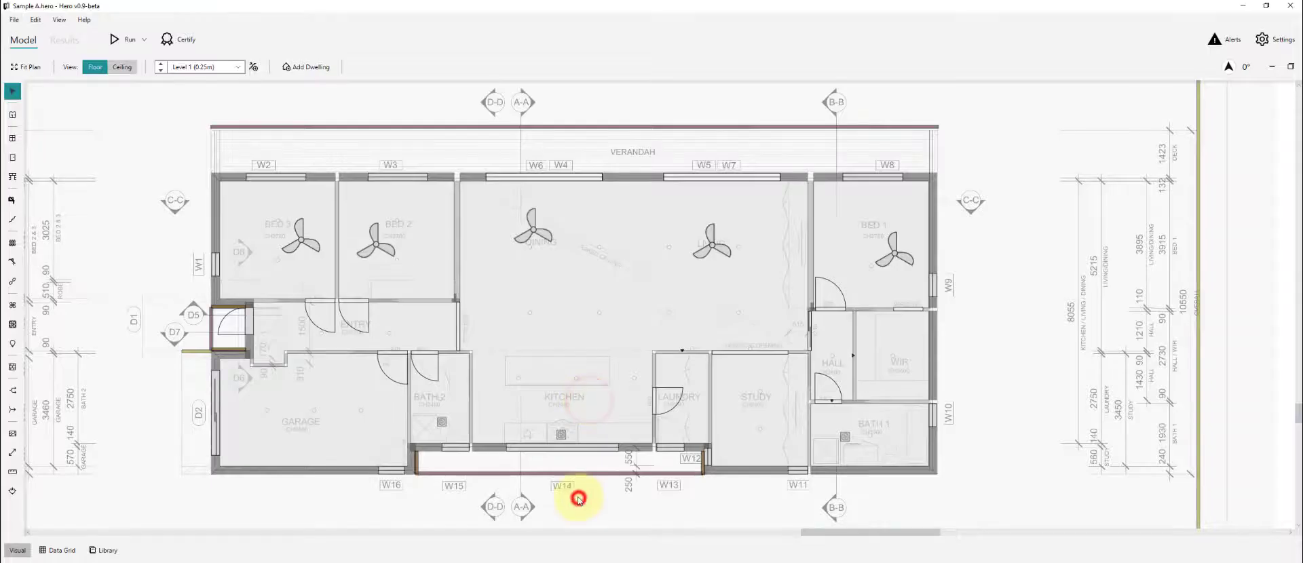
pyautogui.scroll(-1, 578, 501)
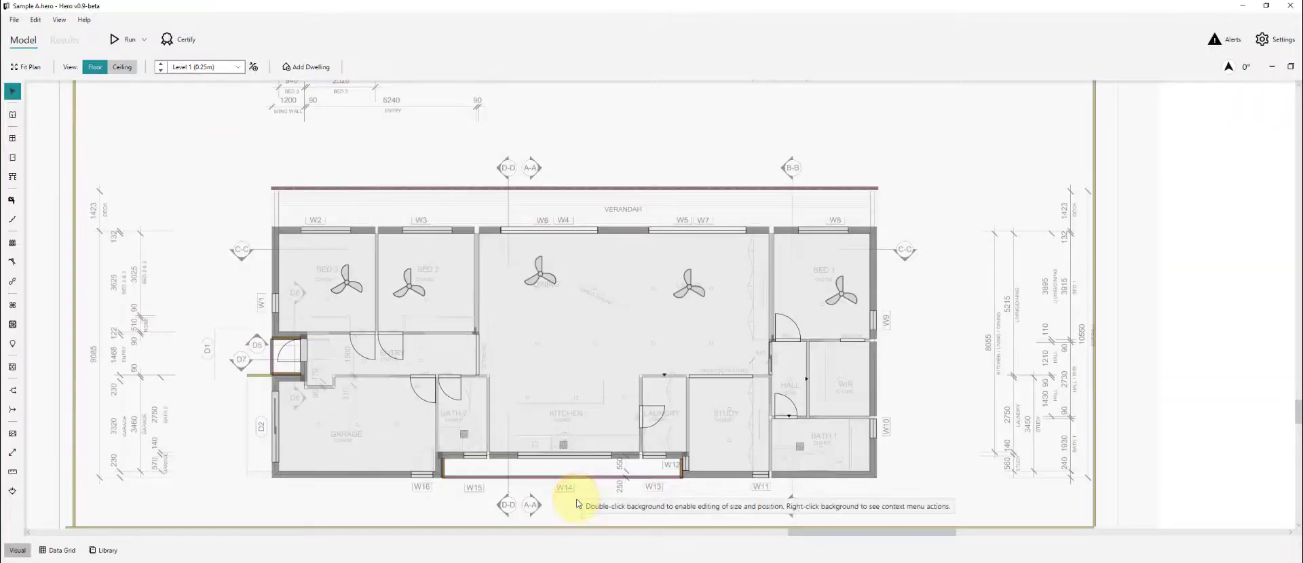
pyautogui.click(577, 500)
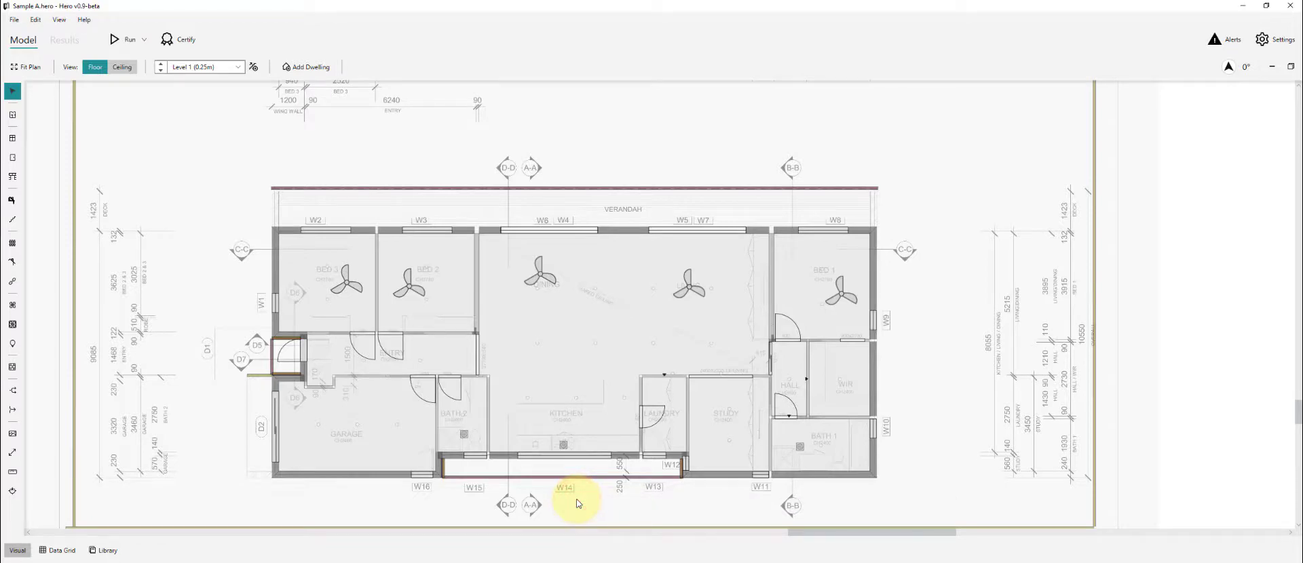
pyautogui.click(578, 496)
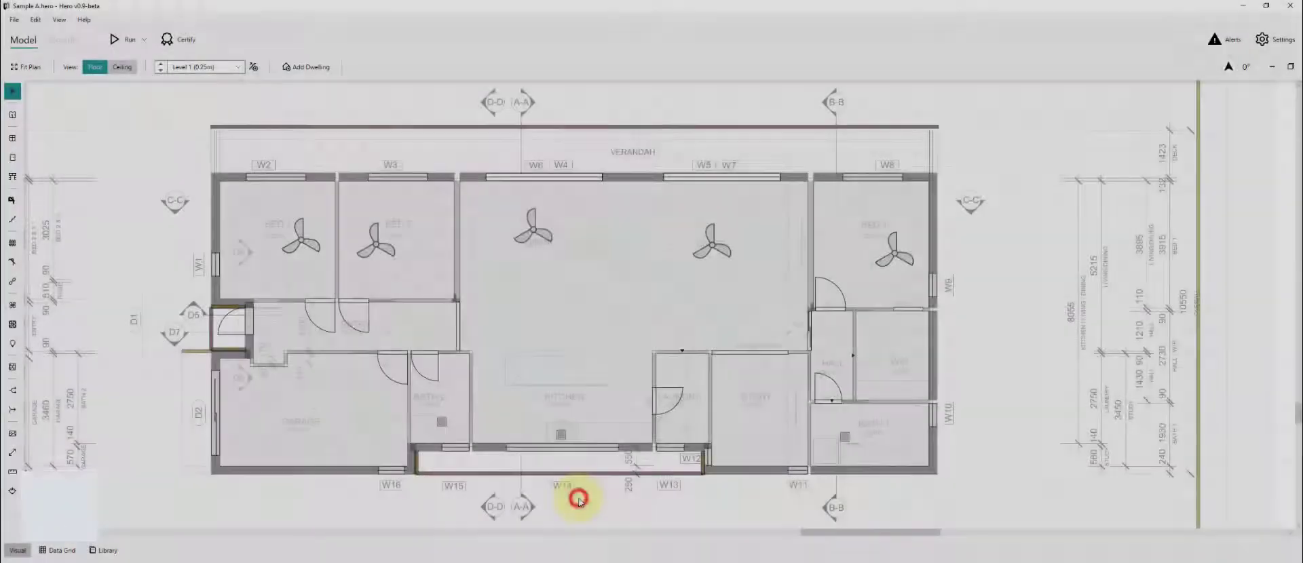
# Switch the Level 1 plan to the Ceiling view.
pyautogui.scroll(-2, 577, 499)
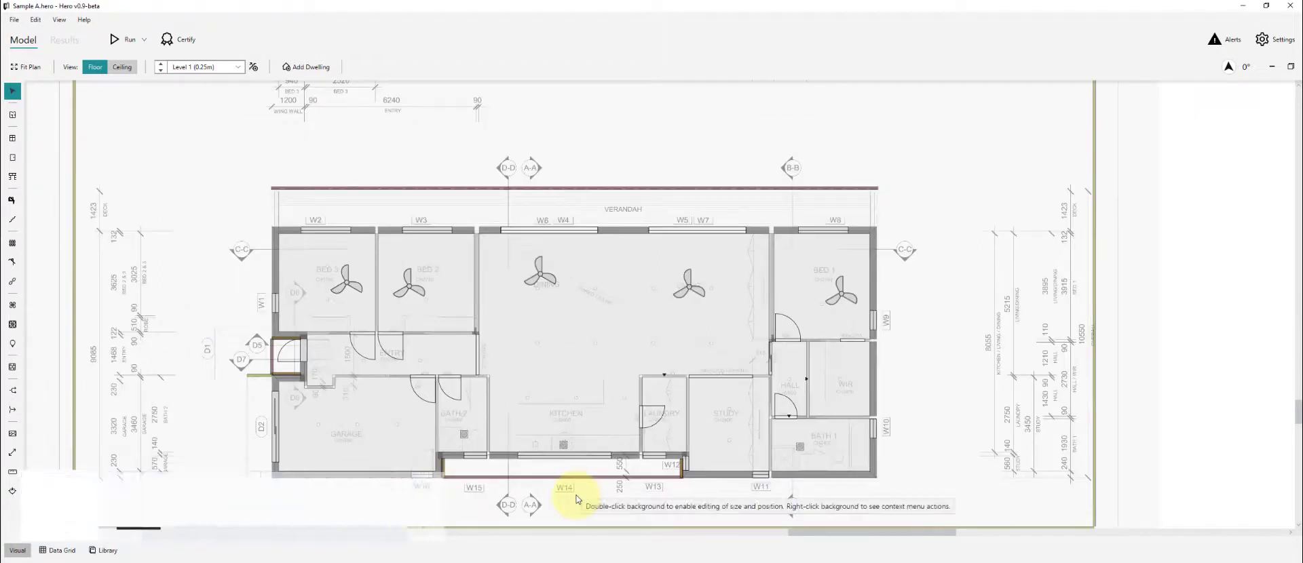
pyautogui.click(577, 501)
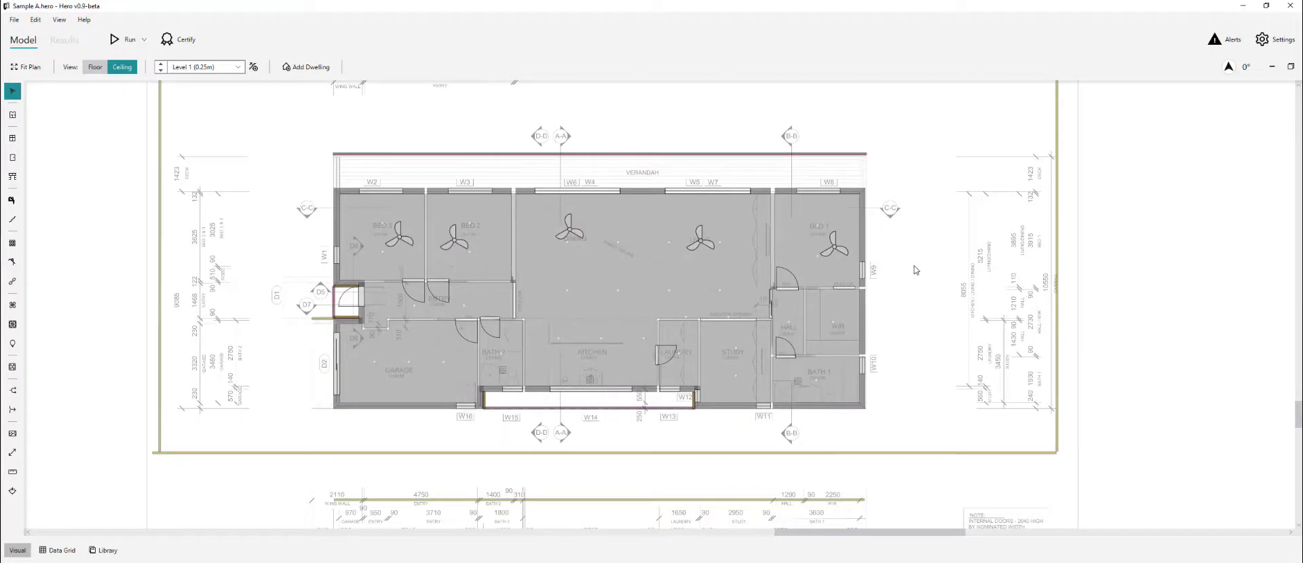
pyautogui.scroll(1, 915, 288)
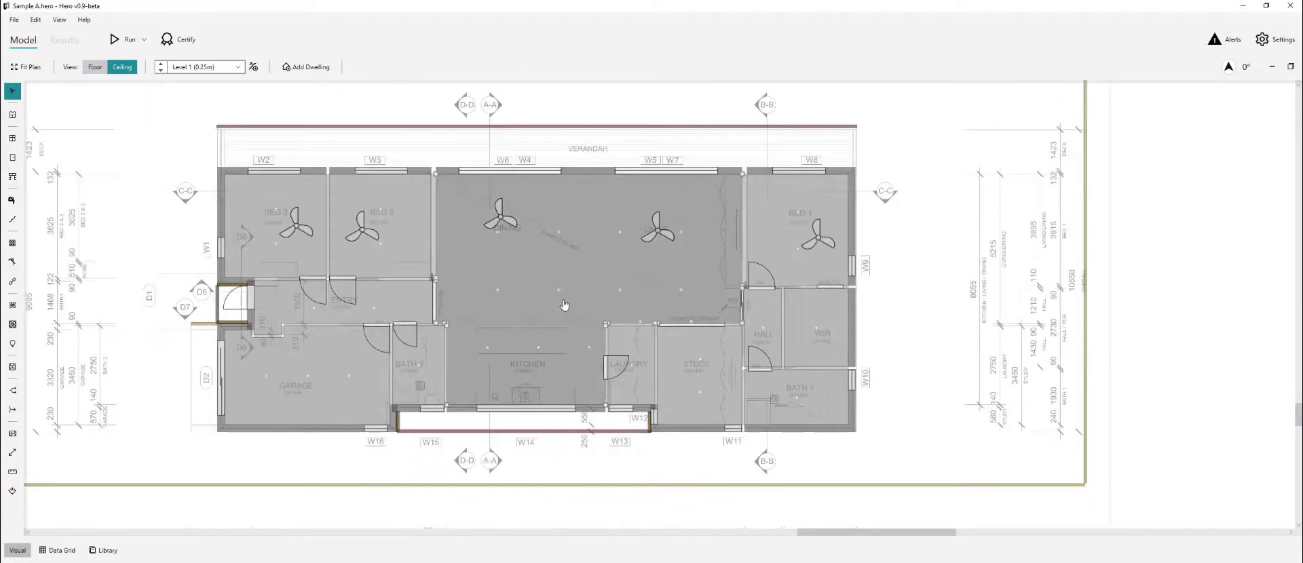
# Split only the ceiling along the dashed line above the Kitchen, from the Bath 2 wall corner to the Laundry wall corner.
pyautogui.press('t')
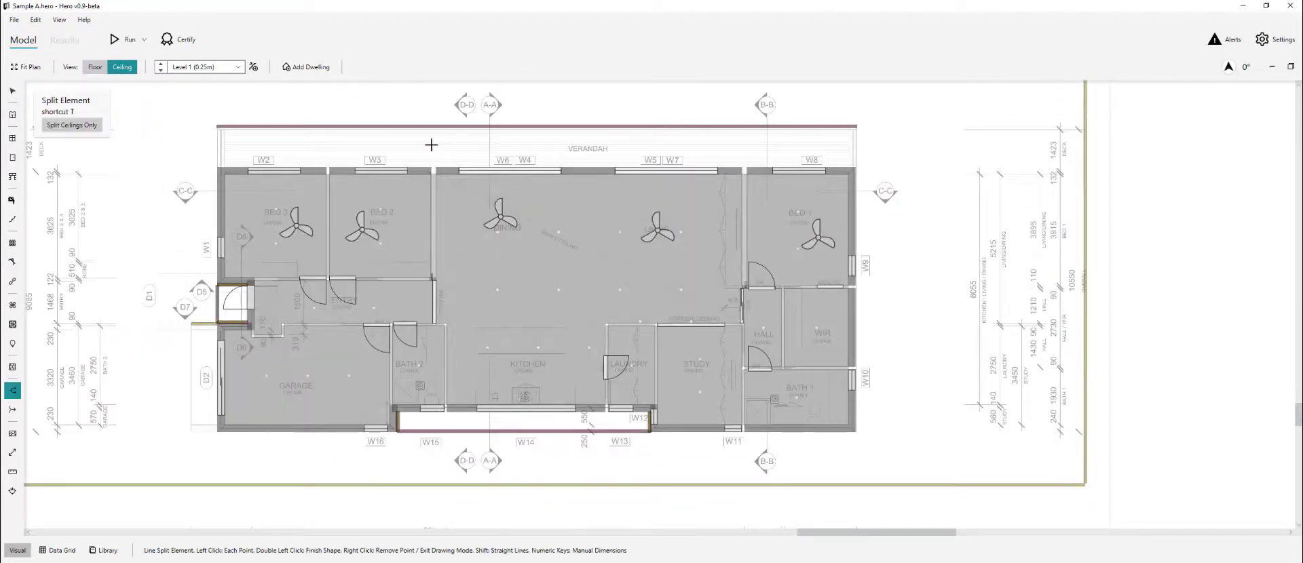
pyautogui.click(85, 126)
pyautogui.scroll(2, 571, 331)
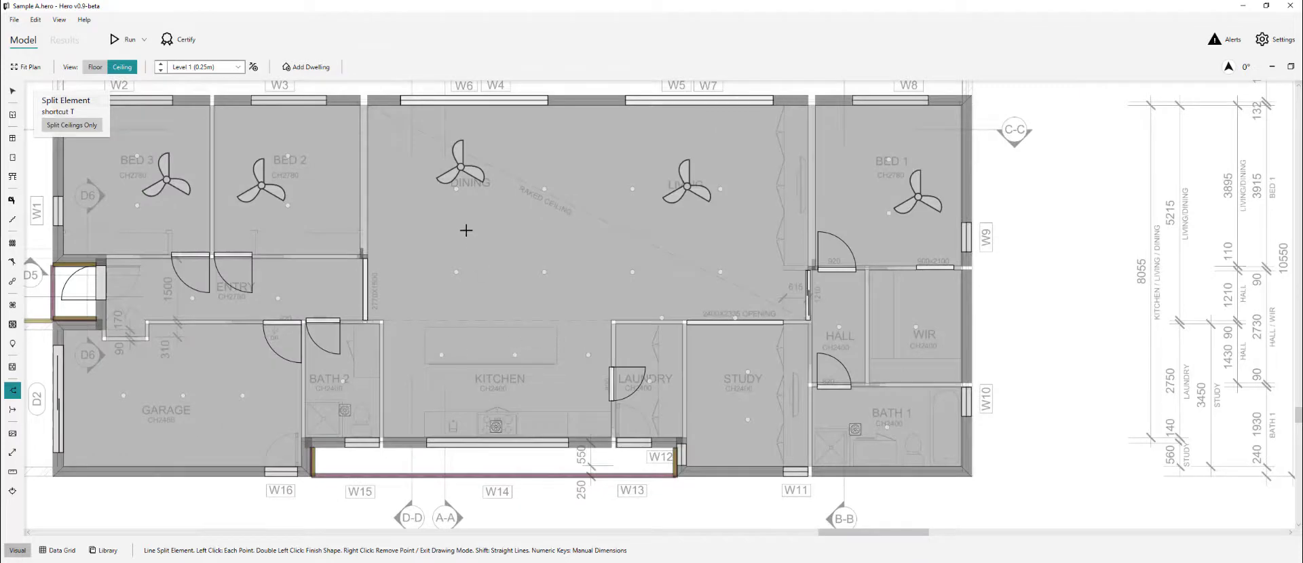
pyautogui.scroll(6, 384, 328)
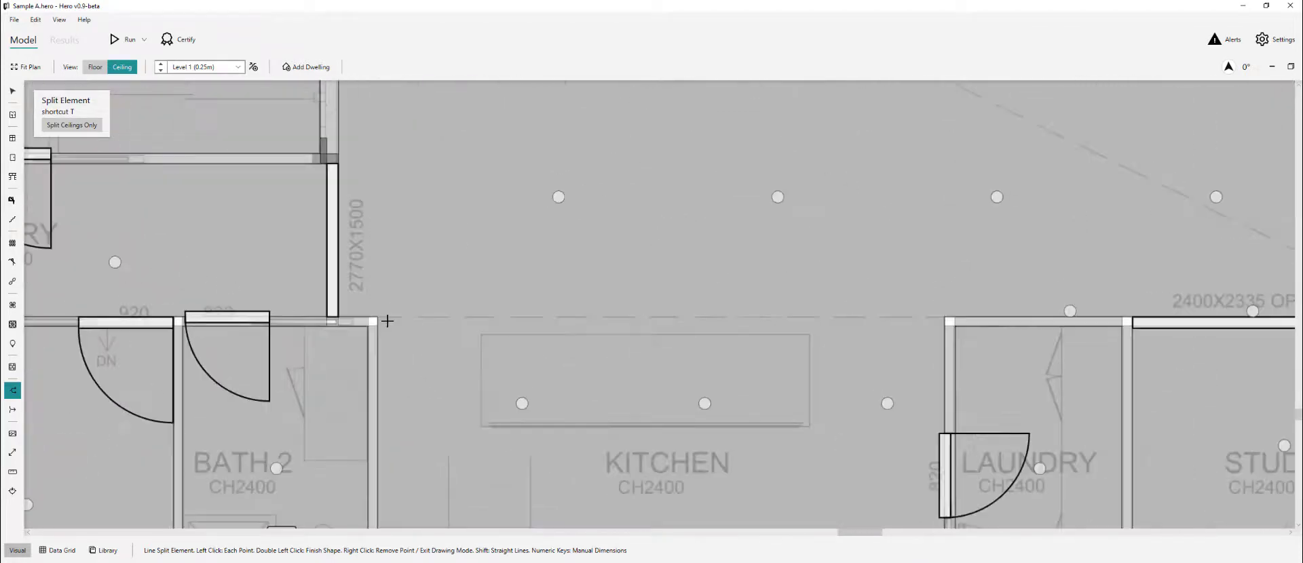
pyautogui.click(374, 316)
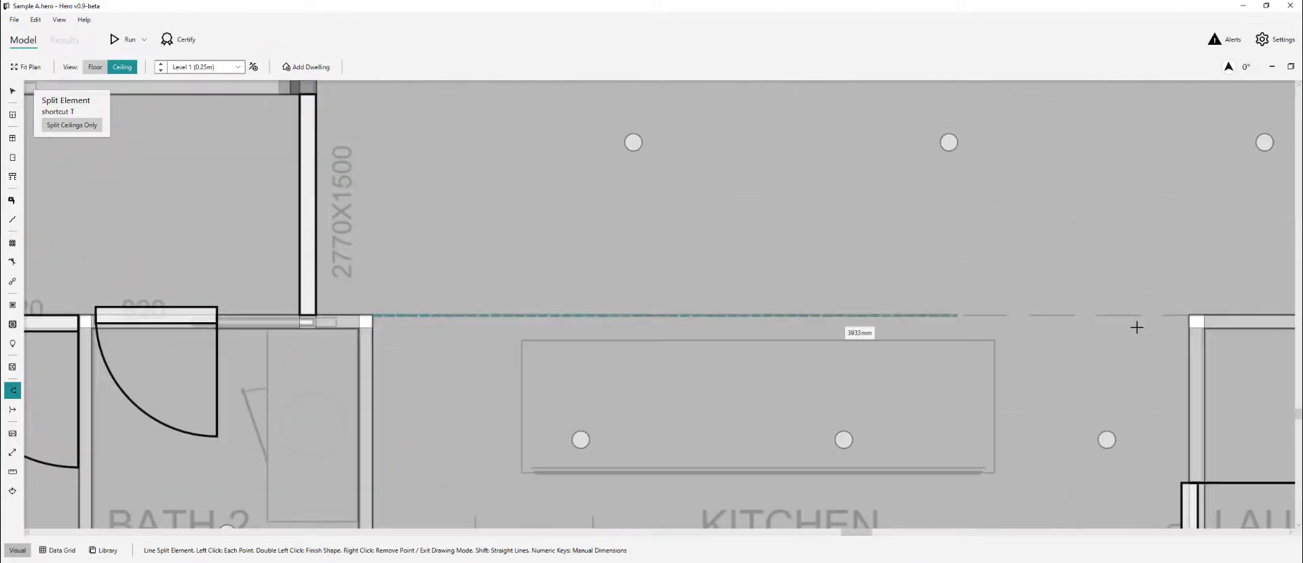
pyautogui.doubleClick(1179, 316)
pyautogui.scroll(-8, 693, 299)
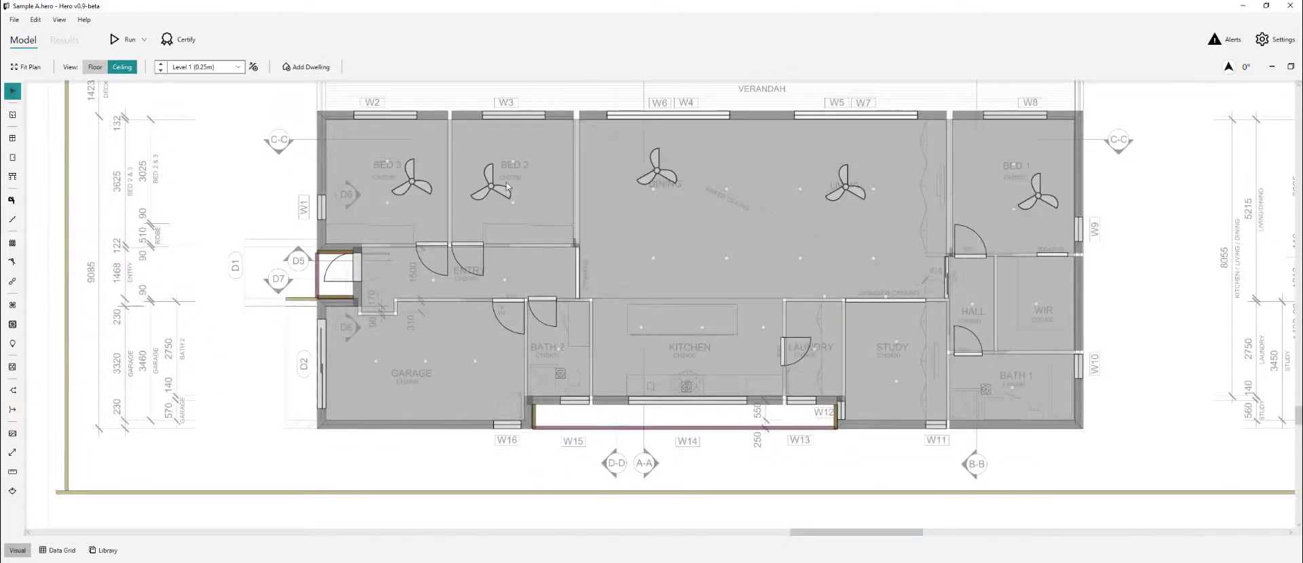
# Select the Living/Dining and Kitchen ceilings in turn to check how the ceiling is divided.
pyautogui.click(736, 262)
pyautogui.click(727, 324)
pyautogui.click(722, 262)
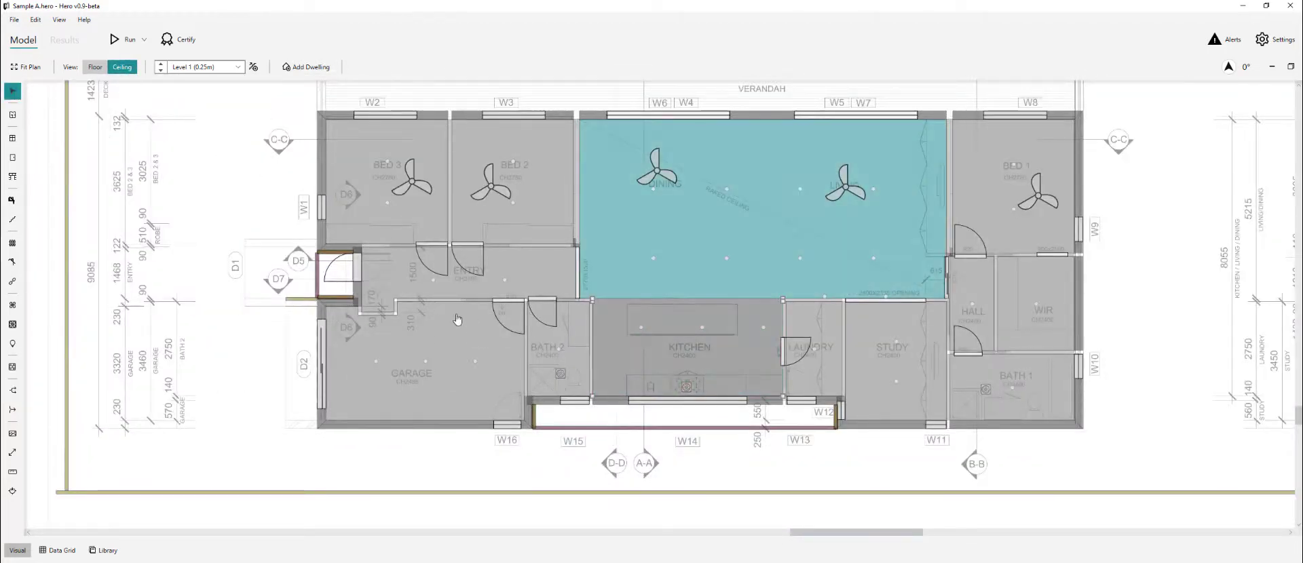
pyautogui.click(664, 325)
pyautogui.click(720, 262)
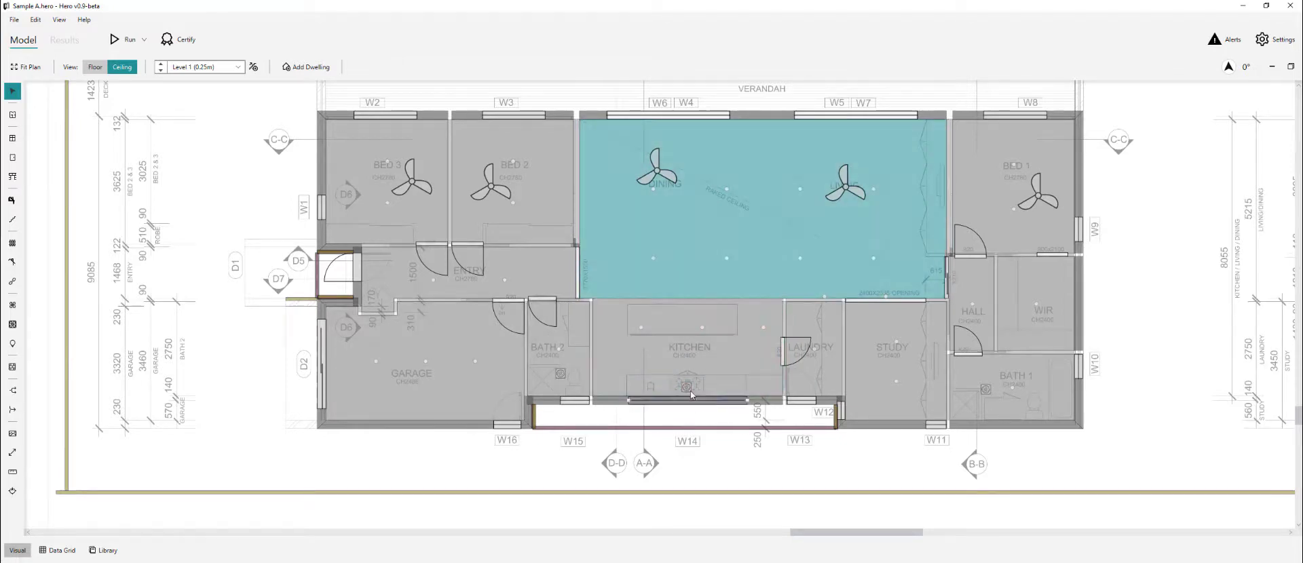
pyautogui.click(688, 204)
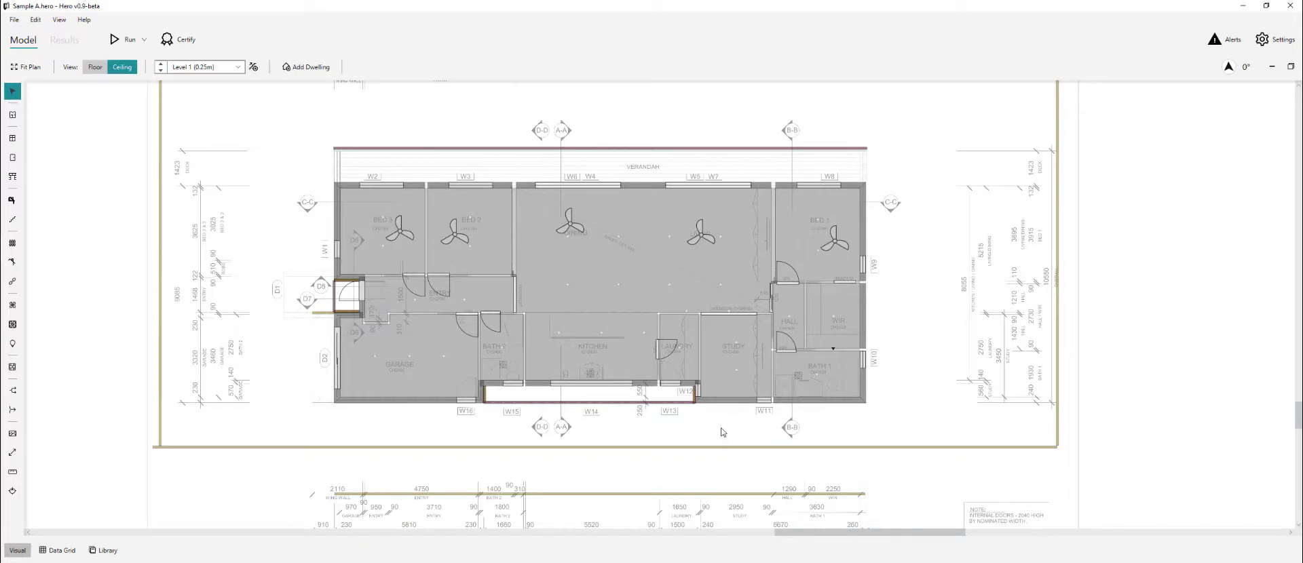
# Check the Garage and Entry ceiling area against the entrance alcove section details in Adobe Acrobat Reader.
pyautogui.scroll(2, 723, 433)
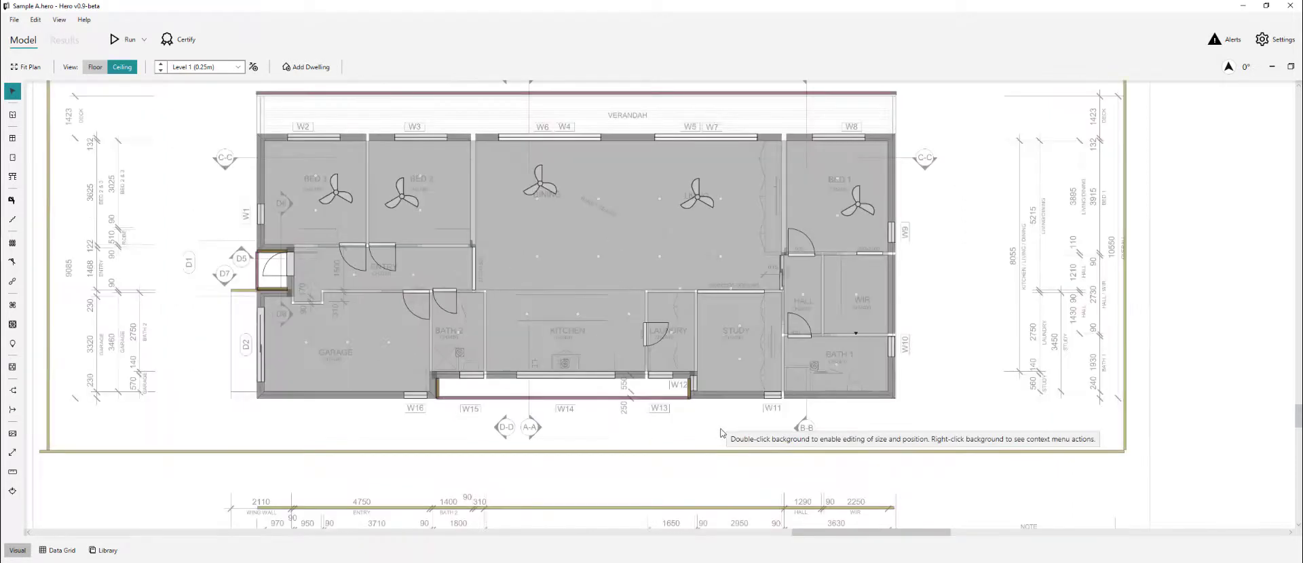
pyautogui.scroll(1, 679, 112)
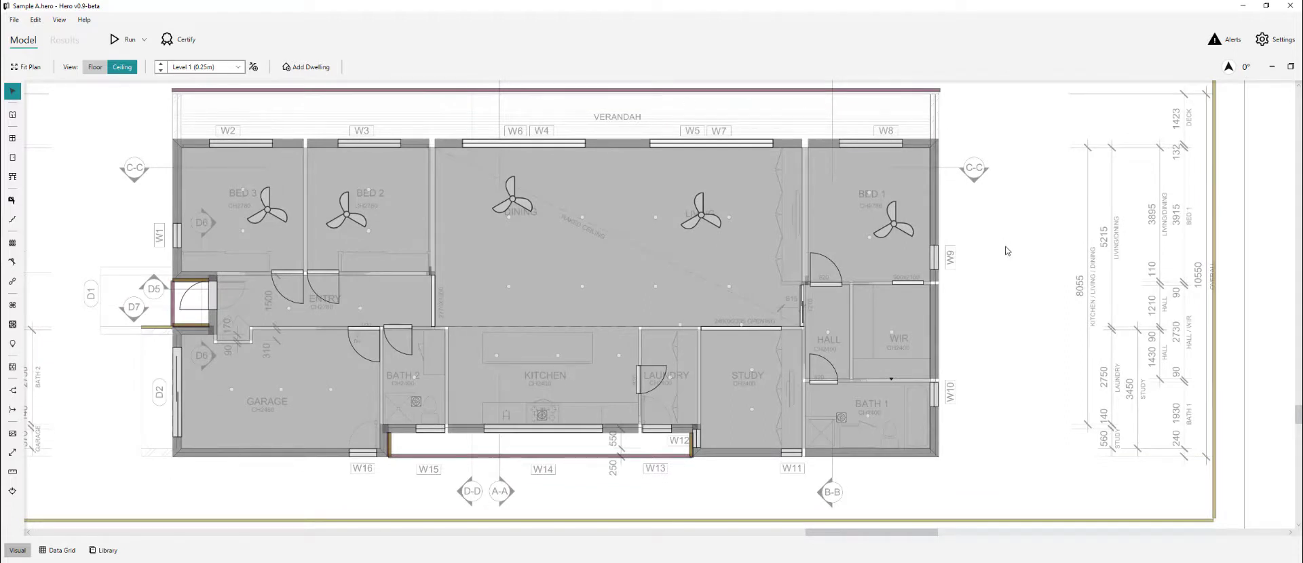
pyautogui.click(250, 423)
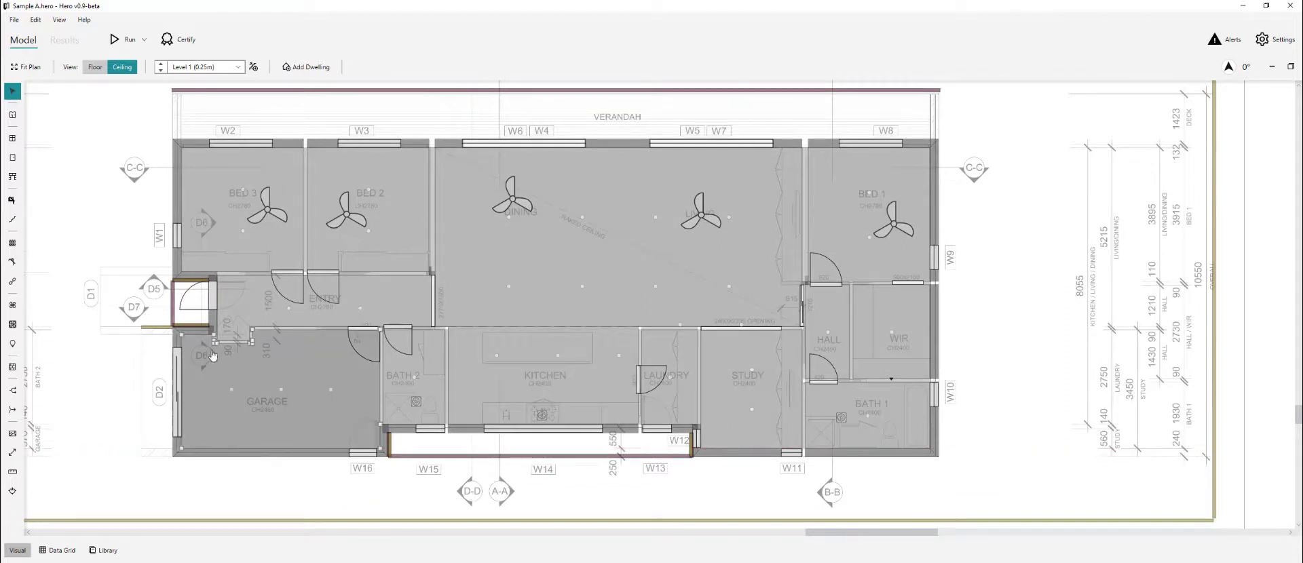
pyautogui.hotkey('alt', 'Tab')
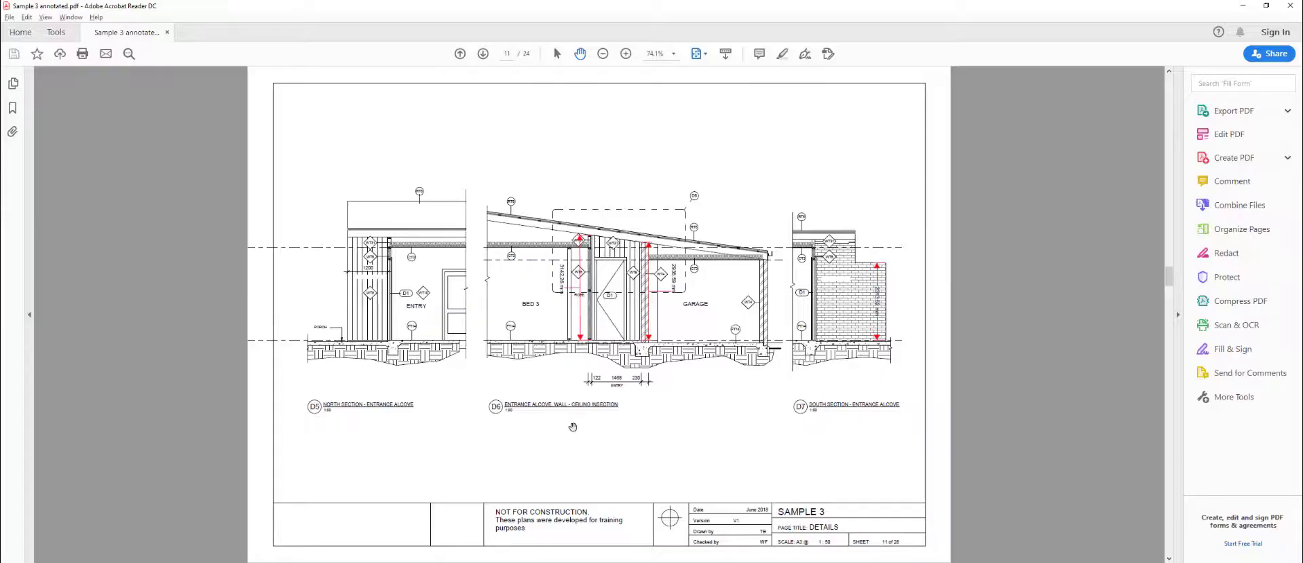
pyautogui.scroll(5, 691, 312)
# Examine the ceiling edges and walls around the Laundry, Study and Hall on the Hero plan.
pyautogui.scroll(2, 711, 371)
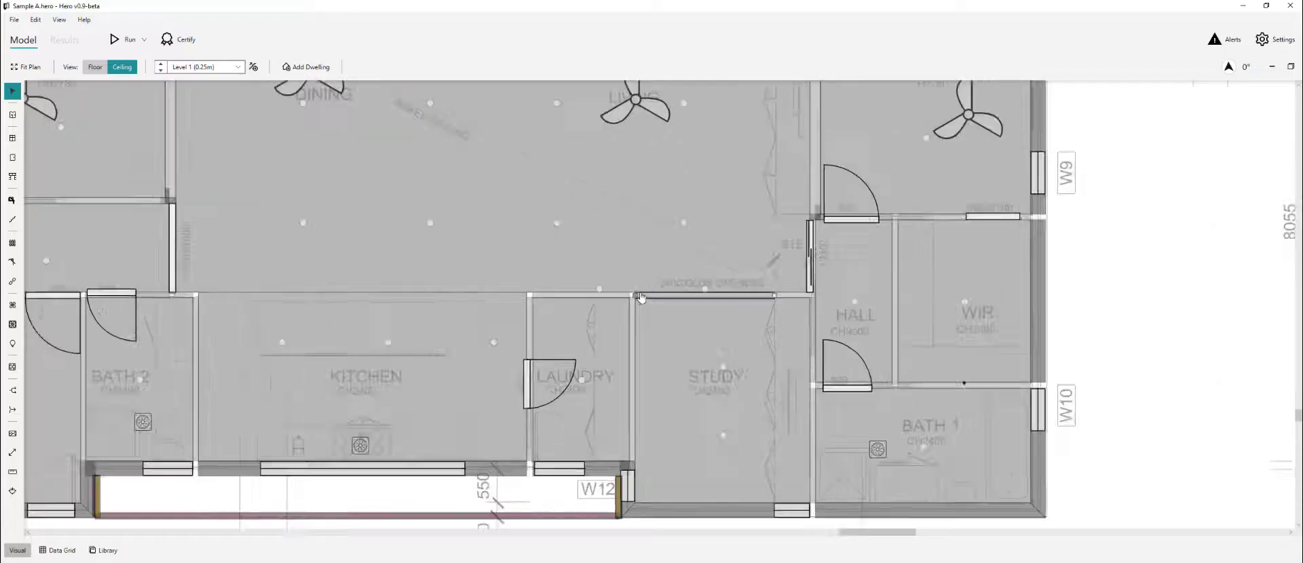
pyautogui.scroll(3, 630, 293)
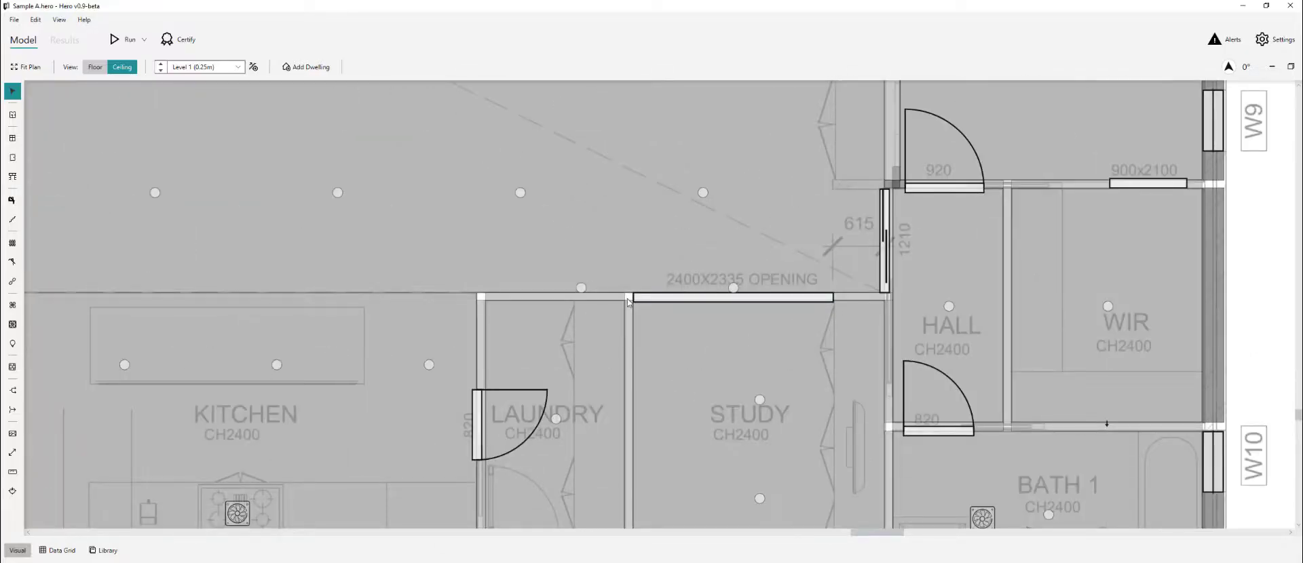
pyautogui.click(631, 326)
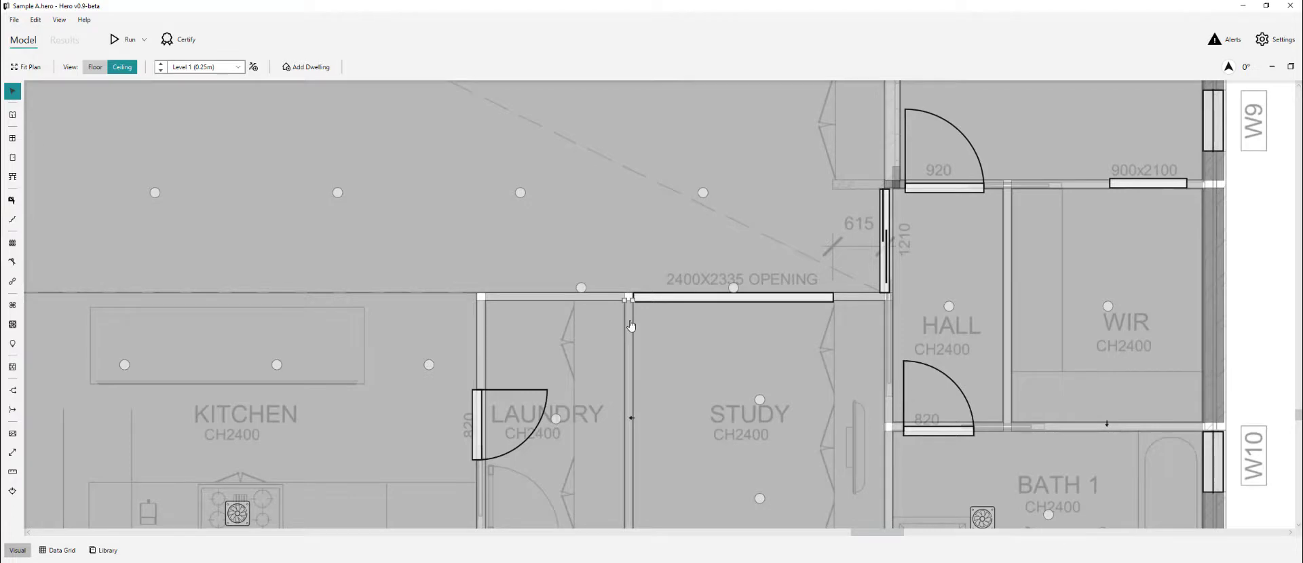
pyautogui.scroll(-2, 632, 326)
pyautogui.scroll(-2, 631, 325)
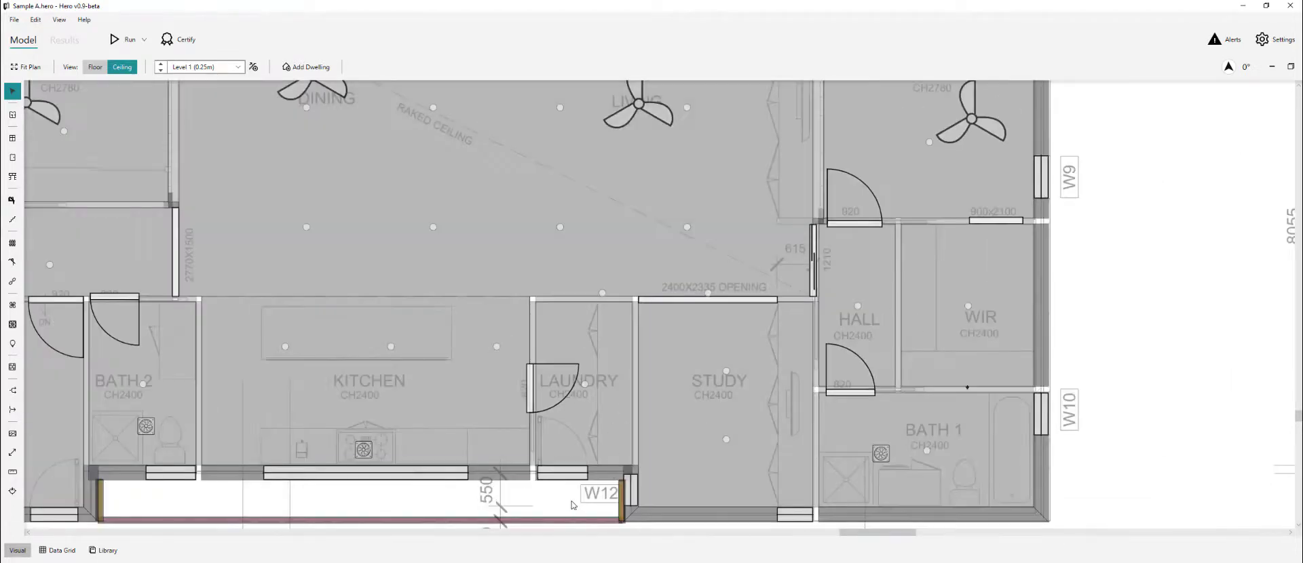
pyautogui.scroll(-3, 574, 505)
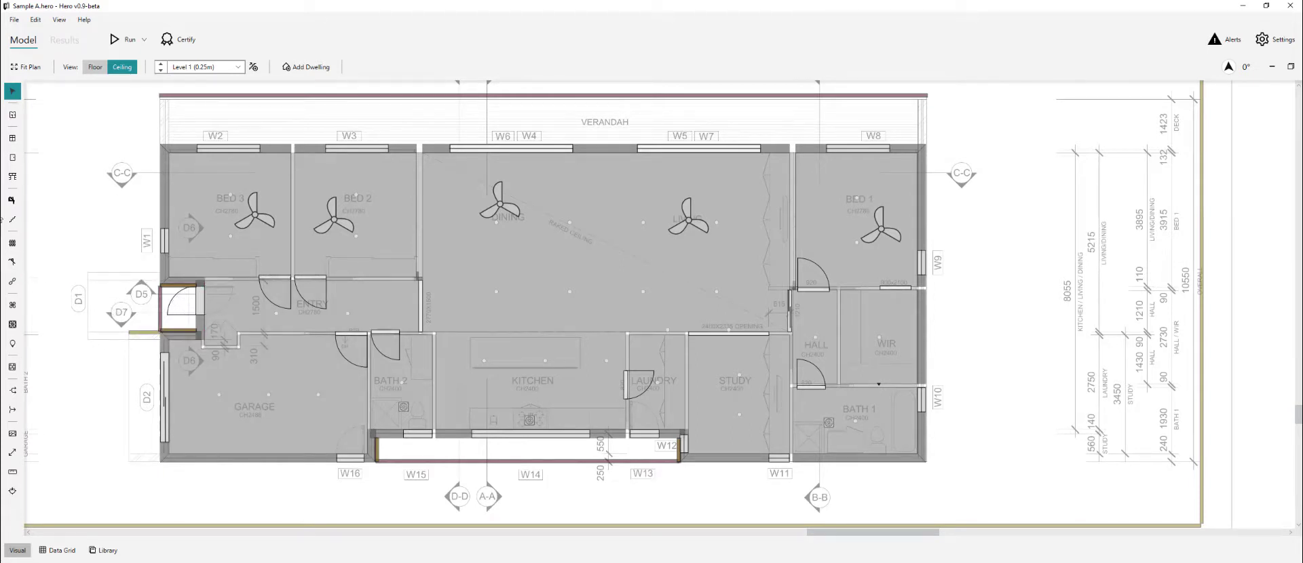
# Review the entrance alcove, kitchen bulkhead and building section drawings in Adobe Acrobat Reader to compare ceiling heights.
pyautogui.hotkey('alt', 'Tab')
pyautogui.scroll(-3, 427, 328)
pyautogui.scroll(-3, 450, 324)
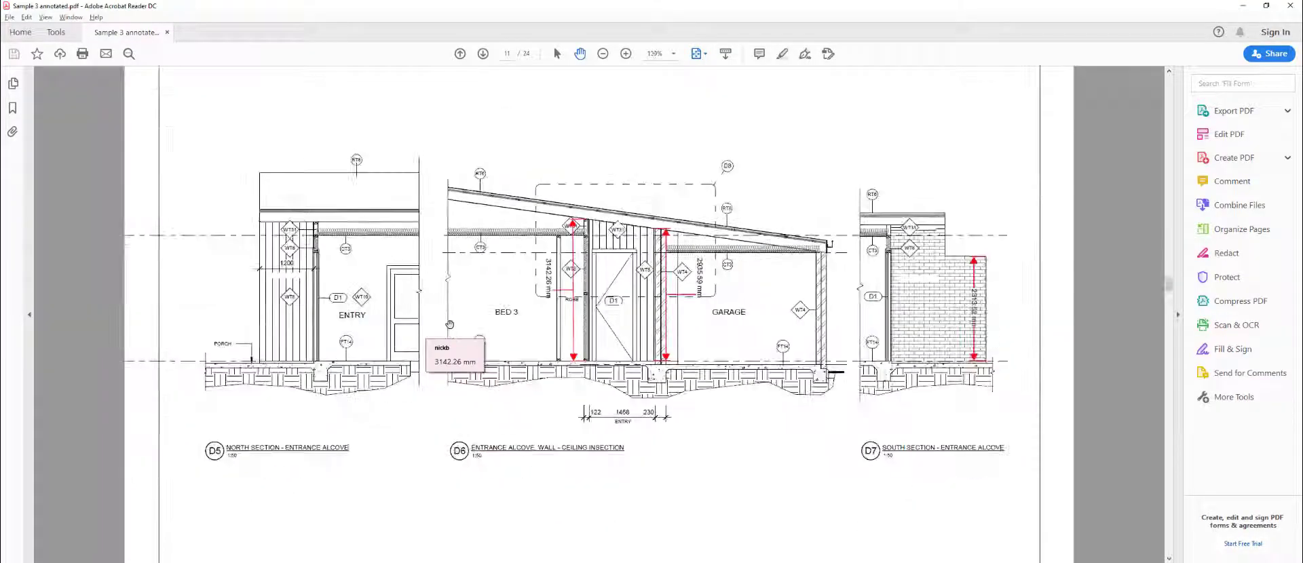
pyautogui.scroll(3, 503, 347)
pyautogui.scroll(5, 502, 346)
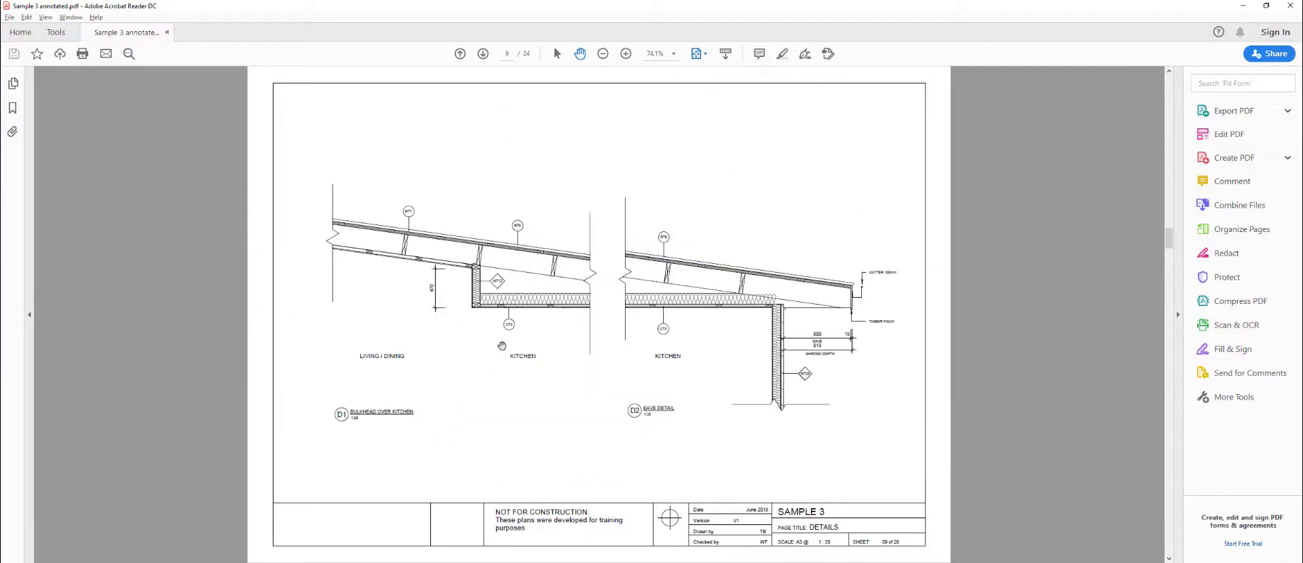
pyautogui.scroll(3, 469, 346)
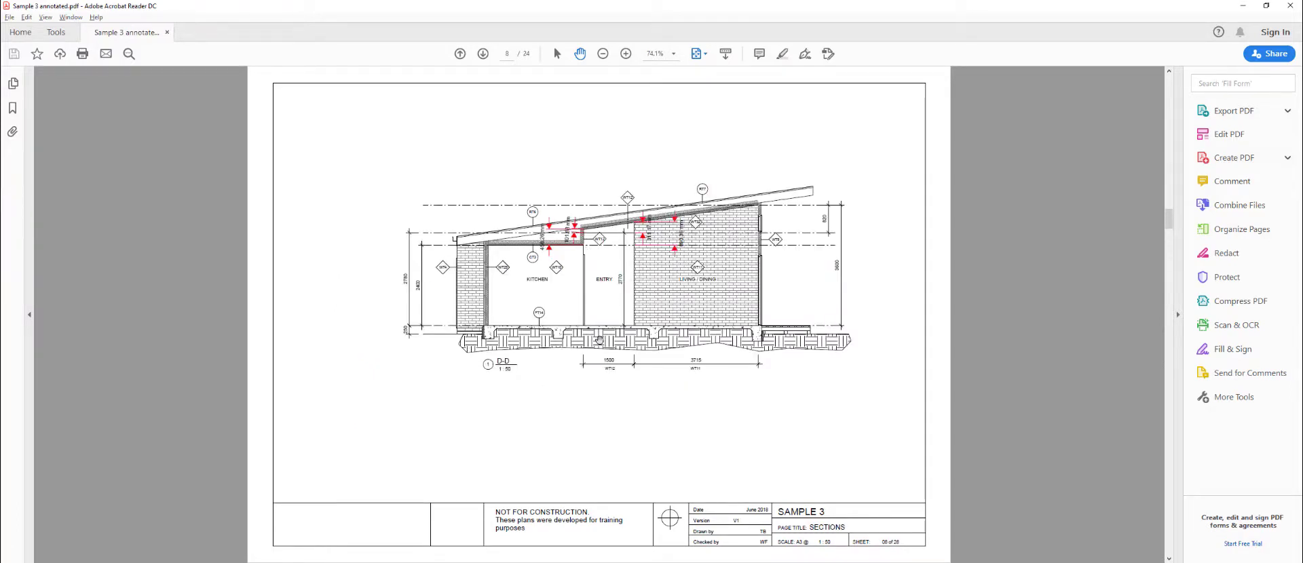
pyautogui.scroll(3, 600, 340)
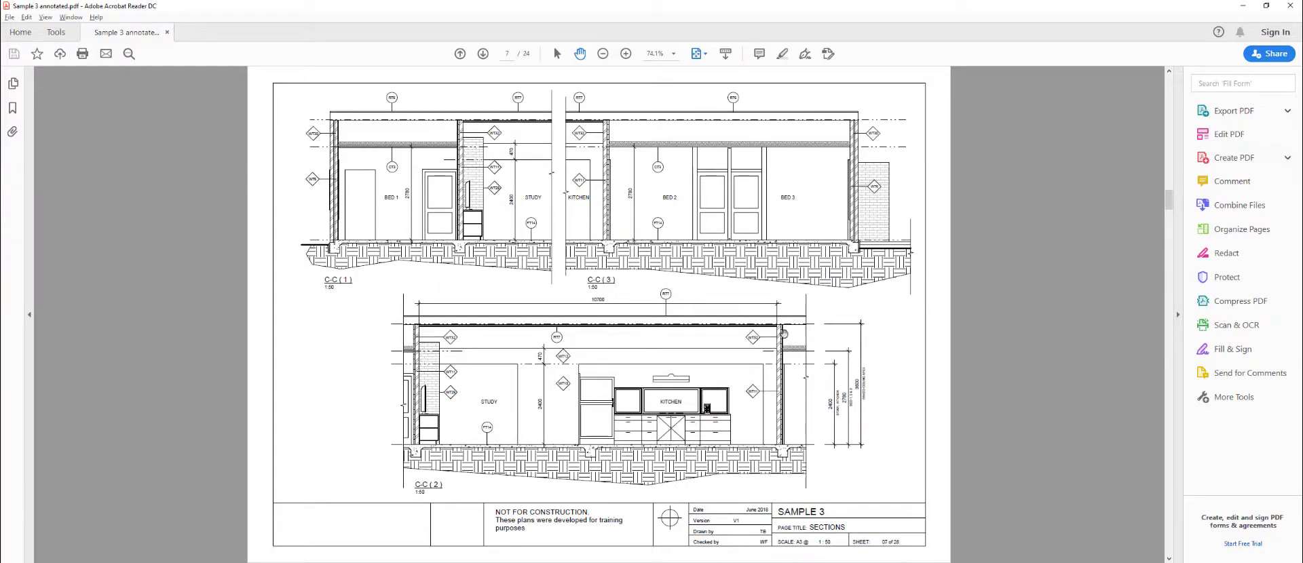
pyautogui.scroll(3, 614, 145)
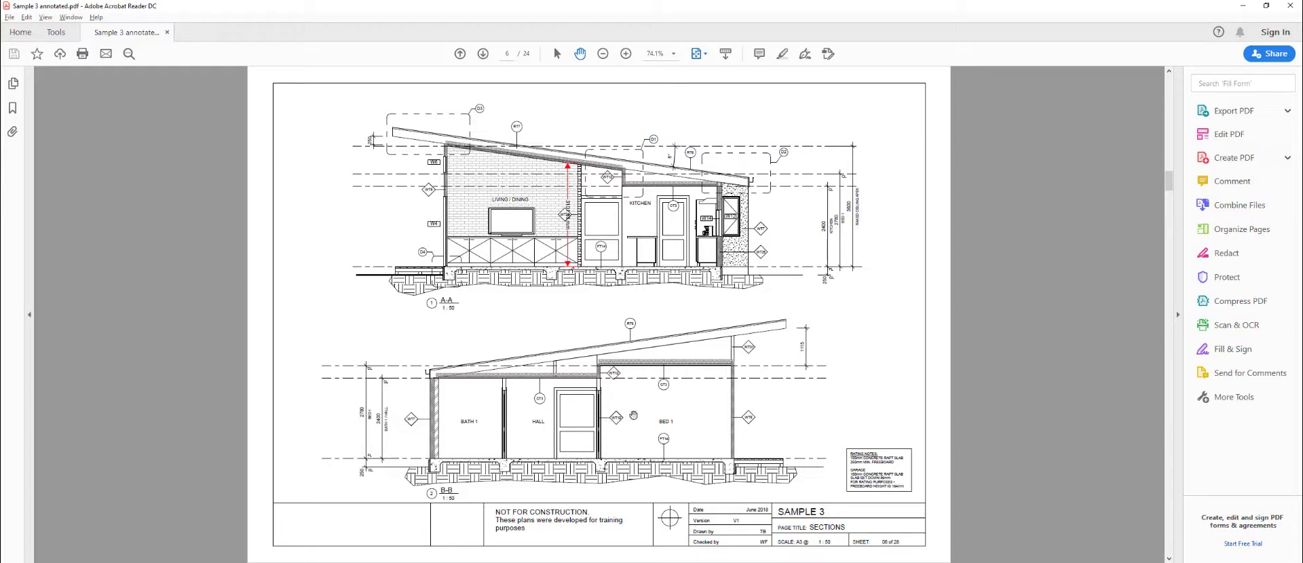
pyautogui.scroll(3, 638, 414)
pyautogui.scroll(-3, 638, 413)
# In Hero, draw a floating wall along the Living/Dining southern edge, from the Hall wall across the Study, Laundry and Kitchen.
pyautogui.hotkey('alt', 'Tab')
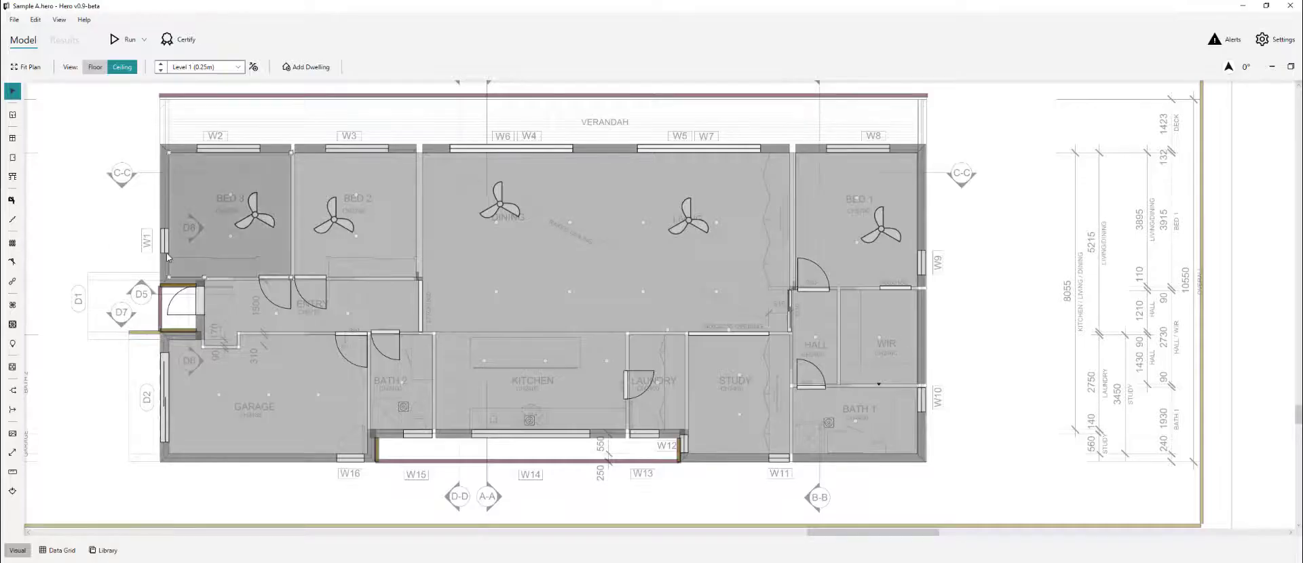
pyautogui.press('n')
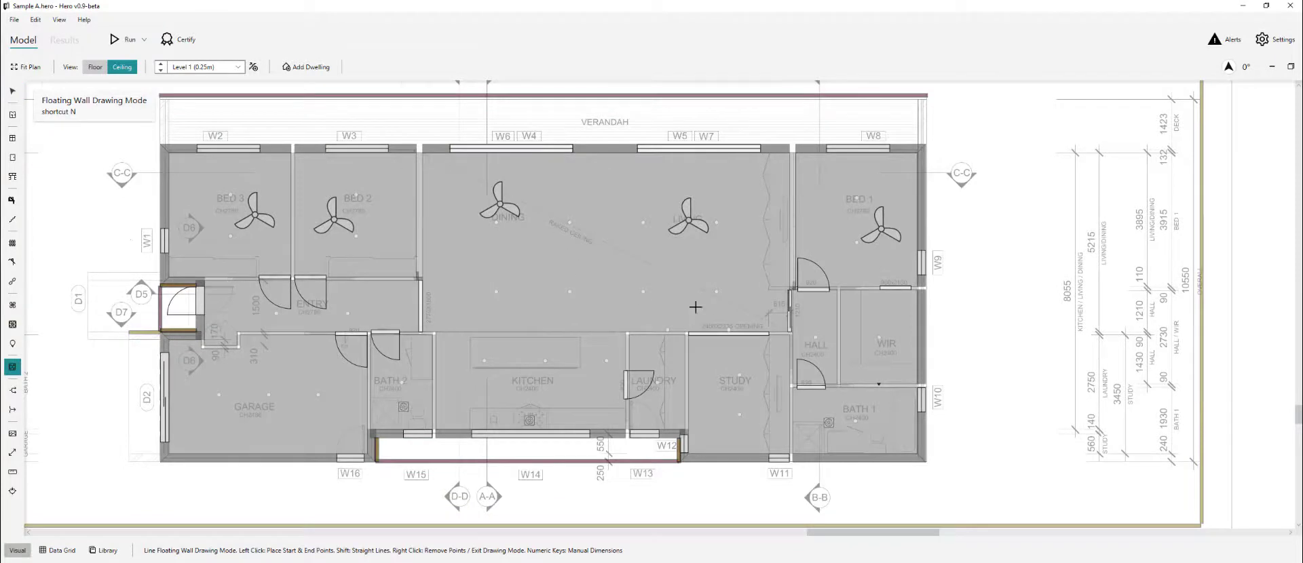
pyautogui.scroll(2, 696, 307)
pyautogui.click(804, 345)
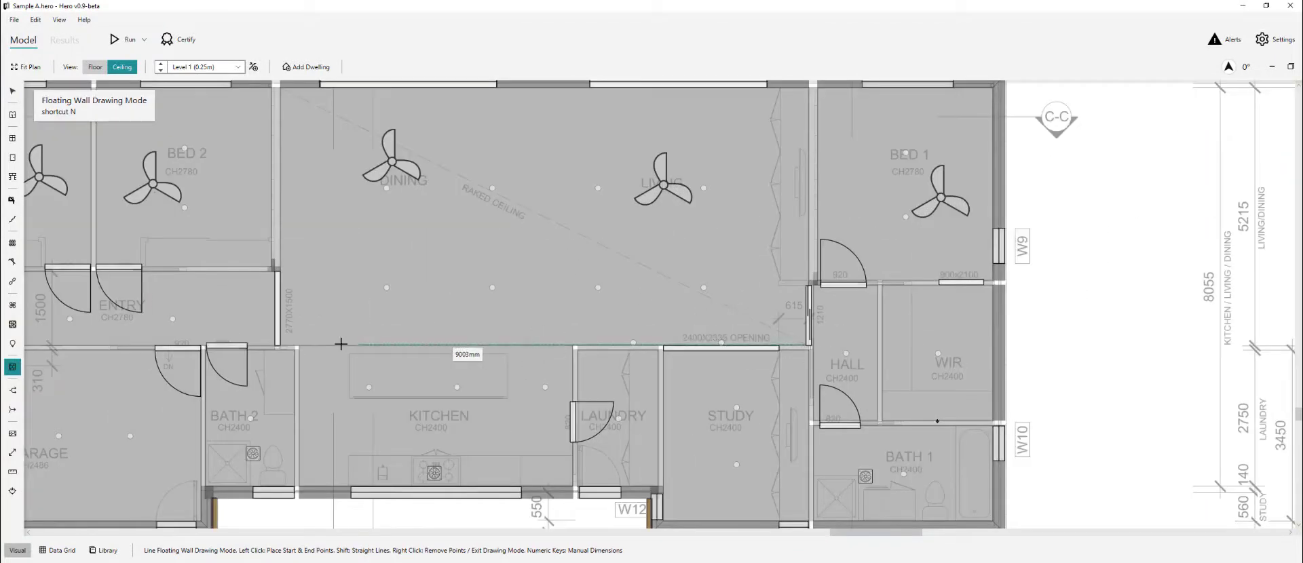
pyautogui.click(281, 339)
pyautogui.scroll(-2, 584, 381)
pyautogui.scroll(2, 718, 129)
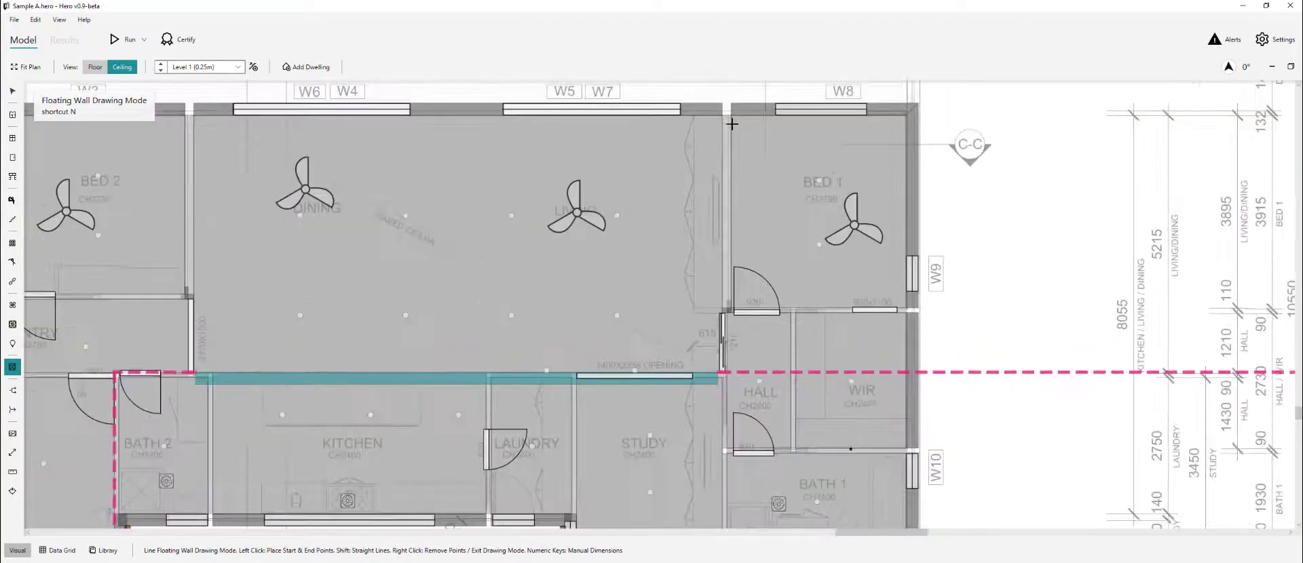
# Draw floating walls along the wall between Living and Bed 1 and the wall between Dining and Bed 2.
pyautogui.click(721, 116)
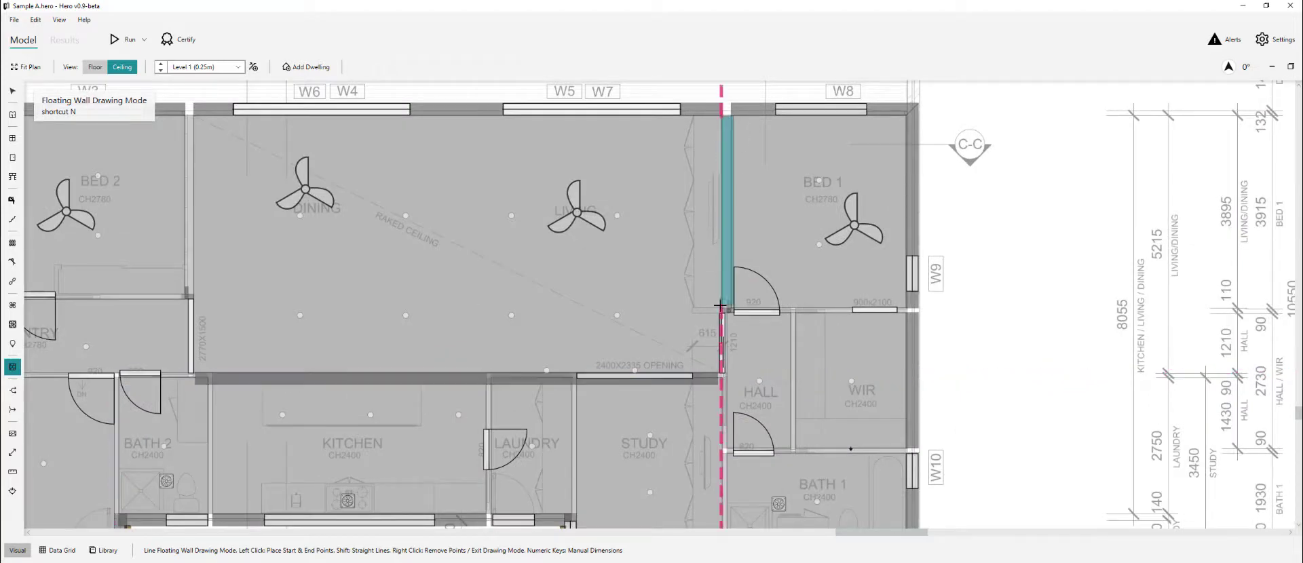
pyautogui.click(196, 293)
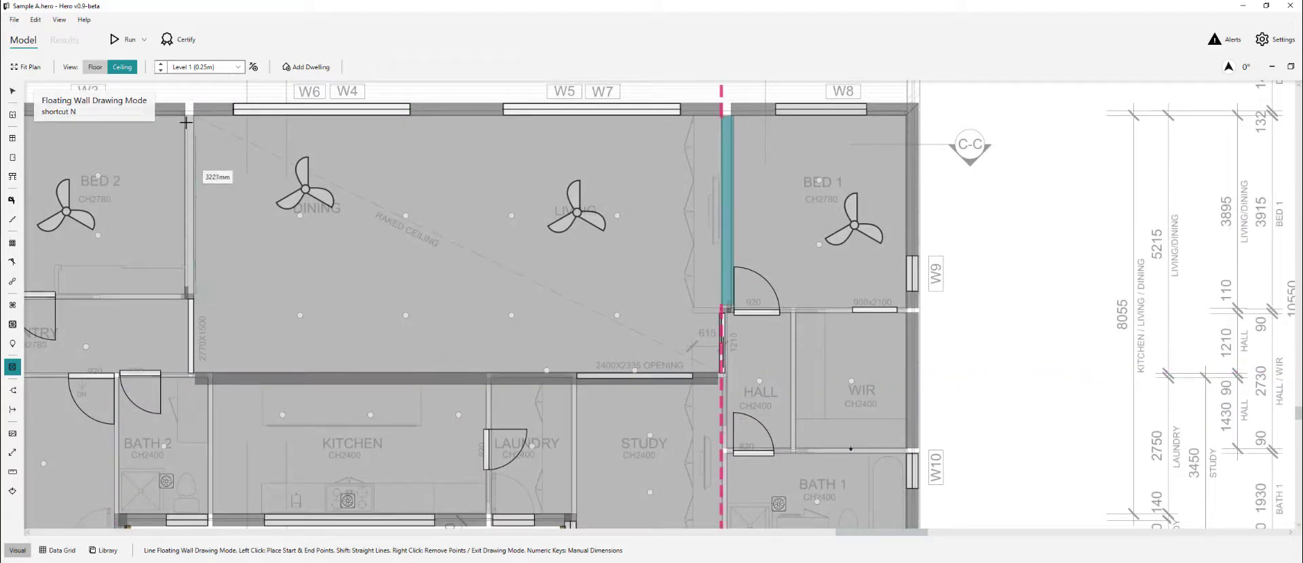
pyautogui.click(196, 114)
# Draw a floating wall over the sliding door between Living and Hall.
pyautogui.scroll(2, 721, 314)
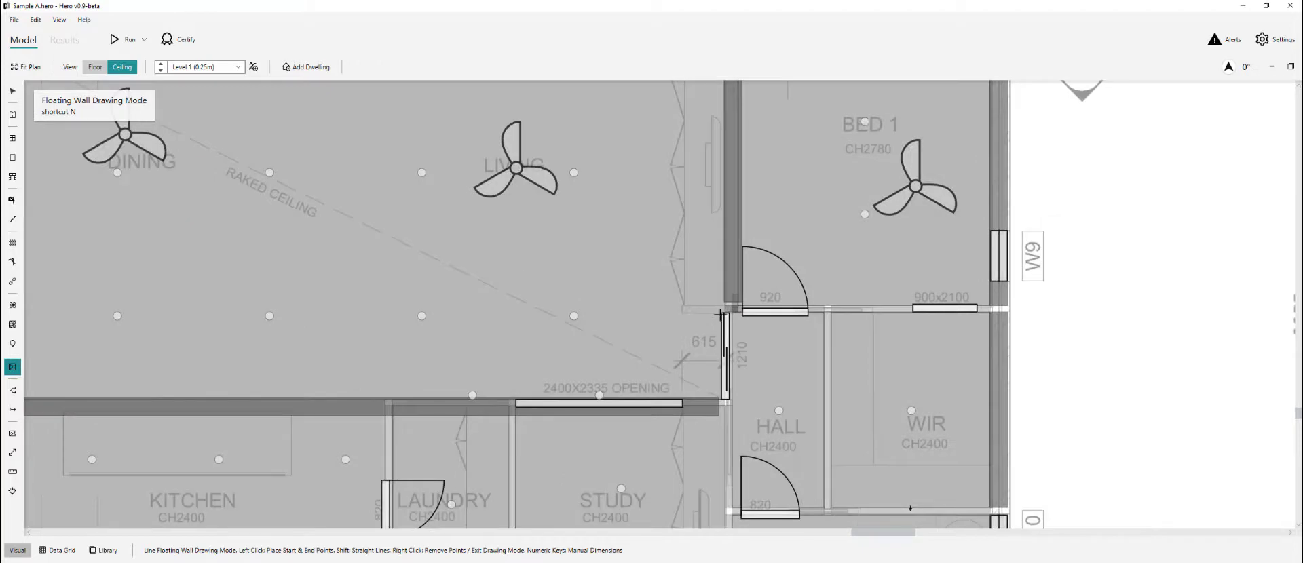
pyautogui.click(721, 314)
pyautogui.click(721, 397)
pyautogui.scroll(-2, 877, 361)
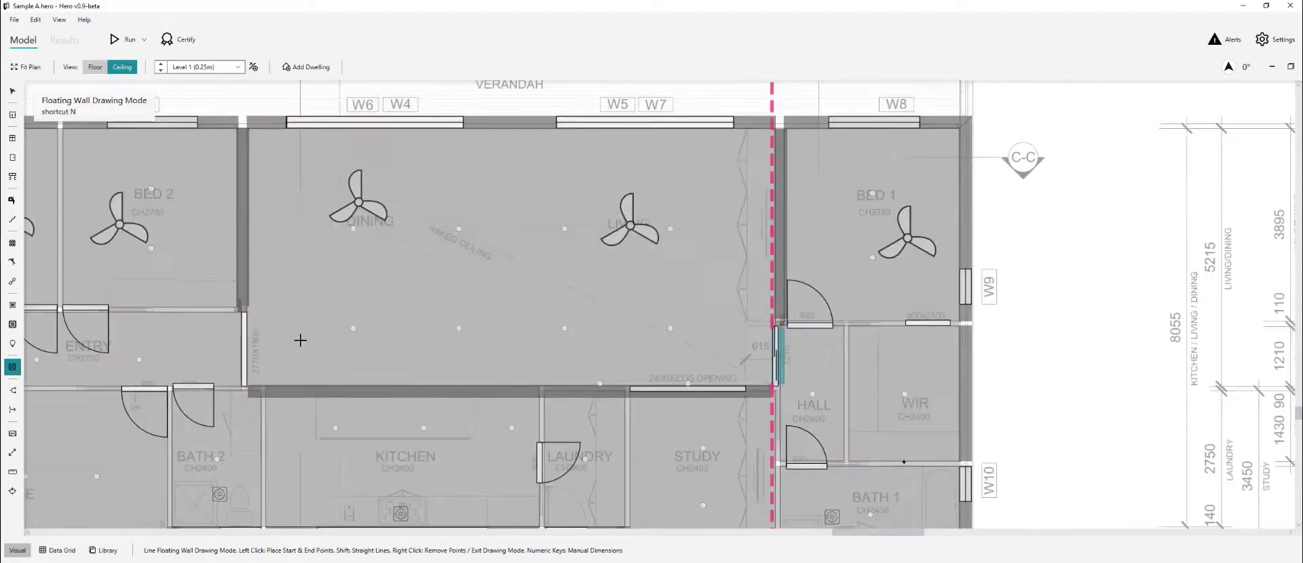
# Draw a floating wall over the 2770x1500 opening between Entry and Dining, and finish floating wall drawing.
pyautogui.scroll(2, 214, 369)
pyautogui.scroll(-2, 732, 368)
pyautogui.scroll(2, 320, 361)
pyautogui.click(441, 396)
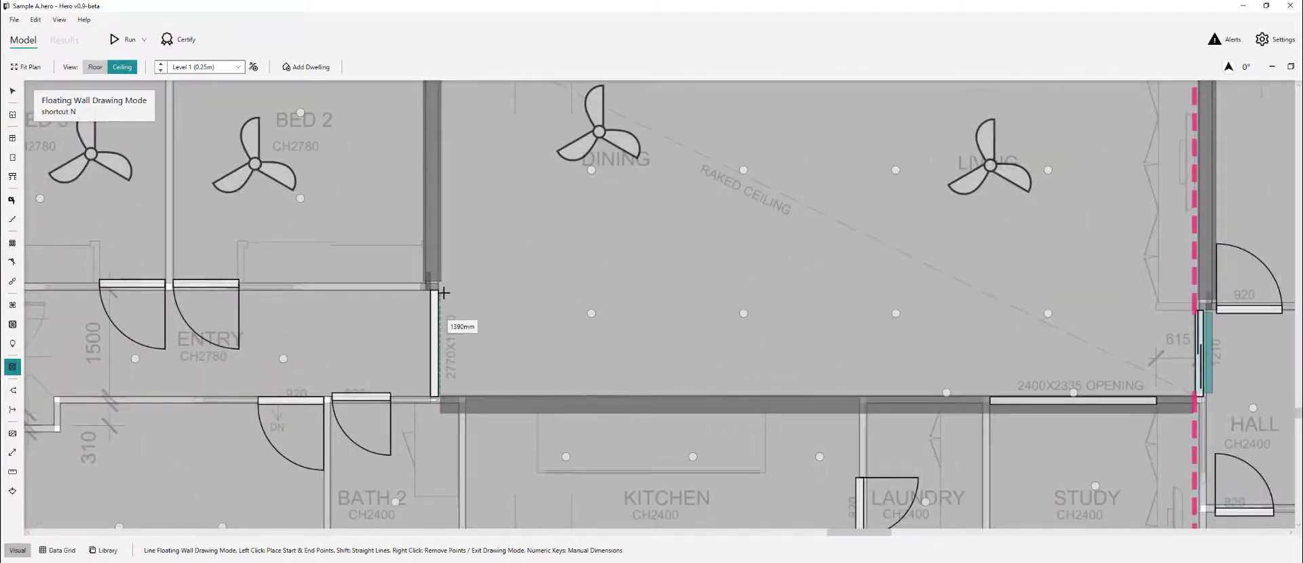
pyautogui.click(444, 293)
pyautogui.scroll(-2, 444, 293)
pyautogui.rightClick(64, 272)
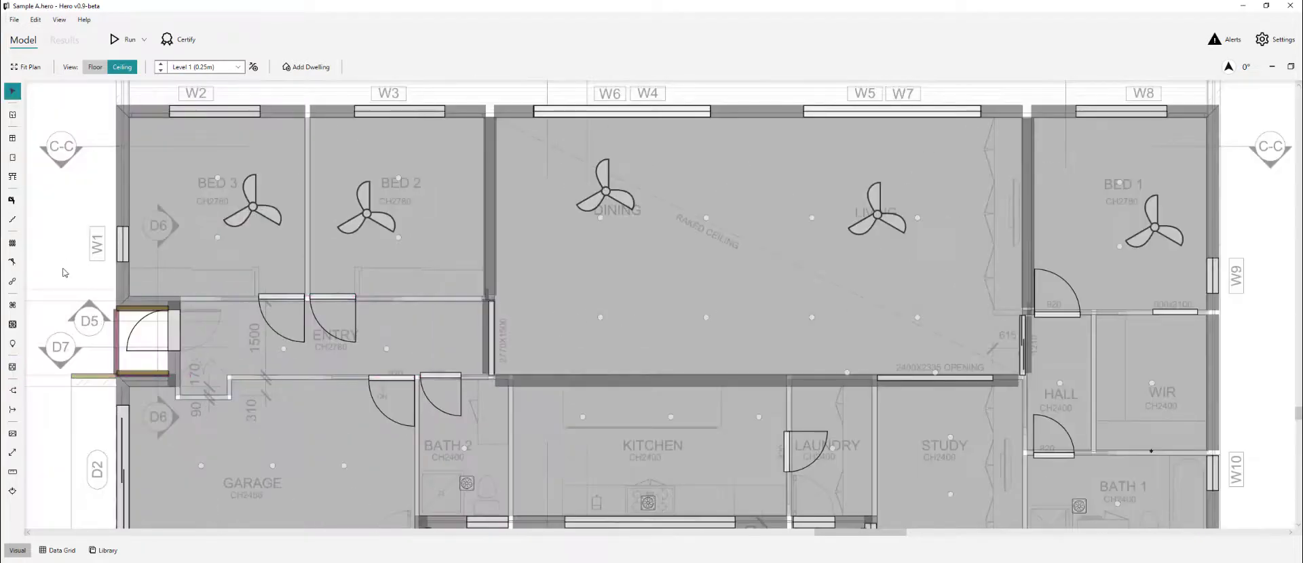
# Draw a floating wall along the Entry's southern wall, from the Dining opening to the corner of the Entry recess.
pyautogui.scroll(-2, 170, 258)
pyautogui.scroll(2, 215, 248)
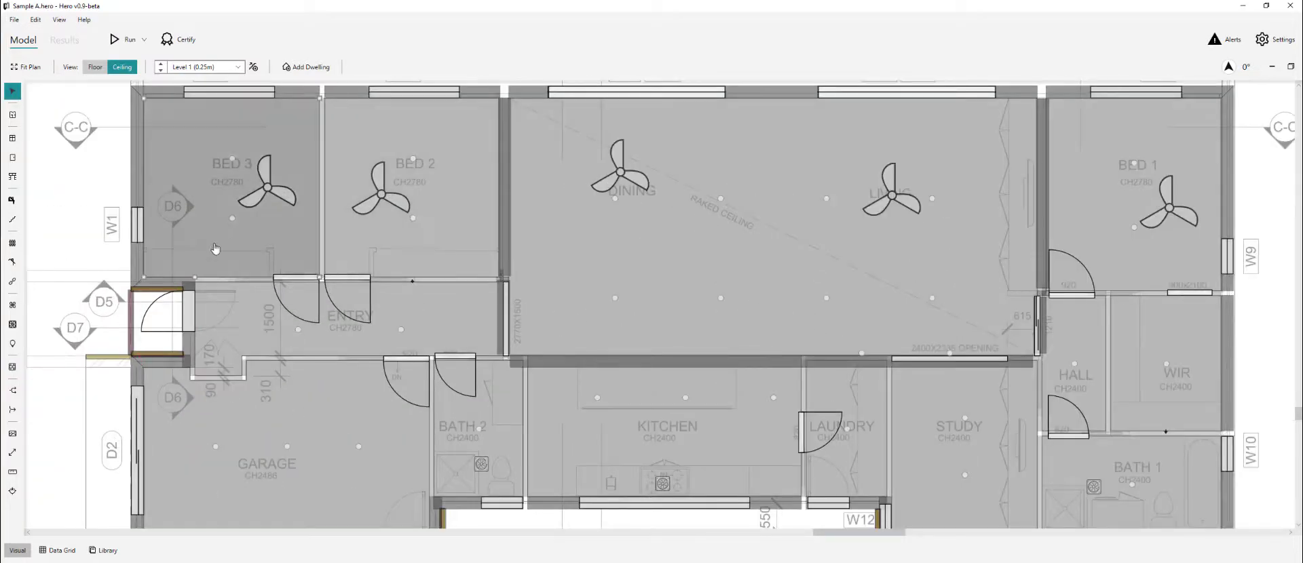
pyautogui.press('n')
pyautogui.scroll(2, 300, 398)
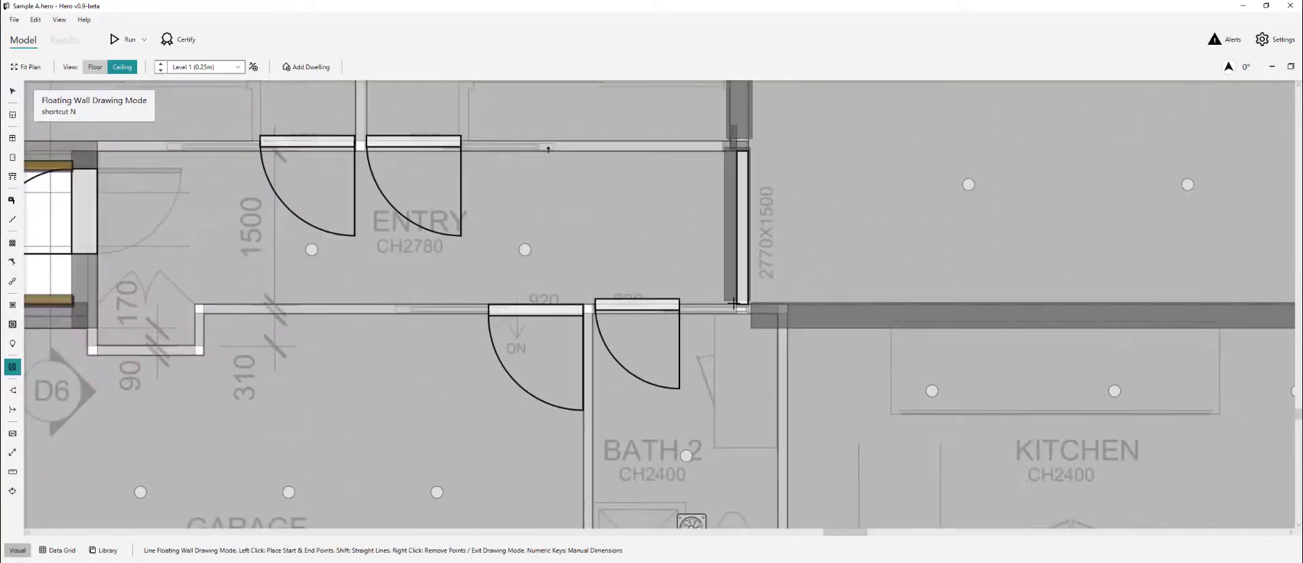
pyautogui.click(713, 304)
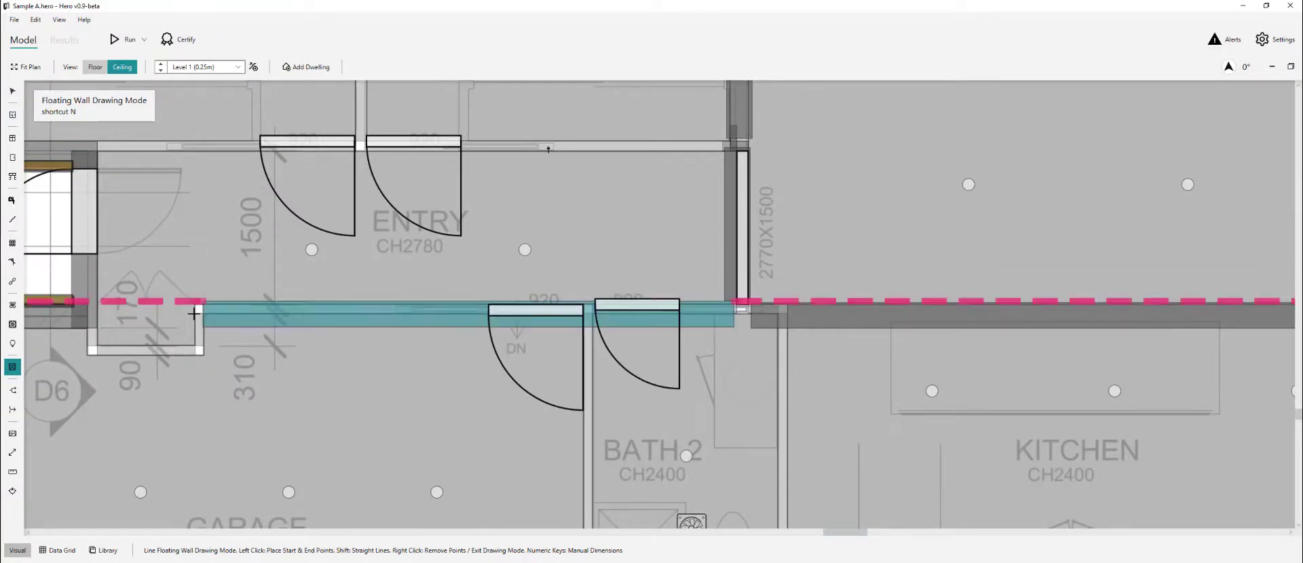
# Draw floating walls around the sides and southern edge of the Entry recess, and finish floating wall drawing.
pyautogui.click(198, 318)
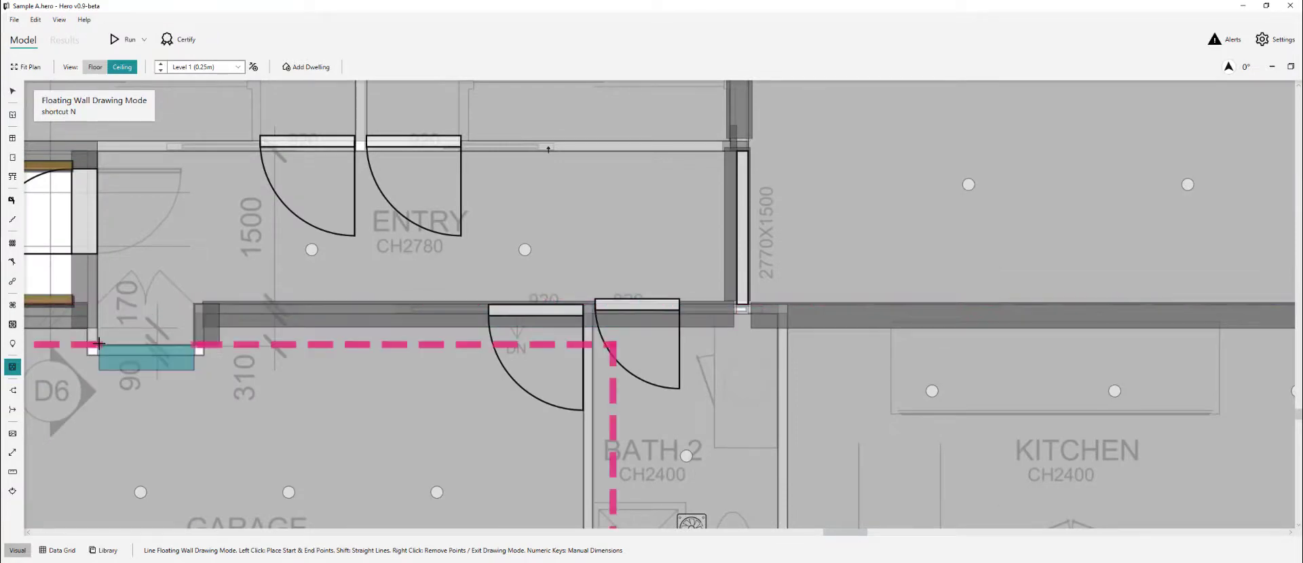
pyautogui.rightClick(125, 352)
pyautogui.scroll(-6, 125, 351)
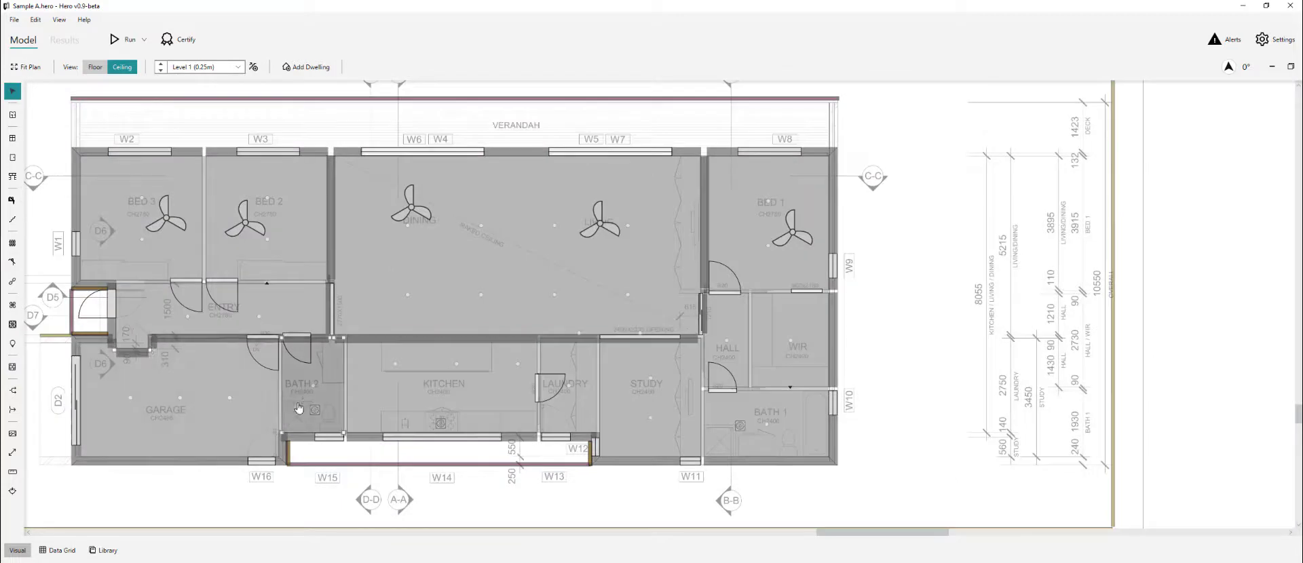
# Draw a floating wall along Bed 1's southern wall, from the external wall beside W9 to the Hall corner.
pyautogui.scroll(5, 825, 285)
pyautogui.press('n')
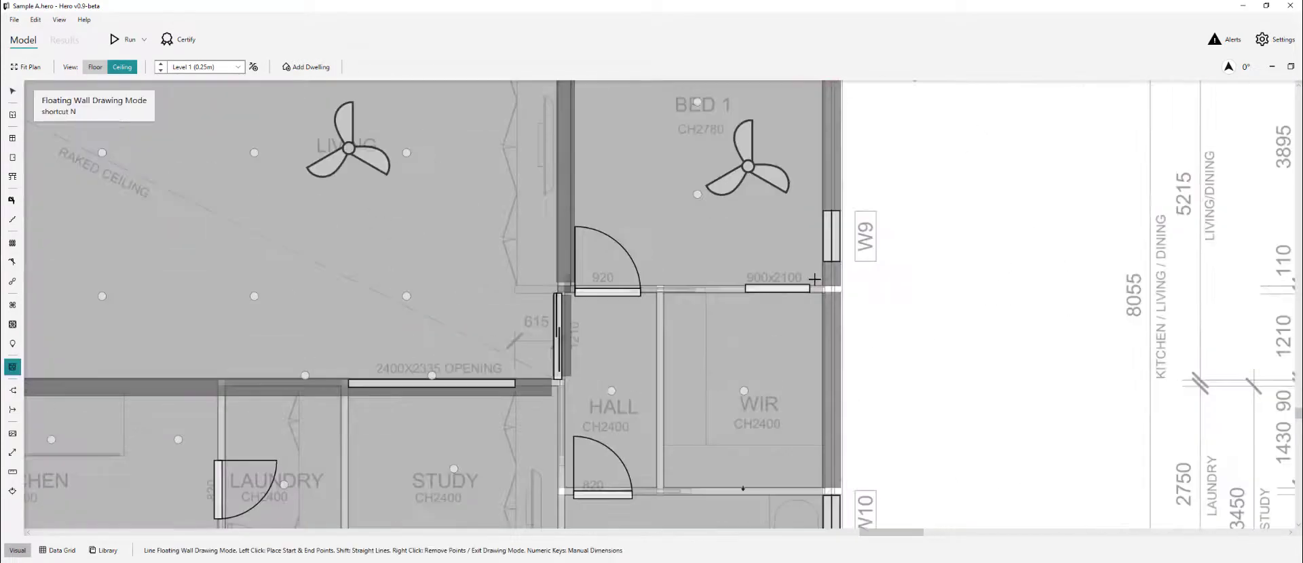
pyautogui.click(821, 285)
pyautogui.click(574, 285)
pyautogui.scroll(-3, 907, 313)
pyautogui.rightClick(907, 313)
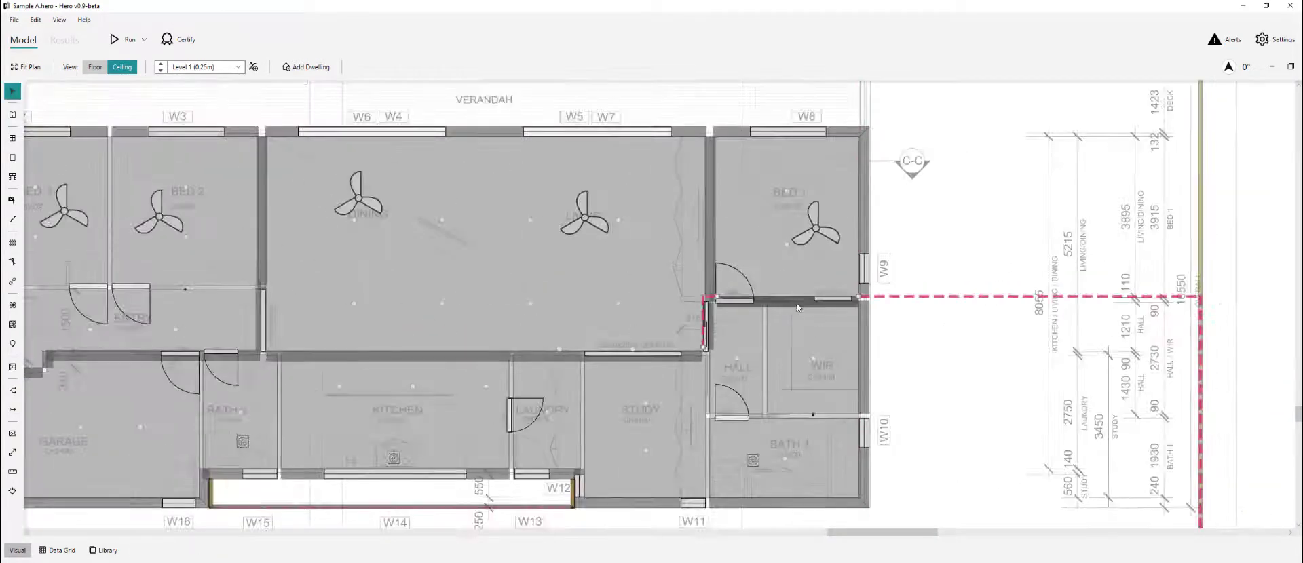
# Set the adjacency of all floating walls around Bed 1, Living, Dining, Entry and the Entry recess to Roofspace (This Lev).
pyautogui.click(784, 302)
pyautogui.keyDown('ctrl'); pyautogui.click(713, 249); pyautogui.keyUp('ctrl')
pyautogui.keyDown('ctrl'); pyautogui.click(711, 327); pyautogui.keyUp('ctrl')
pyautogui.keyDown('ctrl'); pyautogui.click(645, 357); pyautogui.keyUp('ctrl')
pyautogui.moveTo(95, 360); pyautogui.dragTo(321, 360)
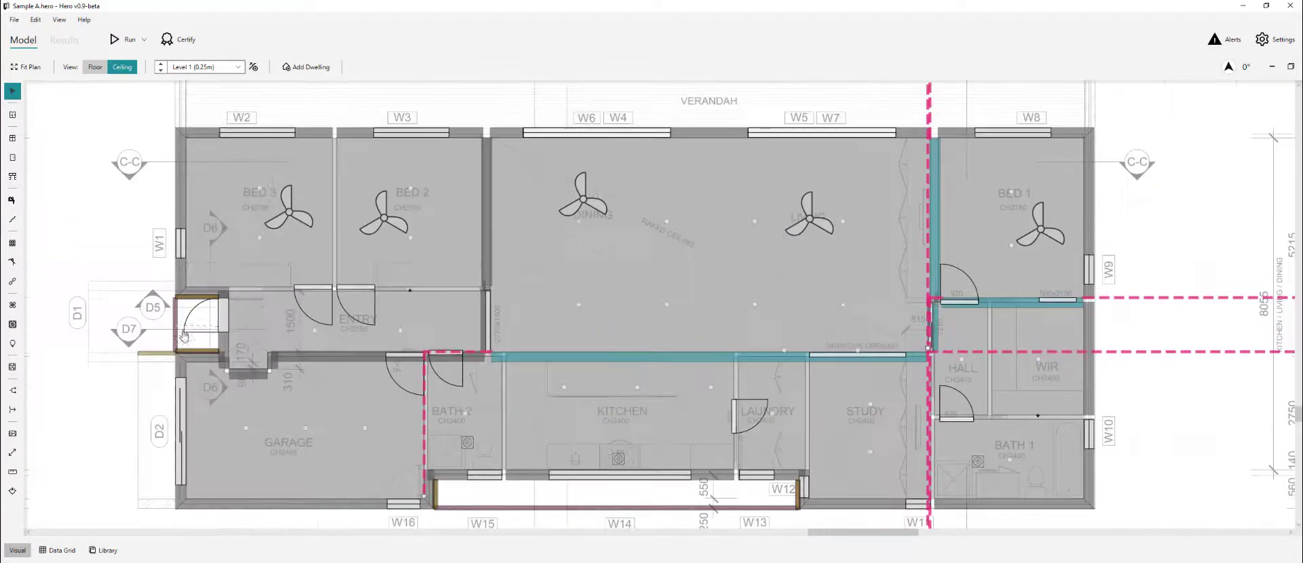
pyautogui.scroll(1, 326, 360)
pyautogui.keyDown('ctrl'); pyautogui.click(335, 361); pyautogui.keyUp('ctrl')
pyautogui.keyDown('ctrl'); pyautogui.click(528, 288); pyautogui.keyUp('ctrl')
pyautogui.keyDown('ctrl'); pyautogui.click(533, 264); pyautogui.keyUp('ctrl')
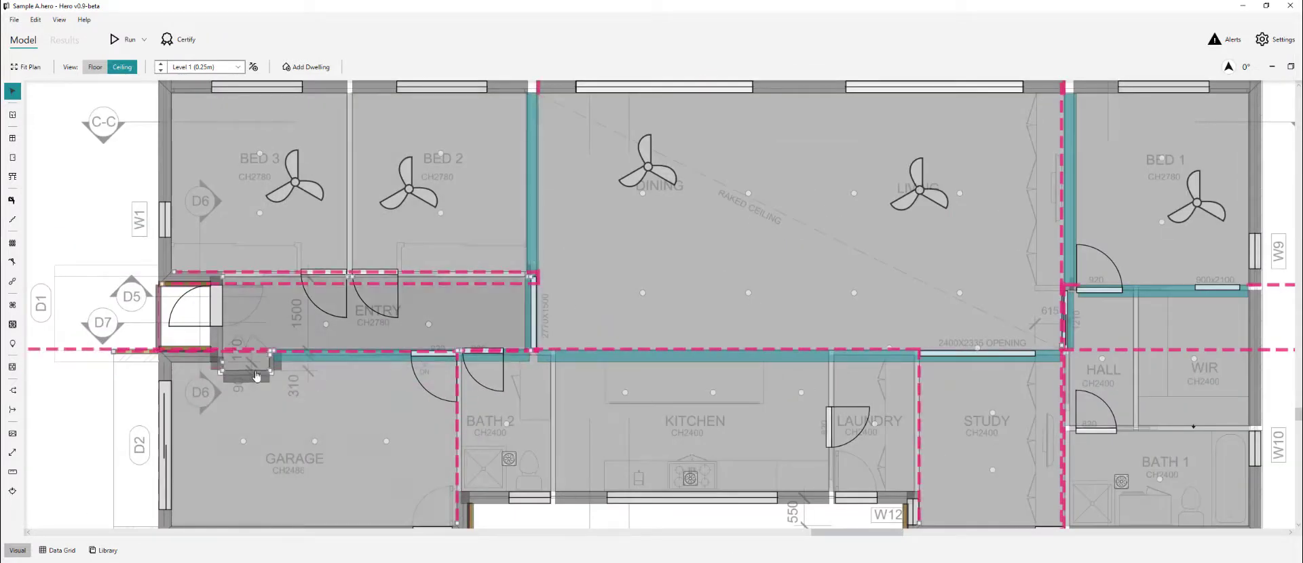
pyautogui.scroll(3, 221, 368)
pyautogui.moveTo(222, 369); pyautogui.dragTo(263, 371)
pyautogui.keyDown('ctrl'); pyautogui.click(306, 385); pyautogui.keyUp('ctrl')
pyautogui.keyDown('ctrl'); pyautogui.click(358, 365); pyautogui.keyUp('ctrl')
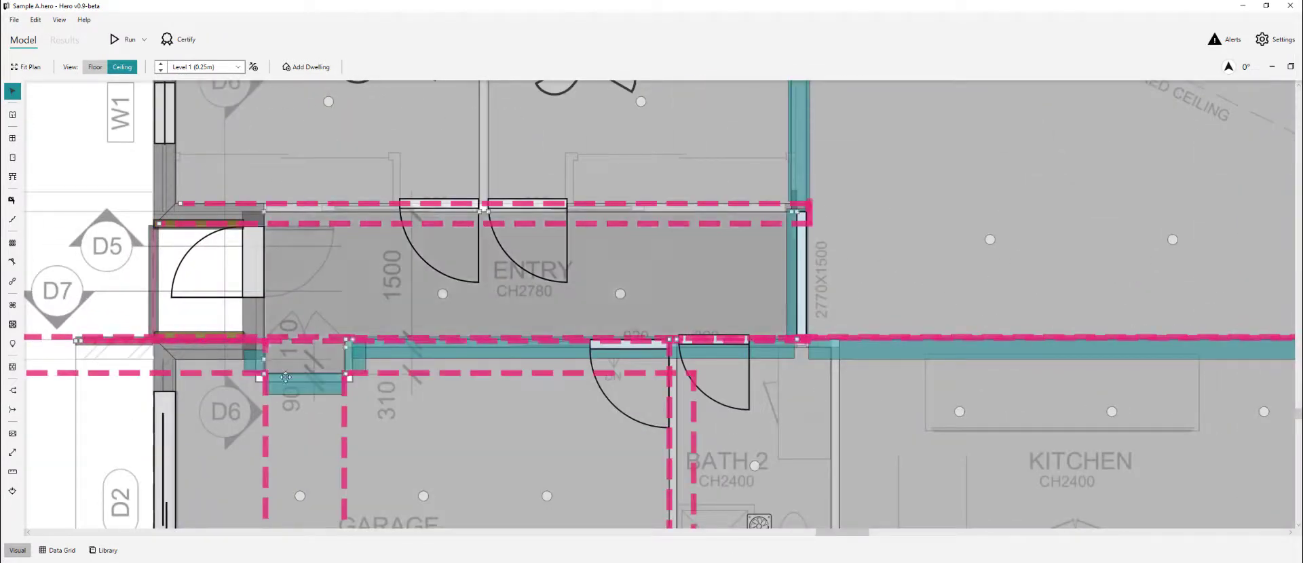
pyautogui.scroll(-4, 163, 367)
pyautogui.click(58, 550)
pyautogui.click(1227, 354)
pyautogui.click(1229, 349)
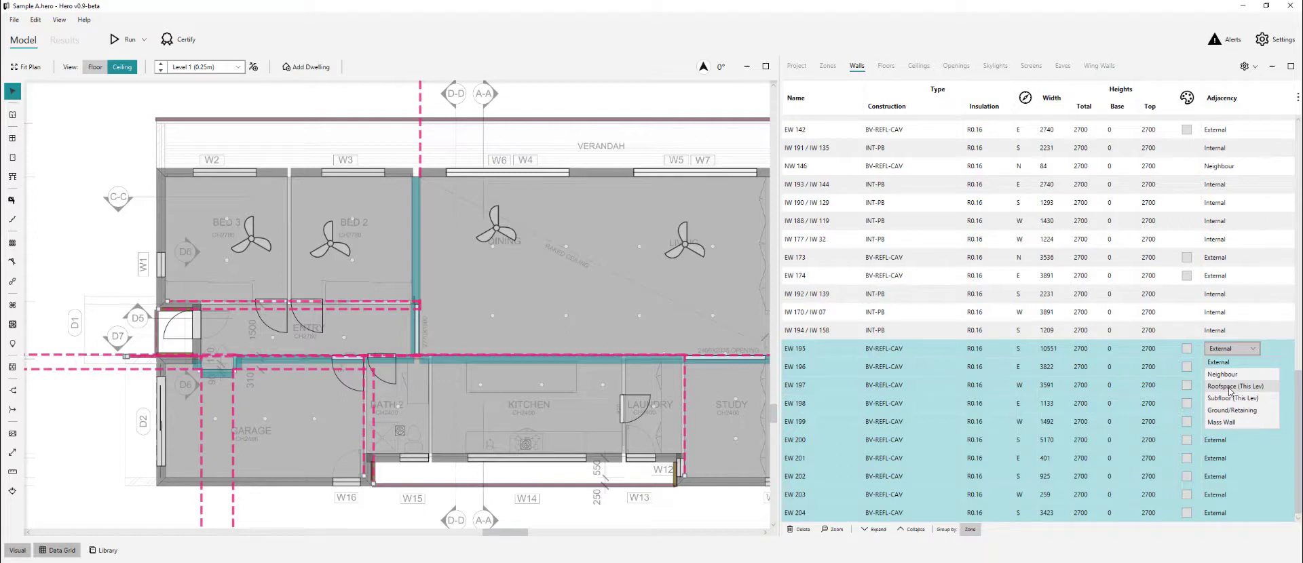
pyautogui.click(1236, 387)
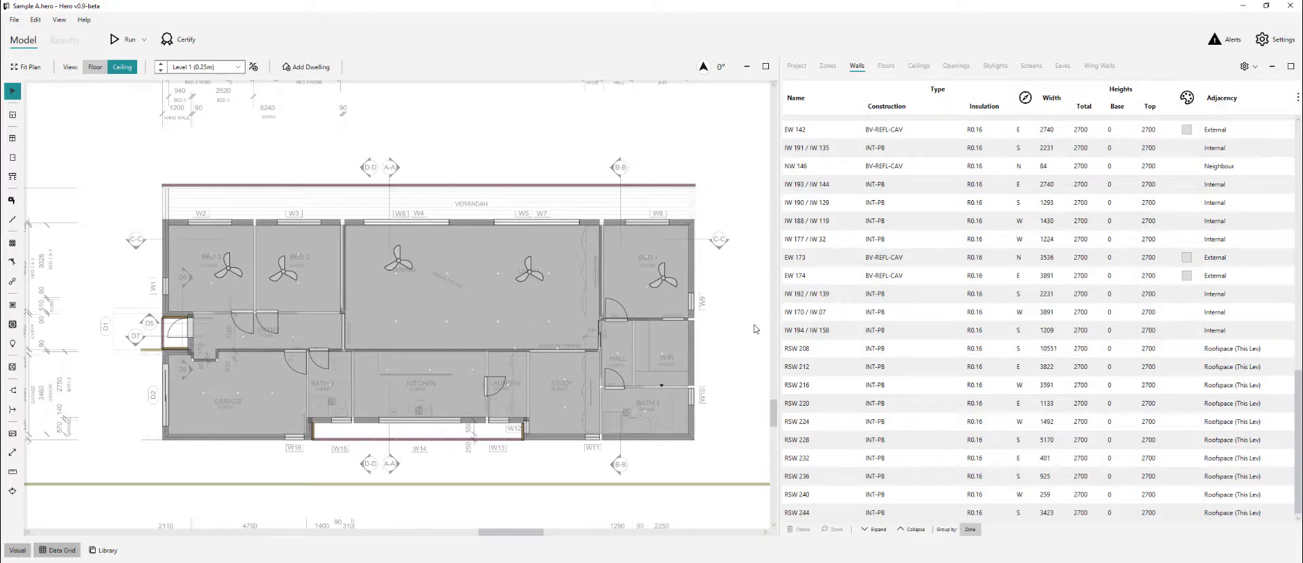
# Draw a floating wall about 574 mm long over the short nib wall in Living, just north of the Hall sliding door.
pyautogui.scroll(5, 603, 319)
pyautogui.press('n')
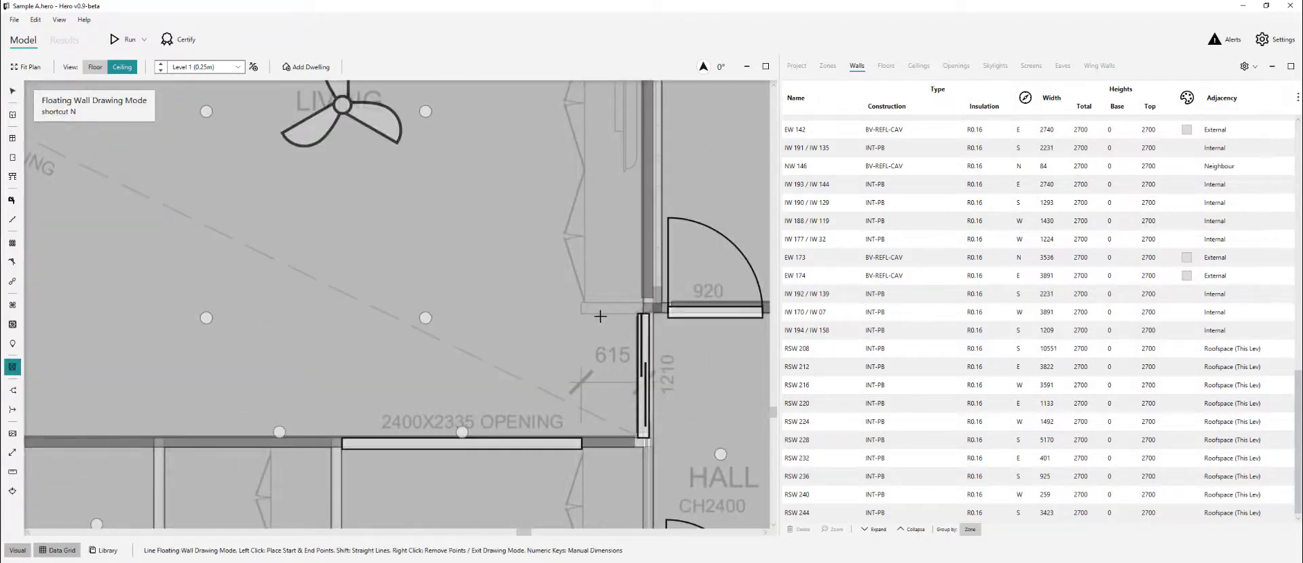
pyautogui.click(582, 312)
pyautogui.click(640, 312)
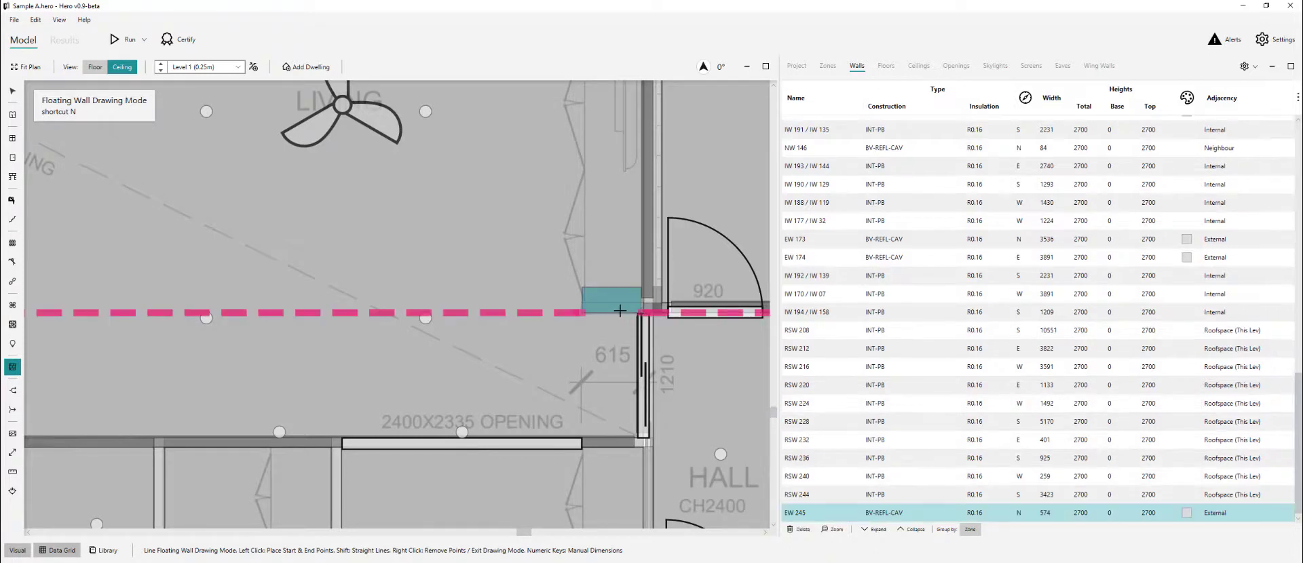
pyautogui.rightClick(620, 310)
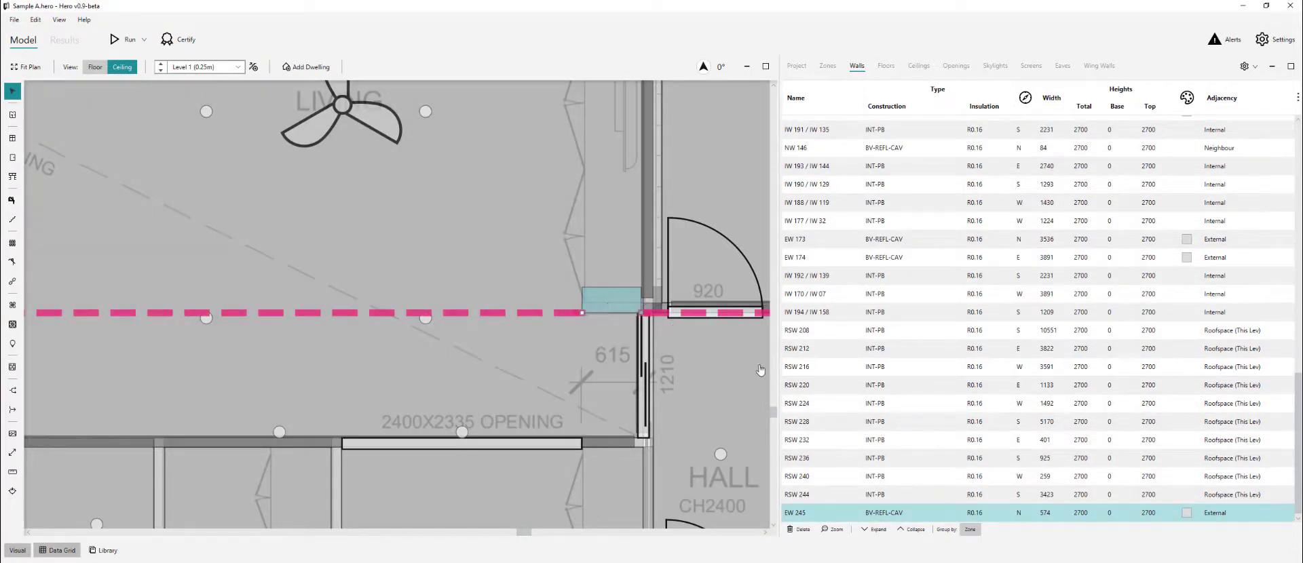
# Set the adjacency of the nib's floating wall in Living to Mass Wall.
pyautogui.click(1215, 514)
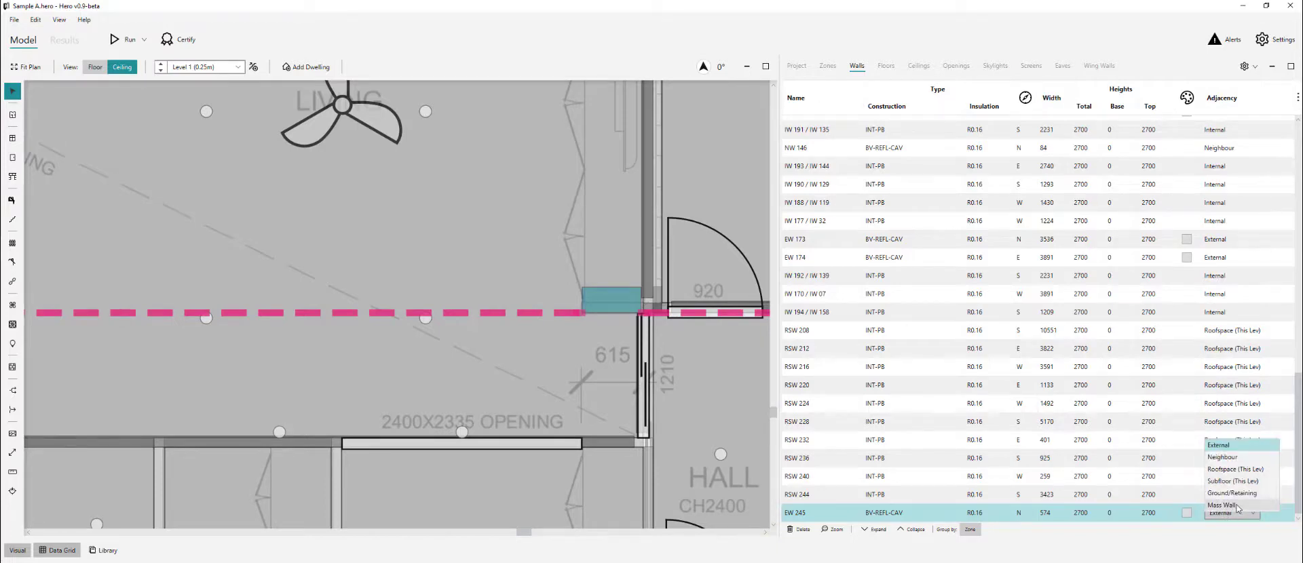
pyautogui.click(1230, 506)
pyautogui.scroll(-5, 657, 411)
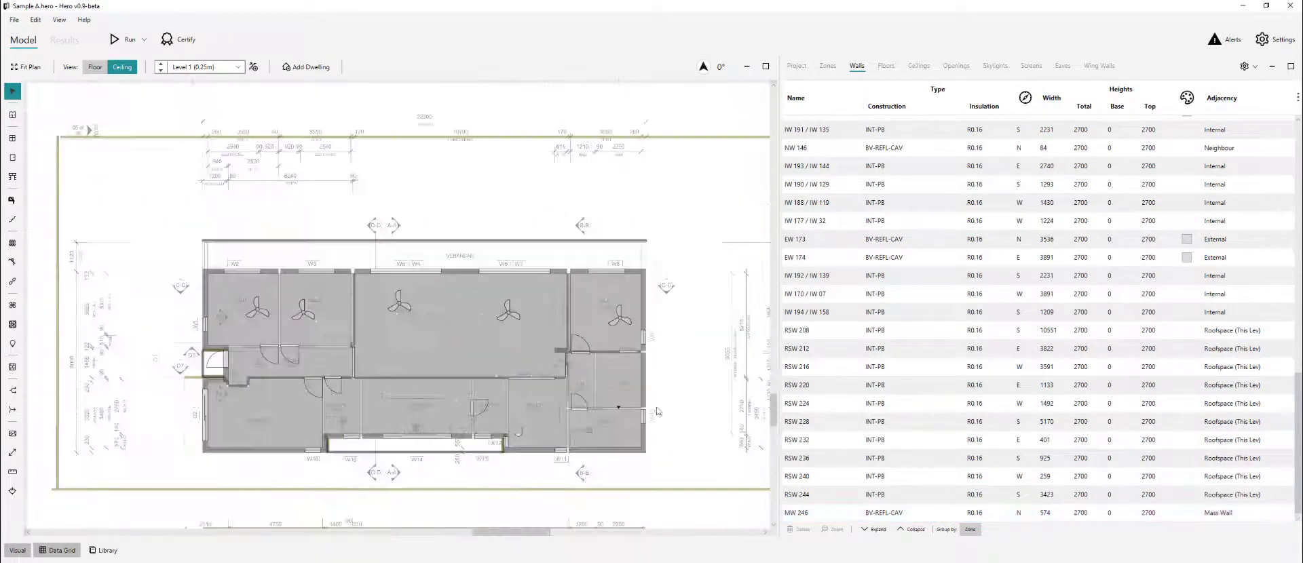
pyautogui.scroll(2, 400, 475)
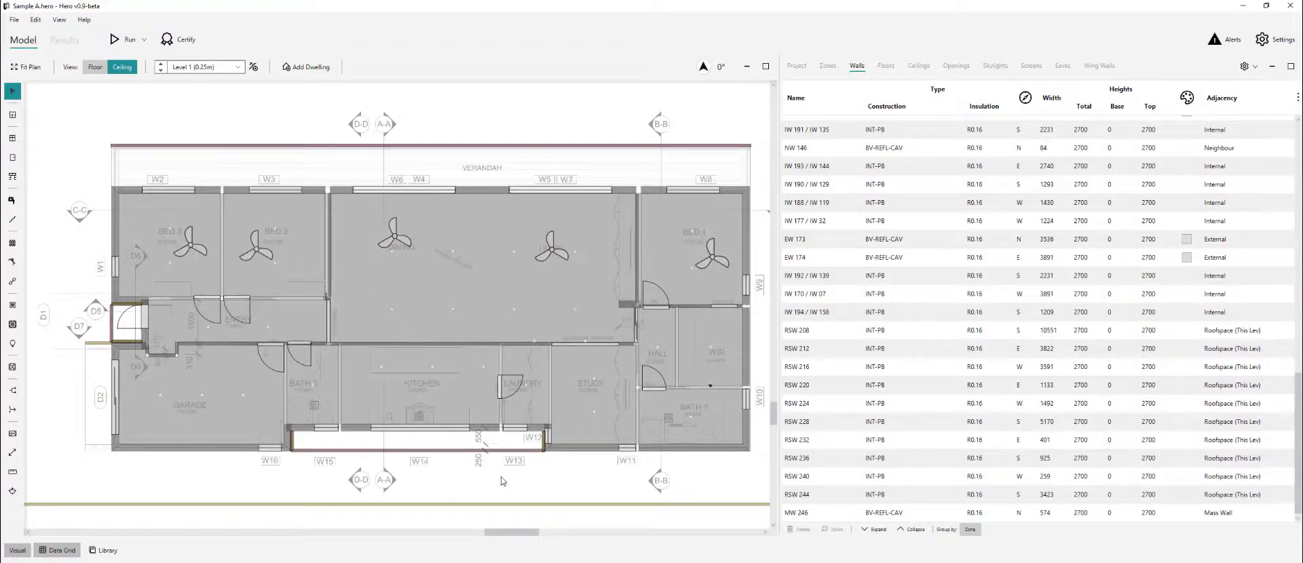